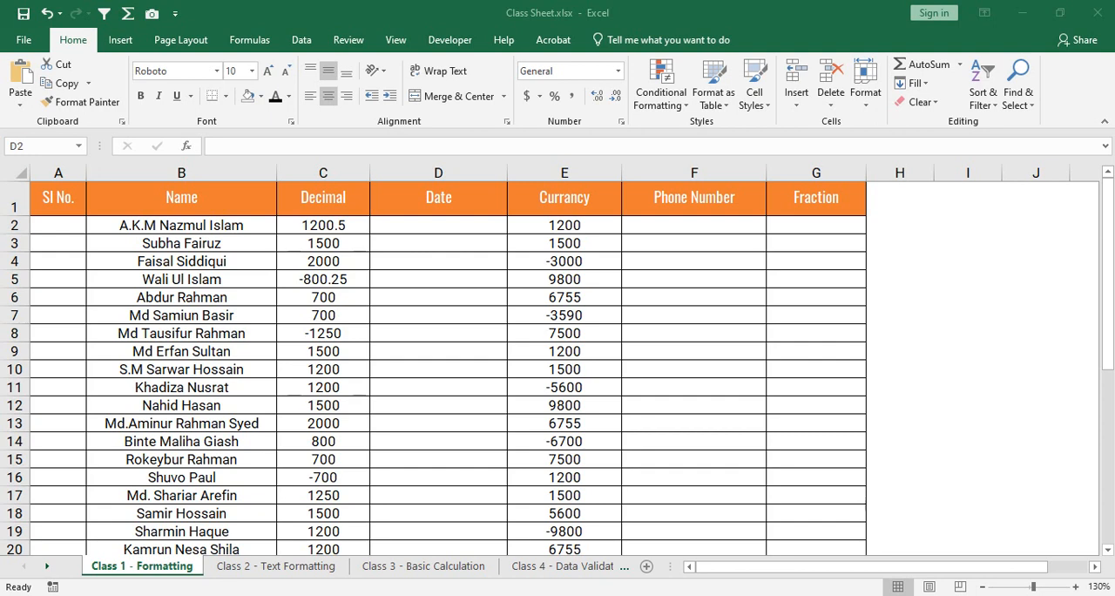
- Insert a new worksheet and move it in front of the Class 1 - Formatting sheet
{"action": "key", "text": "alt+Tab"}
{"action": "left_click", "coordinate": [694, 369]}
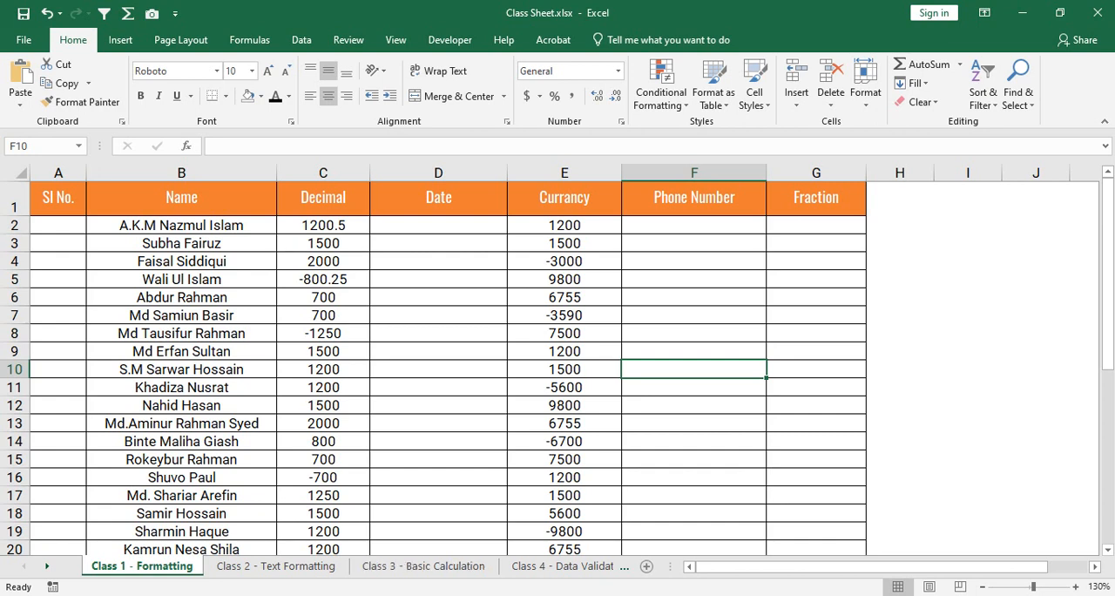
{"action": "left_click", "coordinate": [647, 565]}
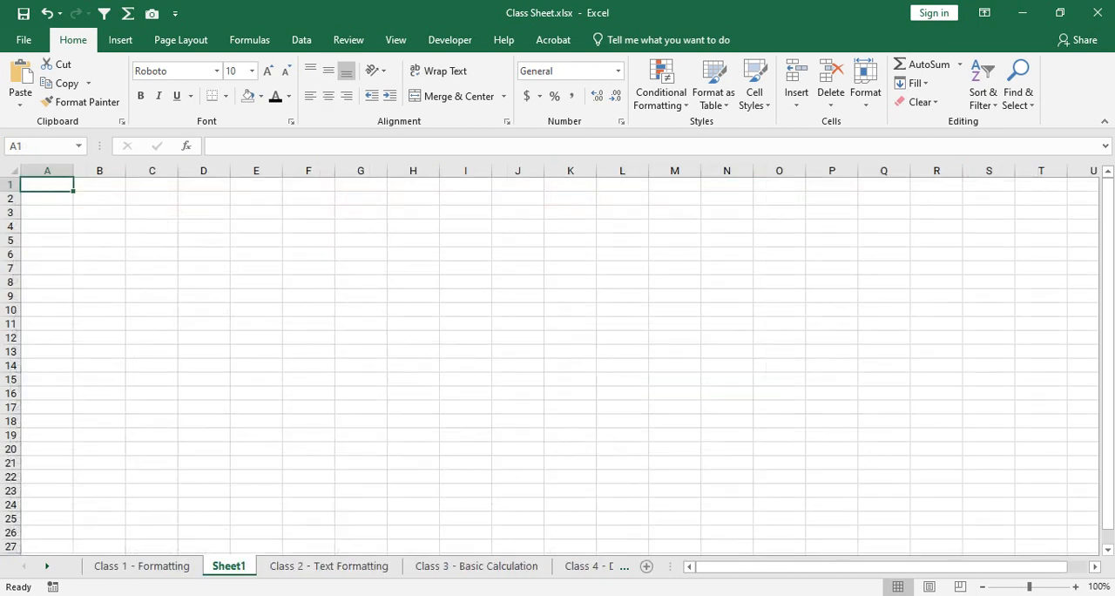
{"action": "left_click_drag", "start_coordinate": [228, 566], "coordinate": [87, 565]}
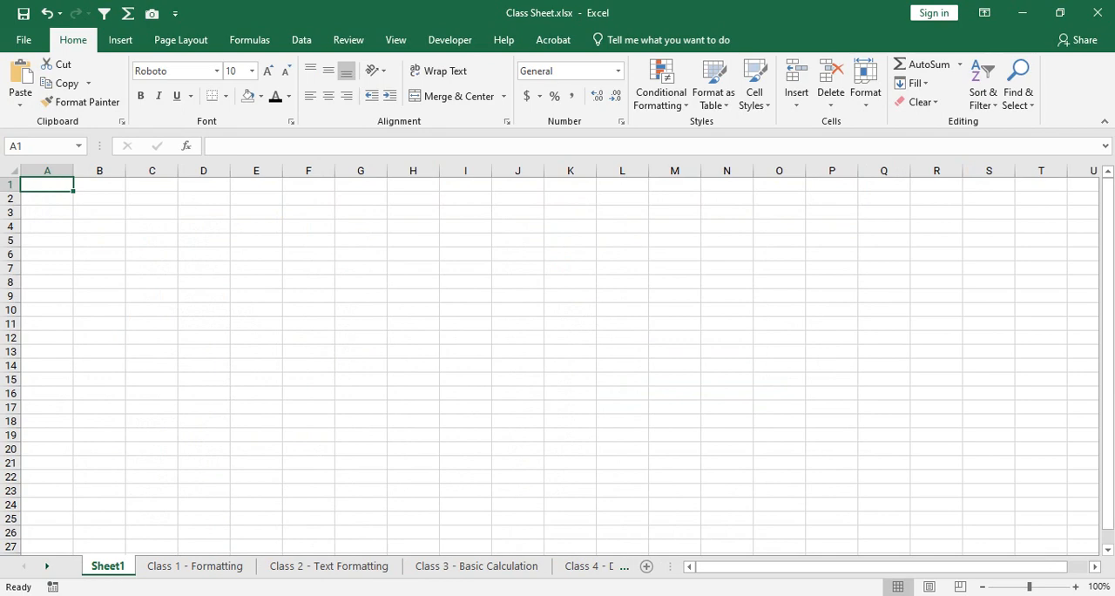
{"action": "left_click", "coordinate": [328, 565]}
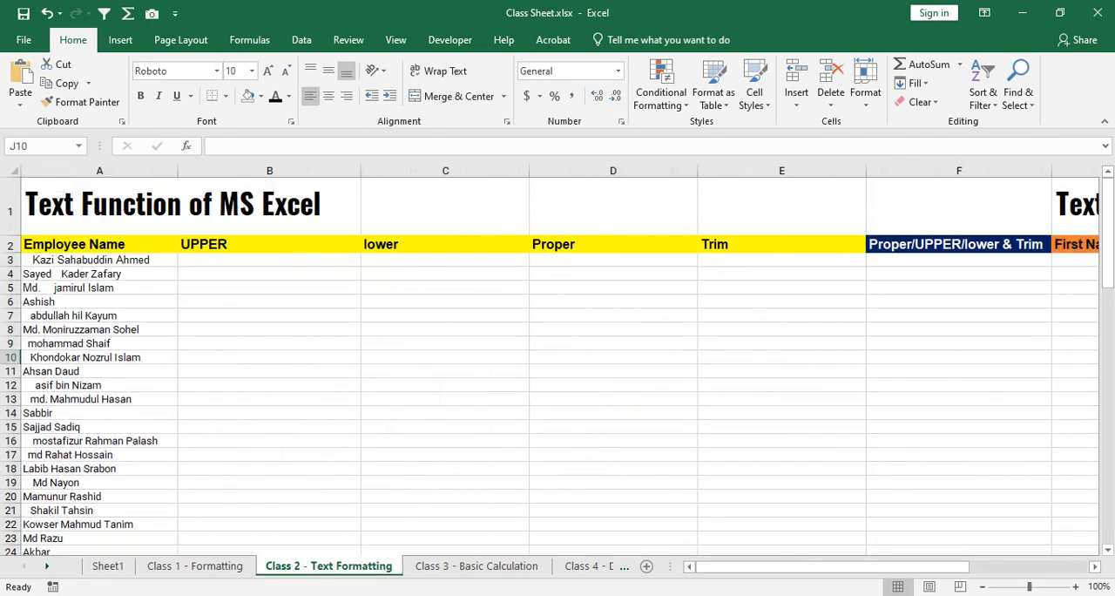
{"action": "left_click", "coordinate": [195, 565]}
{"action": "left_click", "coordinate": [477, 565]}
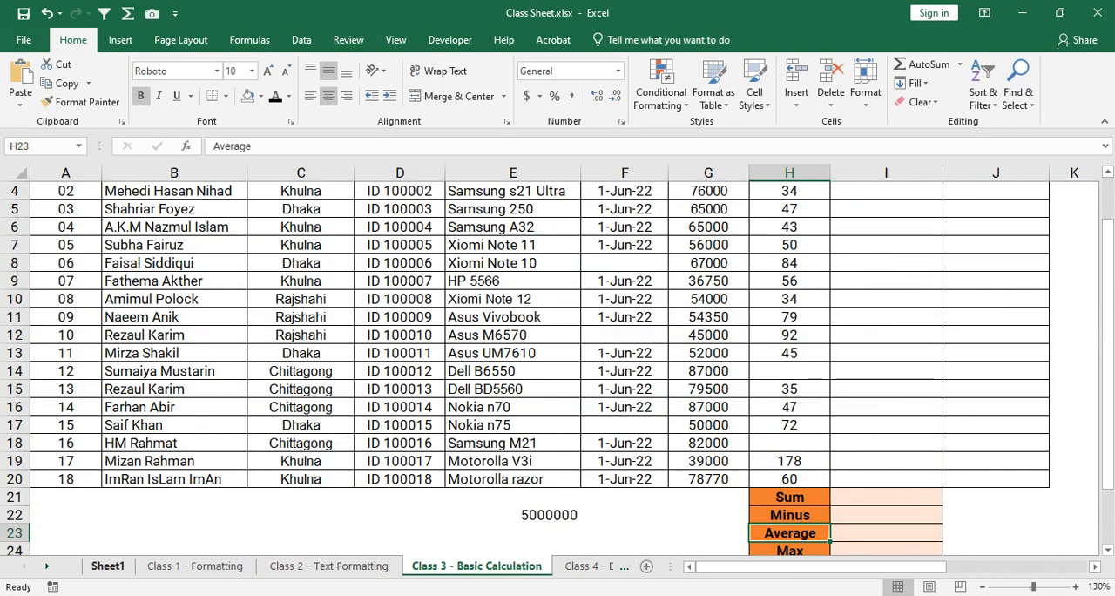
{"action": "left_click", "coordinate": [108, 565]}
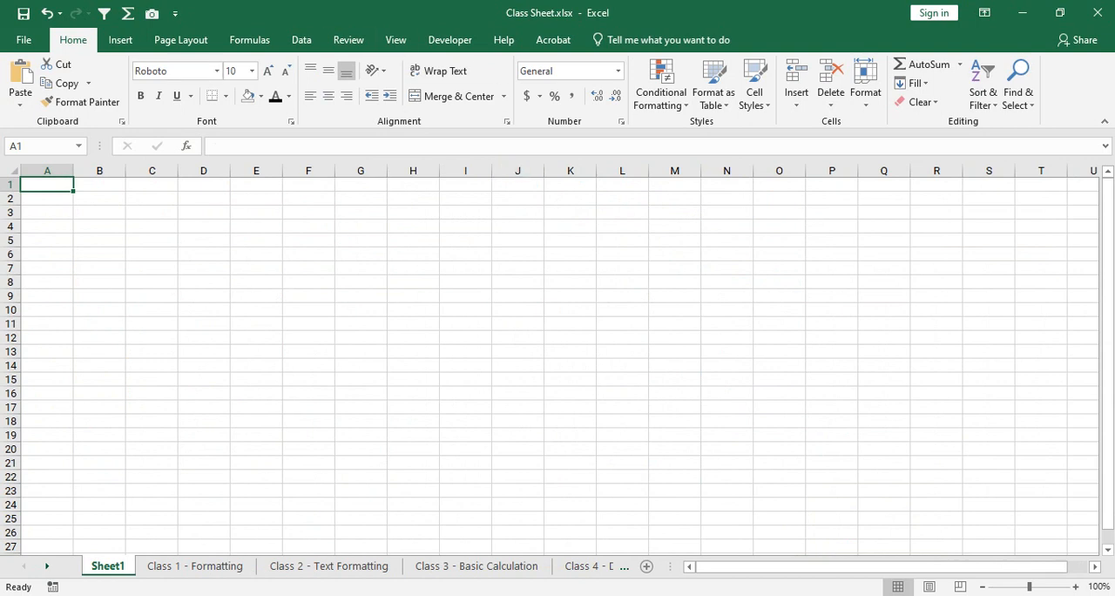
{"action": "left_click", "coordinate": [120, 40]}
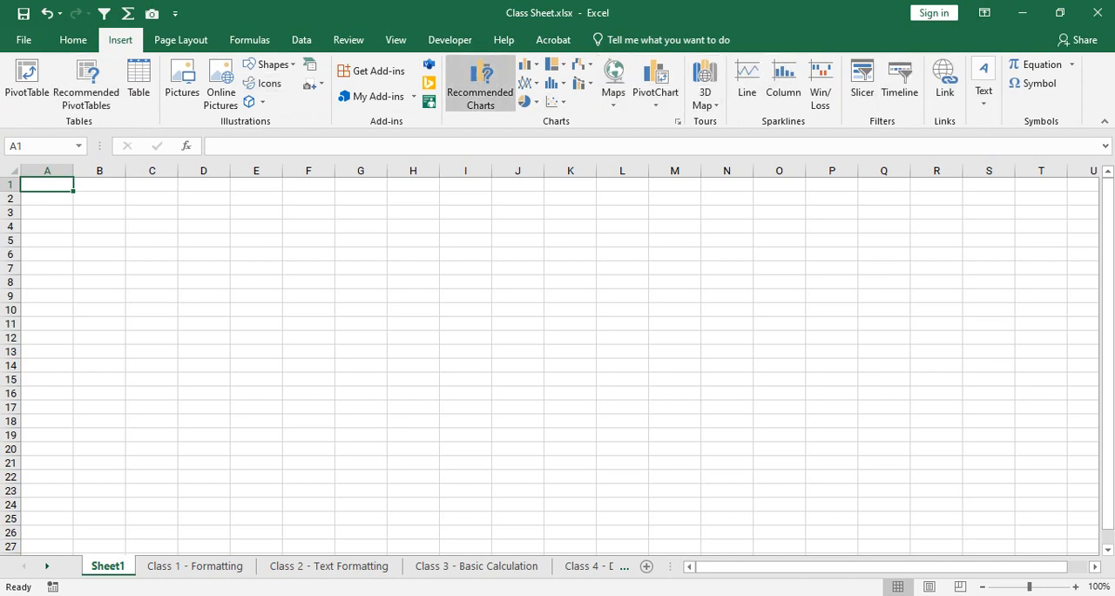
{"action": "left_click", "coordinate": [180, 40]}
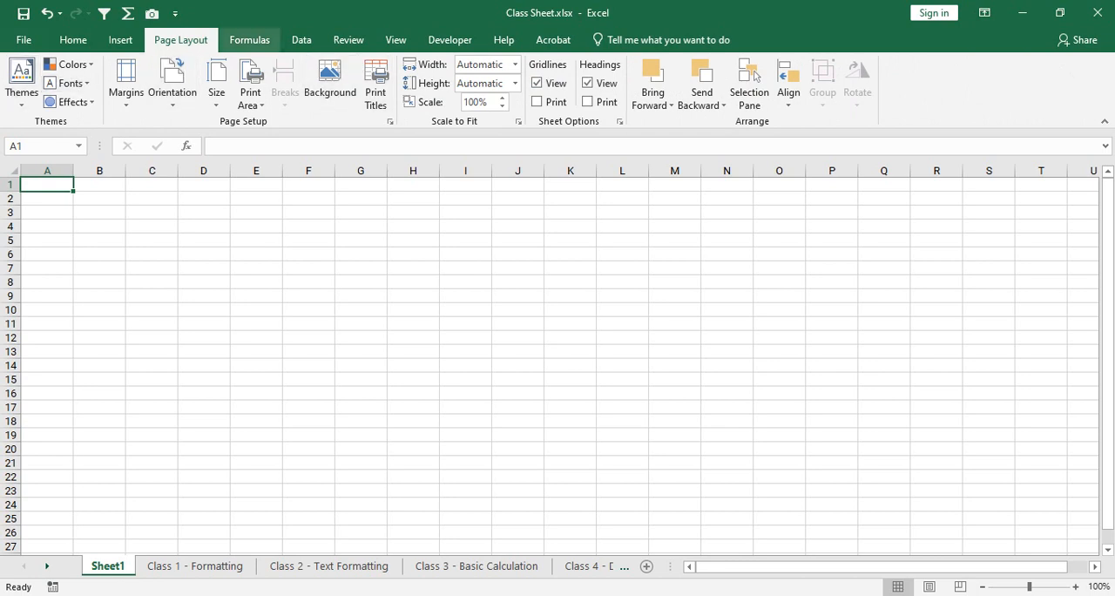
{"action": "left_click", "coordinate": [249, 40]}
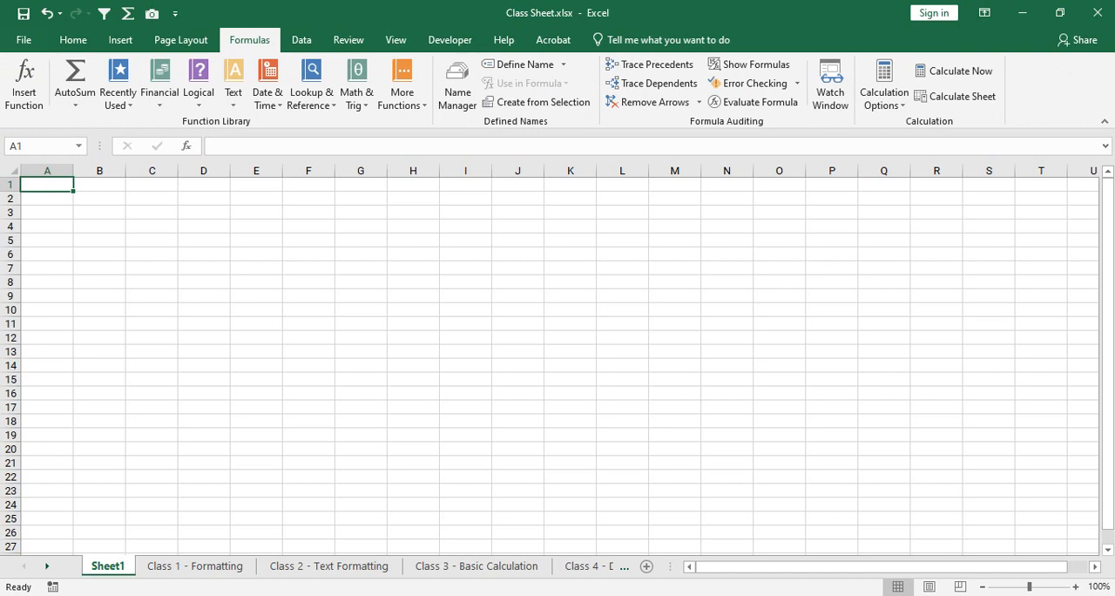
{"action": "left_click", "coordinate": [349, 40]}
{"action": "left_click", "coordinate": [301, 40]}
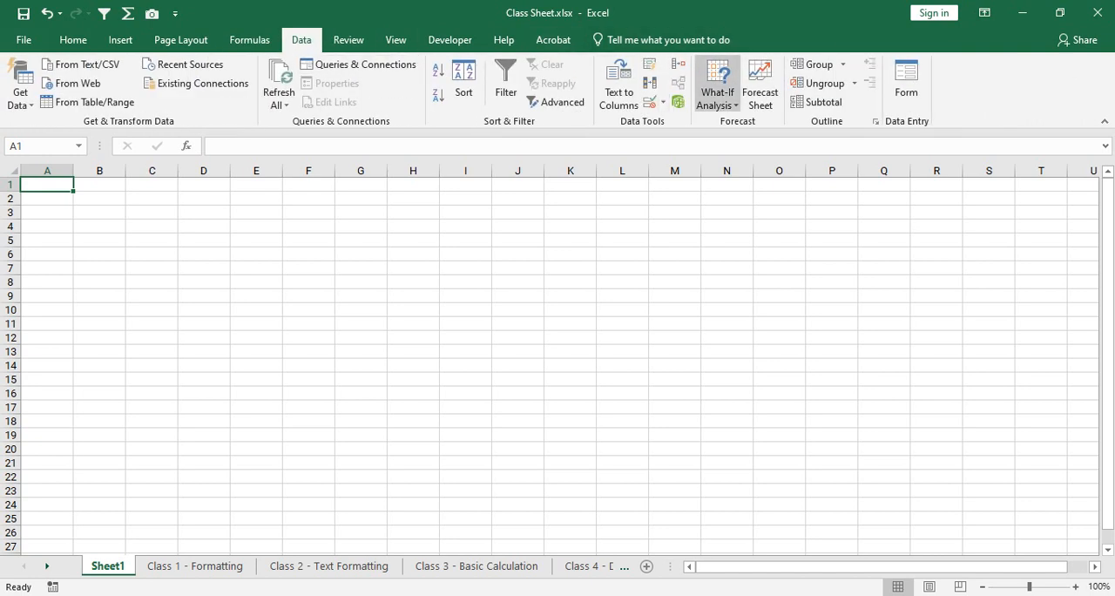
{"action": "left_click", "coordinate": [73, 40]}
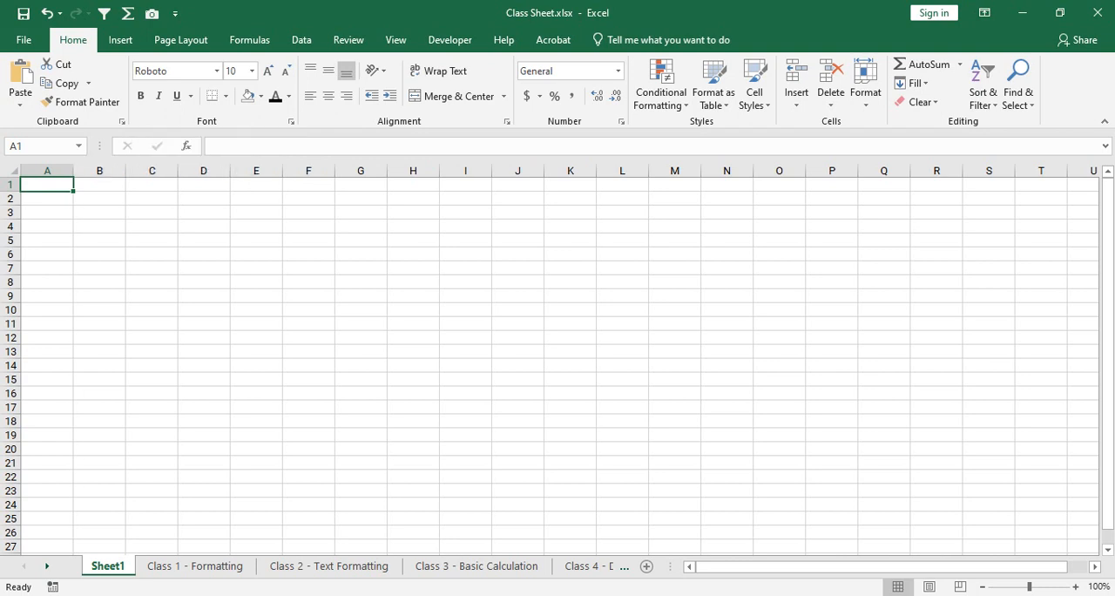
- Widen column A to about double its width and enter a sample first name in cell A1
{"action": "left_click_drag", "start_coordinate": [73, 171], "coordinate": [140, 171]}
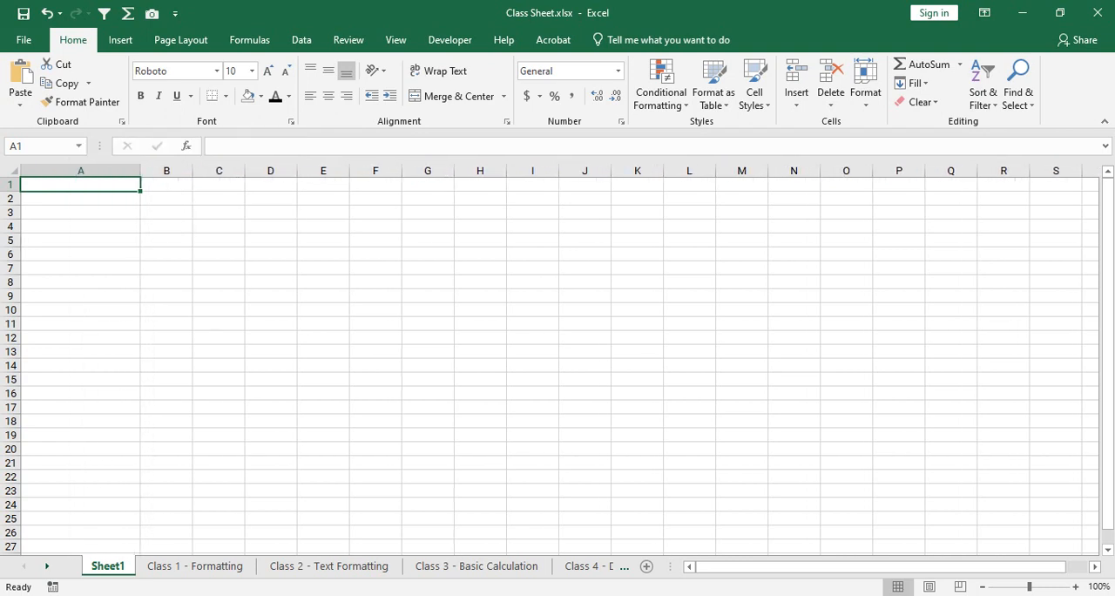
{"action": "scroll", "coordinate": [558, 357], "scroll_direction": "up", "scroll_amount": 3}
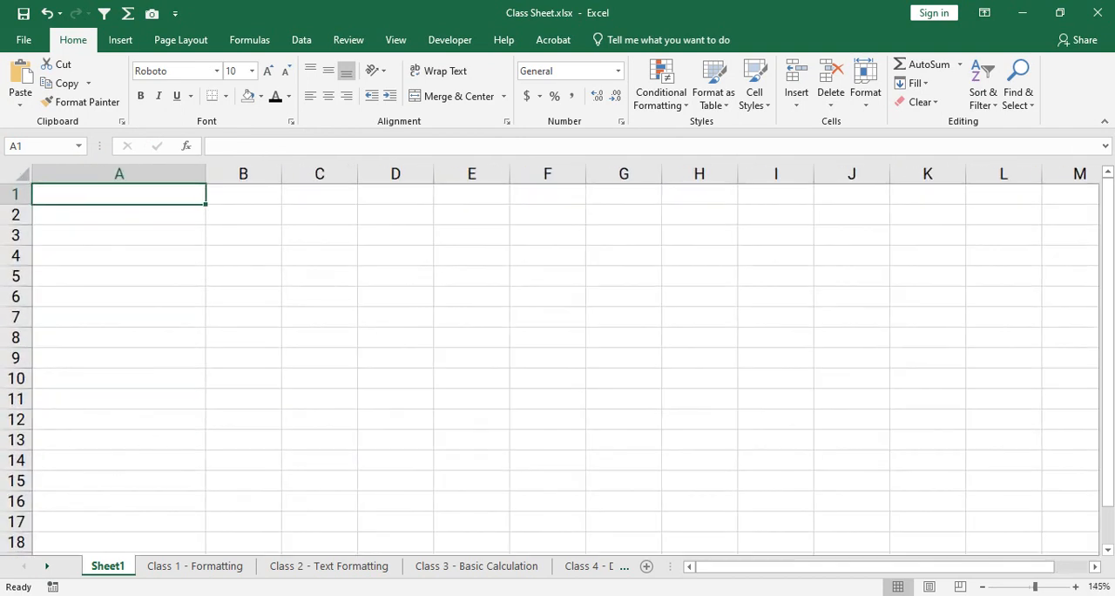
{"action": "type", "text": "Limon"}
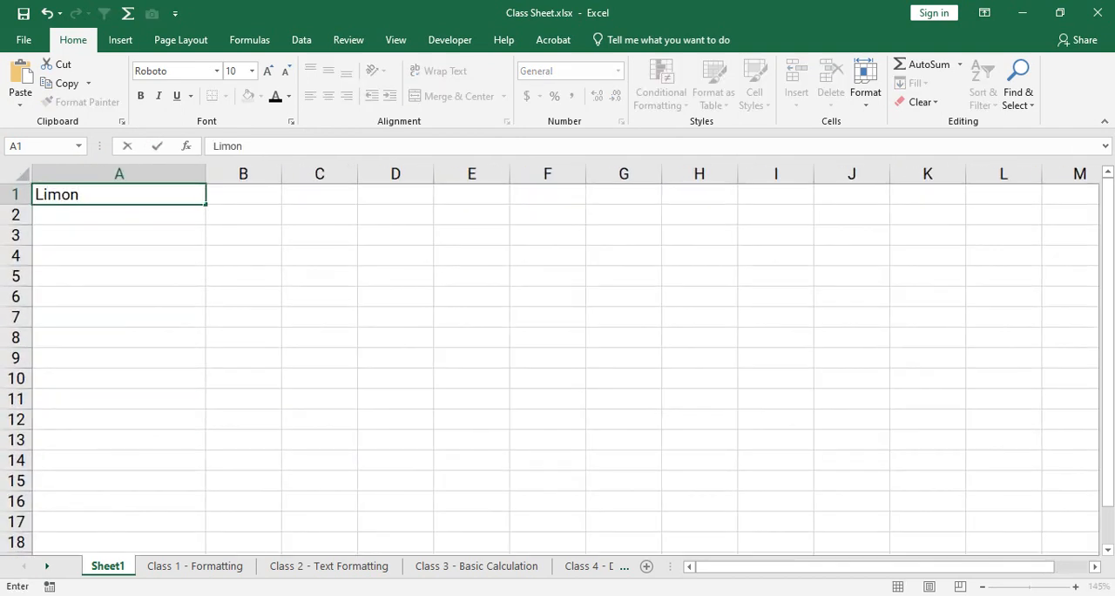
{"action": "key", "text": "Return"}
{"action": "key", "text": "Up"}
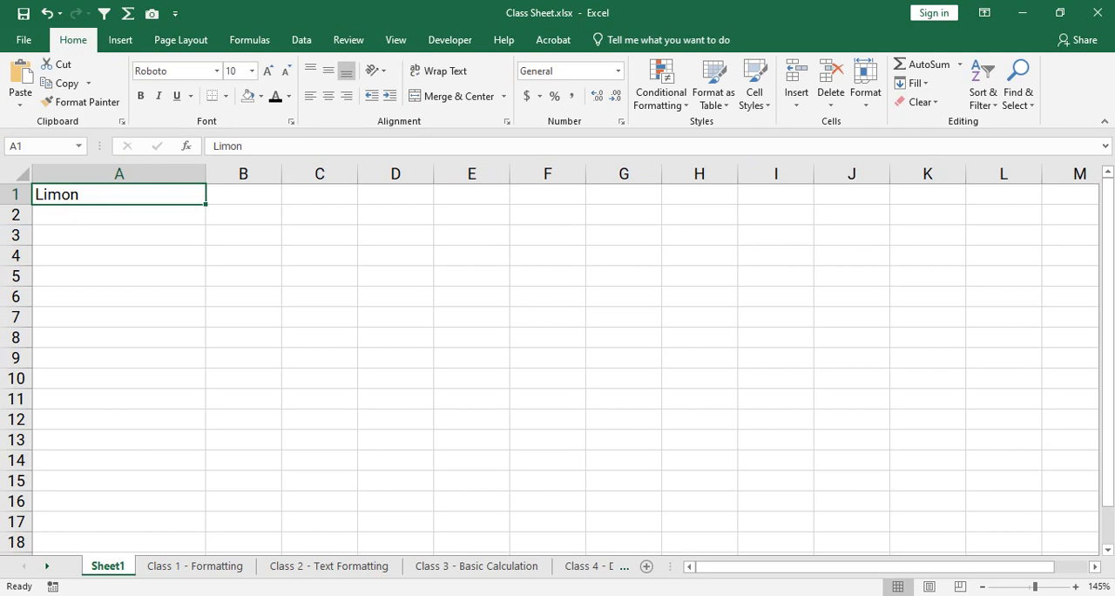
{"action": "left_click", "coordinate": [118, 215]}
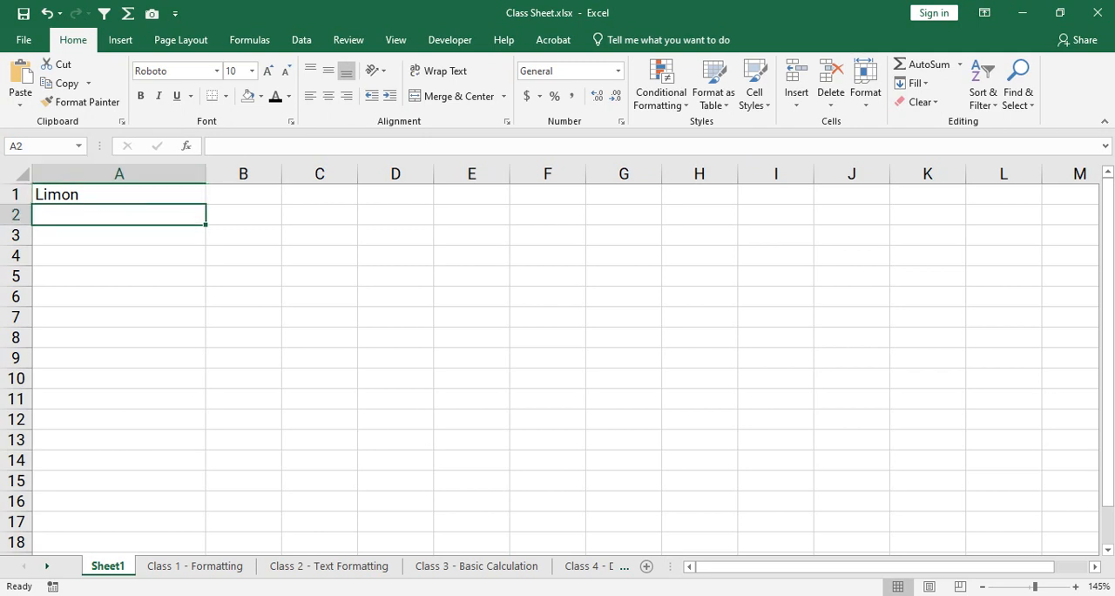
{"action": "left_click", "coordinate": [243, 358]}
{"action": "left_click_drag", "start_coordinate": [548, 338], "coordinate": [547, 319]}
{"action": "left_click", "coordinate": [776, 318]}
{"action": "left_click", "coordinate": [776, 358]}
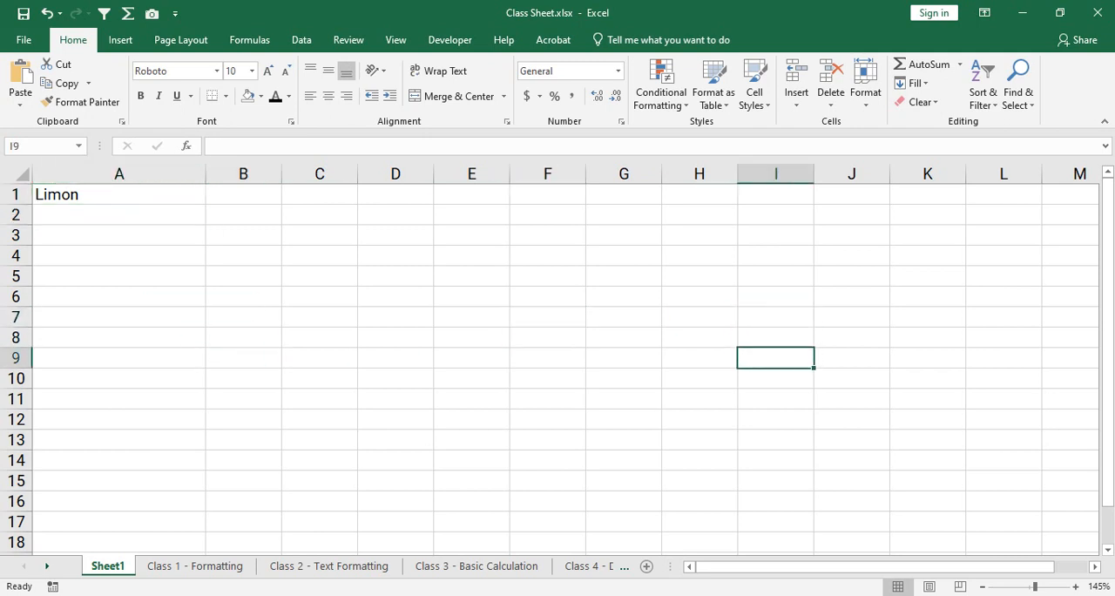
{"action": "left_click", "coordinate": [548, 399]}
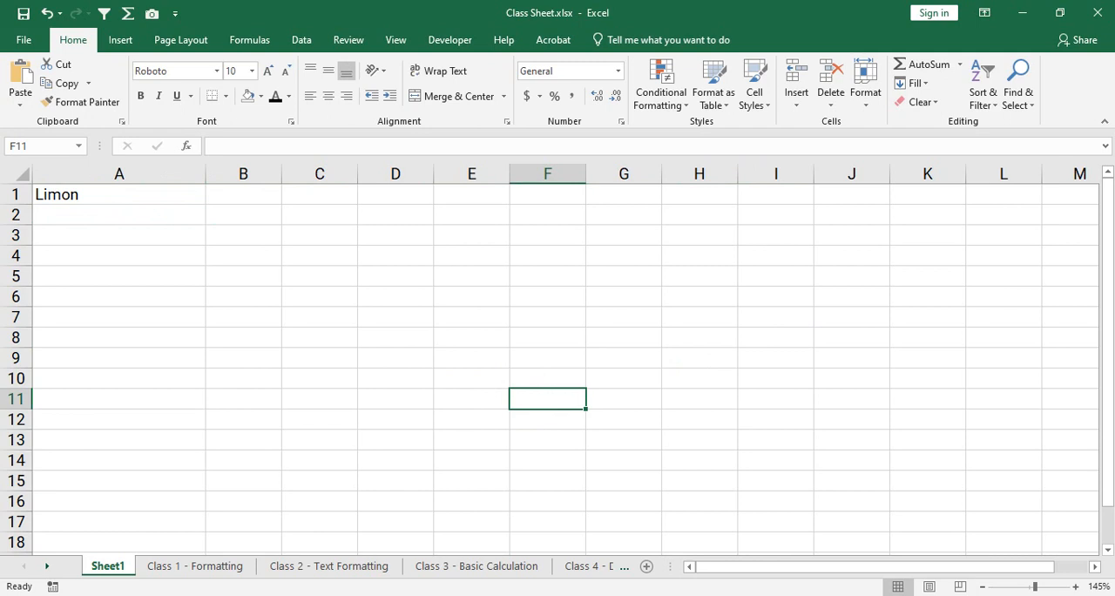
- Apply bold to the name in cell A1 twice, removing it again each time
{"action": "left_click", "coordinate": [118, 194]}
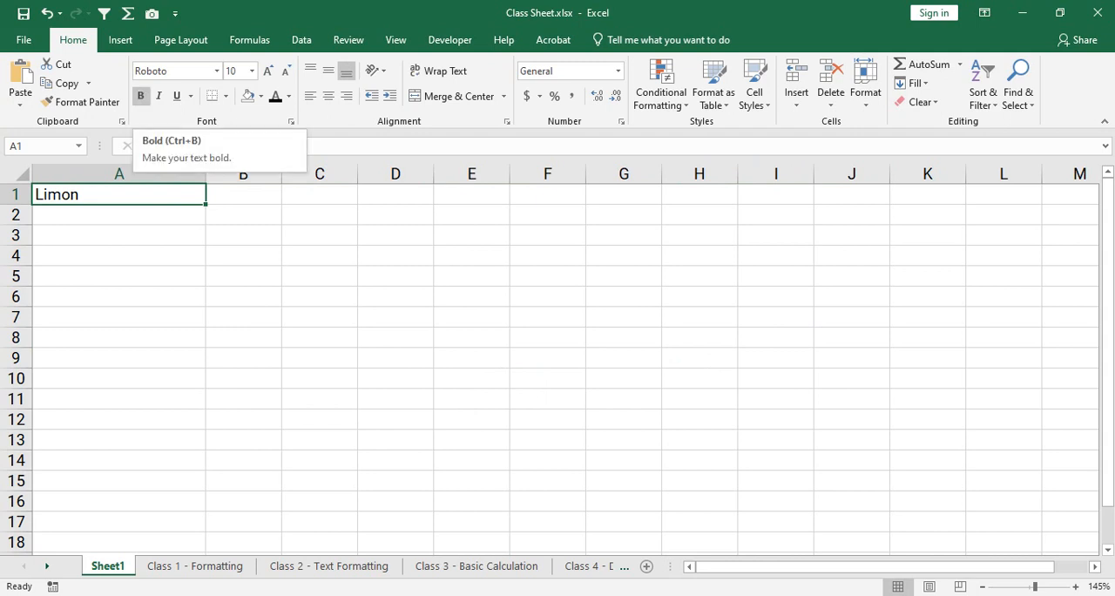
{"action": "left_click", "coordinate": [140, 96]}
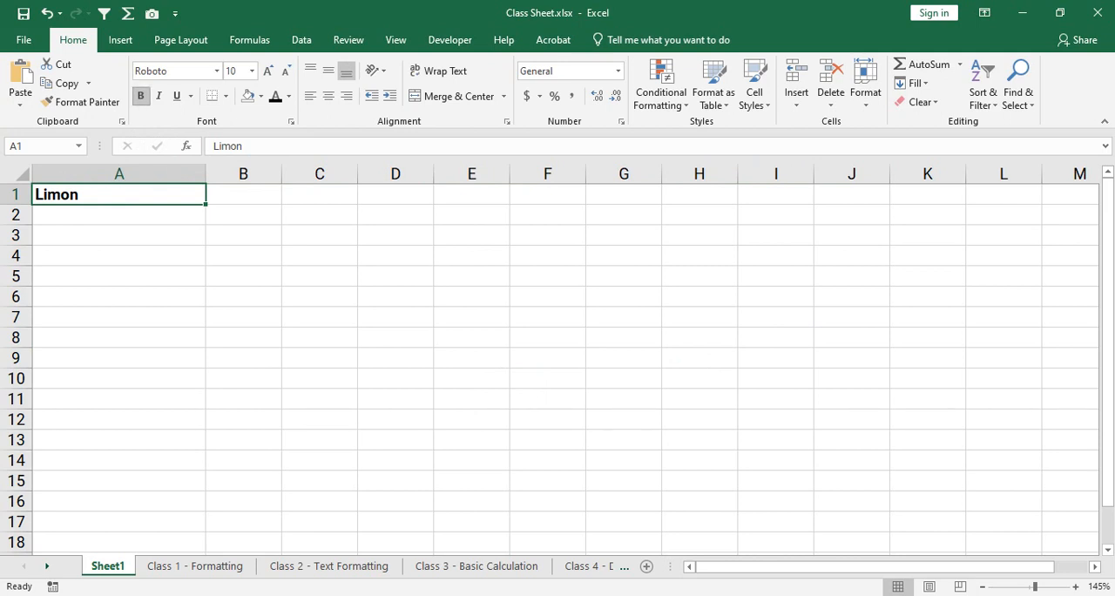
{"action": "key", "text": "ctrl+b"}
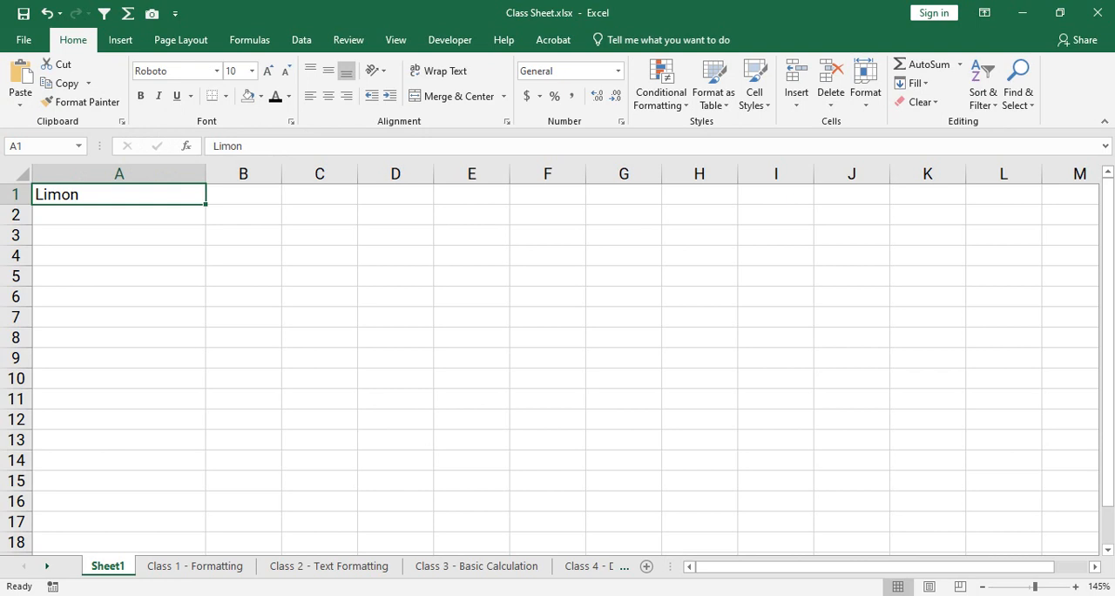
{"action": "key", "text": "ctrl+b"}
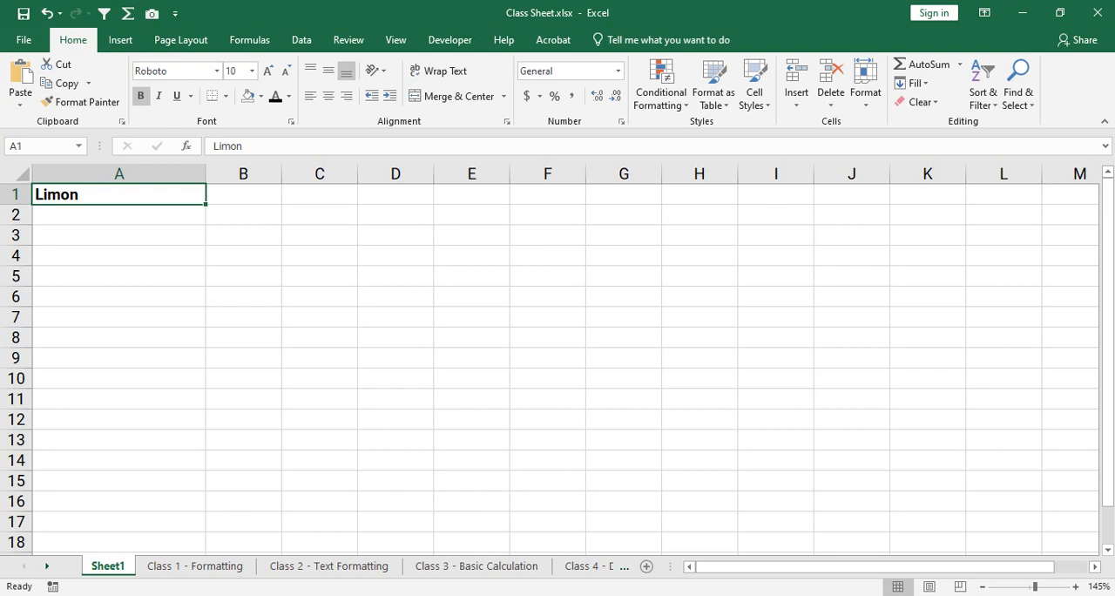
{"action": "key", "text": "ctrl+b"}
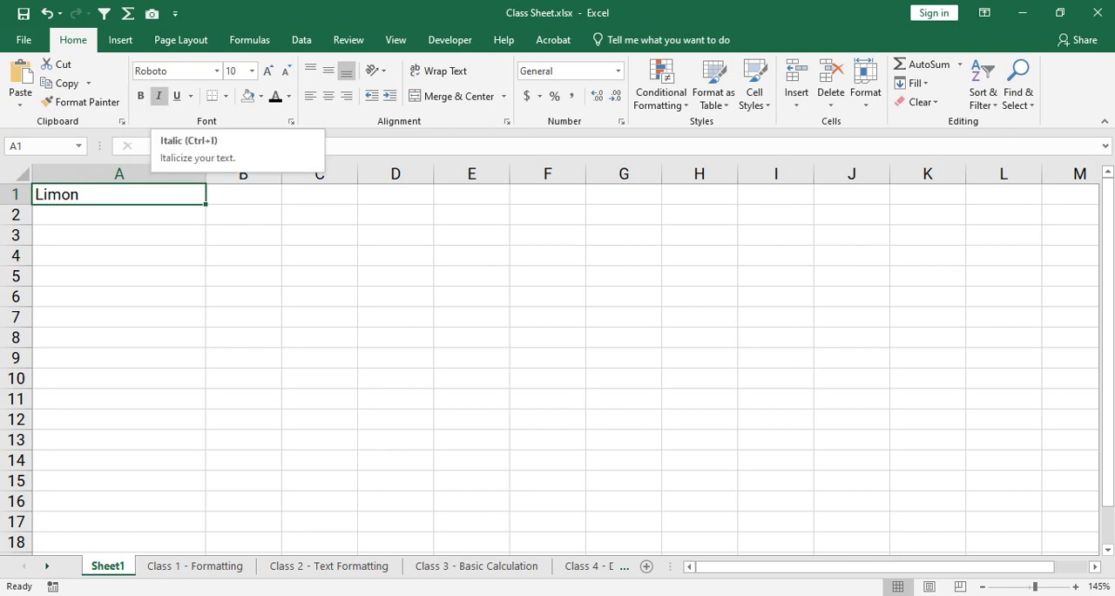
- Toggle italic on the name in cell A1 repeatedly, ending with italic off
{"action": "left_click", "coordinate": [159, 96]}
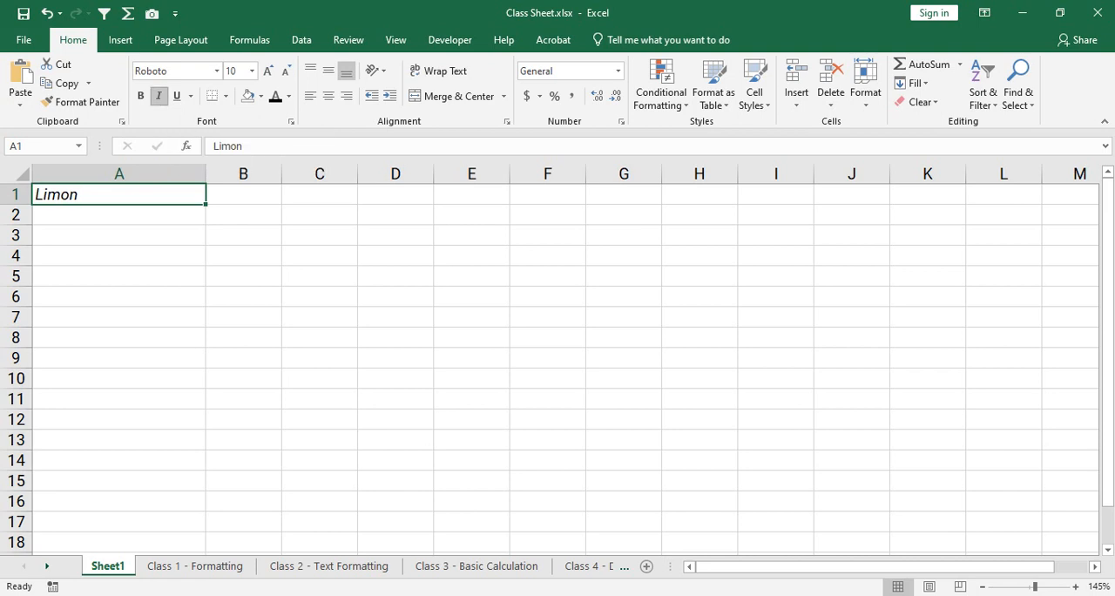
{"action": "key", "text": "ctrl+i"}
{"action": "key", "text": "ctrl+i"}
{"action": "key", "text": "ctrl+i"}
{"action": "key", "text": "ctrl+i"}
{"action": "key", "text": "ctrl+i"}
{"action": "key", "text": "ctrl+i"}
{"action": "key", "text": "ctrl+i"}
{"action": "key", "text": "ctrl+i"}
{"action": "key", "text": "ctrl+i"}
- Underline the name in cell A1, toggle the underline, and remove it again
{"action": "key", "text": "ctrl+u"}
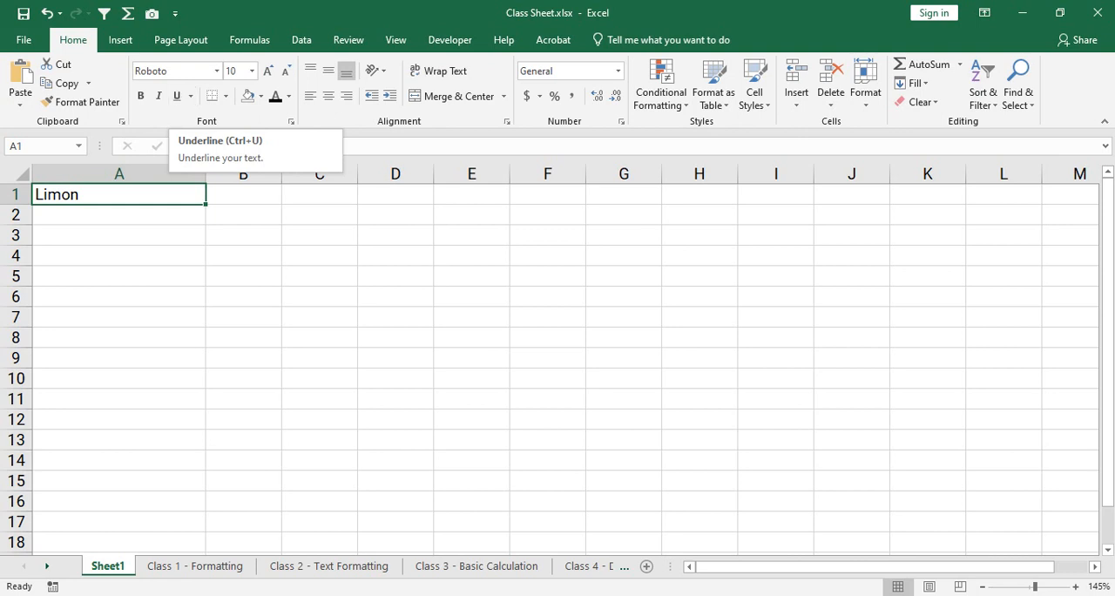
{"action": "left_click", "coordinate": [177, 96]}
{"action": "left_click", "coordinate": [118, 235]}
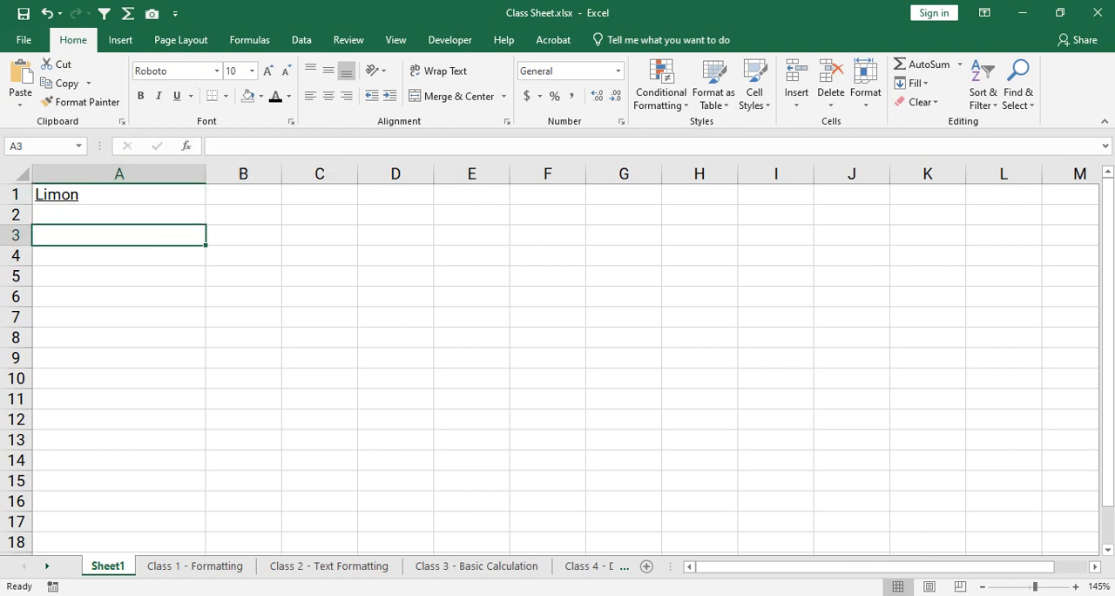
{"action": "left_click", "coordinate": [118, 194]}
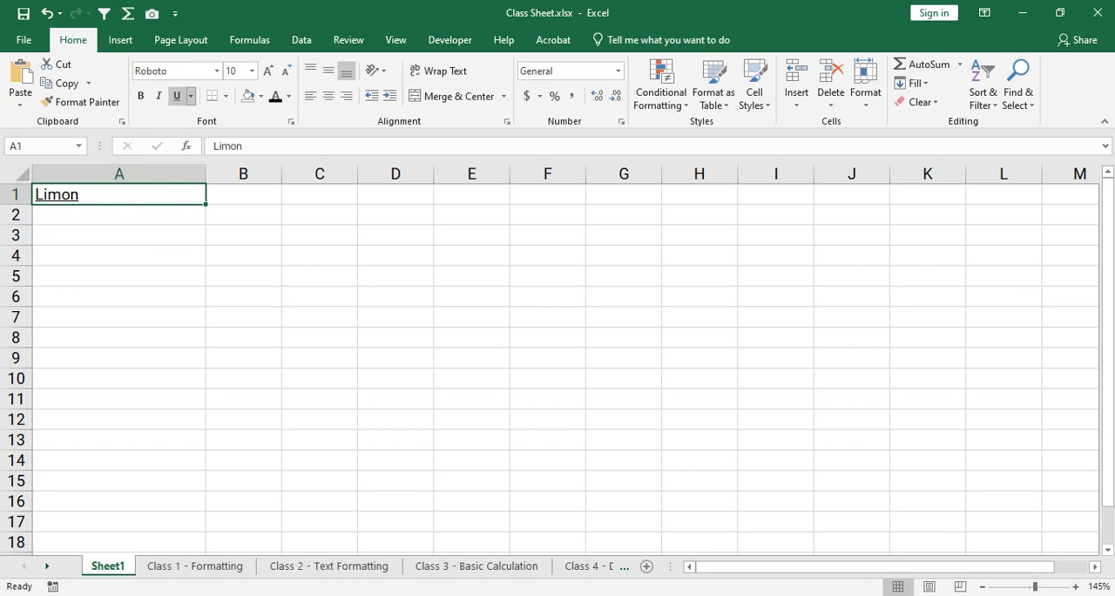
{"action": "left_click", "coordinate": [176, 96]}
{"action": "left_click", "coordinate": [176, 96]}
{"action": "left_click", "coordinate": [119, 235]}
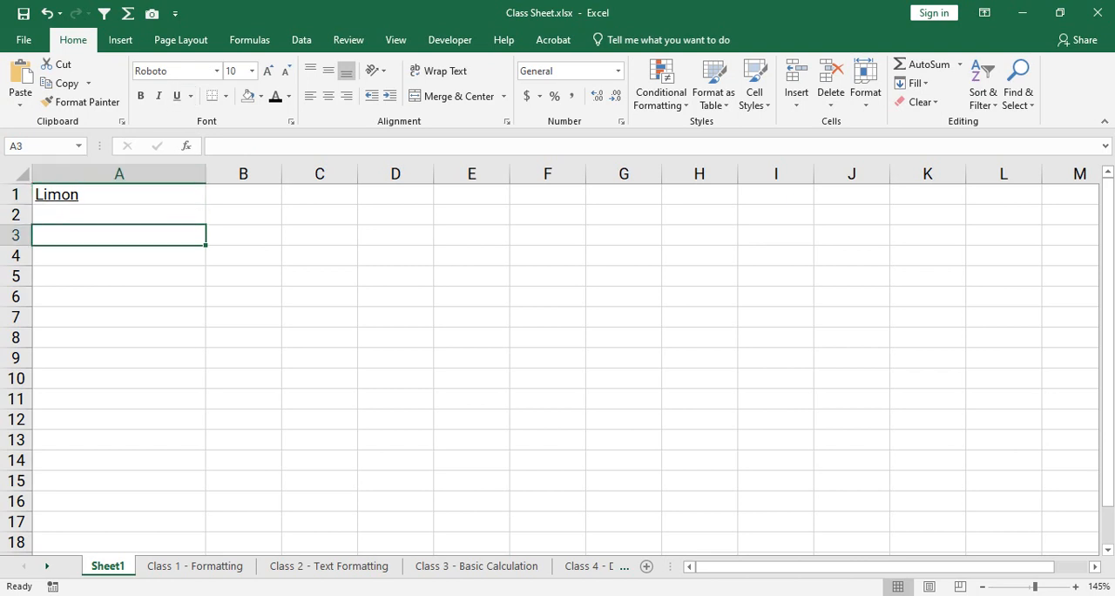
{"action": "left_click", "coordinate": [118, 215]}
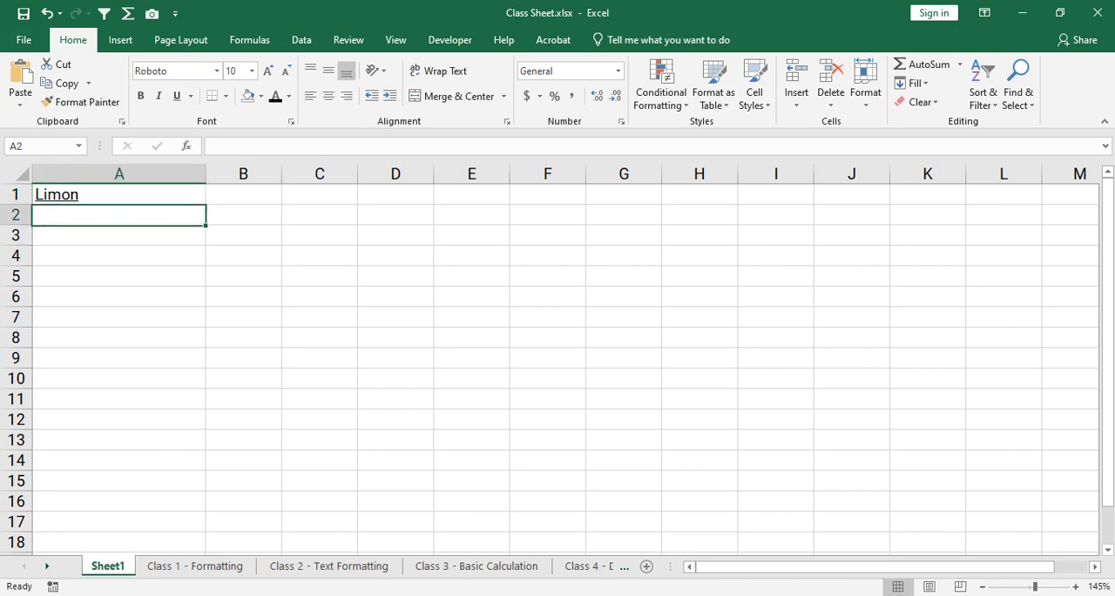
{"action": "left_click", "coordinate": [118, 194]}
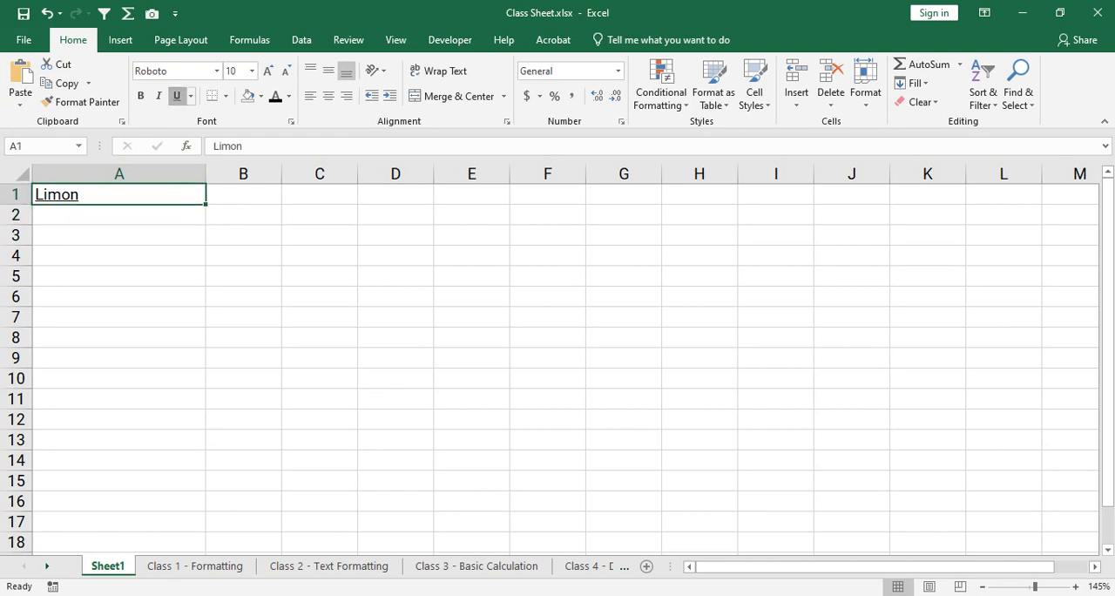
{"action": "left_click", "coordinate": [177, 96]}
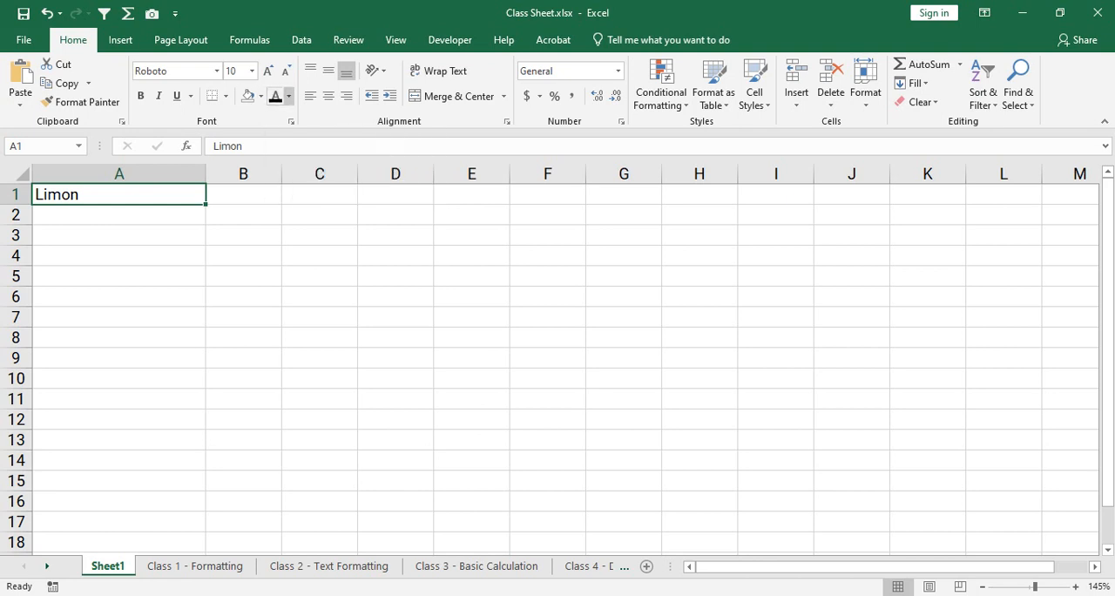
- Fill cell A1 with the darkest shade of theme blue and set its font color to white
{"action": "left_click", "coordinate": [288, 95]}
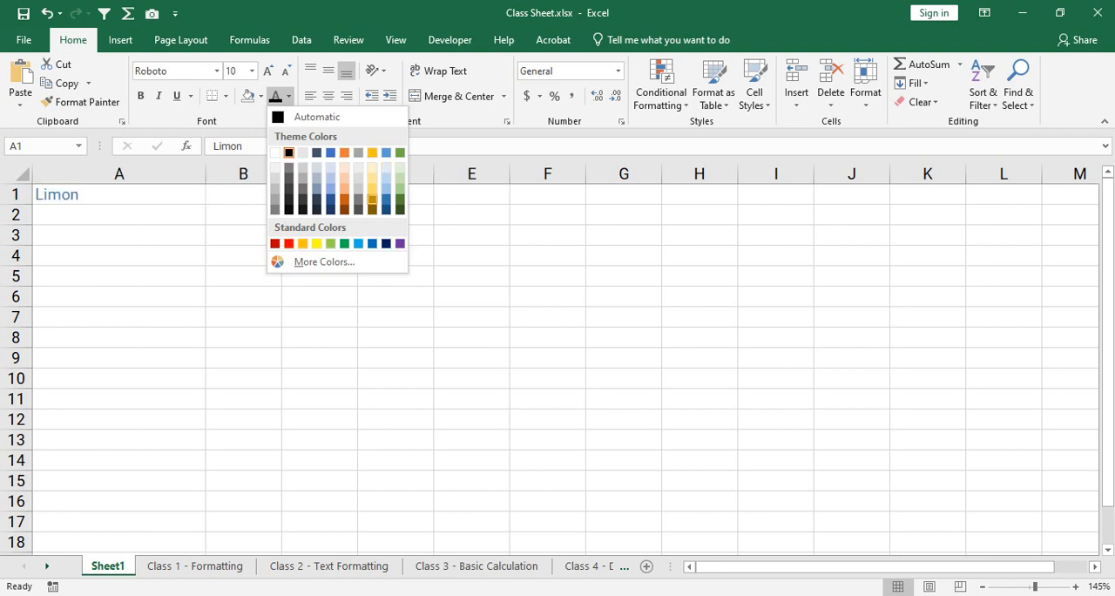
{"action": "left_click", "coordinate": [260, 97]}
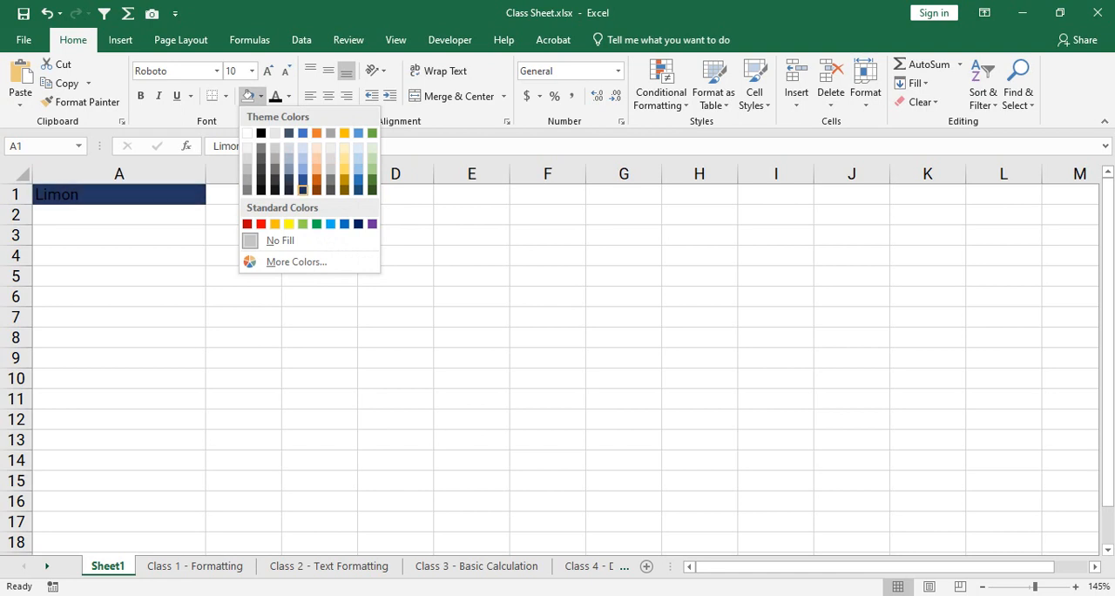
{"action": "left_click", "coordinate": [302, 189]}
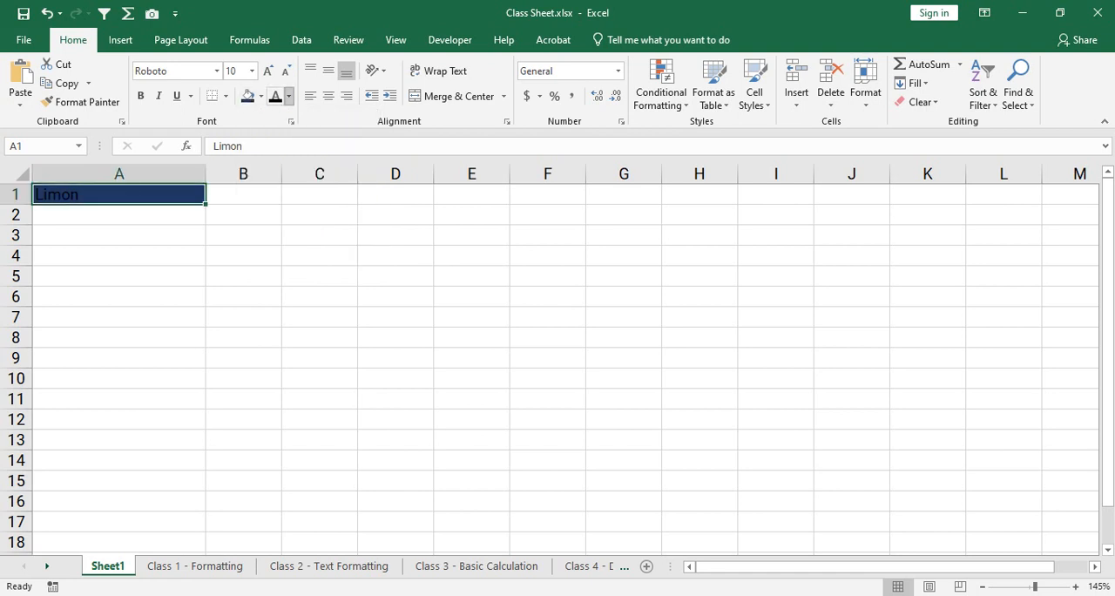
{"action": "left_click", "coordinate": [288, 96]}
{"action": "left_click", "coordinate": [275, 152]}
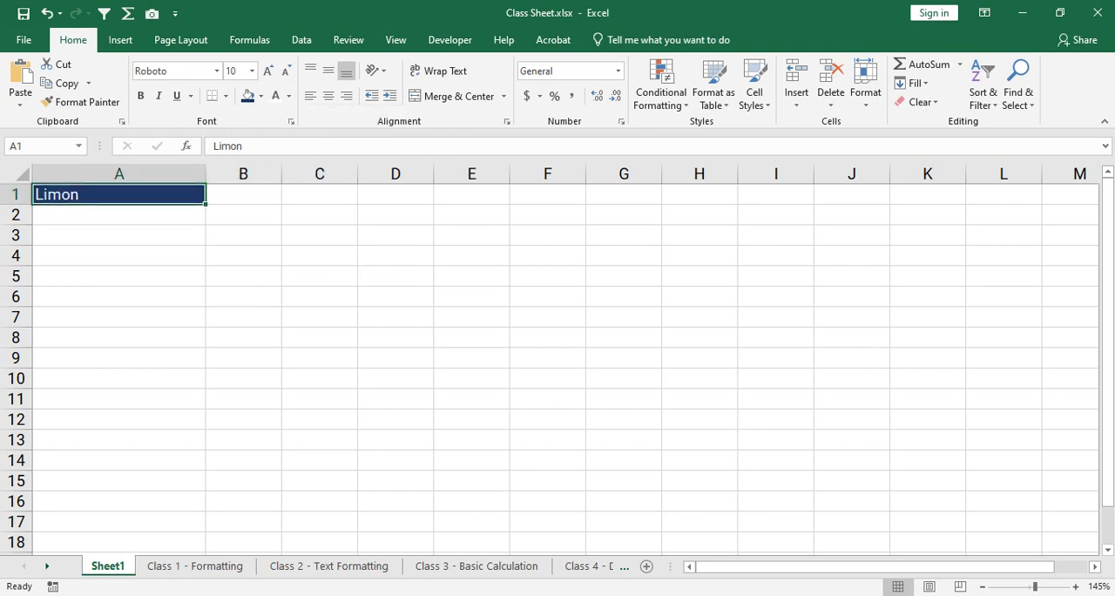
- Center the text in cell A1 horizontally and switch it to right alignment
{"action": "left_click", "coordinate": [139, 235]}
{"action": "left_click", "coordinate": [120, 194]}
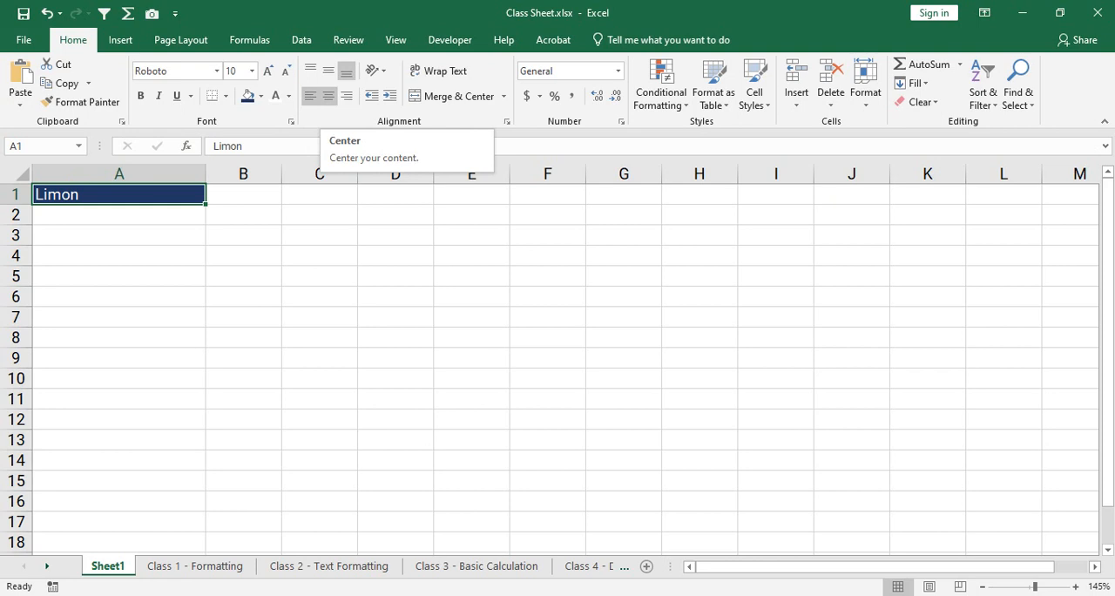
{"action": "left_click", "coordinate": [328, 96]}
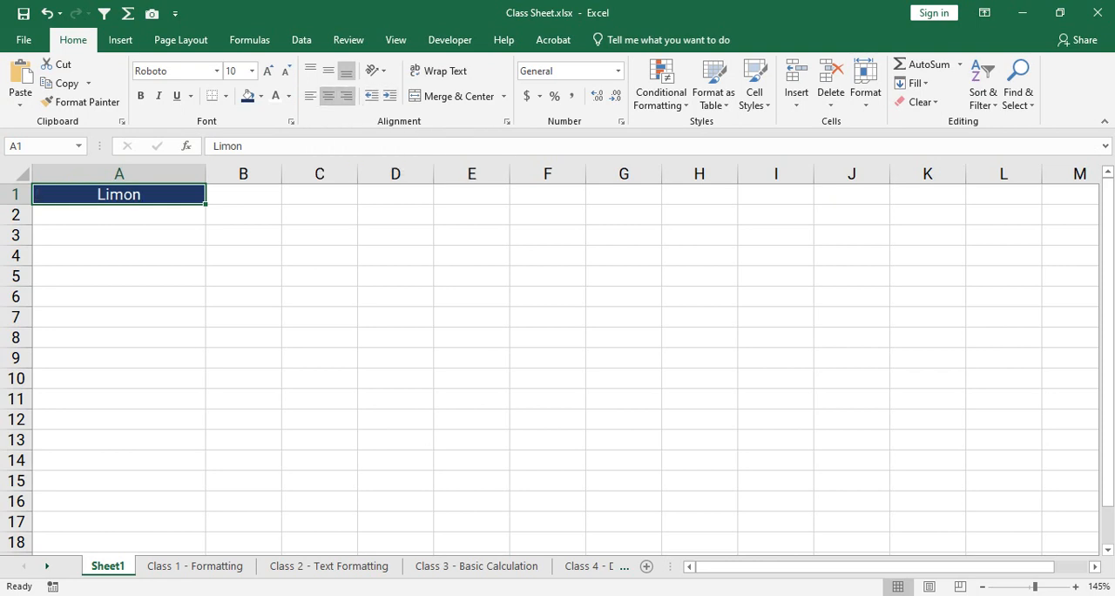
{"action": "left_click", "coordinate": [346, 96]}
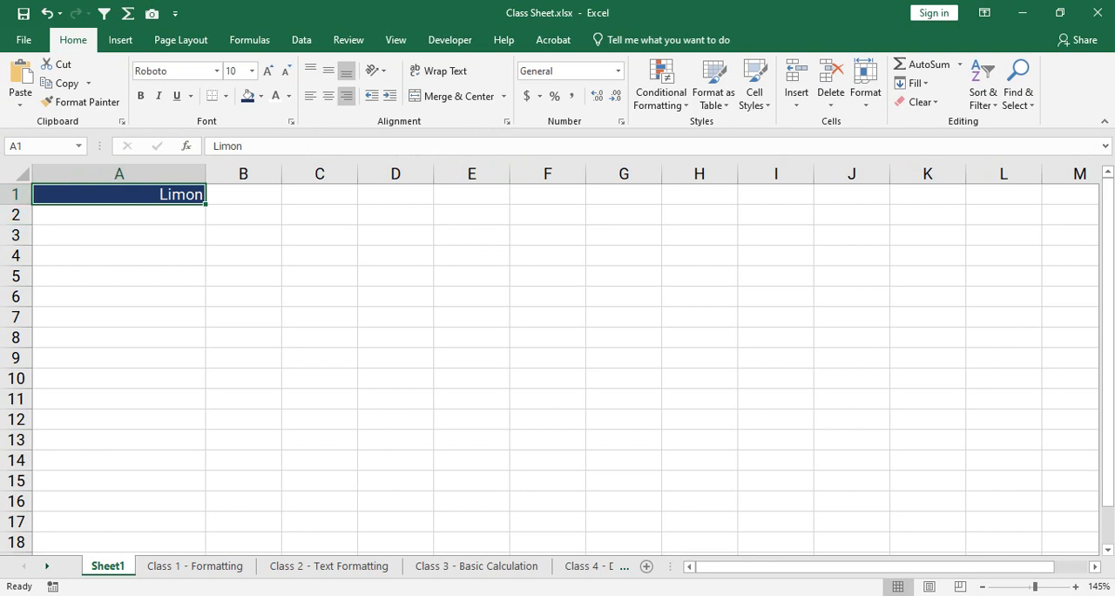
- Increase the height of row 1 and center the text in cell A1 both vertically and horizontally
{"action": "left_click_drag", "start_coordinate": [16, 203], "coordinate": [15, 241]}
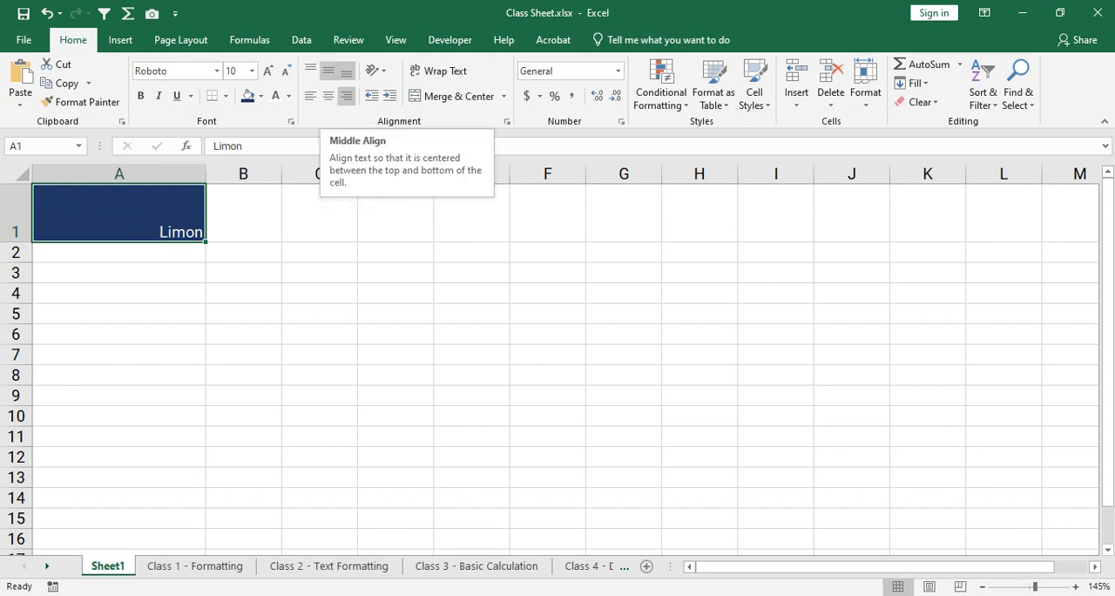
{"action": "left_click", "coordinate": [328, 70]}
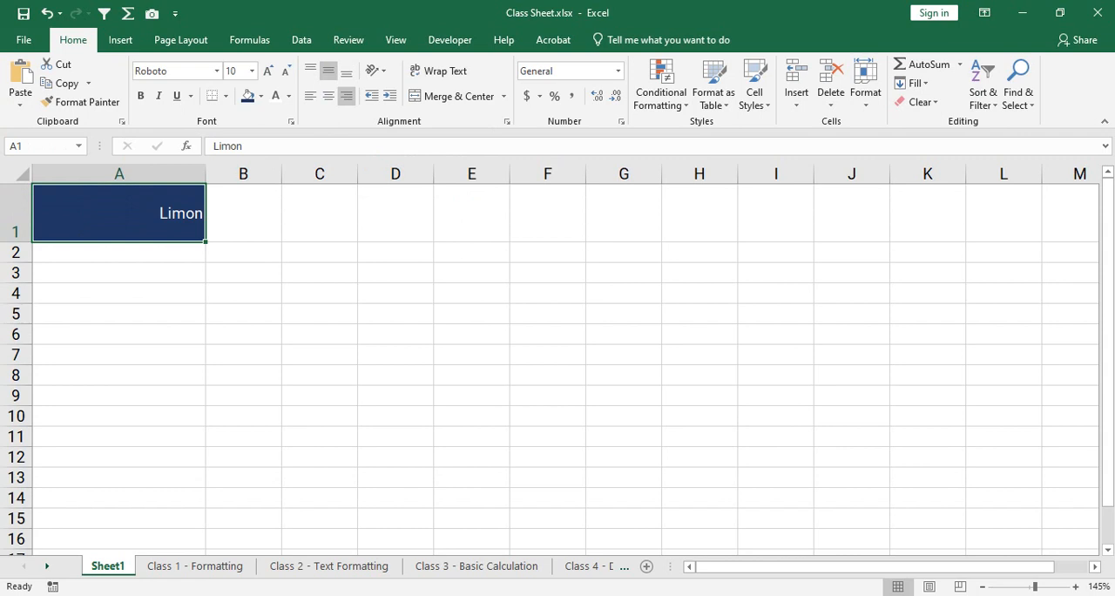
{"action": "left_click", "coordinate": [328, 96]}
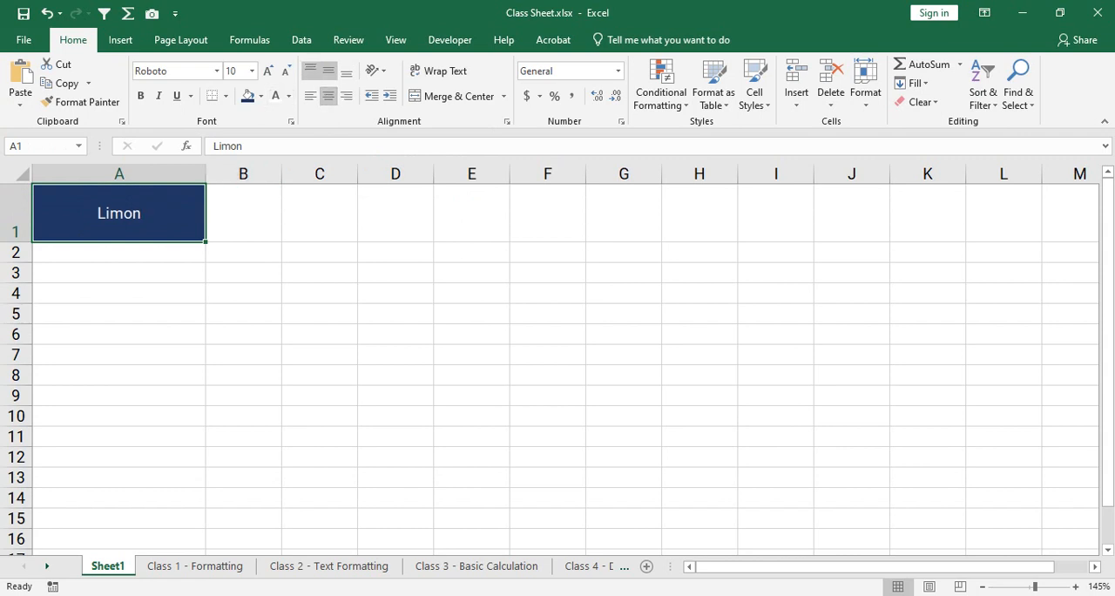
- Try top alignment in cell A1 with left, right and center positions, and return the text to the middle
{"action": "left_click", "coordinate": [310, 69]}
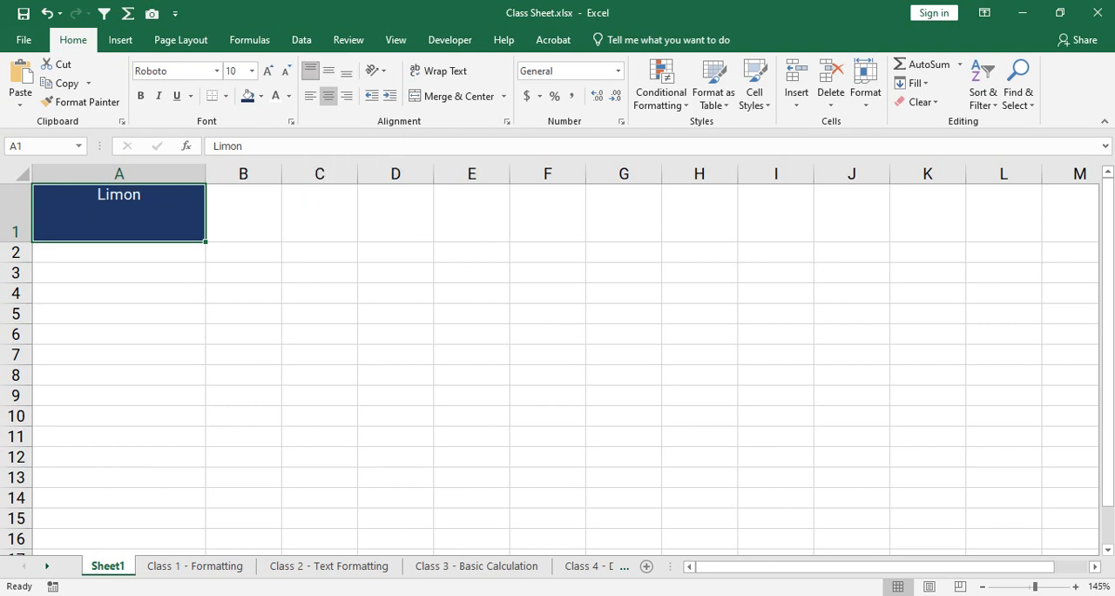
{"action": "left_click", "coordinate": [310, 96]}
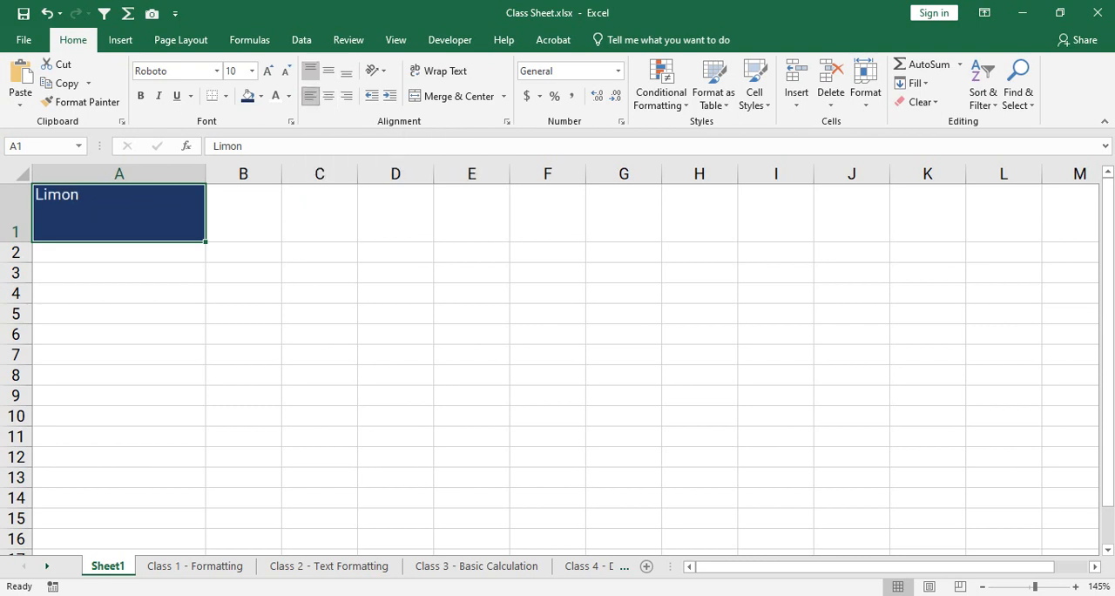
{"action": "left_click", "coordinate": [347, 96]}
{"action": "left_click", "coordinate": [328, 95]}
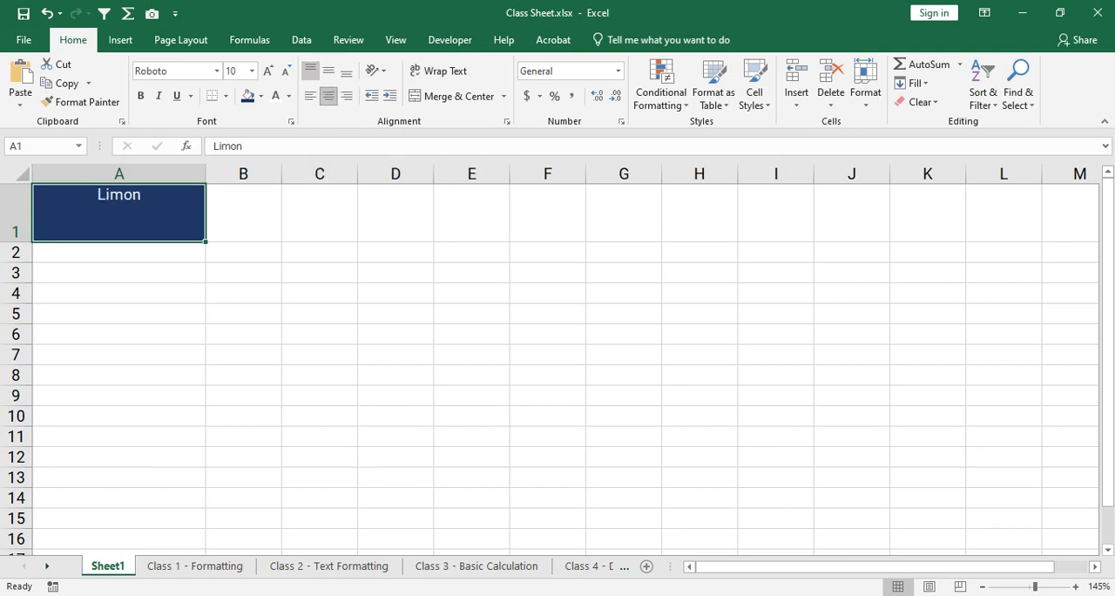
{"action": "left_click", "coordinate": [328, 70]}
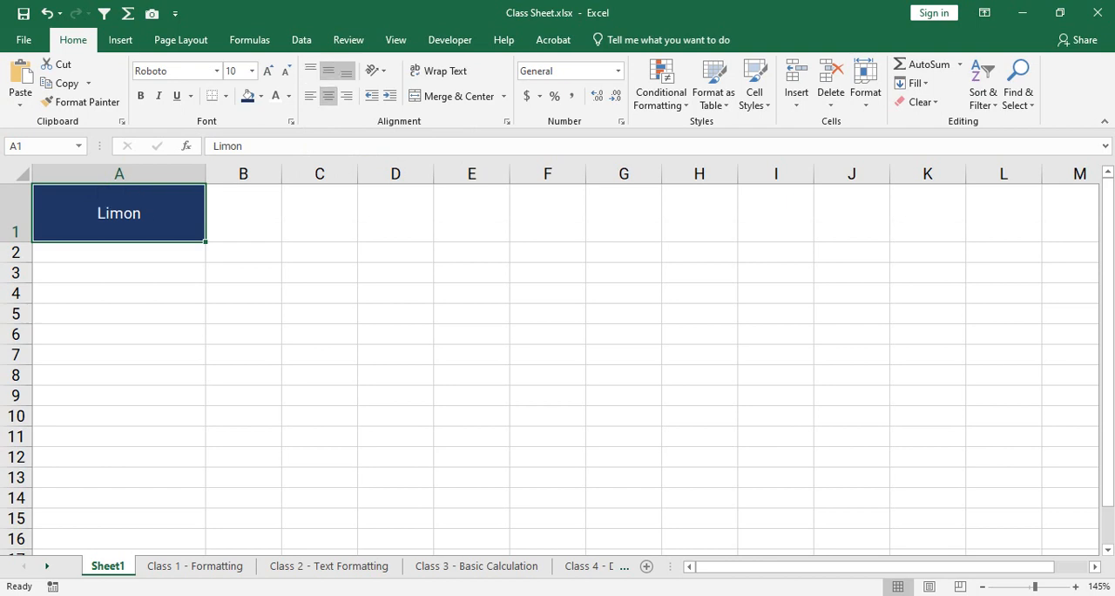
- Try bottom alignment in A1 with right, left and center positions, restore middle alignment, and reduce row 1's height
{"action": "left_click", "coordinate": [346, 70]}
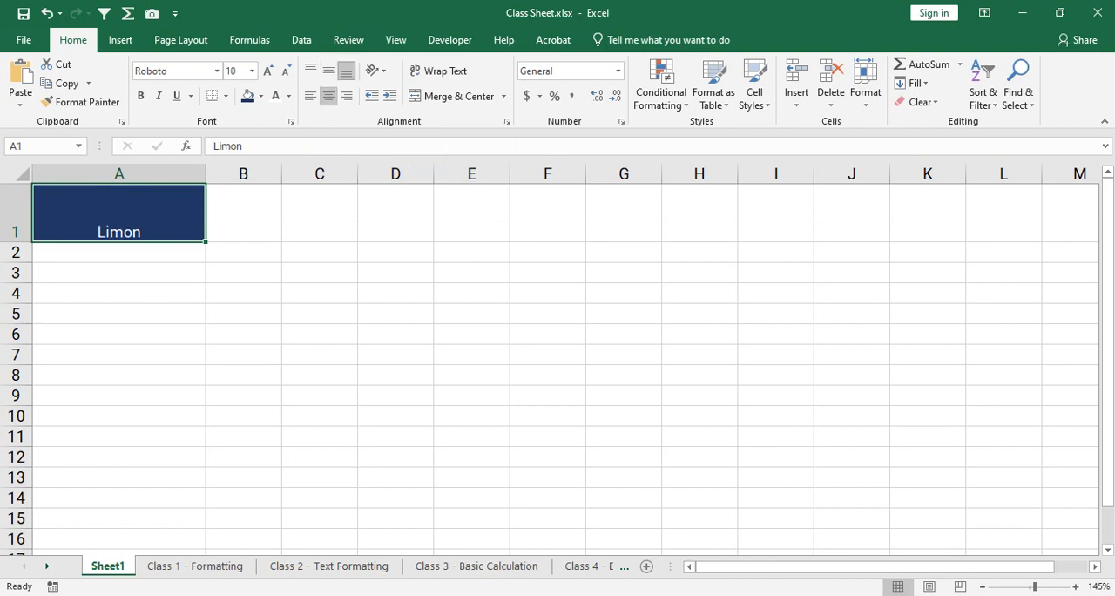
{"action": "left_click", "coordinate": [345, 95]}
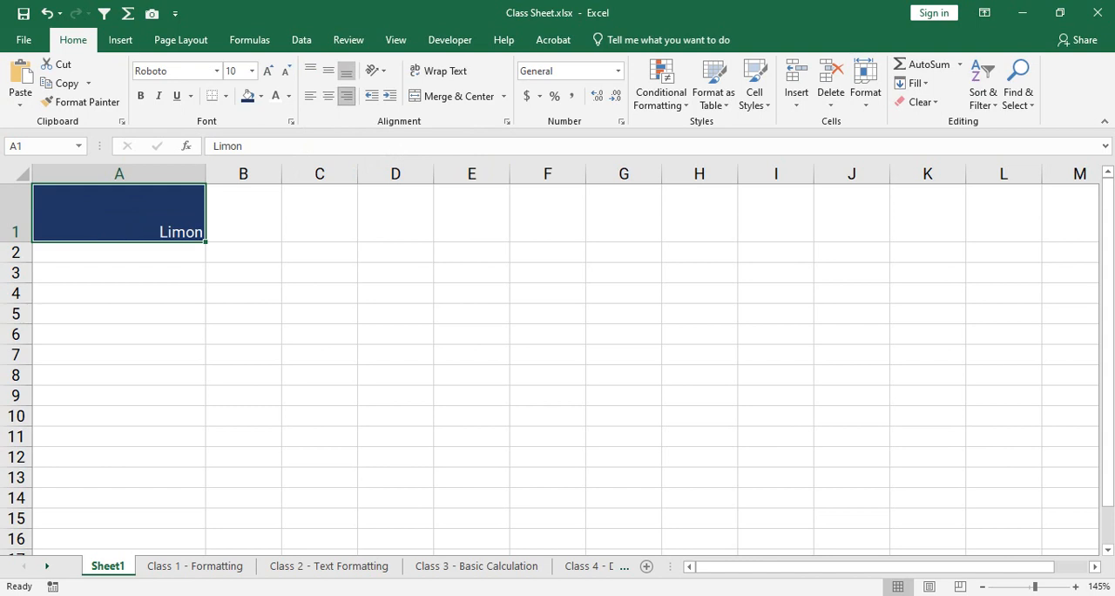
{"action": "left_click", "coordinate": [309, 96]}
{"action": "left_click", "coordinate": [329, 96]}
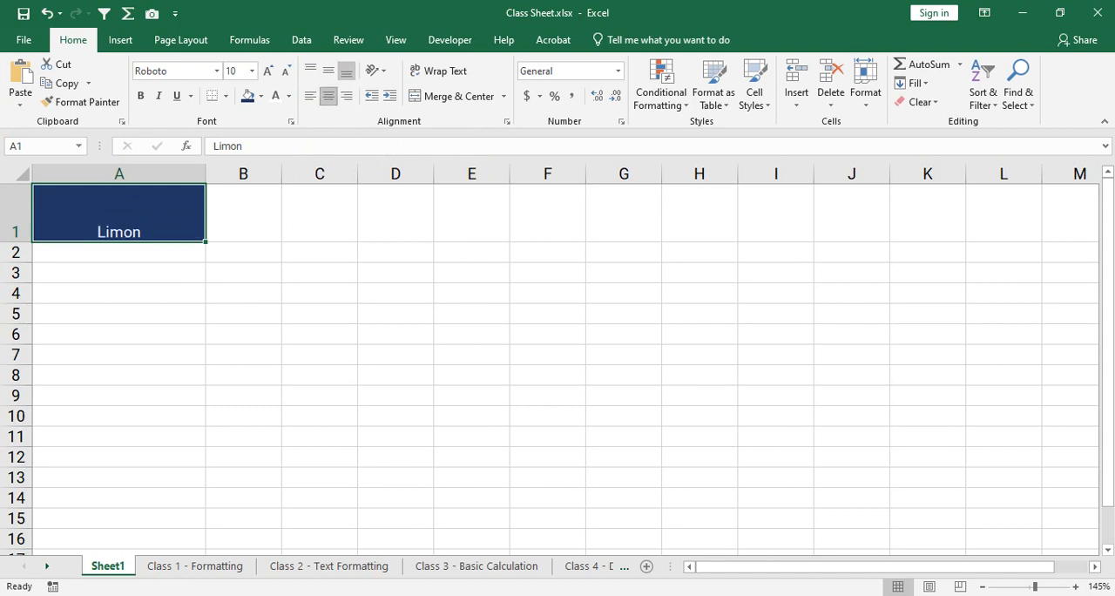
{"action": "left_click", "coordinate": [328, 69]}
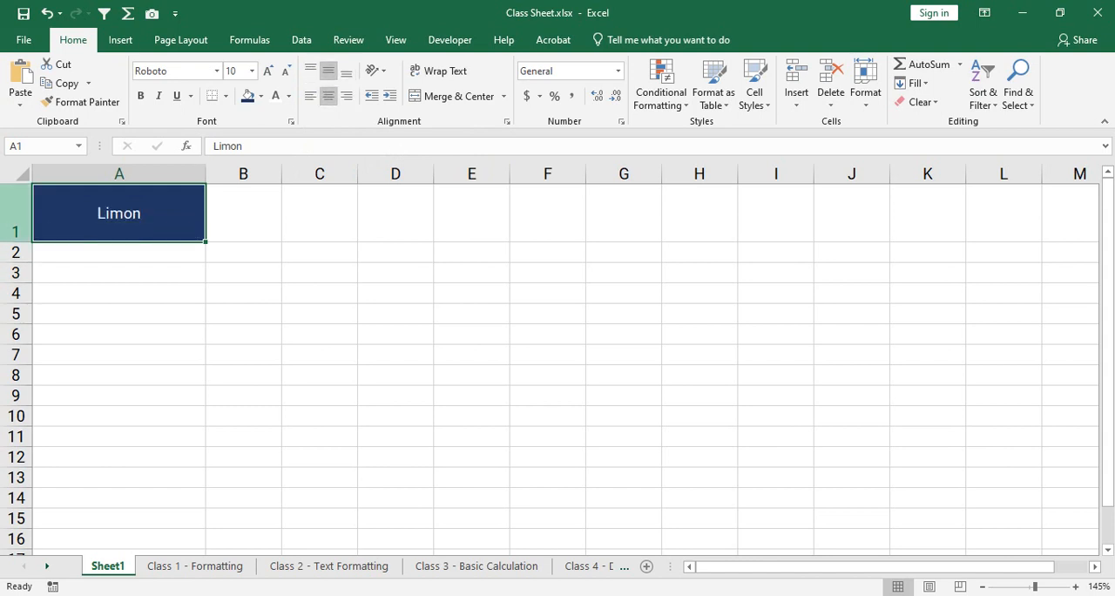
{"action": "left_click_drag", "start_coordinate": [16, 241], "coordinate": [15, 214]}
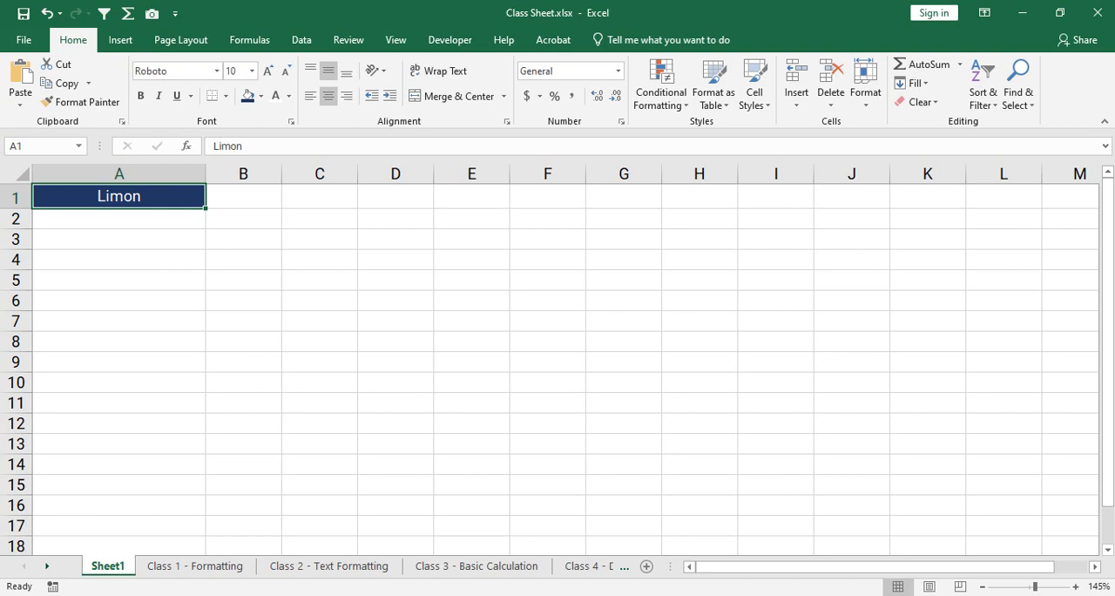
- Fill header cells A1:G1 on the Class 1 - Formatting sheet with the darkest shade of theme blue
{"action": "left_click", "coordinate": [195, 566]}
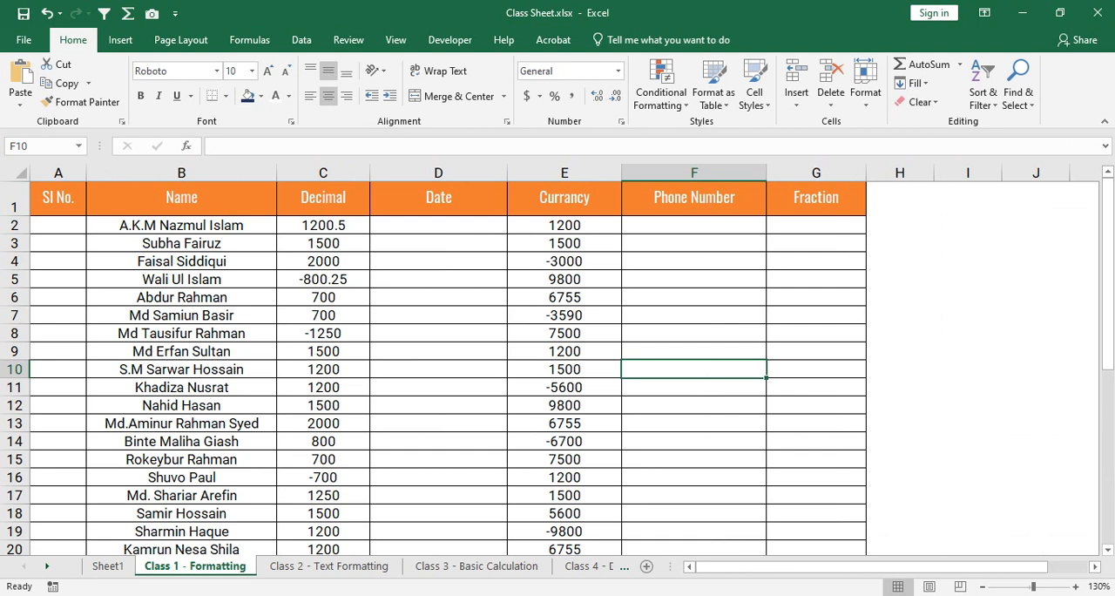
{"action": "left_click_drag", "start_coordinate": [58, 198], "coordinate": [816, 197]}
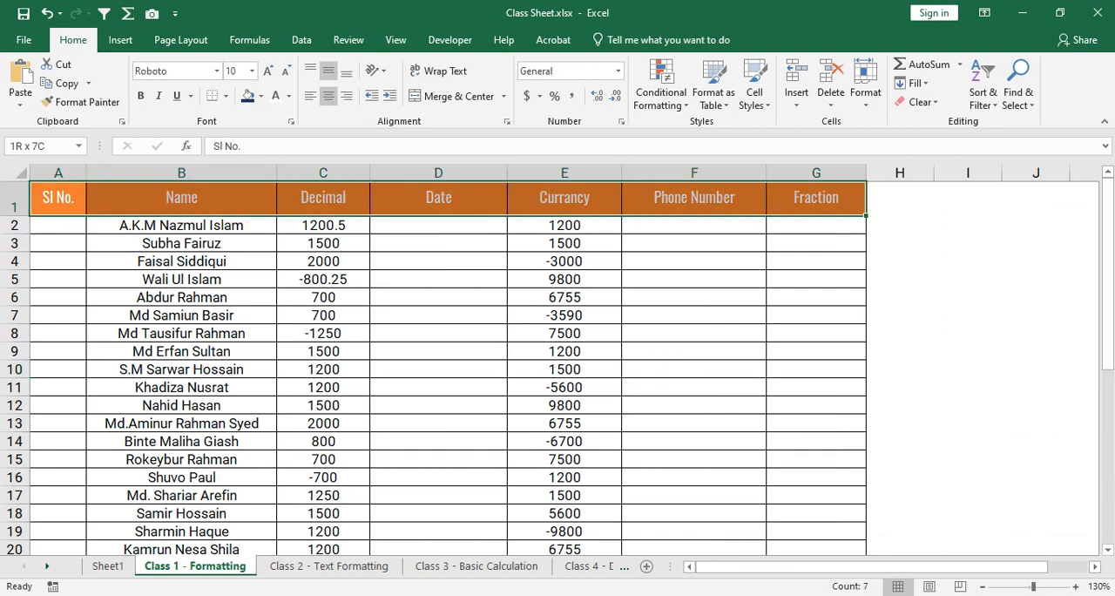
{"action": "left_click", "coordinate": [816, 198]}
{"action": "left_click_drag", "start_coordinate": [59, 198], "coordinate": [816, 197]}
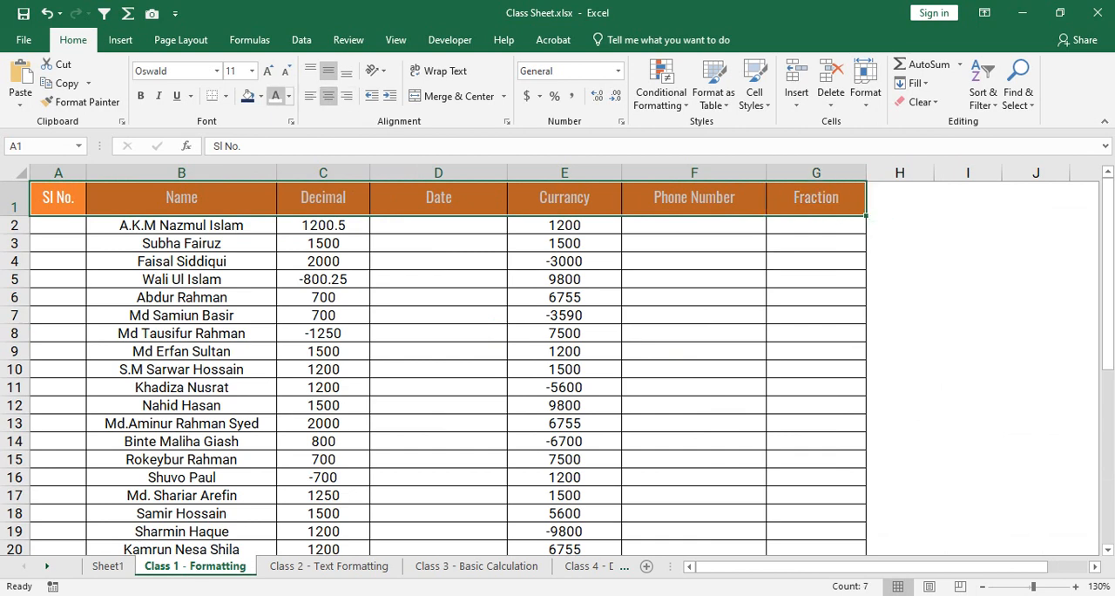
{"action": "left_click", "coordinate": [260, 96]}
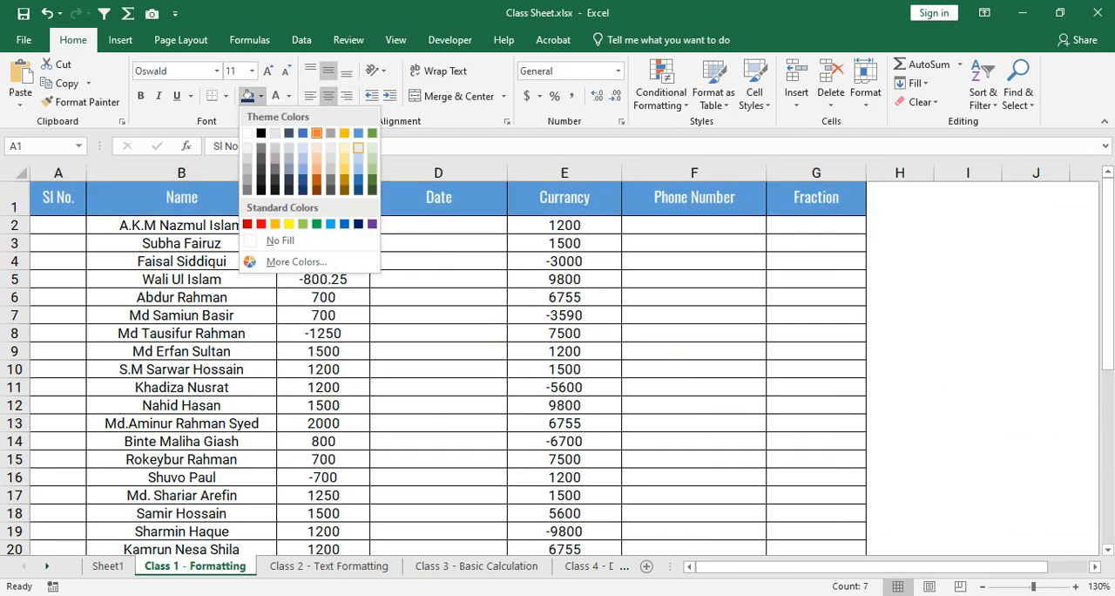
{"action": "left_click", "coordinate": [358, 190]}
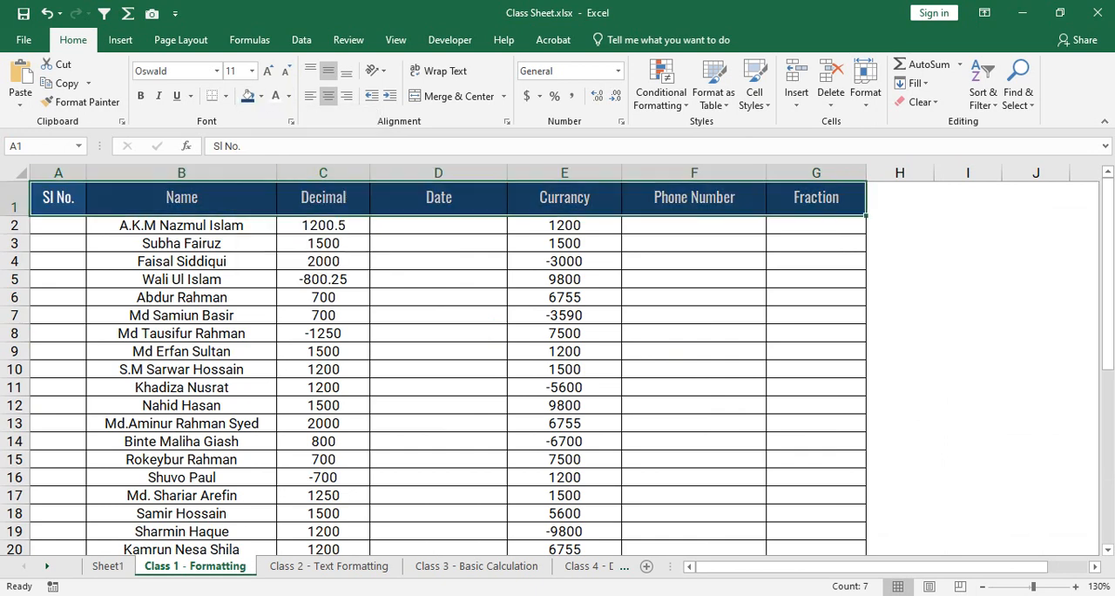
- Set the font color of header cells A1:G1 to the lightest shade of theme blue
{"action": "left_click", "coordinate": [288, 96]}
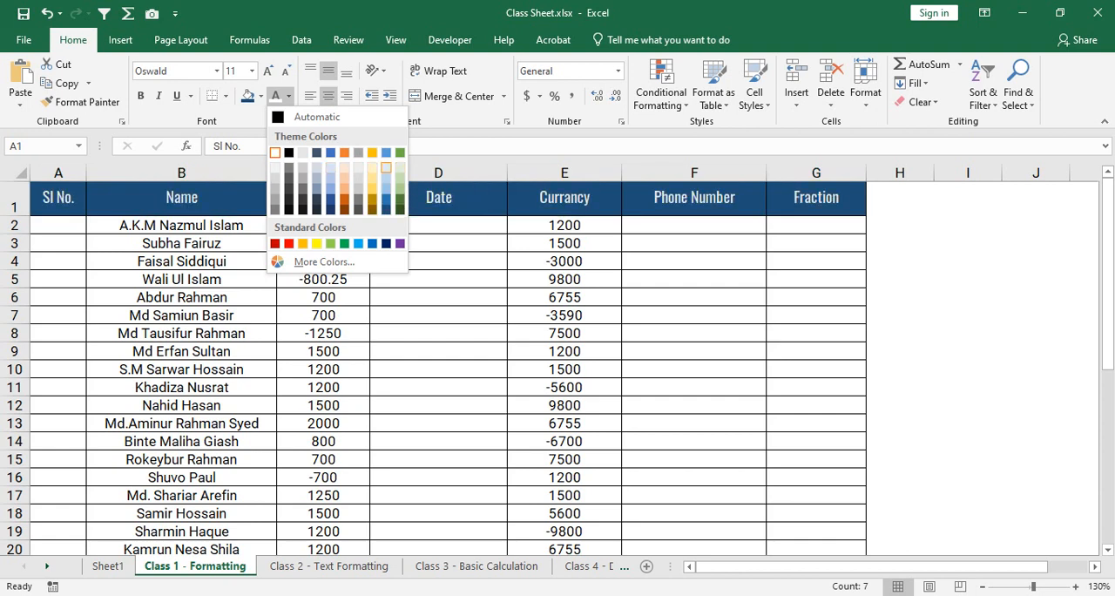
{"action": "left_click", "coordinate": [386, 168]}
{"action": "left_click", "coordinate": [181, 244]}
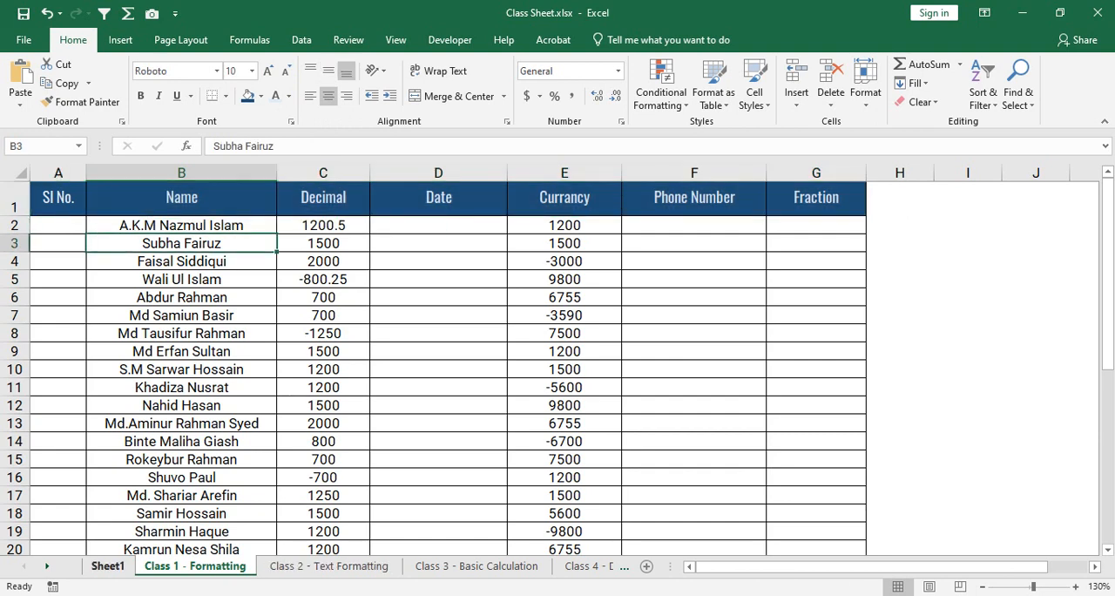
- Replace the entry in cell A1 of Sheet1 with the person's full name and narrow column A to half its width
{"action": "left_click", "coordinate": [108, 565]}
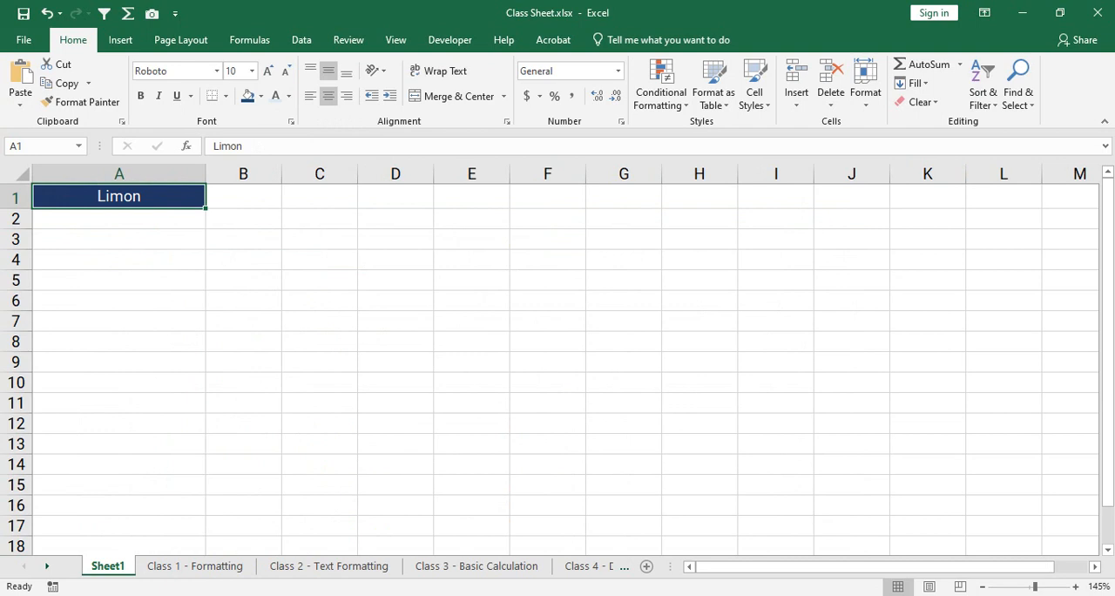
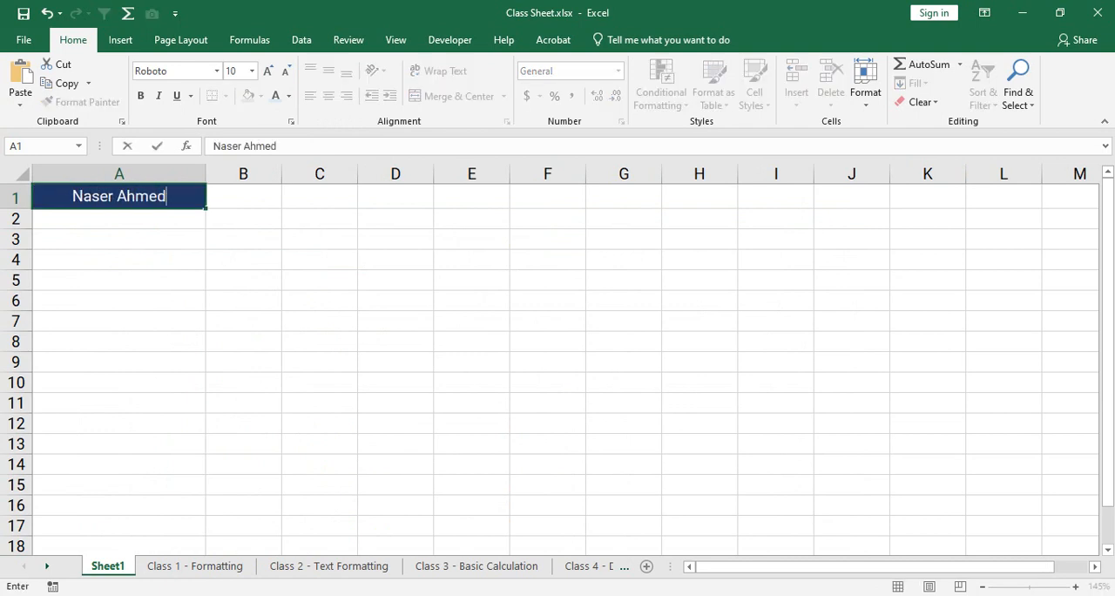
{"action": "key", "text": "Return"}
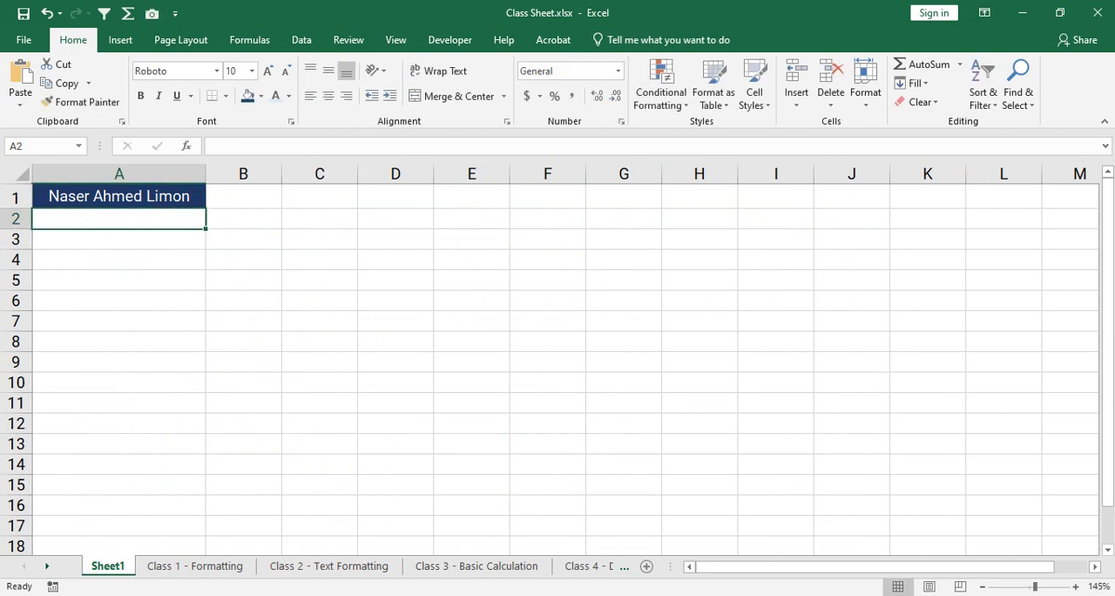
{"action": "left_click_drag", "start_coordinate": [206, 173], "coordinate": [120, 173]}
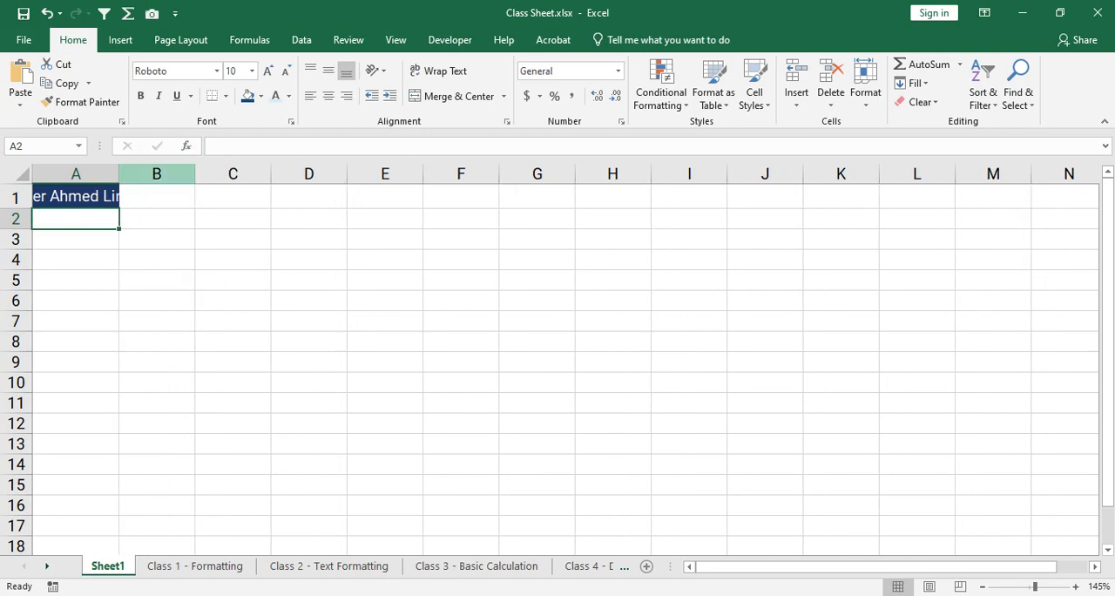
- Wrap the text in cell A1, heighten row 1 to fit three lines, and toggle wrapping off and on again
{"action": "left_click", "coordinate": [76, 196]}
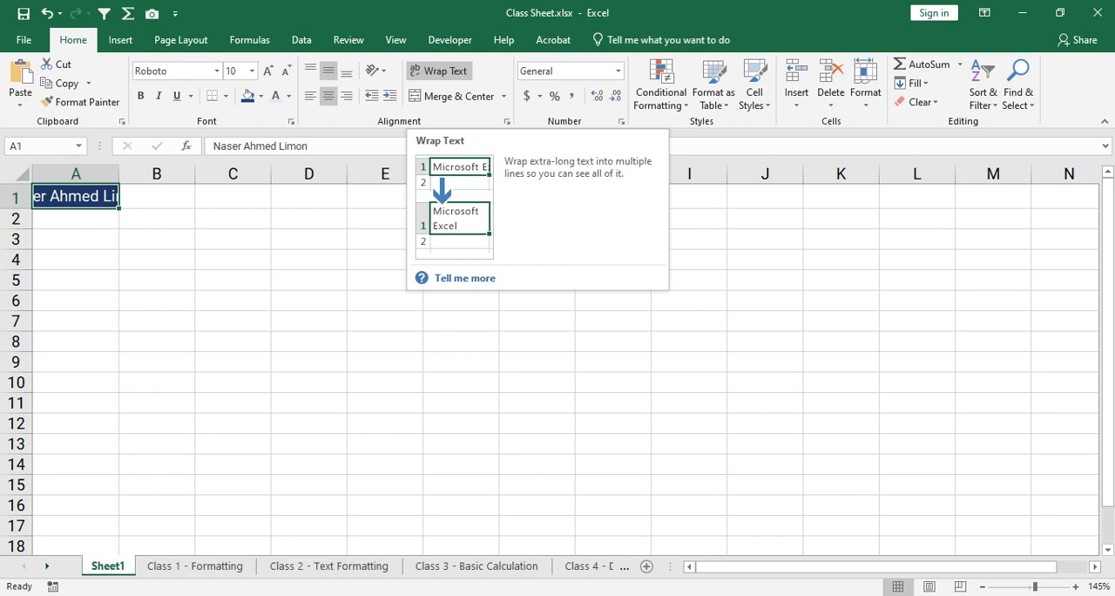
{"action": "left_click", "coordinate": [439, 71]}
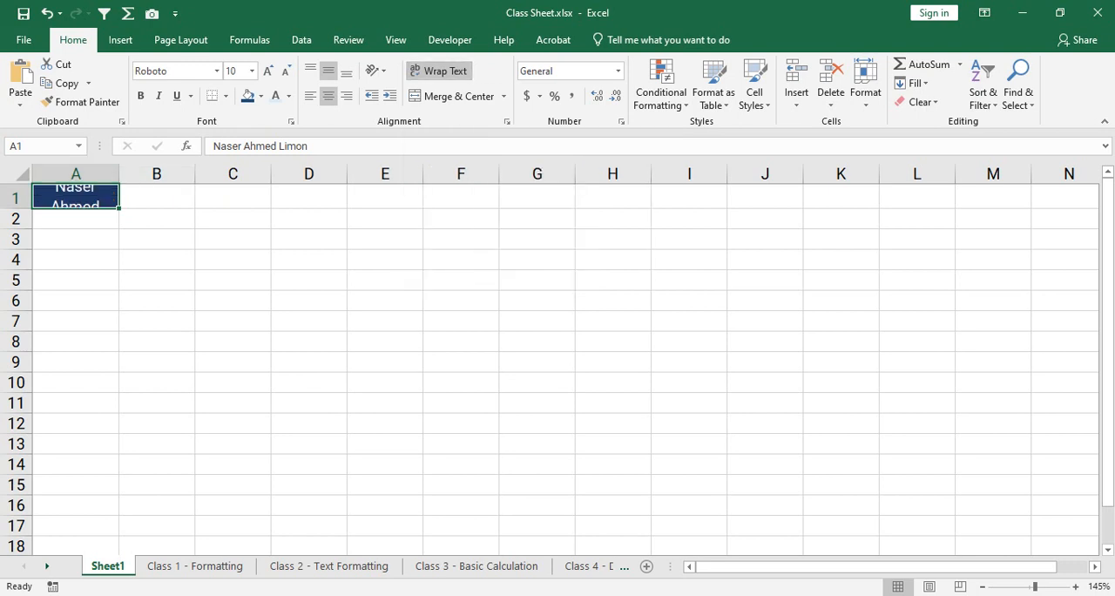
{"action": "left_click_drag", "start_coordinate": [16, 208], "coordinate": [15, 263]}
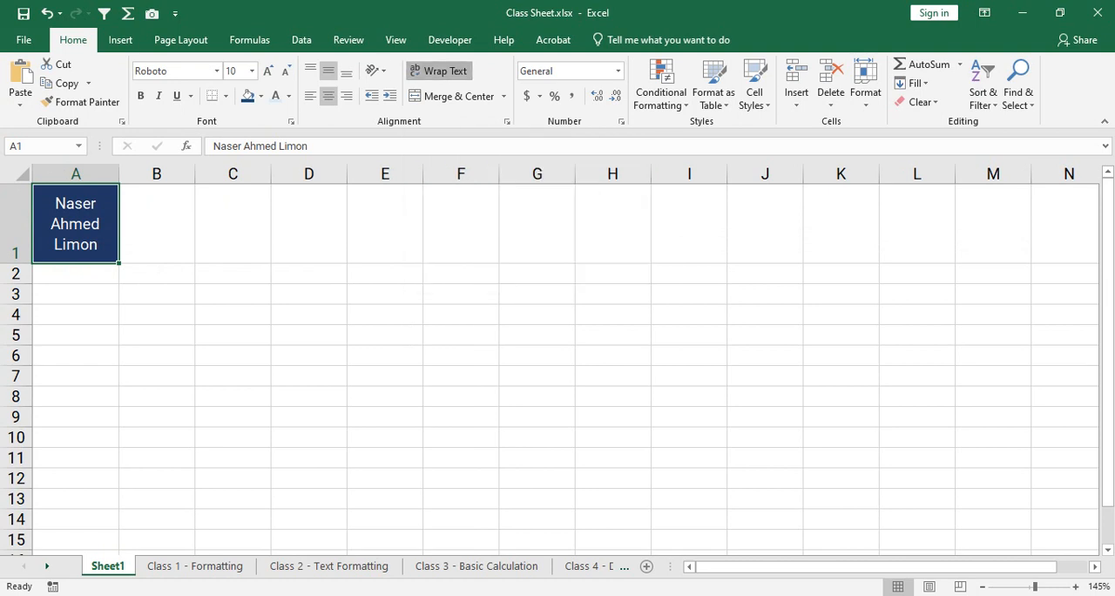
{"action": "left_click", "coordinate": [440, 70]}
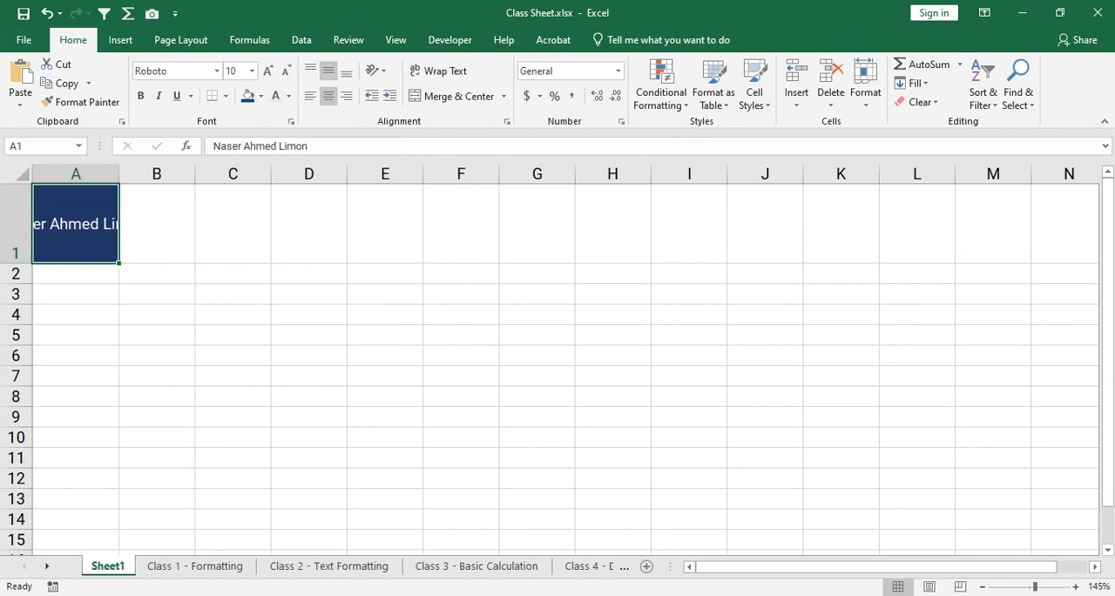
{"action": "left_click", "coordinate": [439, 71]}
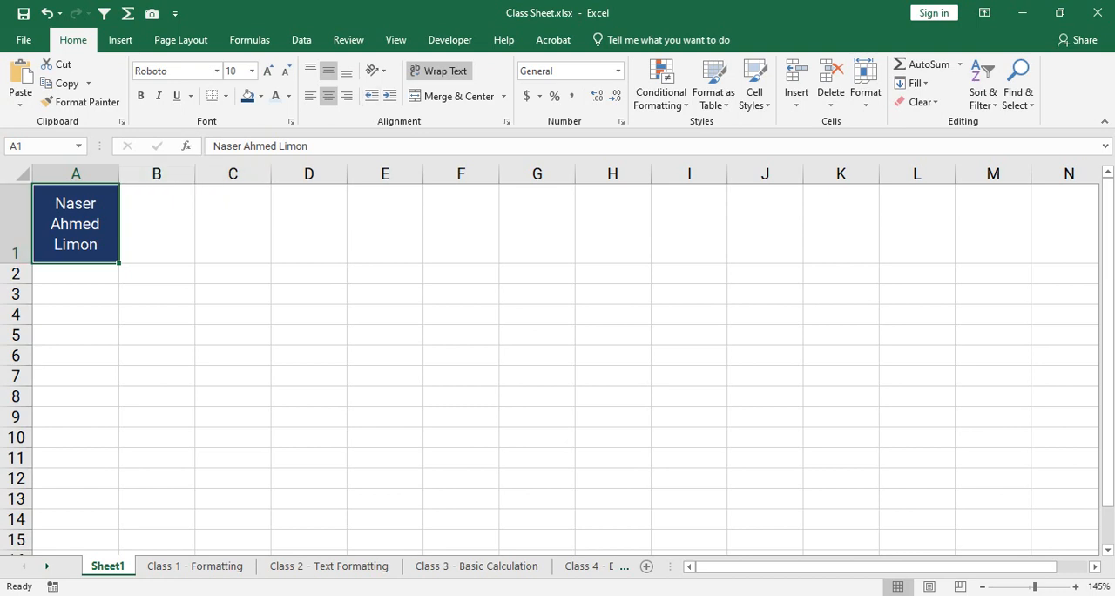
{"action": "left_click", "coordinate": [157, 224]}
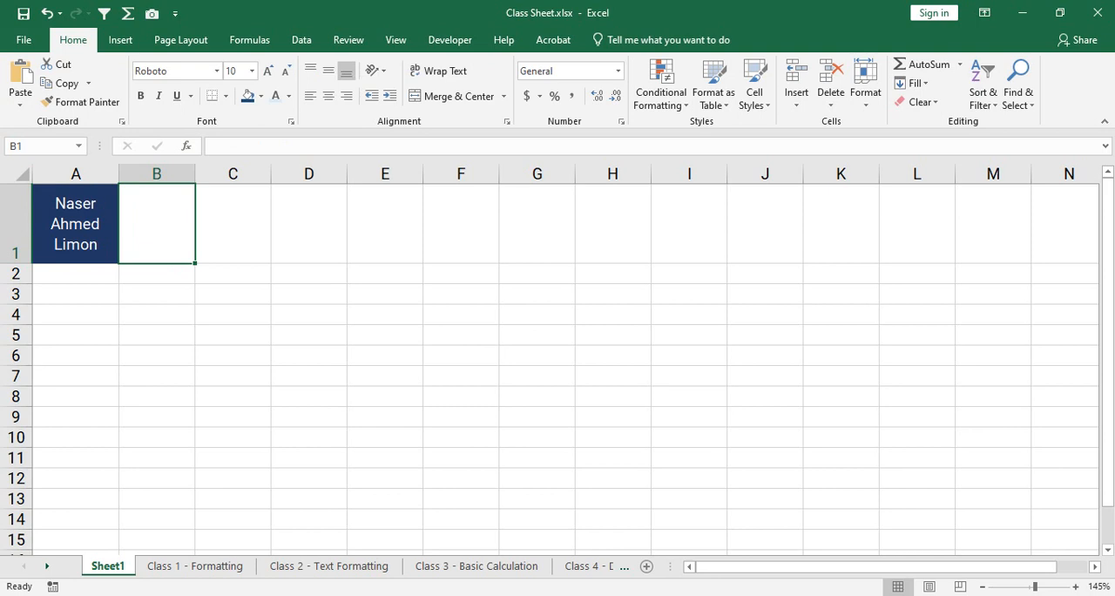
{"action": "left_click_drag", "start_coordinate": [76, 224], "coordinate": [157, 224]}
{"action": "left_click", "coordinate": [157, 223]}
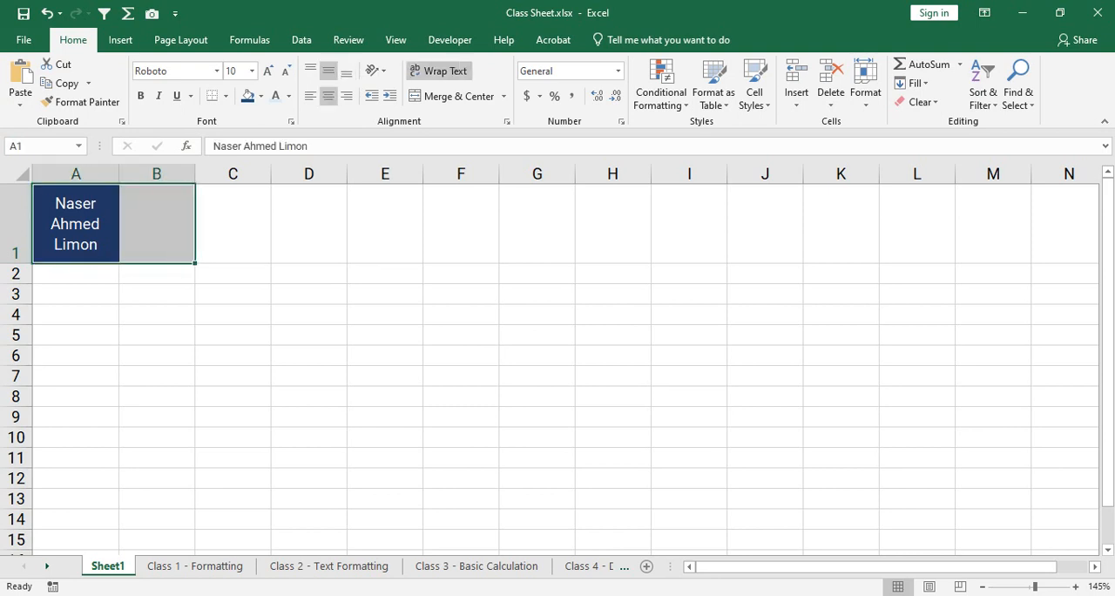
{"action": "left_click", "coordinate": [156, 224]}
{"action": "left_click_drag", "start_coordinate": [75, 224], "coordinate": [232, 224]}
{"action": "left_click_drag", "start_coordinate": [76, 223], "coordinate": [232, 224]}
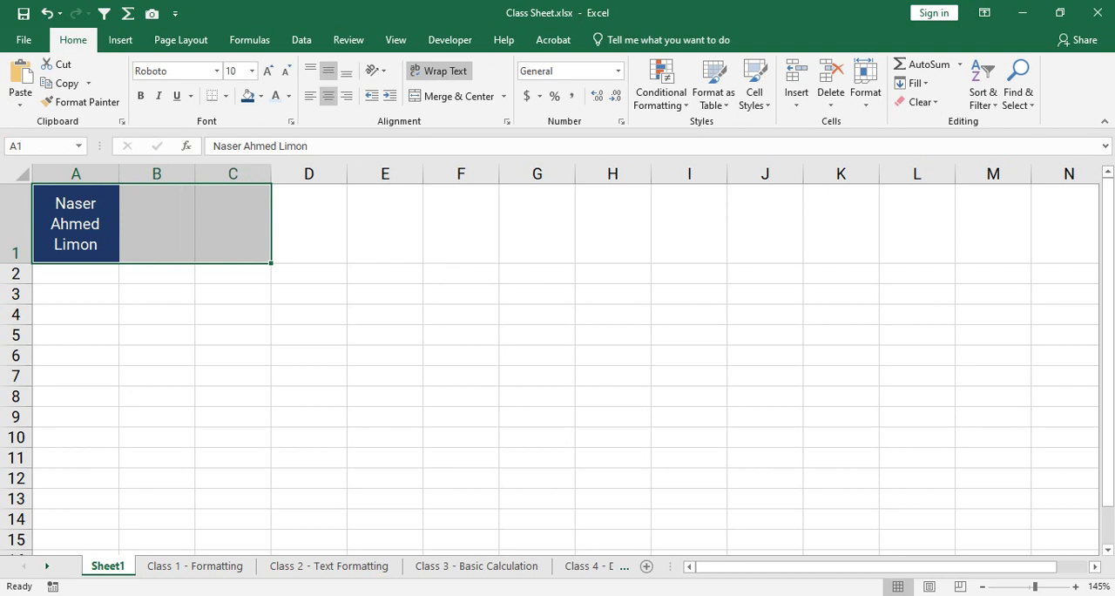
{"action": "left_click", "coordinate": [156, 223]}
{"action": "left_click", "coordinate": [233, 224]}
{"action": "left_click", "coordinate": [156, 224]}
{"action": "left_click", "coordinate": [76, 224]}
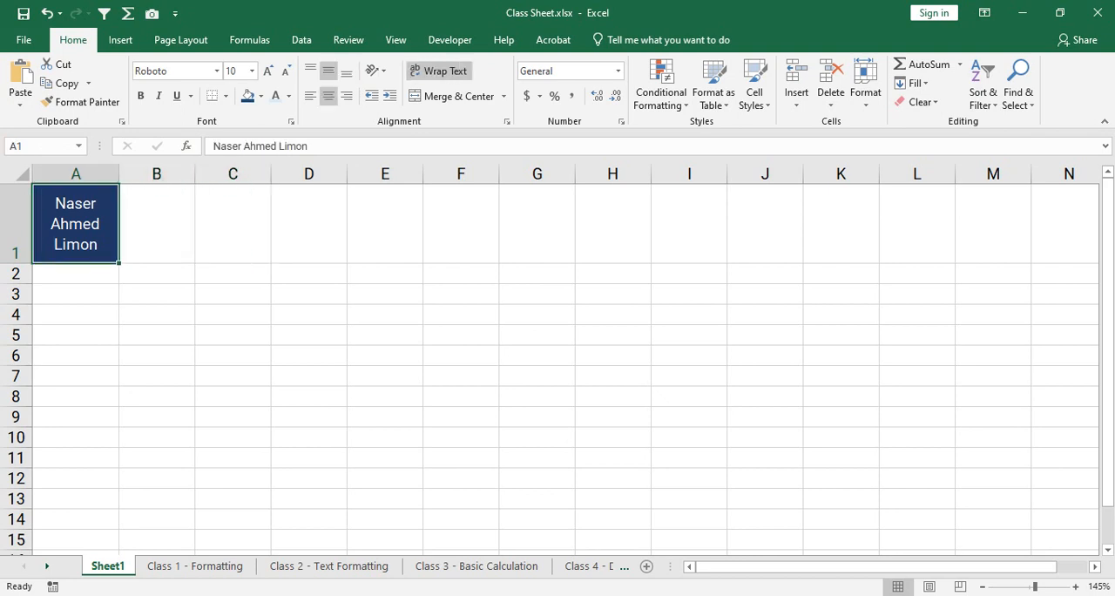
- Merge and center cells A1:C1 on Sheet1 and compare the merged cell with the separate cells in row 2
{"action": "left_click_drag", "start_coordinate": [76, 224], "coordinate": [232, 224]}
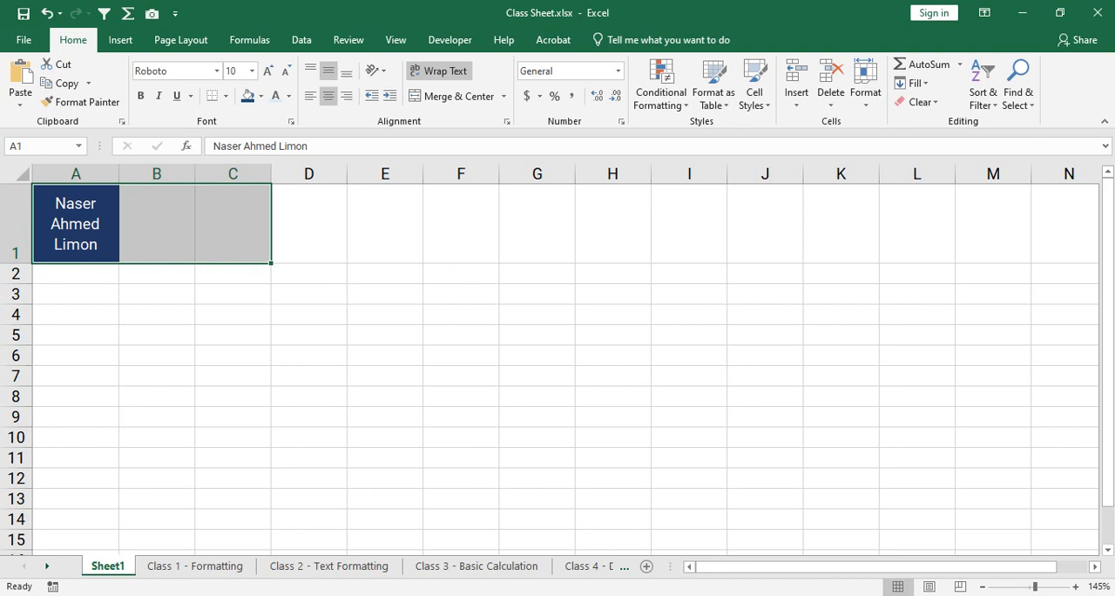
{"action": "left_click", "coordinate": [452, 96]}
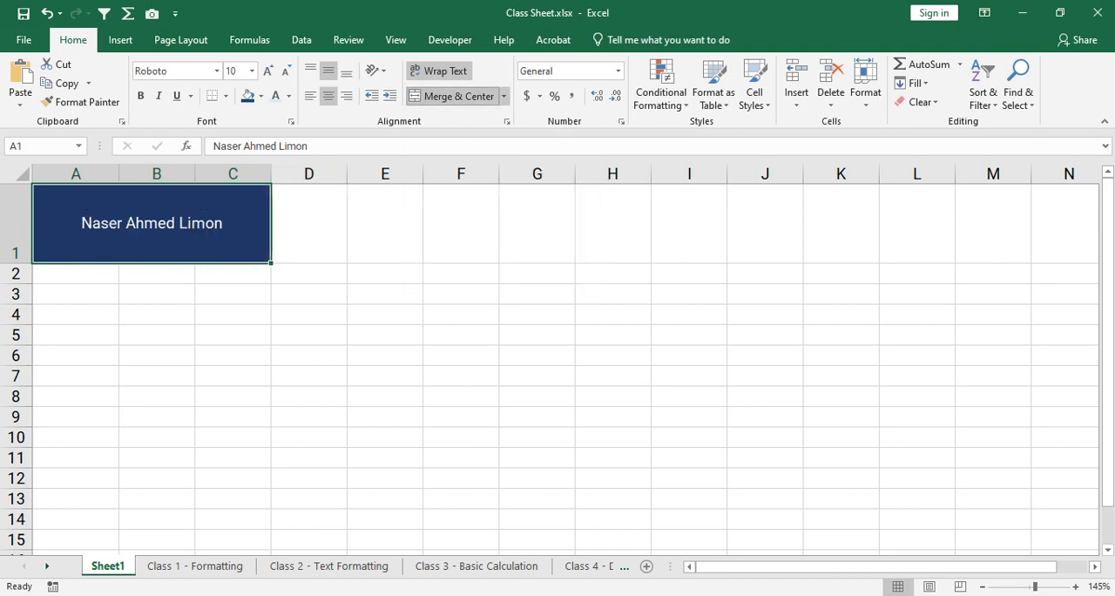
{"action": "left_click", "coordinate": [157, 375]}
{"action": "left_click", "coordinate": [151, 223]}
{"action": "left_click", "coordinate": [156, 274]}
{"action": "left_click", "coordinate": [76, 273]}
{"action": "left_click", "coordinate": [232, 273]}
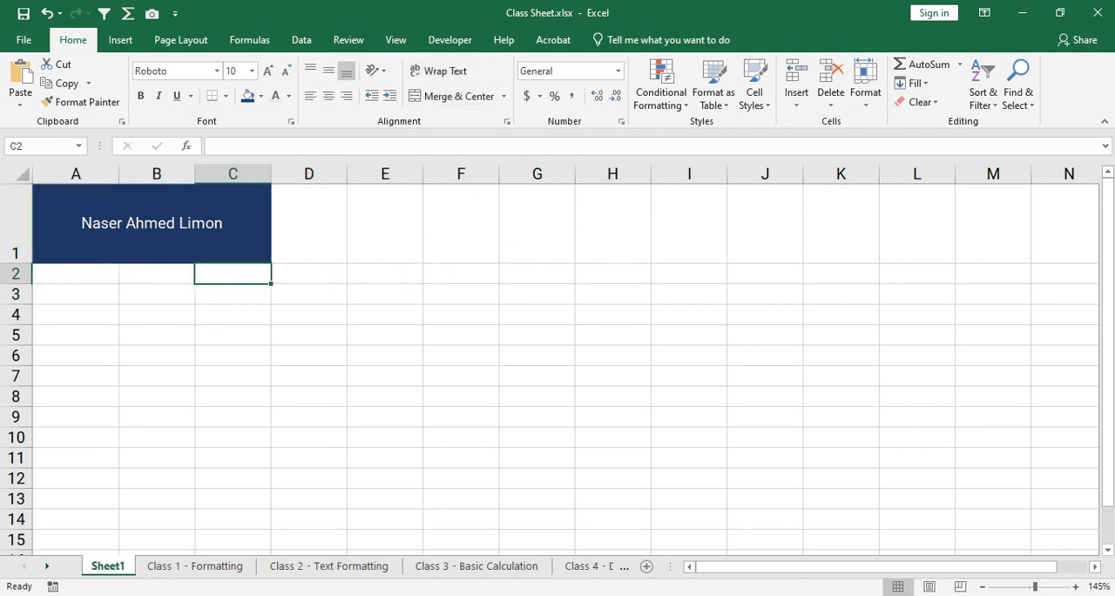
{"action": "left_click", "coordinate": [157, 274]}
- Reduce the height of row 1 to fit the merged cell's single line of text
{"action": "left_click", "coordinate": [152, 223]}
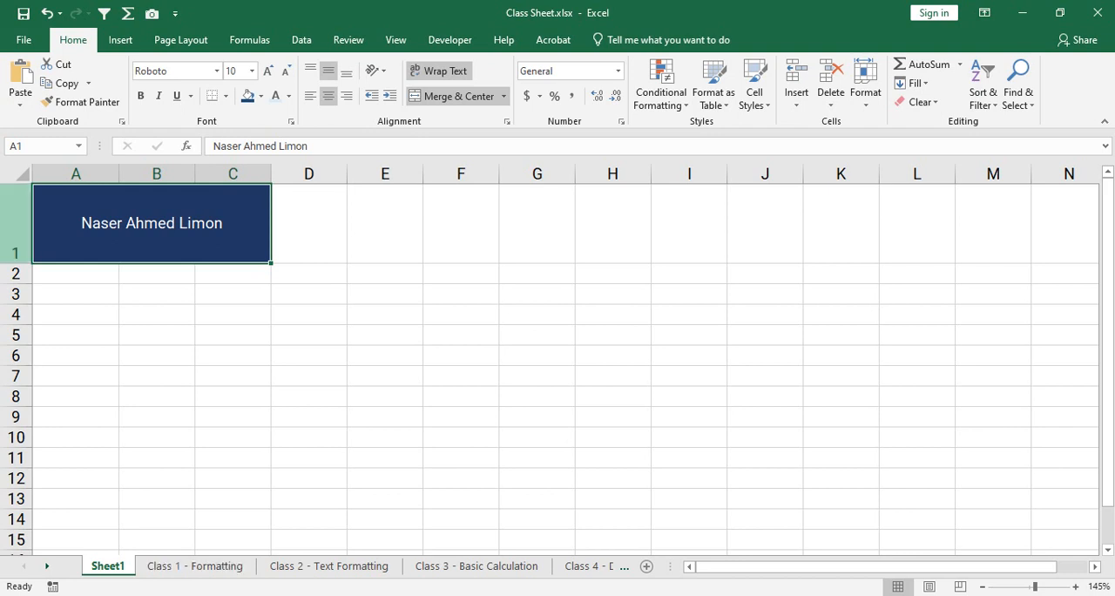
{"action": "left_click_drag", "start_coordinate": [16, 263], "coordinate": [15, 208]}
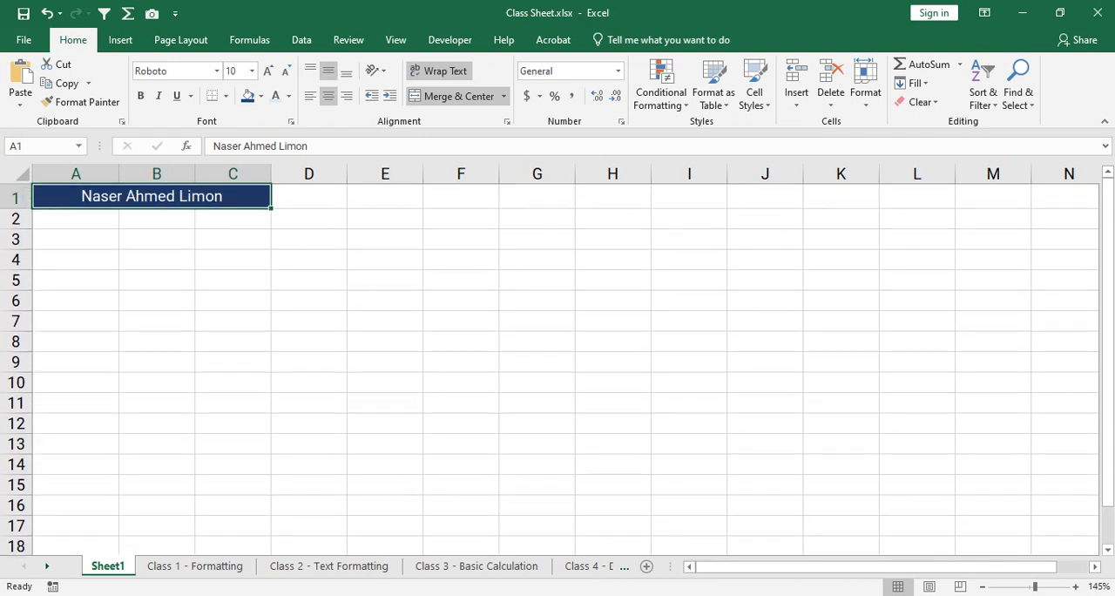
{"action": "left_click_drag", "start_coordinate": [16, 207], "coordinate": [16, 204]}
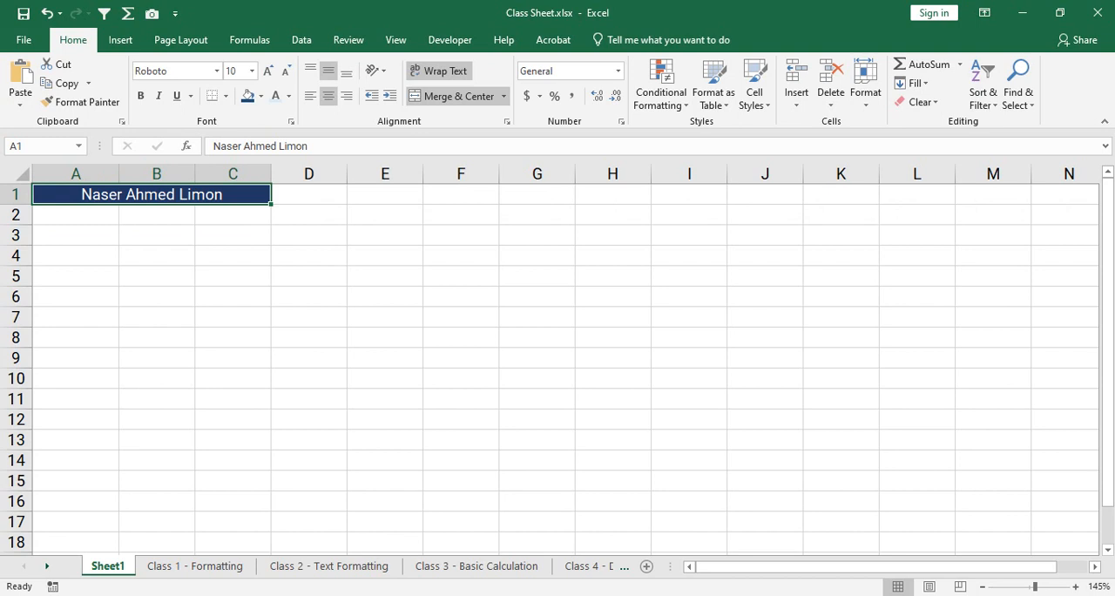
- Highlight column G and the cell ranges down columns B through G in turn to examine how columns run vertically
{"action": "left_click", "coordinate": [536, 317]}
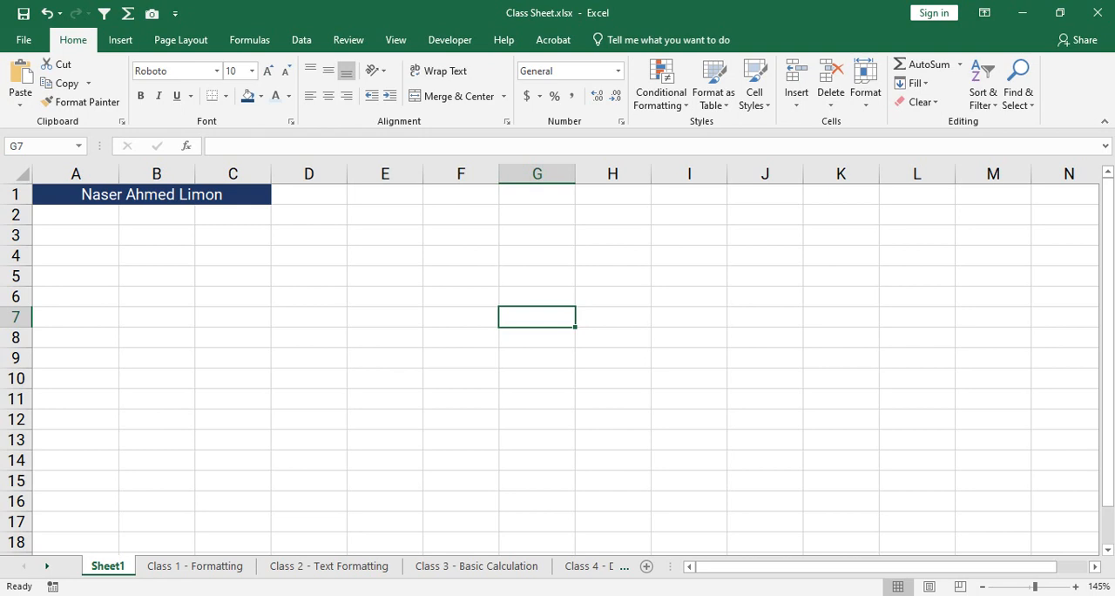
{"action": "left_click", "coordinate": [536, 378]}
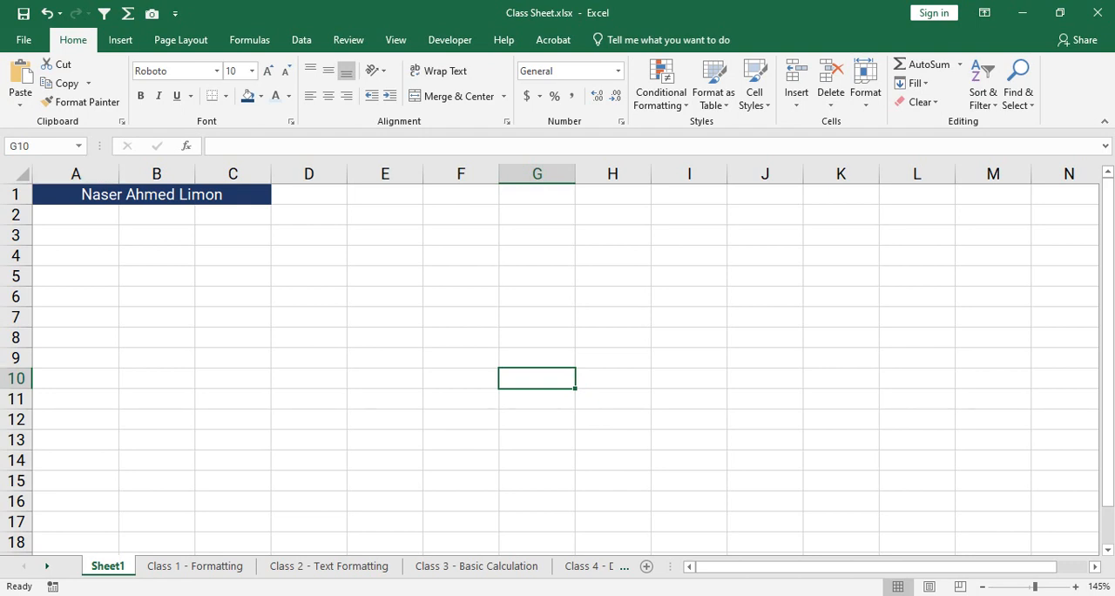
{"action": "left_click_drag", "start_coordinate": [536, 194], "coordinate": [536, 542]}
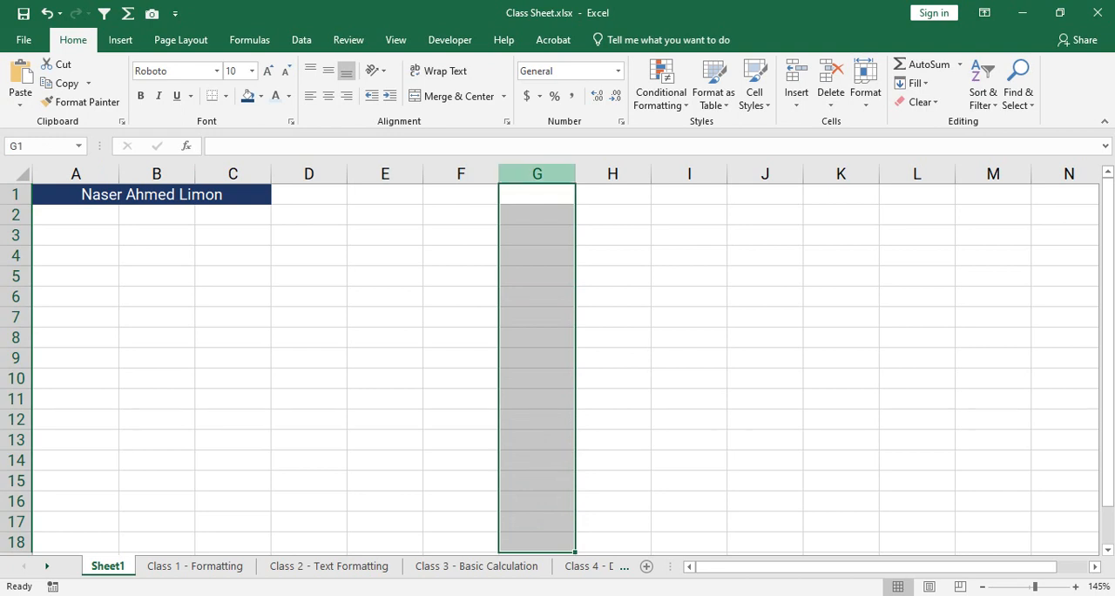
{"action": "left_click", "coordinate": [537, 174]}
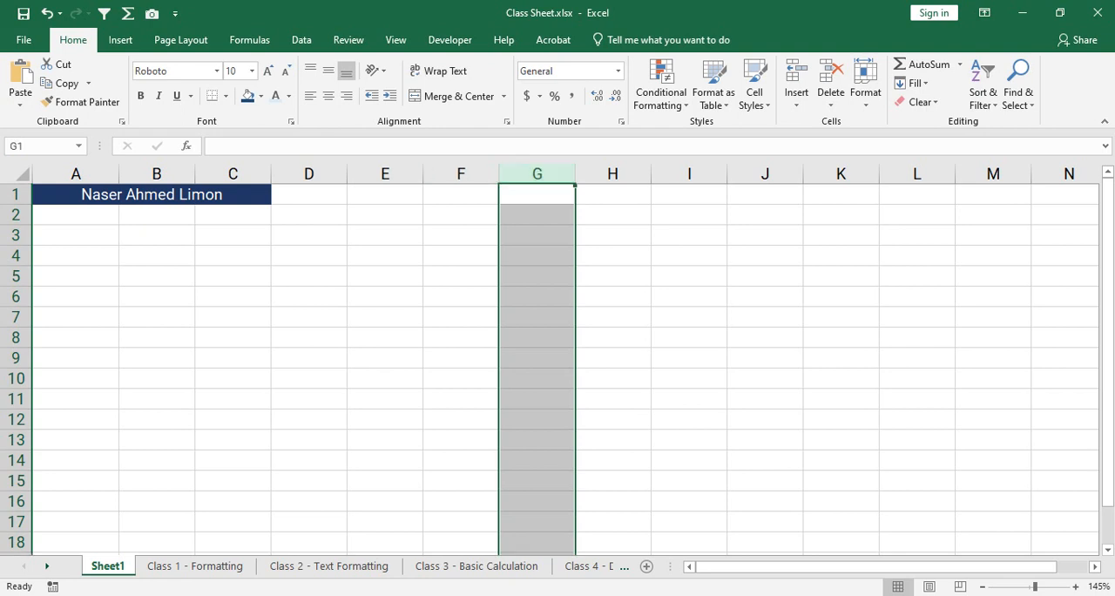
{"action": "left_click_drag", "start_coordinate": [156, 215], "coordinate": [156, 541]}
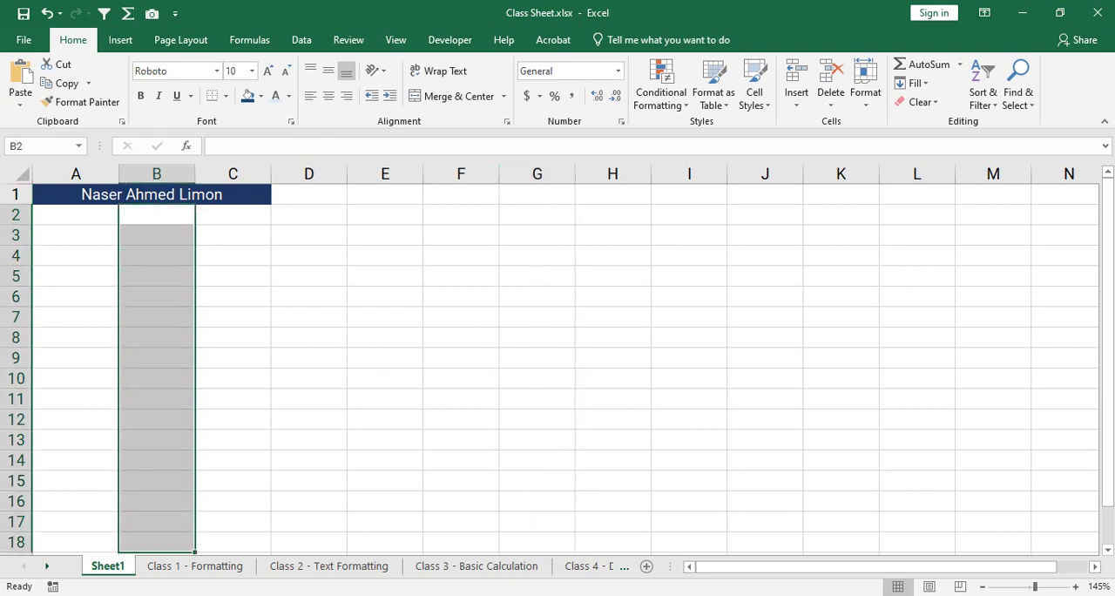
{"action": "left_click_drag", "start_coordinate": [232, 216], "coordinate": [233, 541]}
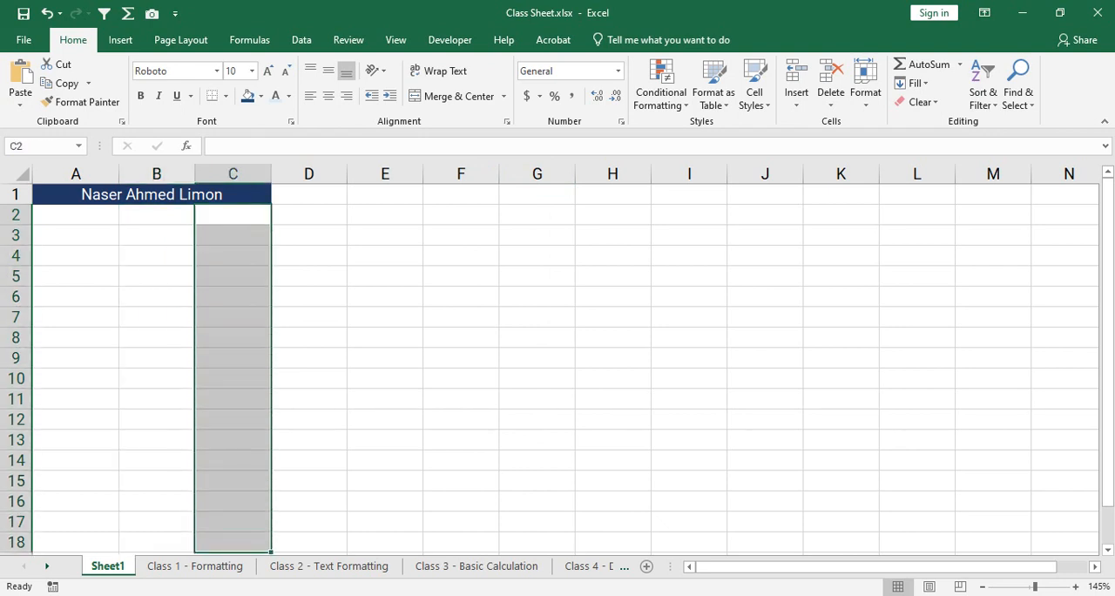
{"action": "left_click_drag", "start_coordinate": [308, 215], "coordinate": [309, 522]}
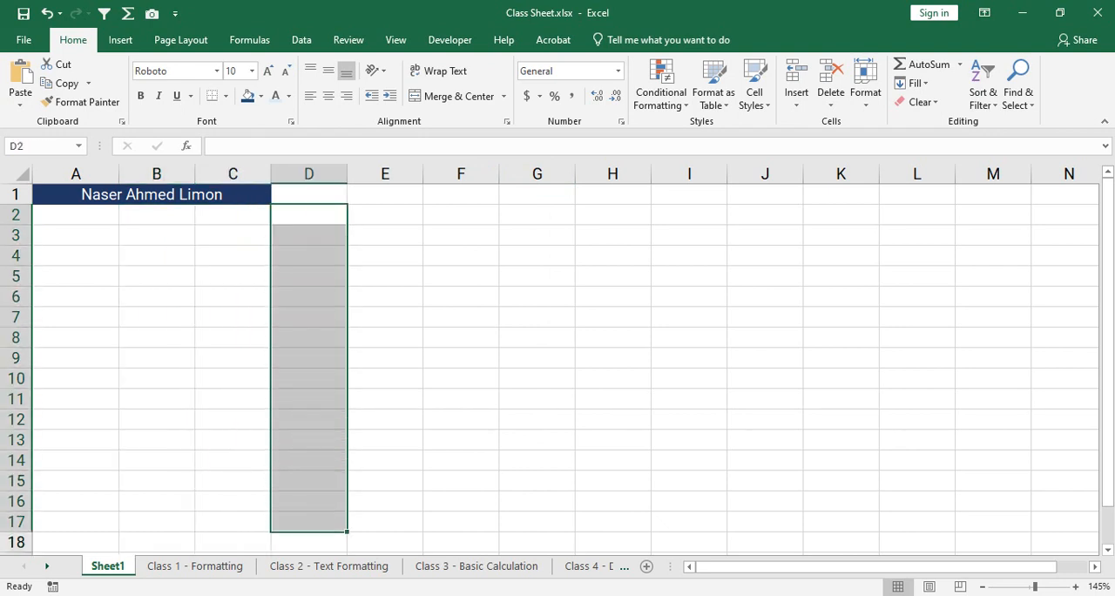
{"action": "left_click_drag", "start_coordinate": [384, 215], "coordinate": [384, 541]}
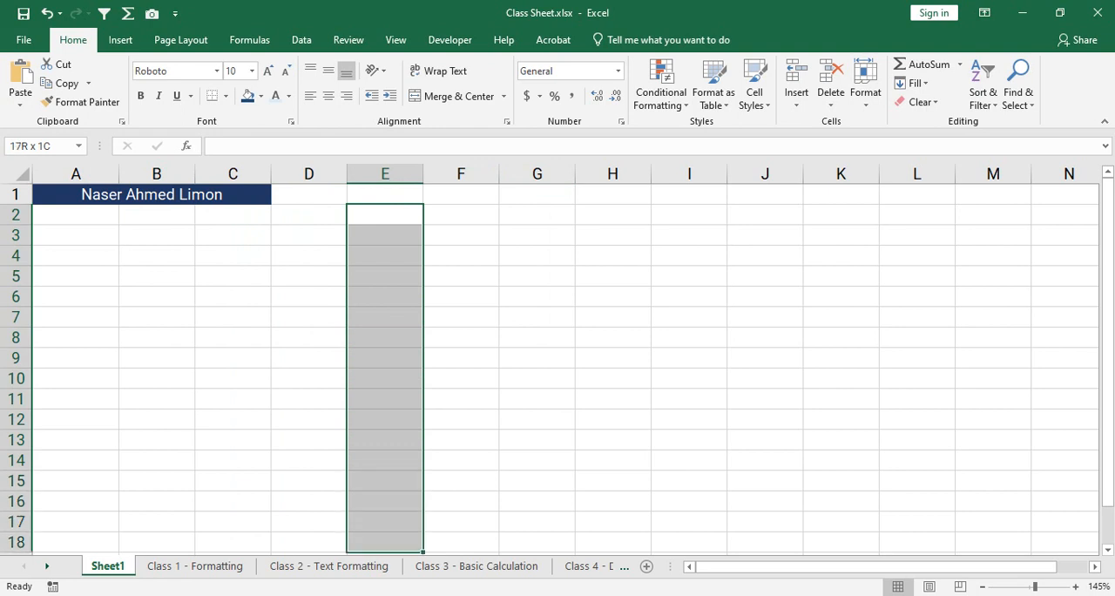
{"action": "left_click_drag", "start_coordinate": [460, 215], "coordinate": [461, 541]}
{"action": "left_click_drag", "start_coordinate": [536, 215], "coordinate": [536, 522]}
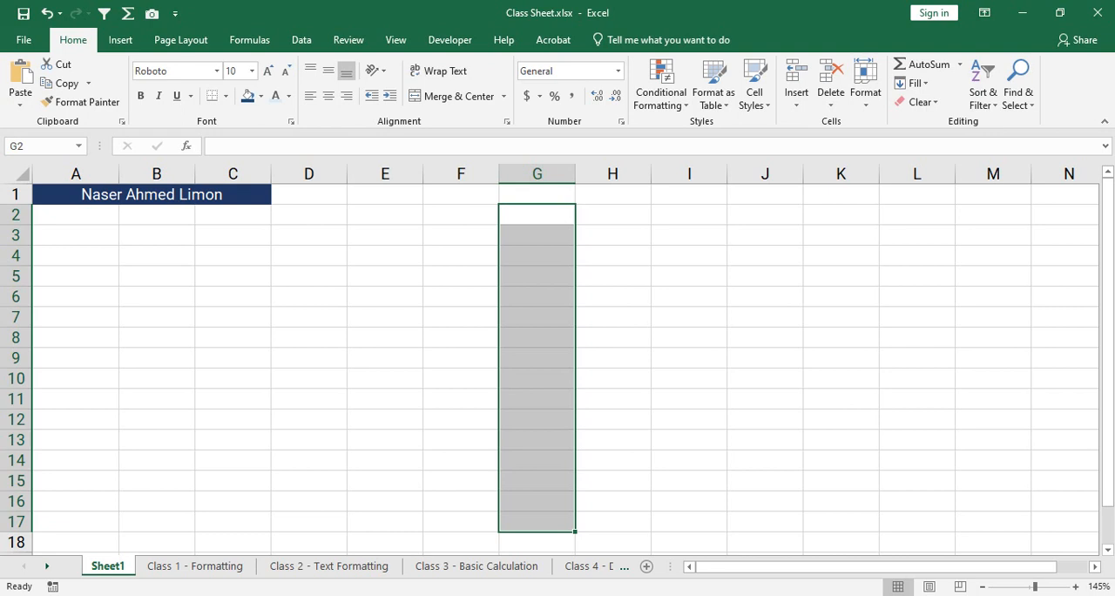
- Highlight ranges B3:M3 and B7:M7 in turn to examine how rows run across the sheet
{"action": "left_click_drag", "start_coordinate": [157, 235], "coordinate": [992, 235]}
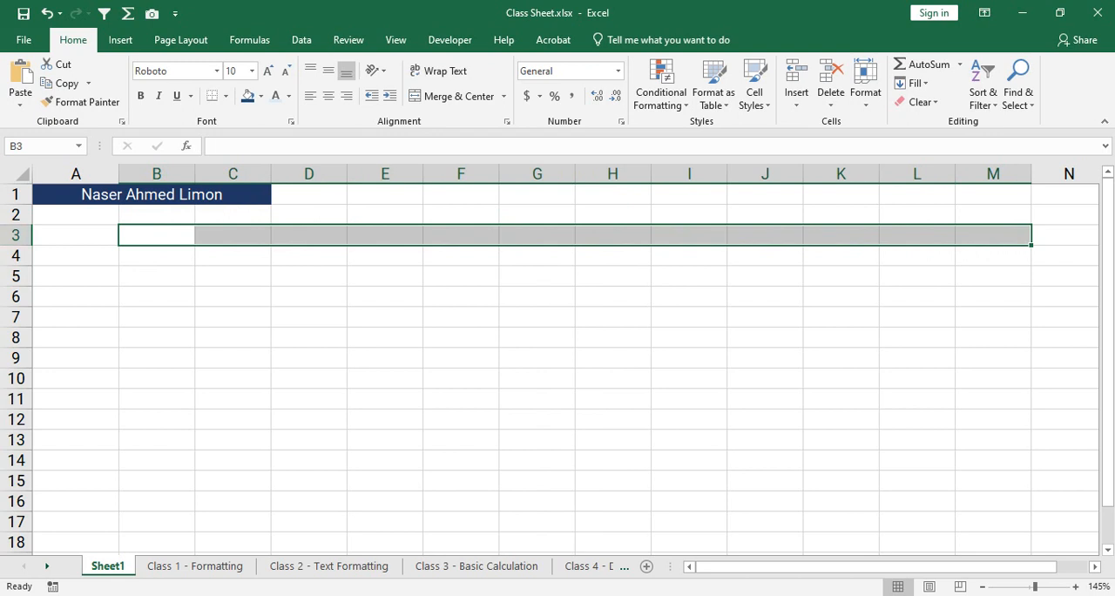
{"action": "left_click_drag", "start_coordinate": [156, 317], "coordinate": [993, 317]}
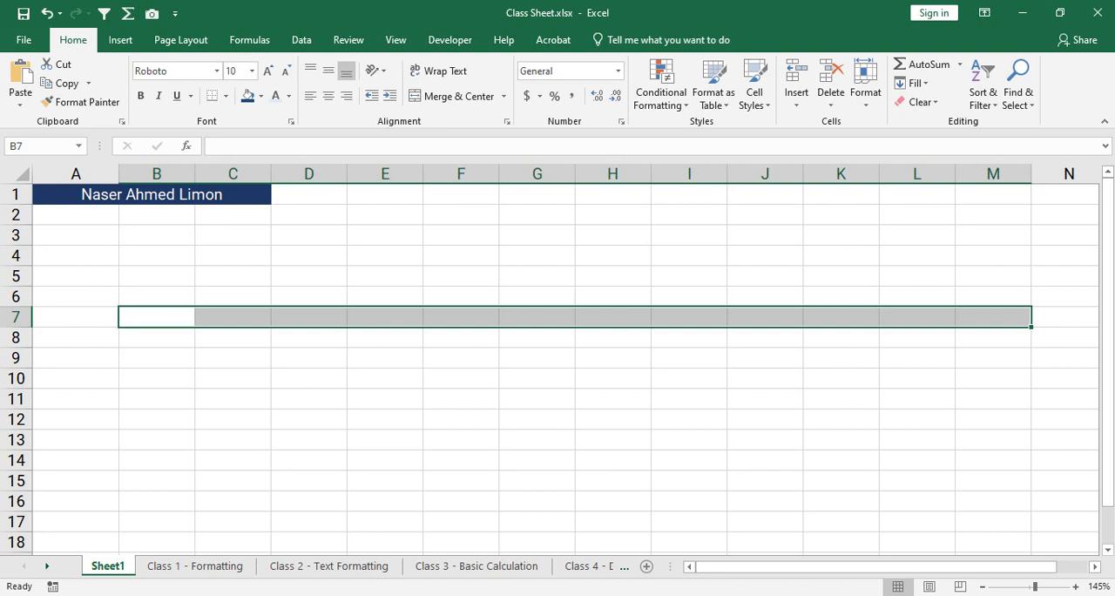
{"action": "left_click", "coordinate": [992, 399]}
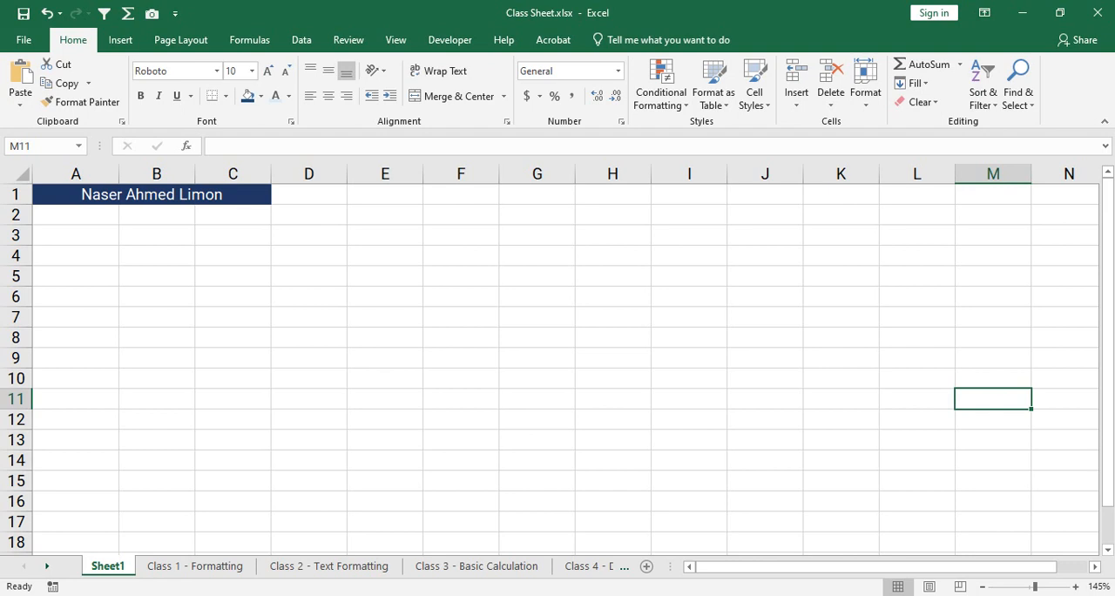
{"action": "left_click", "coordinate": [612, 501]}
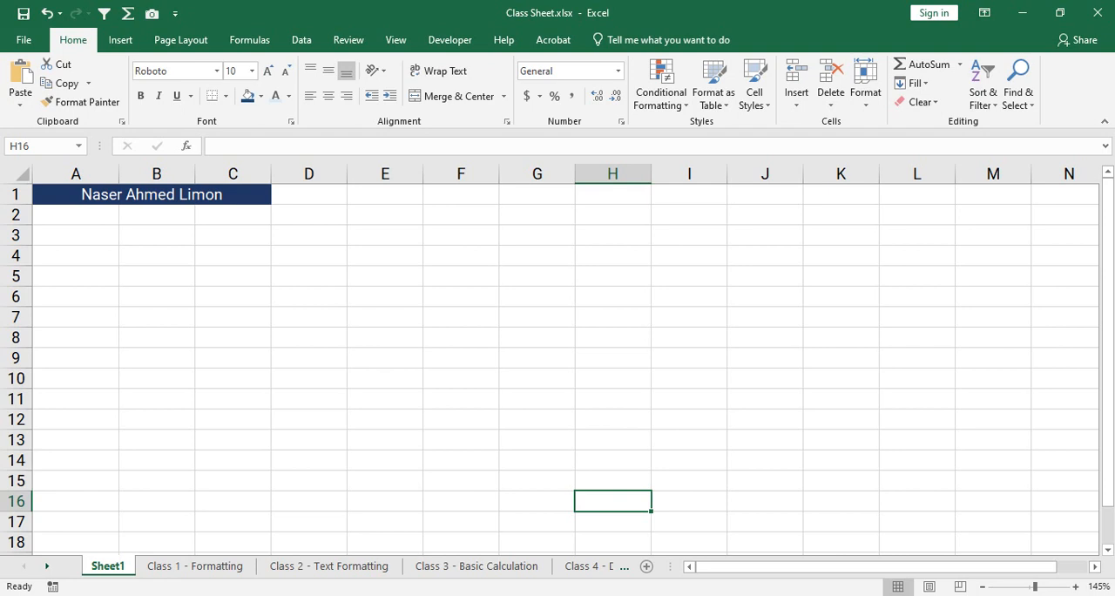
- Enter 6 in cell D6 and 10 in E6, and try a formula in F6 that references D6
{"action": "left_click", "coordinate": [309, 297]}
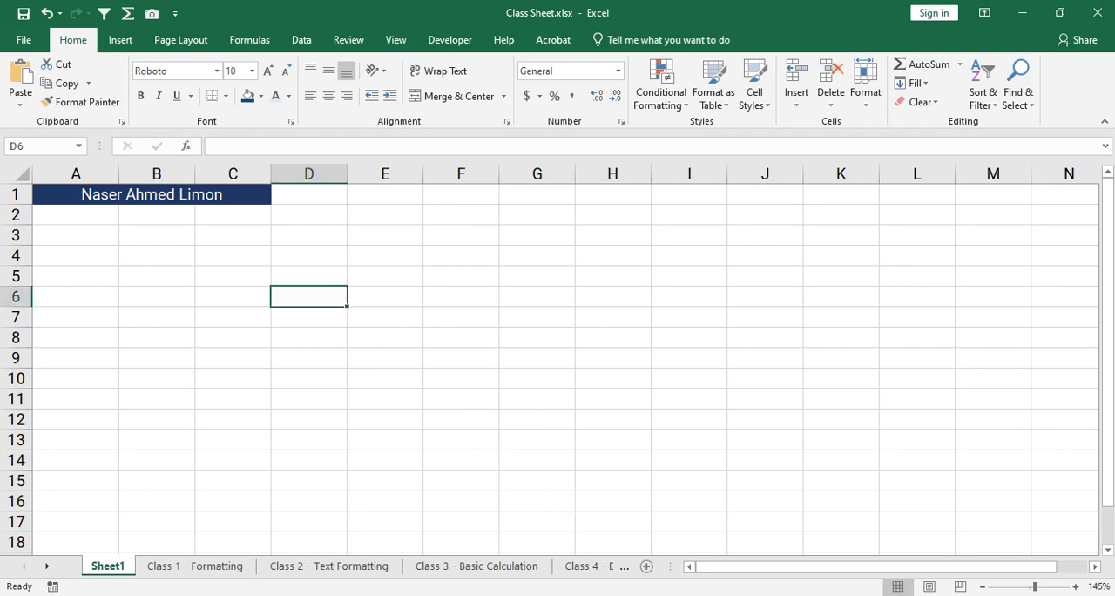
{"action": "type", "text": "6"}
{"action": "key", "text": "Tab"}
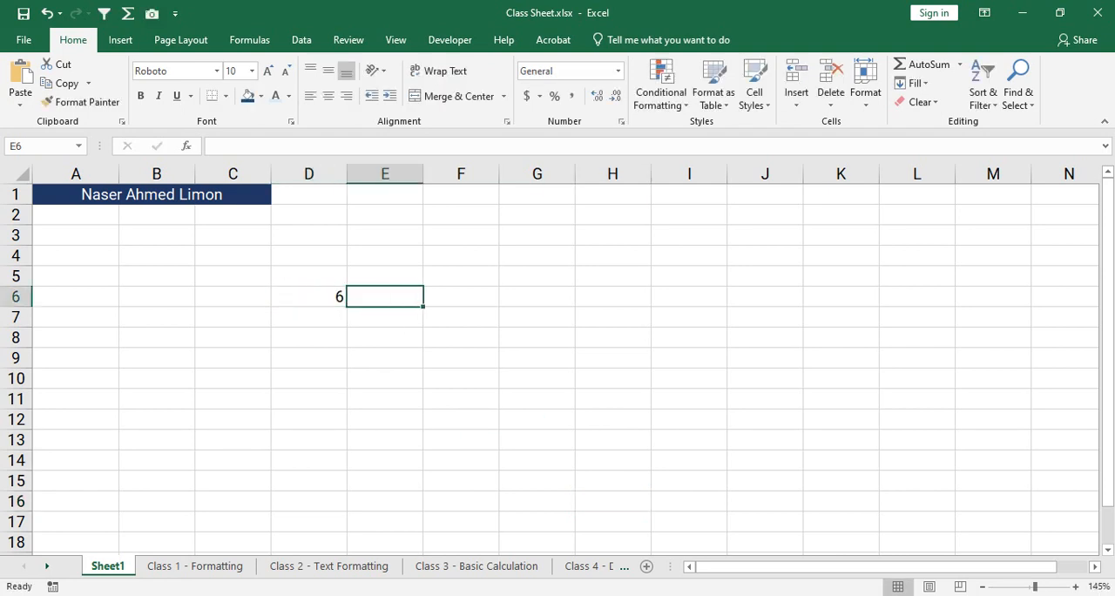
{"action": "type", "text": "10"}
{"action": "key", "text": "Tab"}
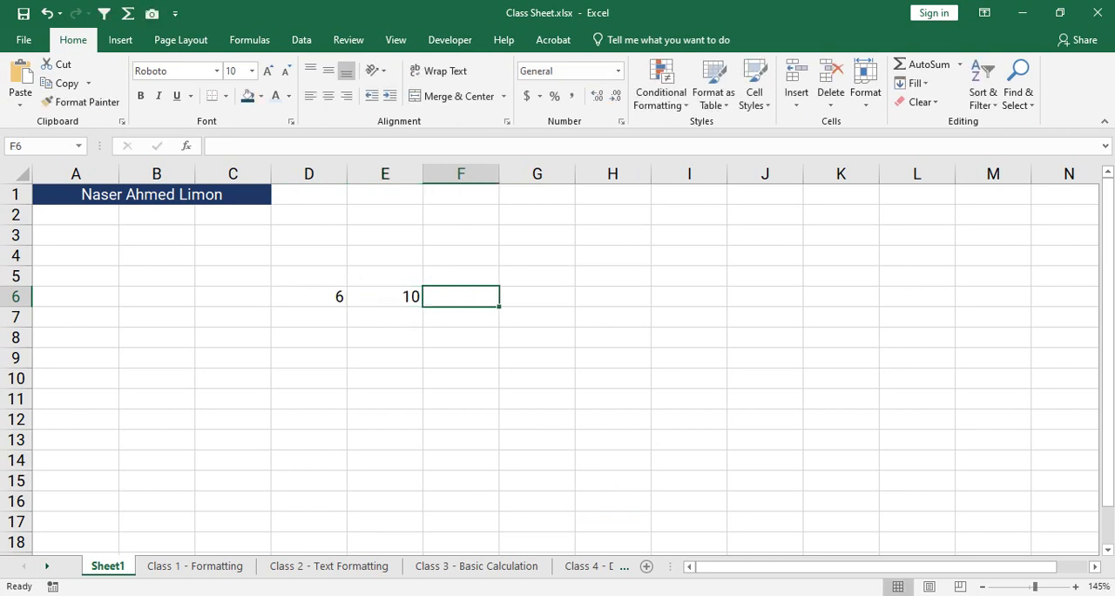
{"action": "type", "text": "="}
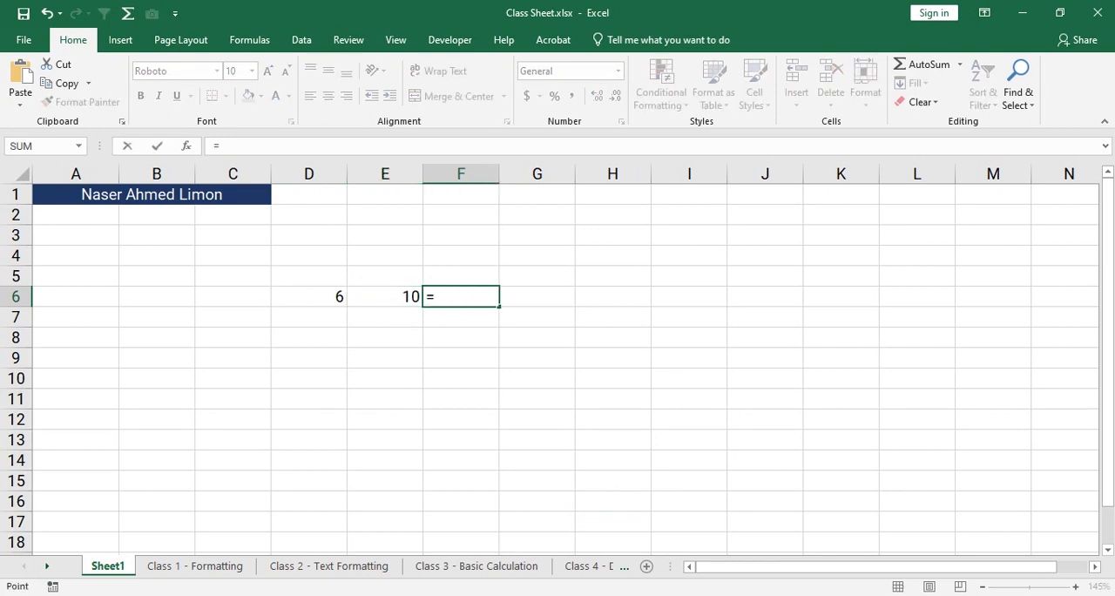
{"action": "mouse_move", "coordinate": [309, 297]}
{"action": "left_mouse_down"}
{"action": "mouse_move", "coordinate": [385, 297]}
{"action": "mouse_move", "coordinate": [323, 297]}
{"action": "left_mouse_up"}
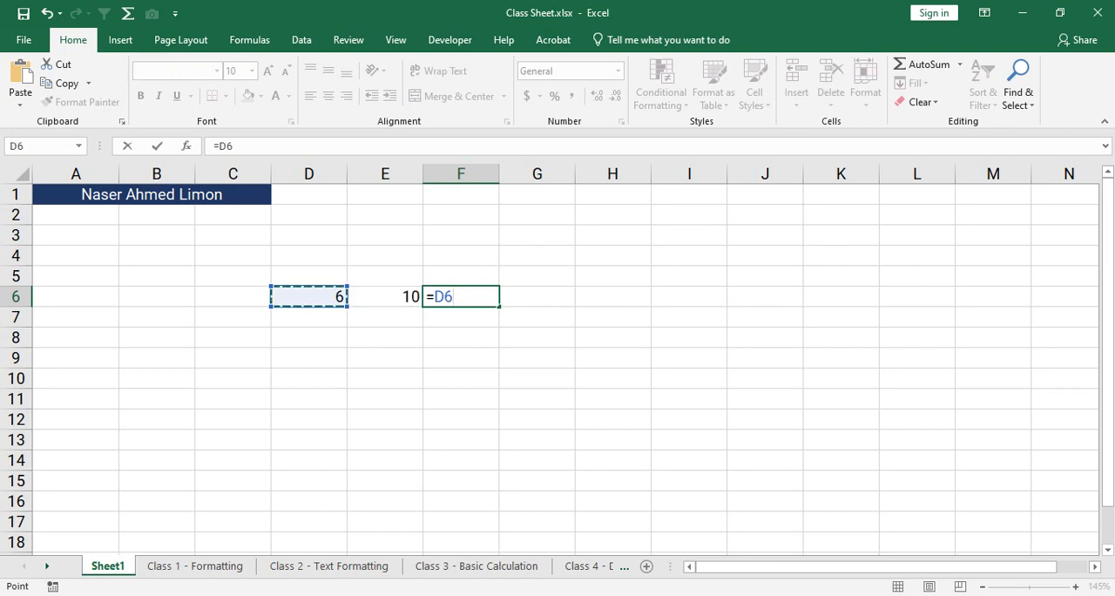
{"action": "key", "text": "Escape"}
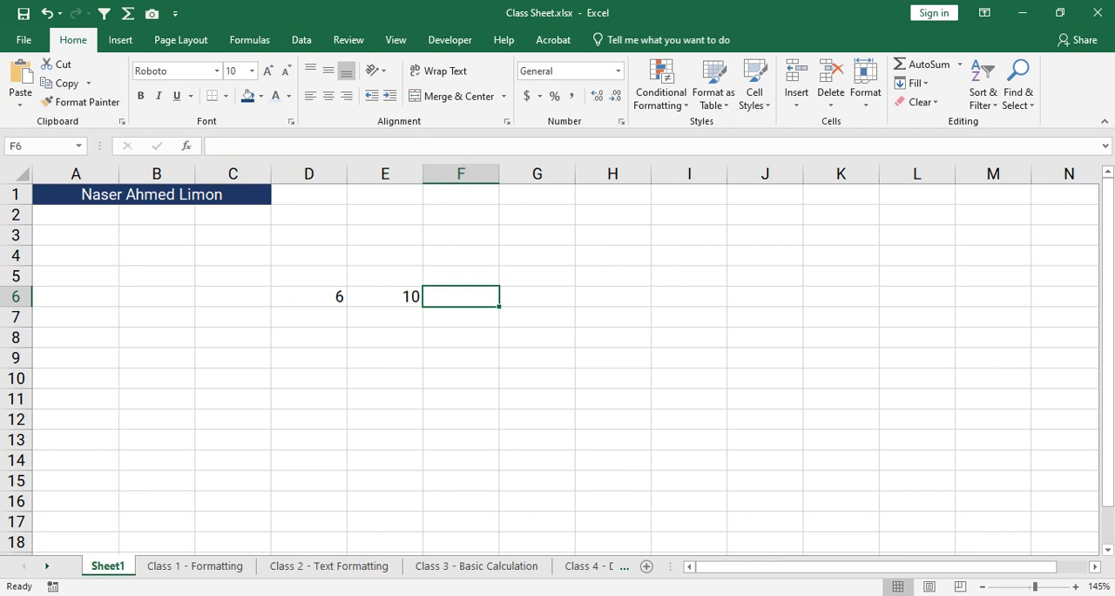
- Clear the sample numbers from cells E6 and D6
{"action": "left_click", "coordinate": [385, 296]}
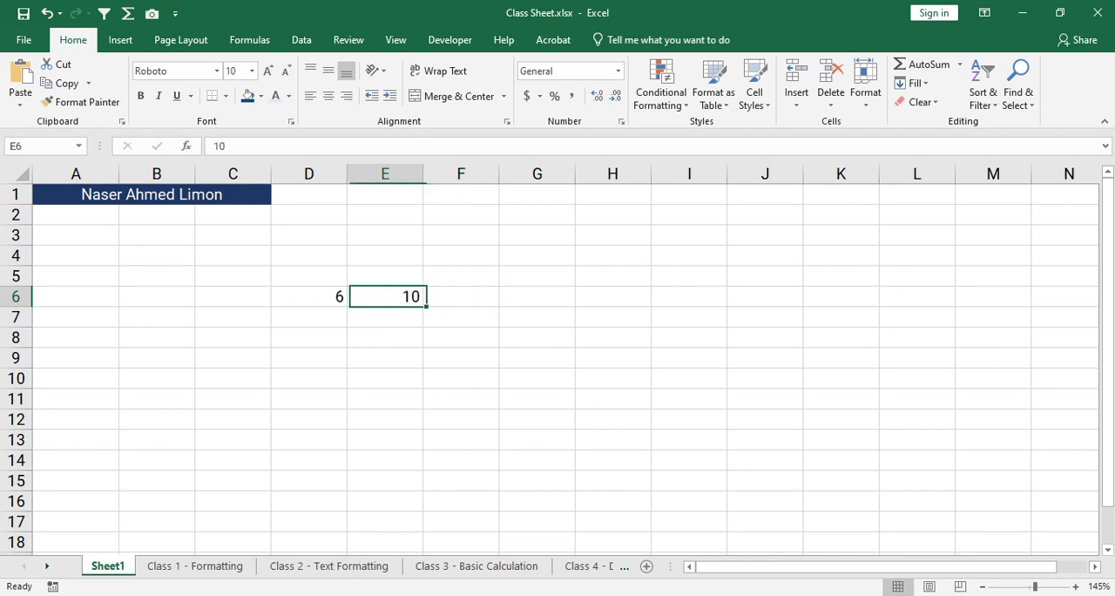
{"action": "key", "text": "BackSpace"}
{"action": "key", "text": "Left"}
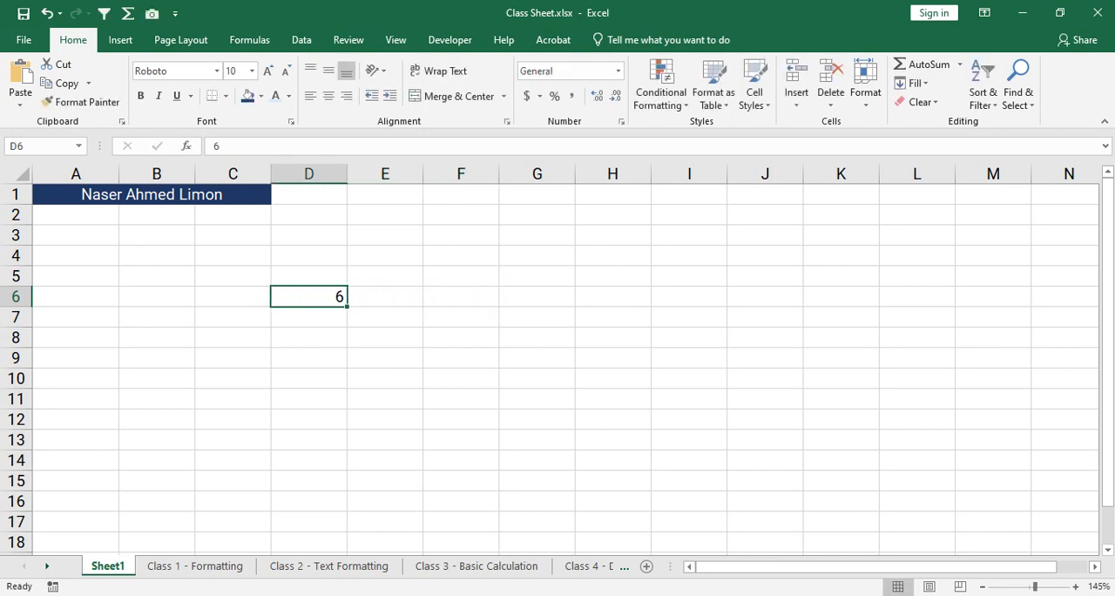
{"action": "key", "text": "BackSpace"}
{"action": "key", "text": "Return"}
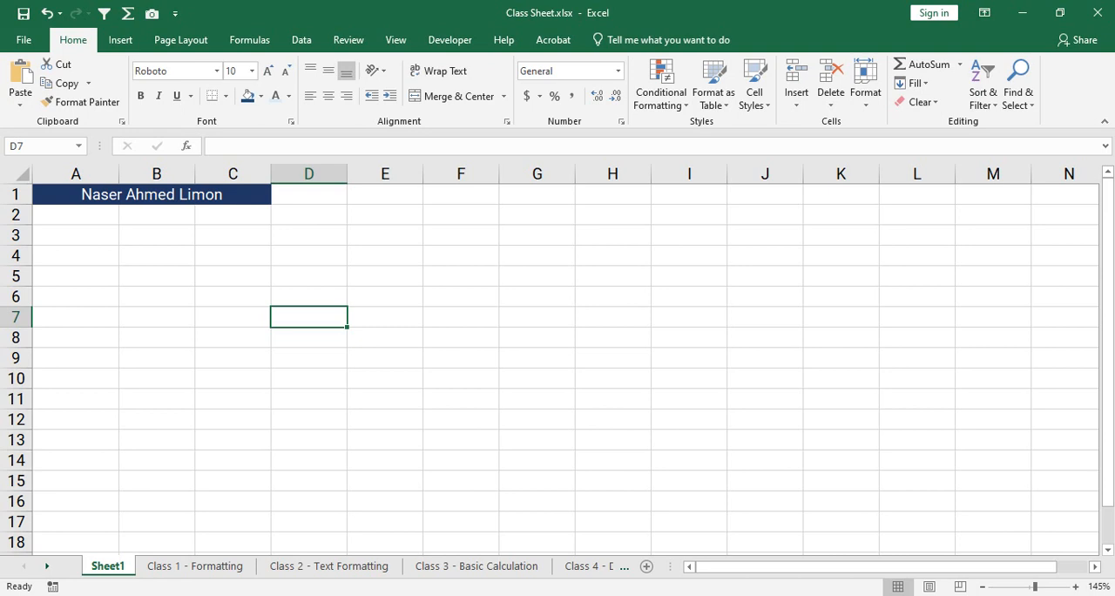
- Enter D13+M21 as sample text in cell D7, and clear the cell again
{"action": "type", "text": "D13"}
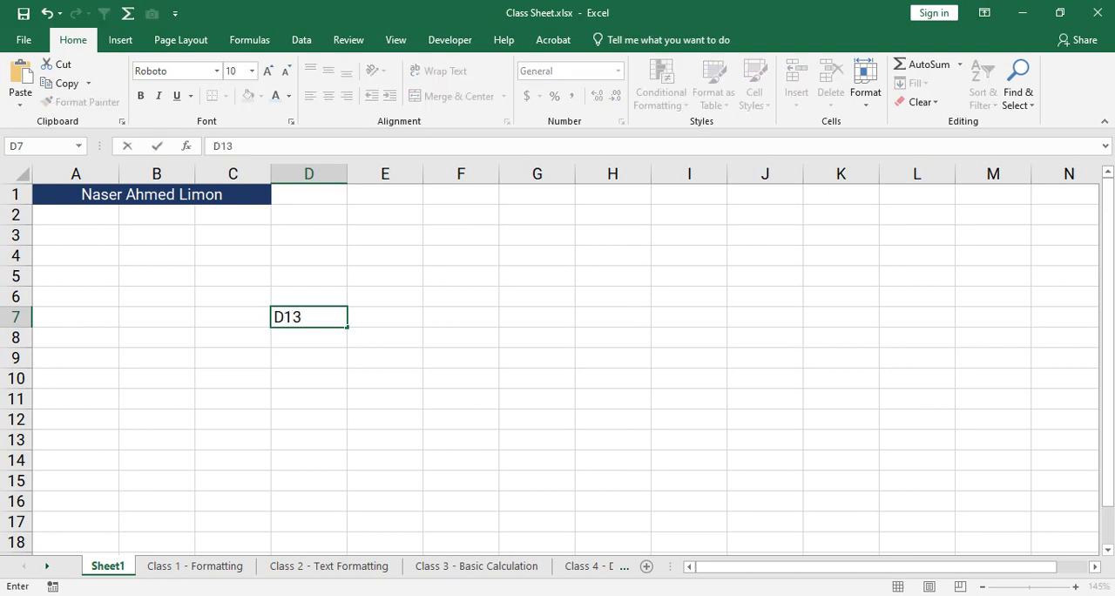
{"action": "type", "text": "+M21"}
{"action": "key", "text": "Return"}
{"action": "key", "text": "Up"}
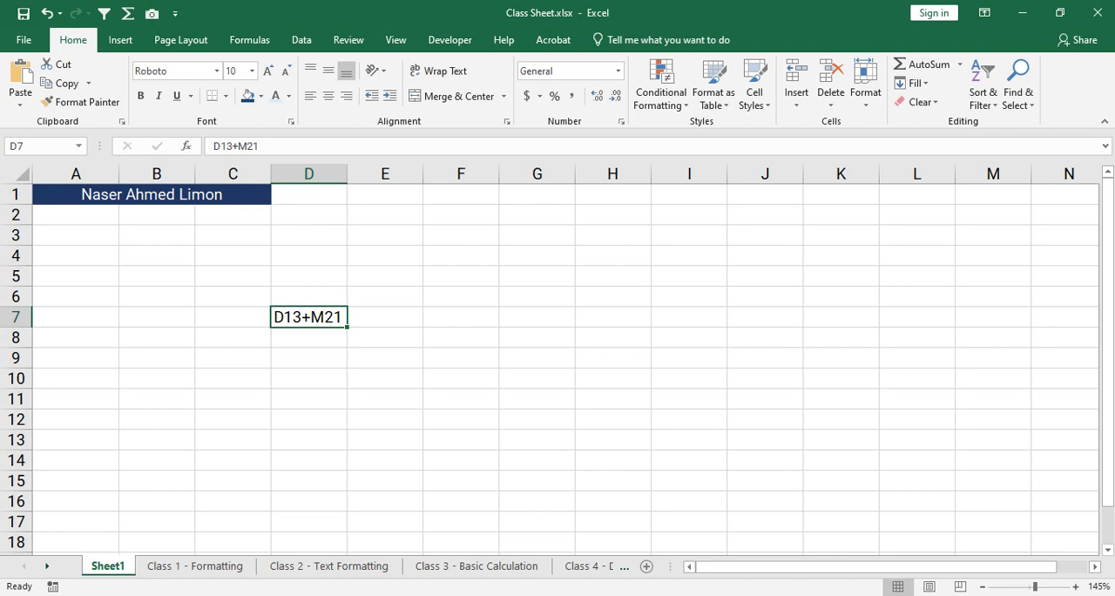
{"action": "key", "text": "BackSpace"}
{"action": "key", "text": "Tab"}
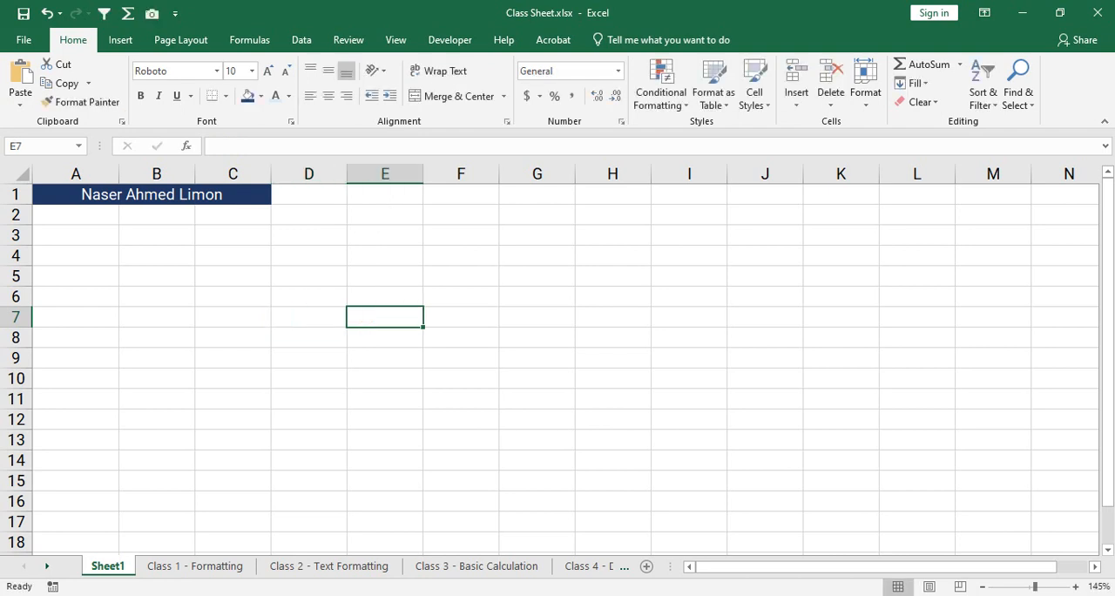
- Select cells H74, G71, J70 and L73 in turn to read each cell's address in the Name Box
{"action": "scroll", "coordinate": [557, 365], "scroll_direction": "down", "scroll_amount": 15}
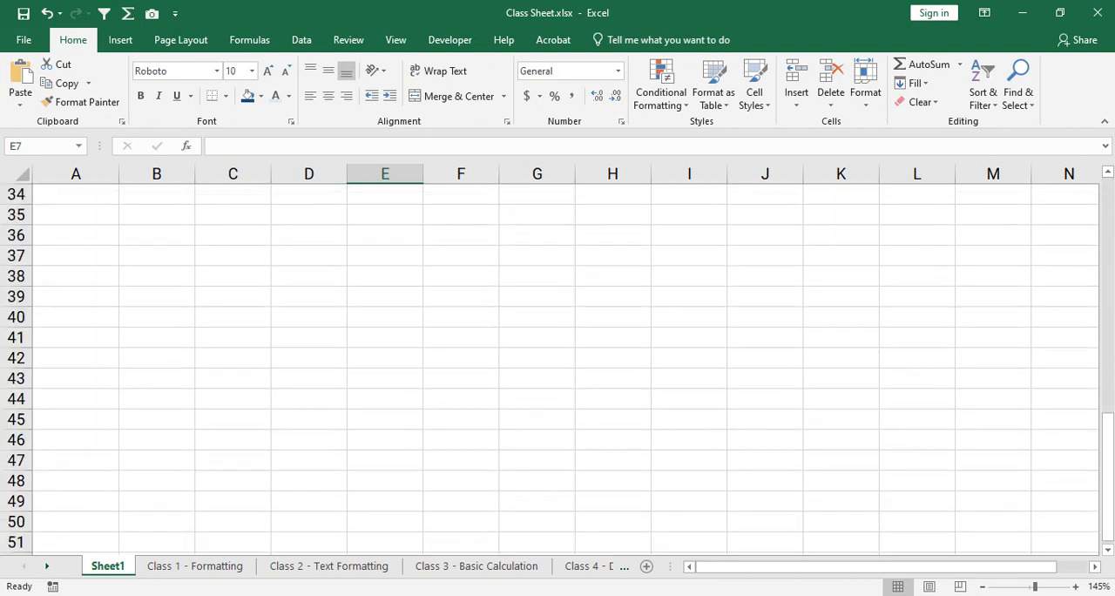
{"action": "scroll", "coordinate": [612, 460], "scroll_direction": "down", "scroll_amount": 5}
{"action": "left_click", "coordinate": [612, 459]}
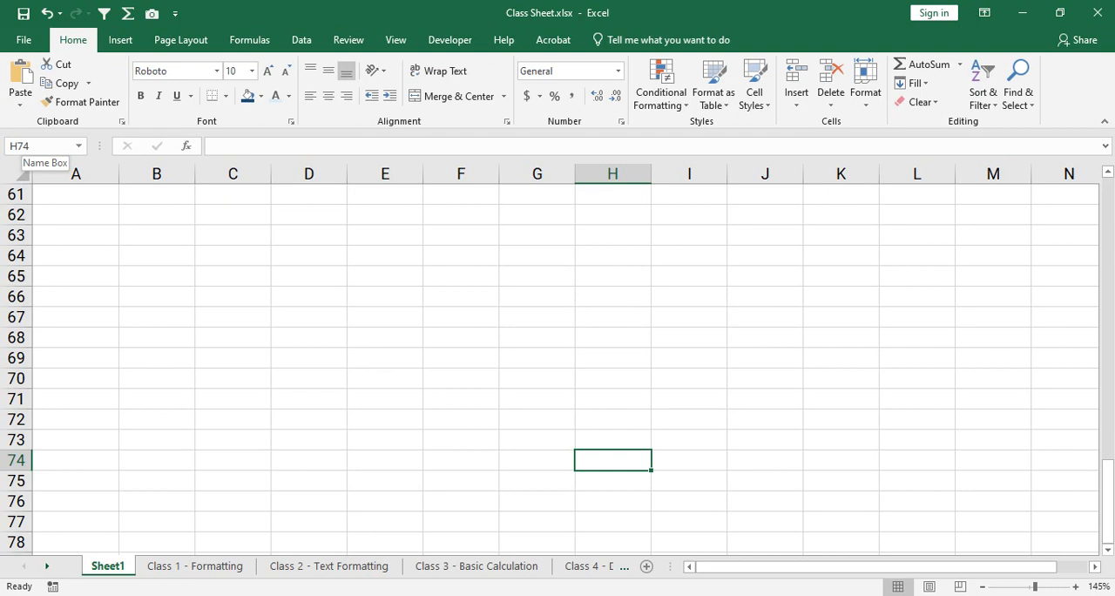
{"action": "left_click", "coordinate": [22, 147]}
{"action": "left_click", "coordinate": [536, 399]}
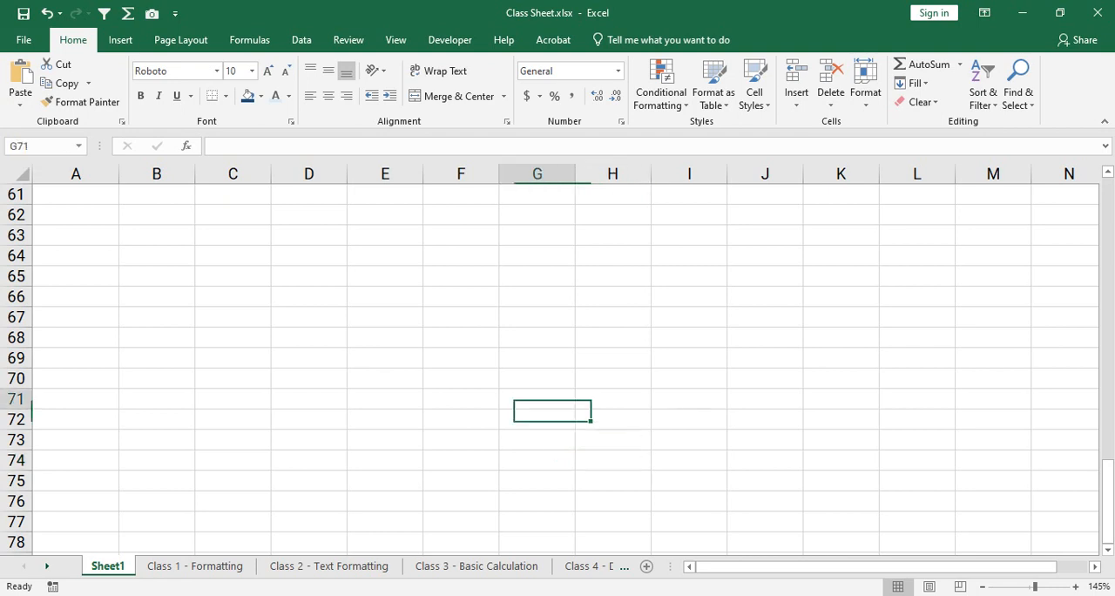
{"action": "left_click", "coordinate": [765, 378]}
{"action": "left_click", "coordinate": [916, 440]}
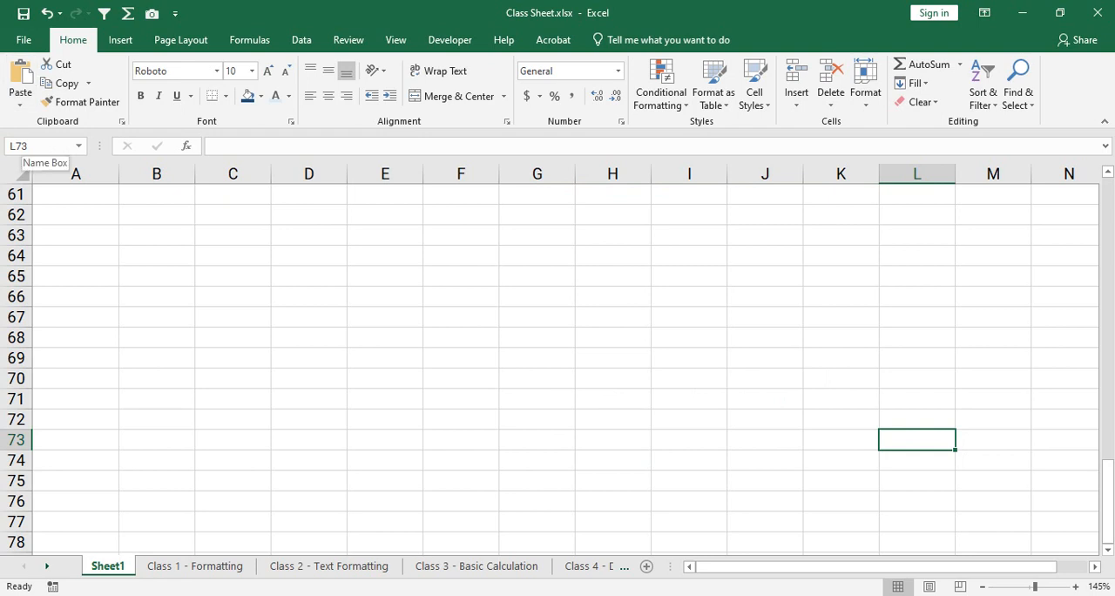
- Point out the Name Box, and select cells E67 and H71 to read their addresses
{"action": "left_click", "coordinate": [22, 146]}
{"action": "left_click", "coordinate": [29, 146]}
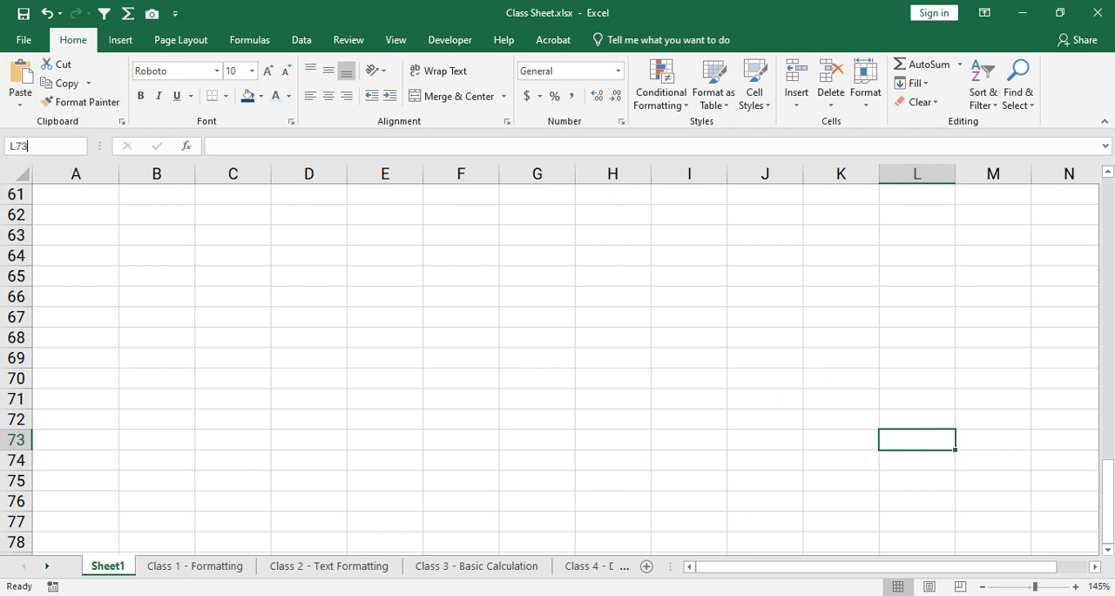
{"action": "left_click", "coordinate": [385, 317]}
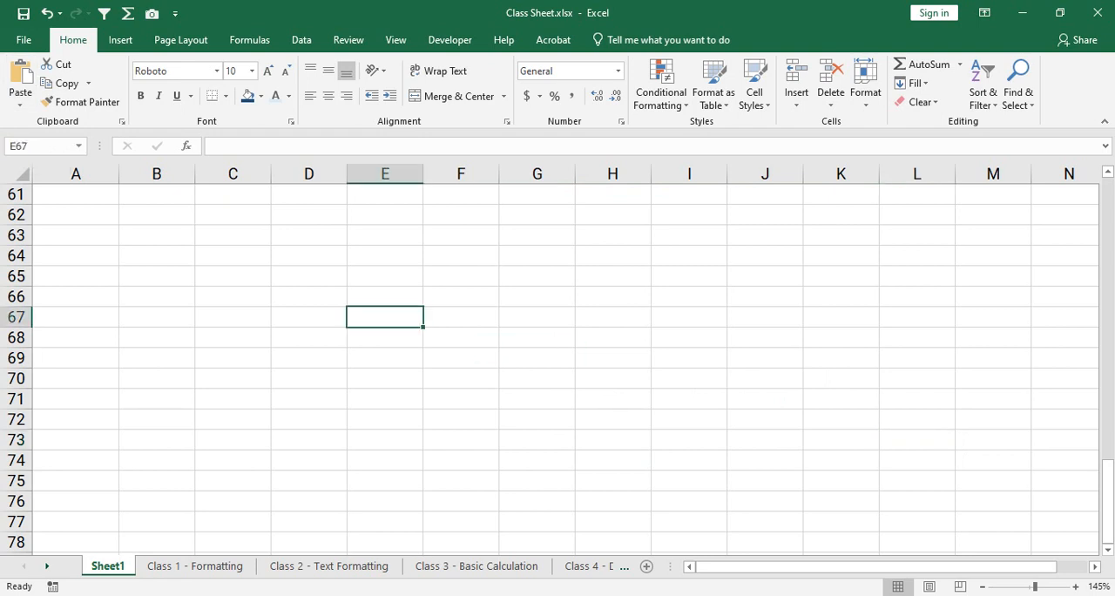
{"action": "left_click", "coordinate": [612, 398]}
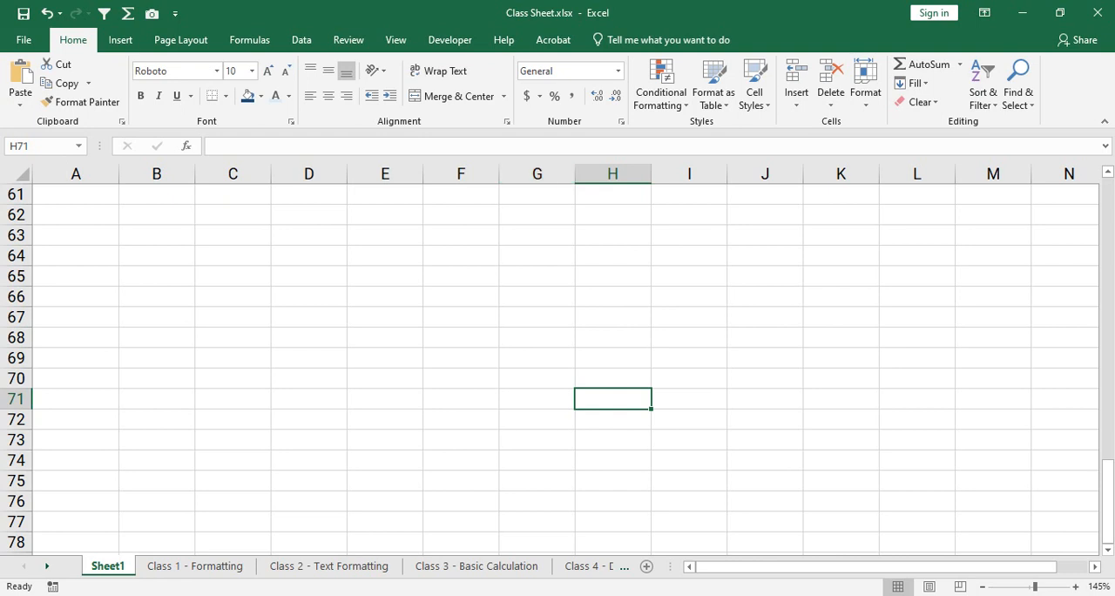
- Return to the merged heading in A1:C1, and open the Class 1 - Formatting sheet
{"action": "scroll", "coordinate": [558, 369], "scroll_direction": "up", "scroll_amount": 12}
{"action": "scroll", "coordinate": [557, 369], "scroll_direction": "up", "scroll_amount": 8}
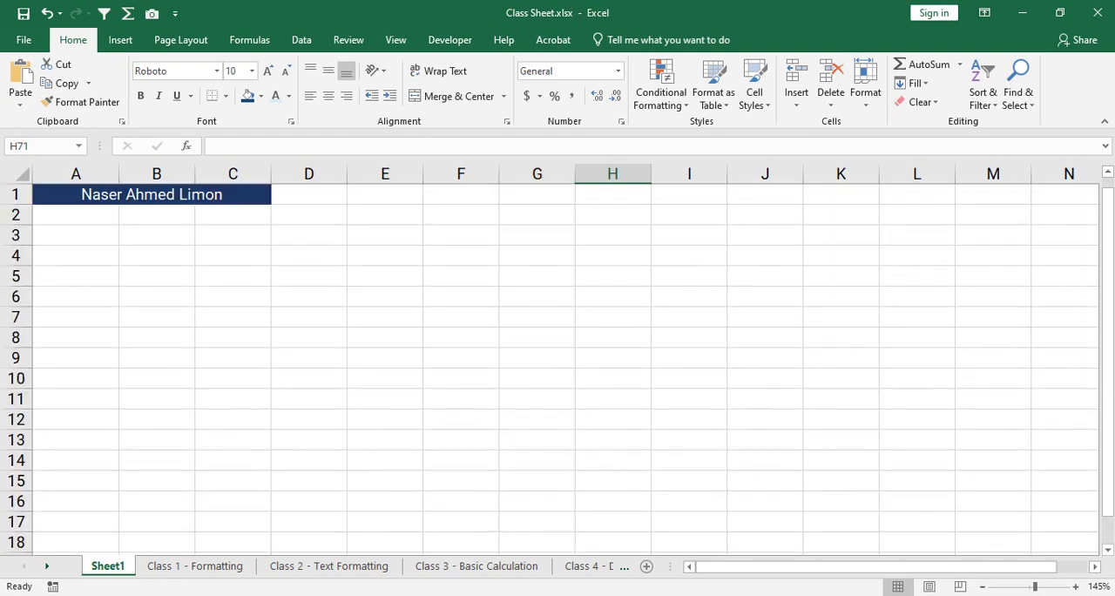
{"action": "left_click", "coordinate": [152, 194]}
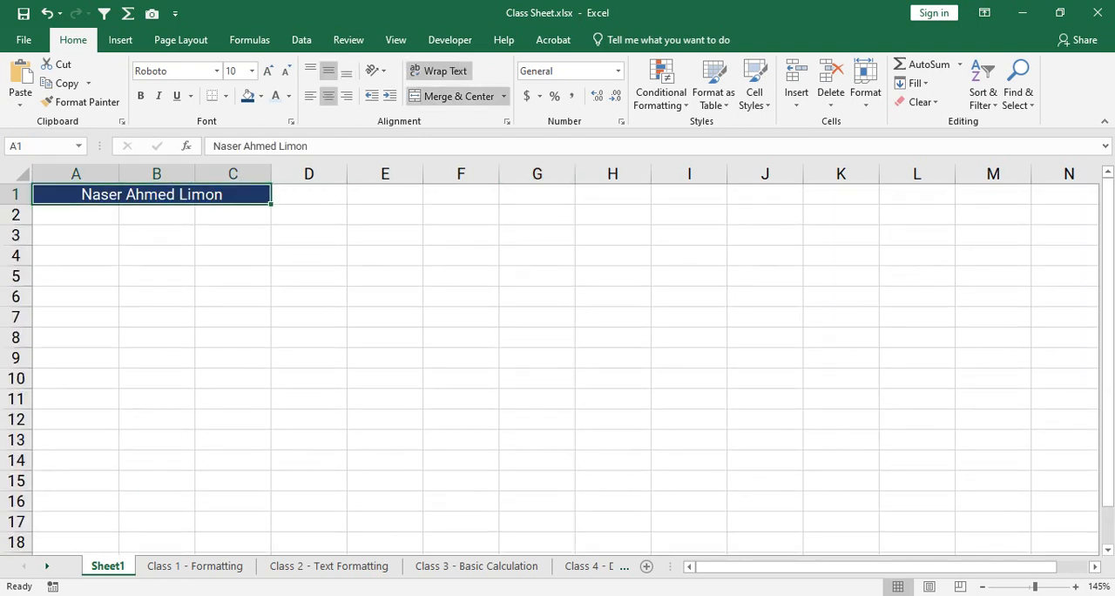
{"action": "left_click", "coordinate": [195, 566]}
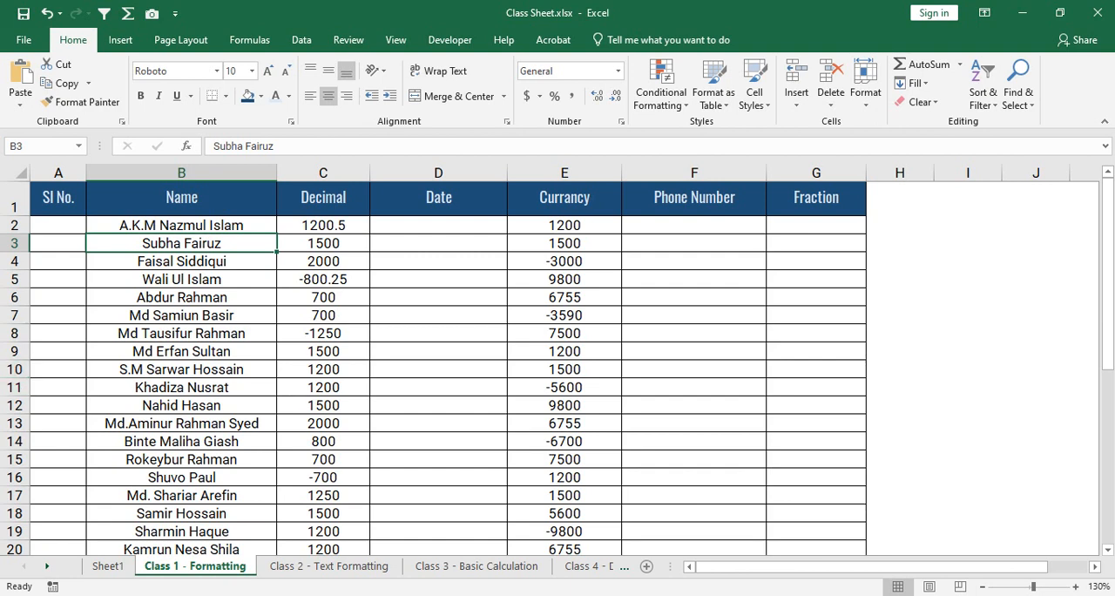
- Enter 29th April 2024 in cell D2 of the Date column
{"action": "left_click", "coordinate": [438, 225]}
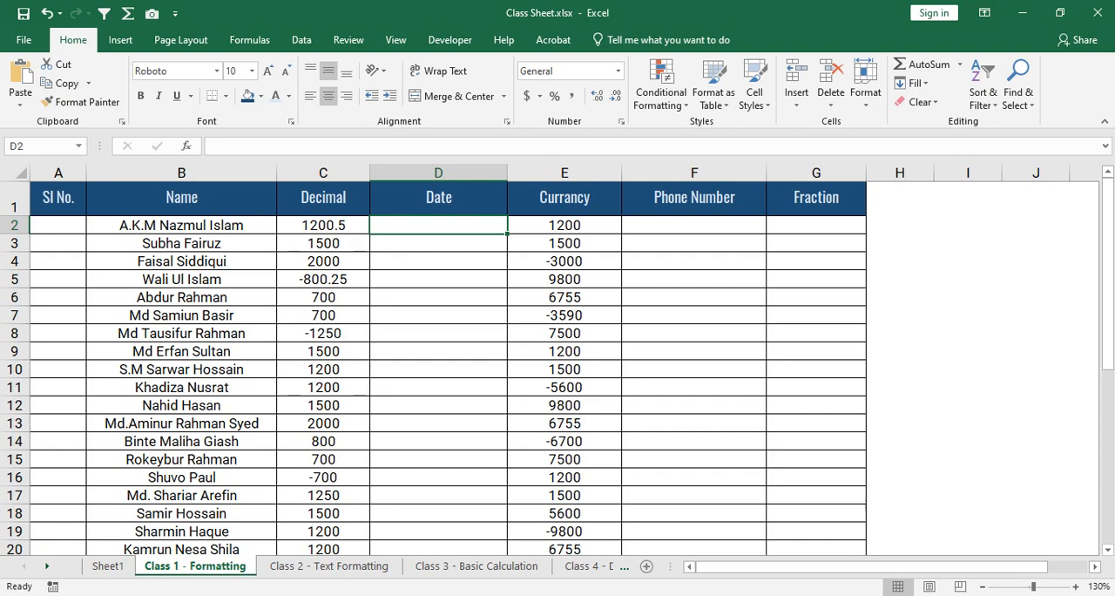
{"action": "left_click", "coordinate": [438, 172]}
{"action": "left_click", "coordinate": [438, 225]}
{"action": "type", "text": "29th"}
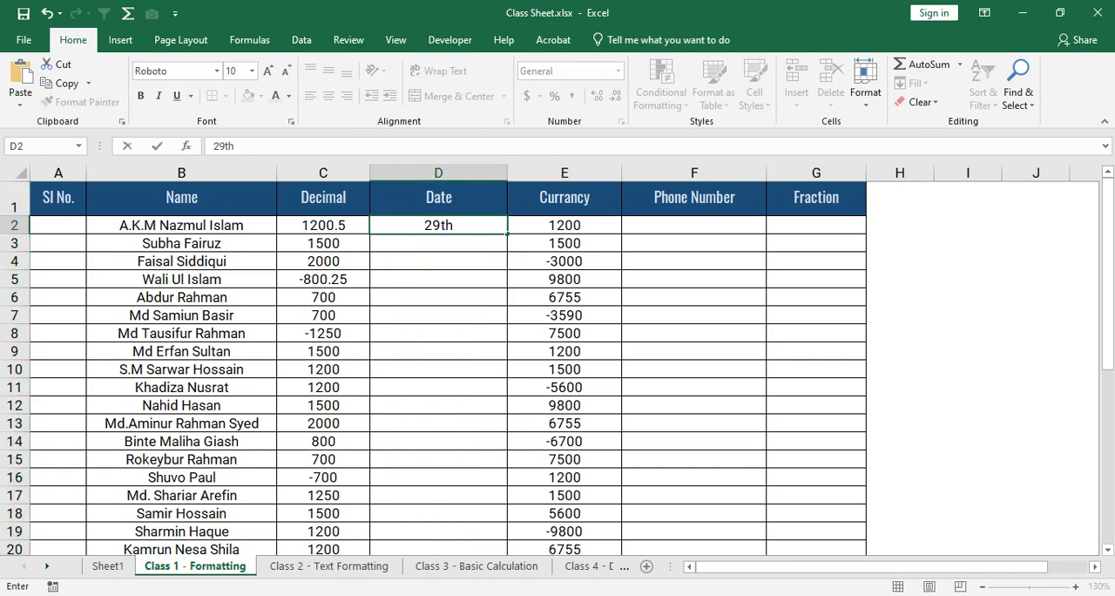
{"action": "type", "text": " April 2024"}
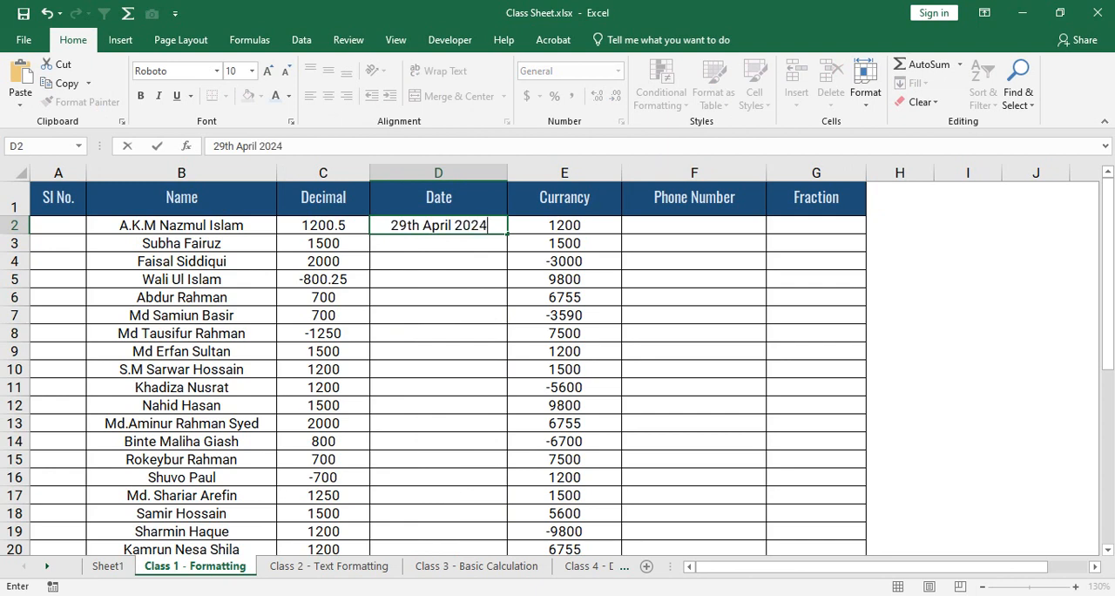
{"action": "key", "text": "Return"}
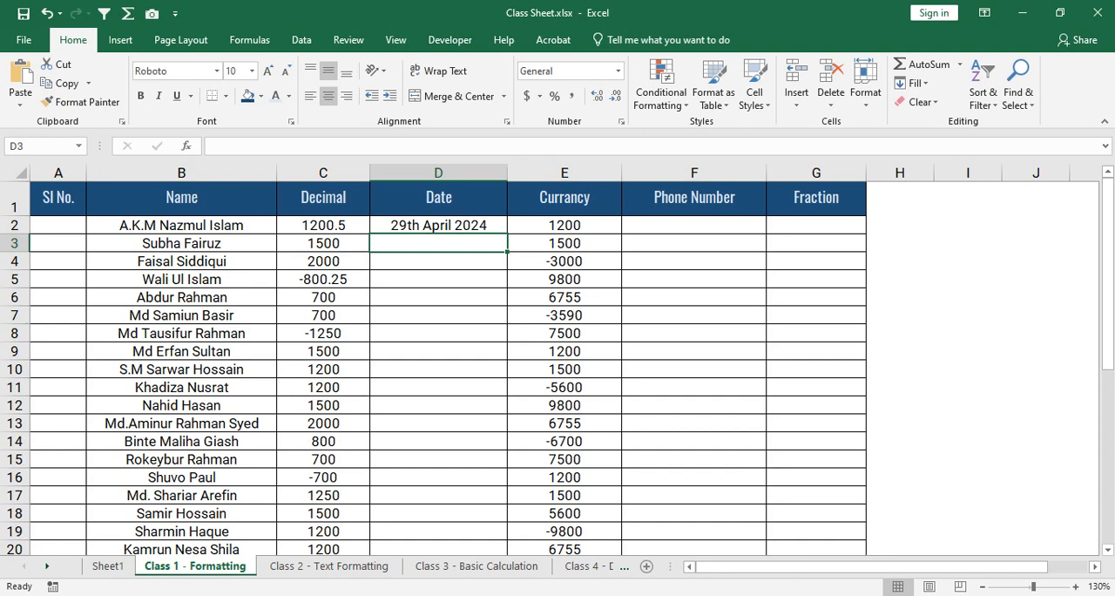
- Fill the date in D2 down to D9 as an incrementing series, and undo the fill
{"action": "left_click", "coordinate": [438, 225]}
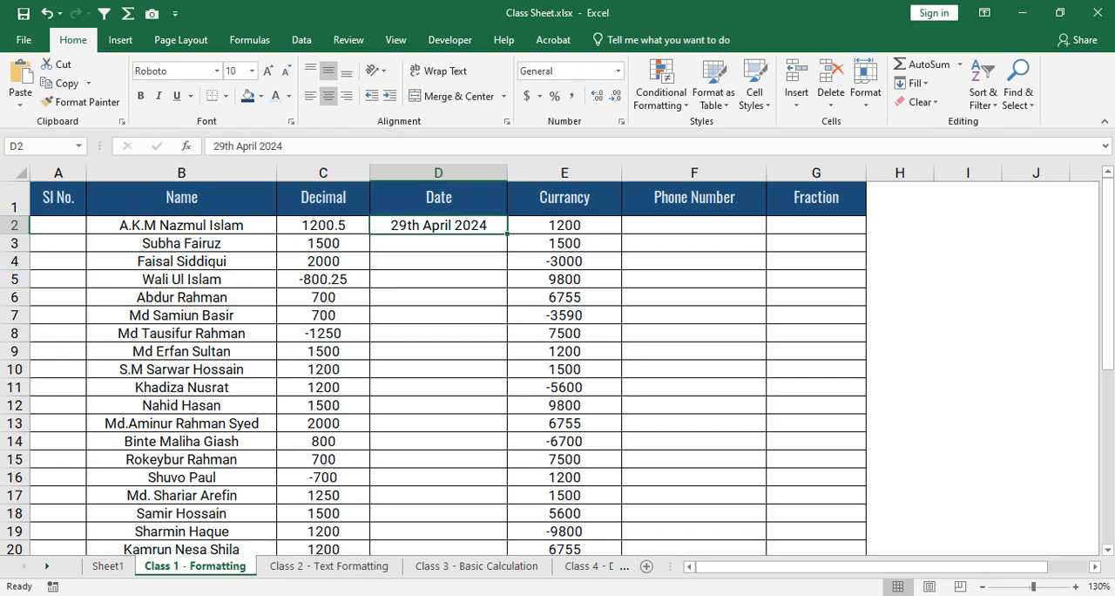
{"action": "scroll", "coordinate": [557, 360], "scroll_direction": "up", "scroll_amount": 6, "text": "ctrl"}
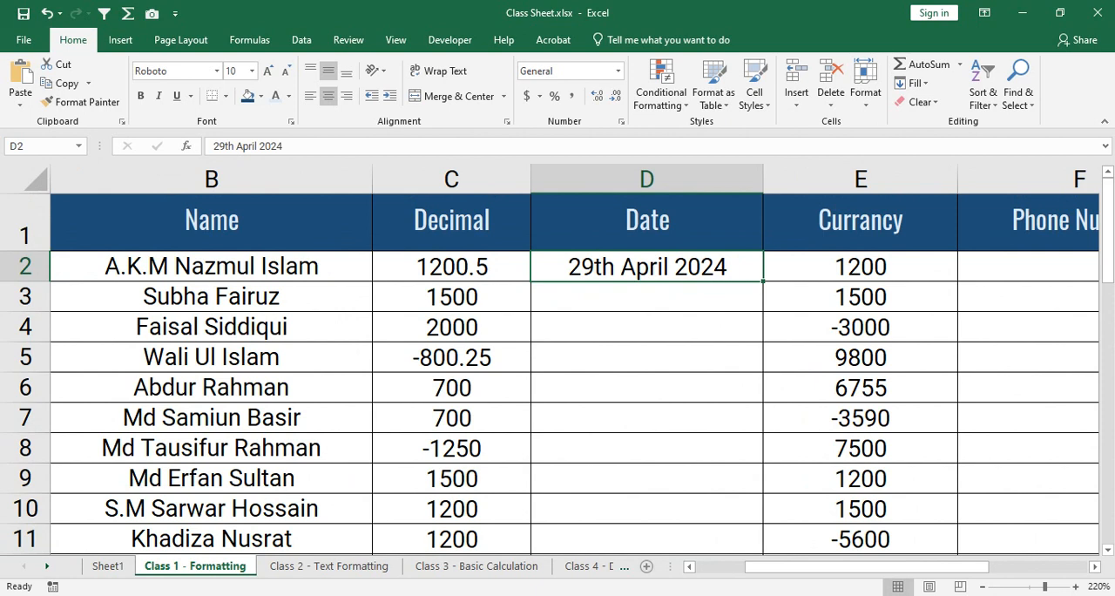
{"action": "left_click_drag", "start_coordinate": [867, 566], "coordinate": [882, 566]}
{"action": "mouse_move", "coordinate": [763, 280]}
{"action": "left_mouse_down"}
{"action": "mouse_move", "coordinate": [763, 296]}
{"action": "mouse_move", "coordinate": [763, 281]}
{"action": "left_mouse_up"}
{"action": "left_click_drag", "start_coordinate": [763, 280], "coordinate": [763, 479]}
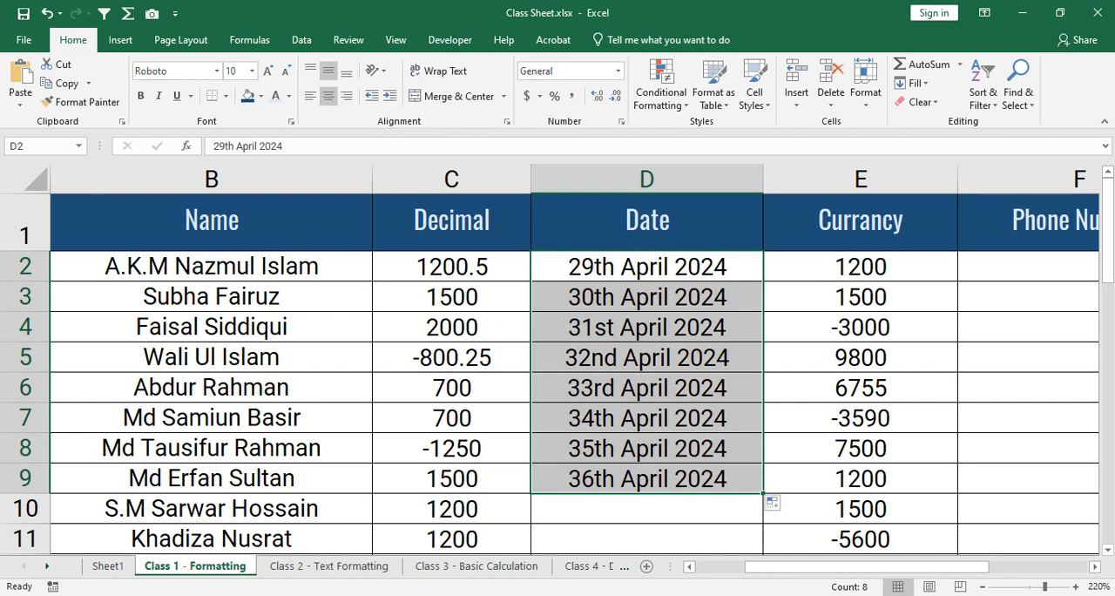
{"action": "key", "text": "ctrl+z"}
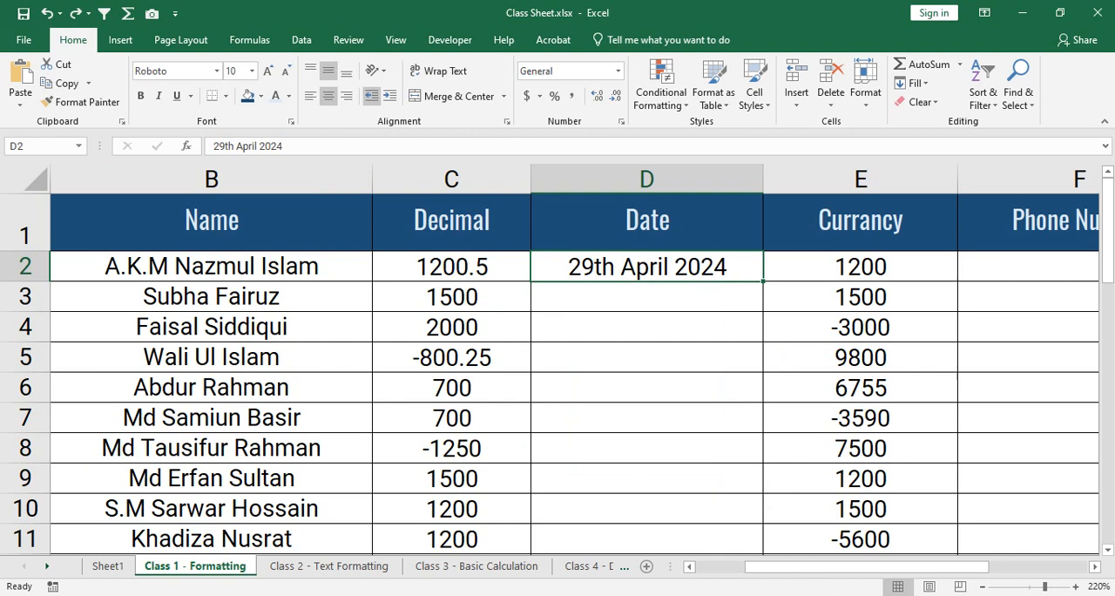
- Enter CTRL as sample text in cell D5, and remove it again
{"action": "left_click", "coordinate": [646, 357]}
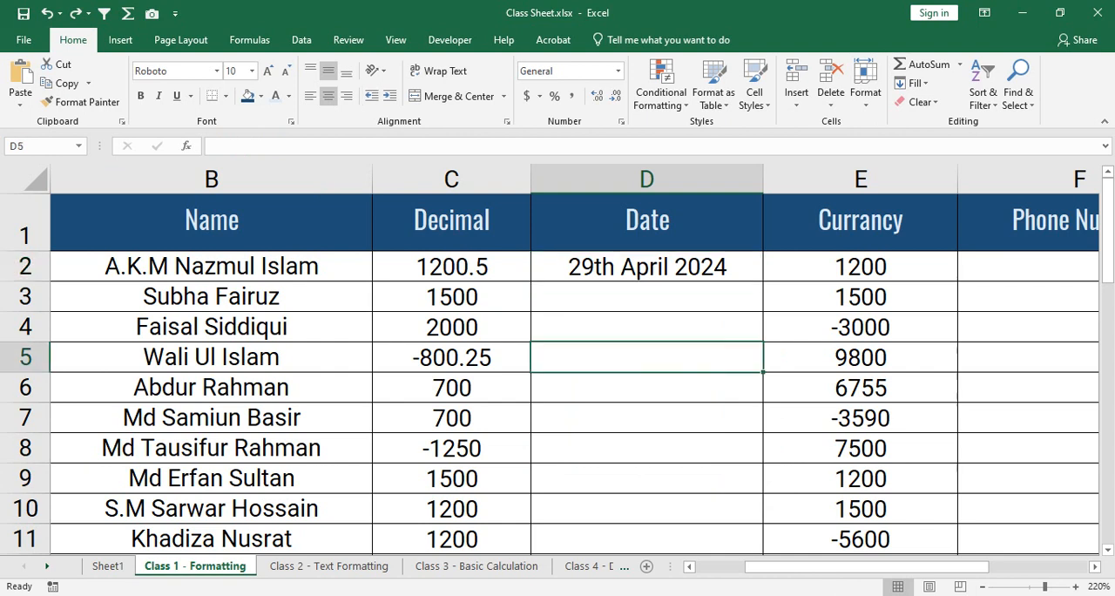
{"action": "type", "text": "CTRL"}
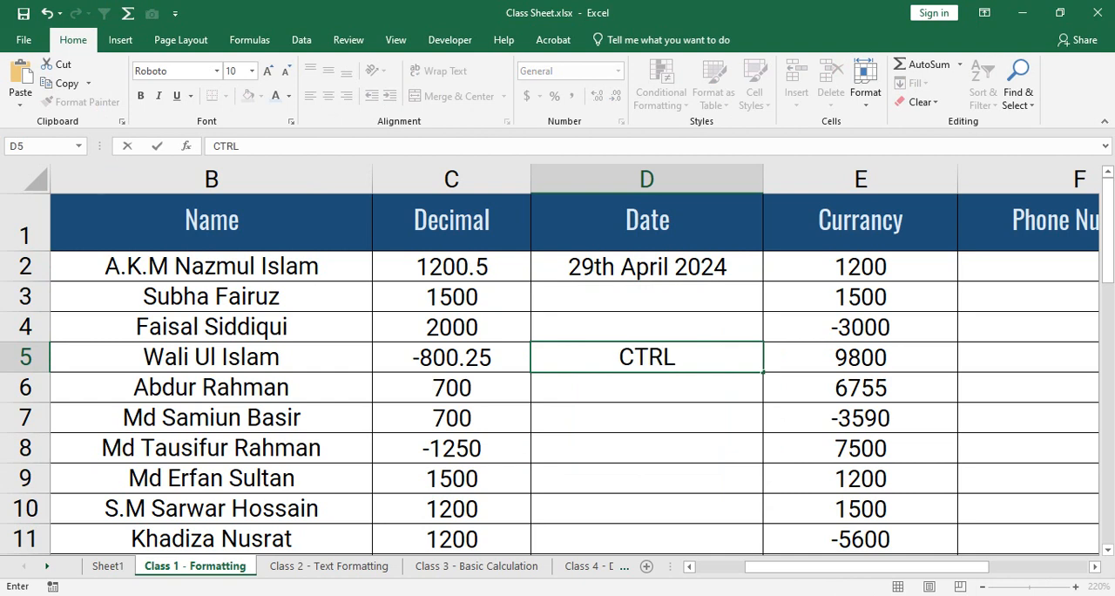
{"action": "key", "text": "BackSpace"}
{"action": "key", "text": "BackSpace"}
{"action": "key", "text": "BackSpace"}
{"action": "key", "text": "BackSpace"}
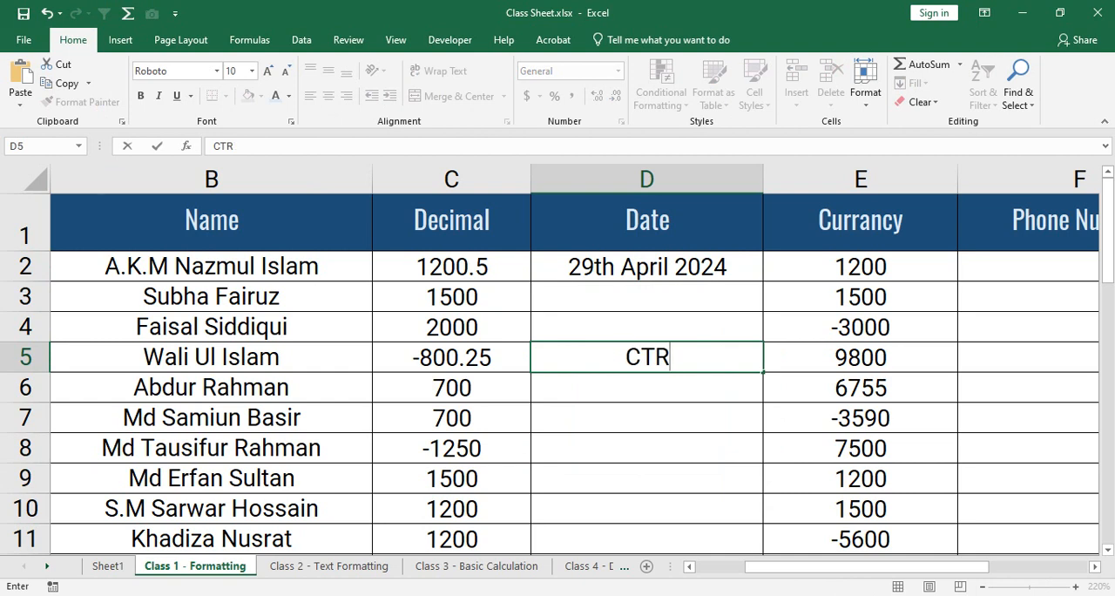
- Copy the D2 date down to D8 without incrementing it, and undo the copied fill
{"action": "left_click", "coordinate": [646, 266]}
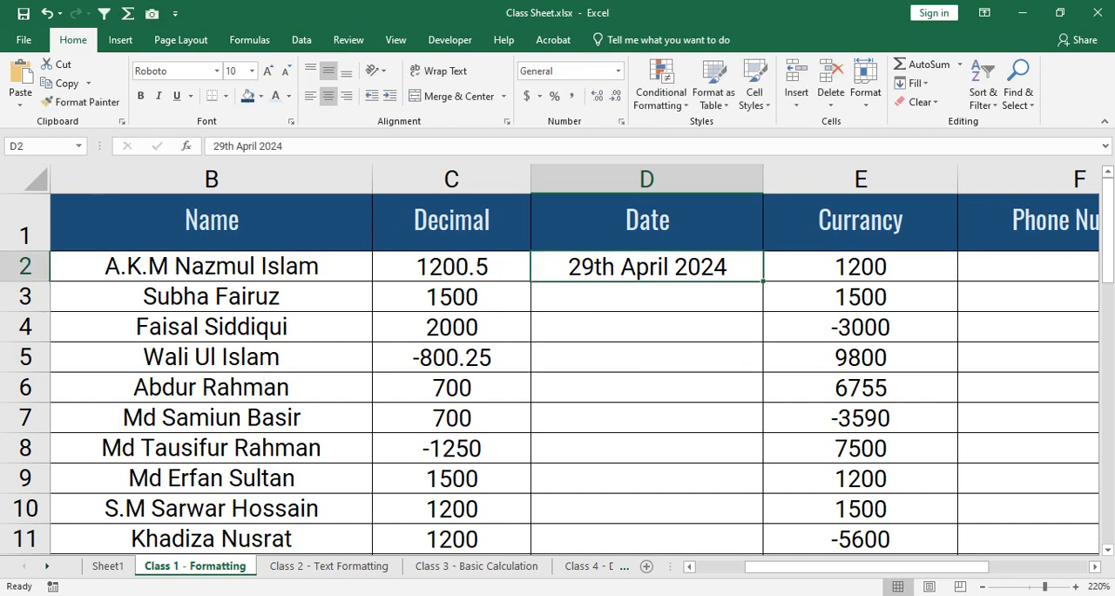
{"action": "left_click_drag", "start_coordinate": [763, 281], "coordinate": [763, 460]}
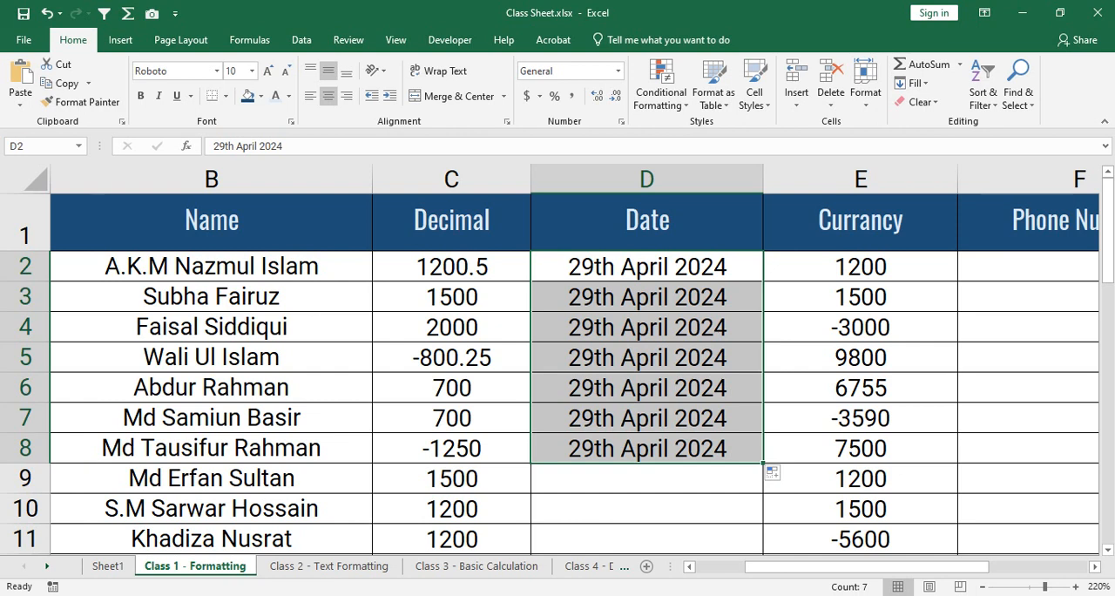
{"action": "right_click", "coordinate": [619, 224]}
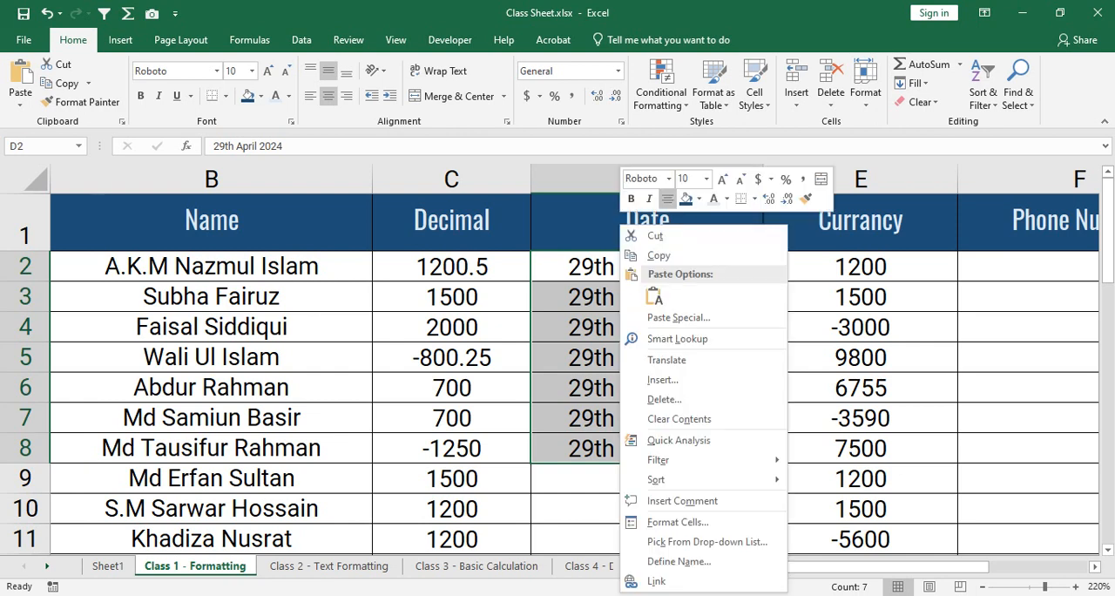
{"action": "key", "text": "Escape"}
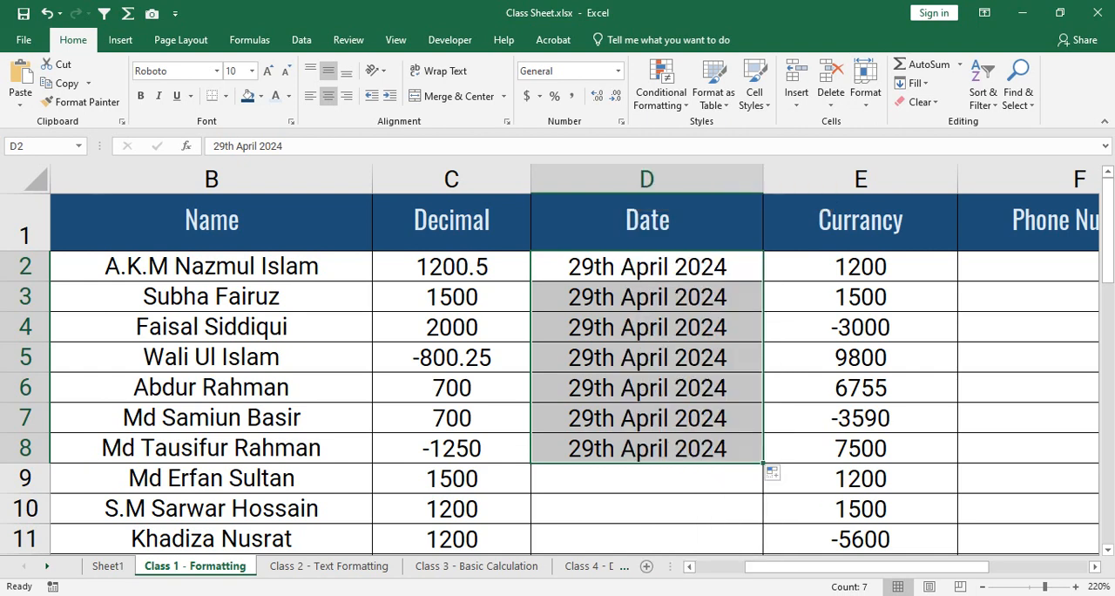
{"action": "key", "text": "ctrl+z"}
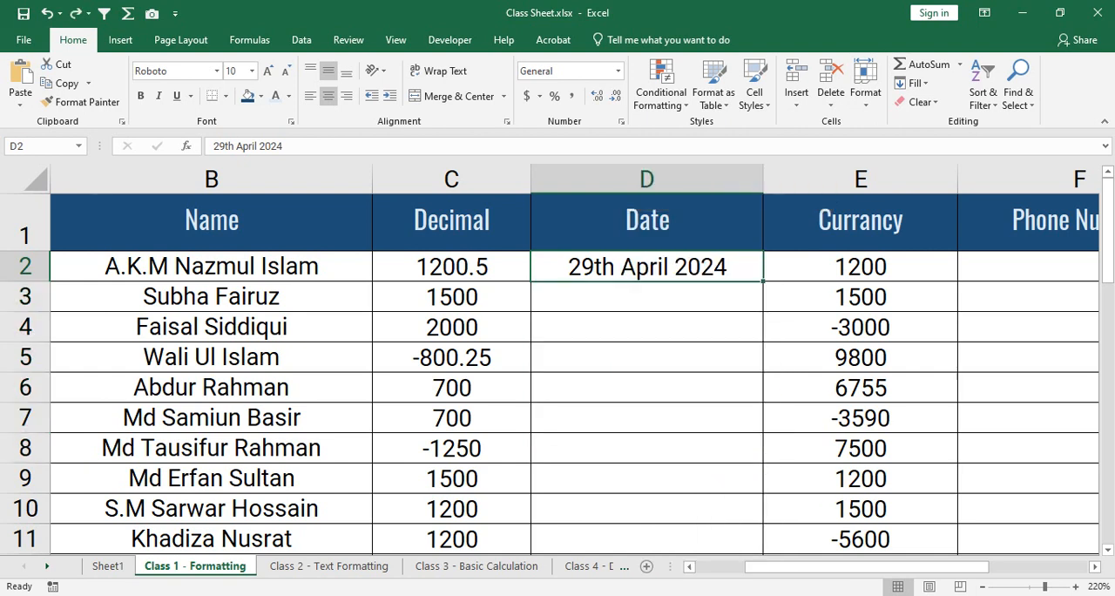
{"action": "key", "text": "shift+Down"}
{"action": "key", "text": "shift+Down"}
{"action": "key", "text": "shift+Down"}
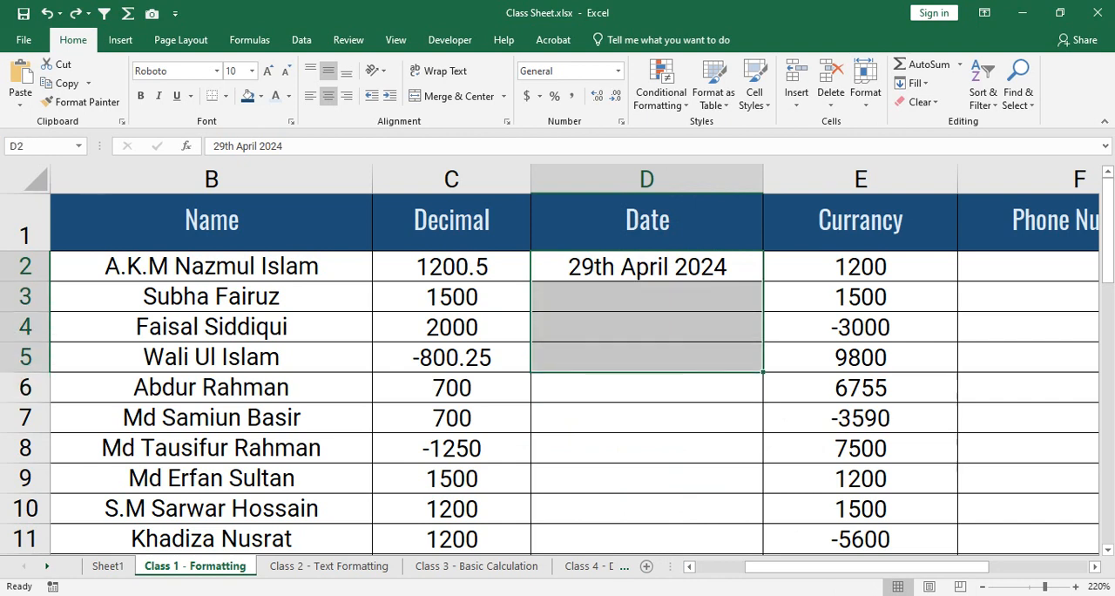
{"action": "left_click", "coordinate": [646, 267]}
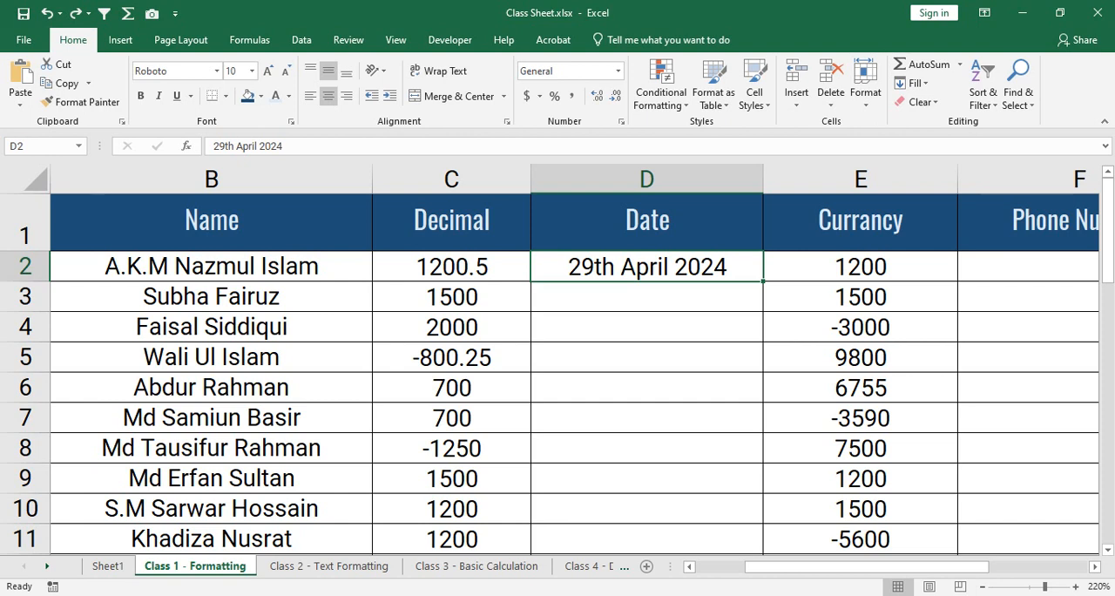
- Enter 30th April 2024 in cell D3 and 1st May 2024 in cell D4
{"action": "left_click", "coordinate": [646, 297]}
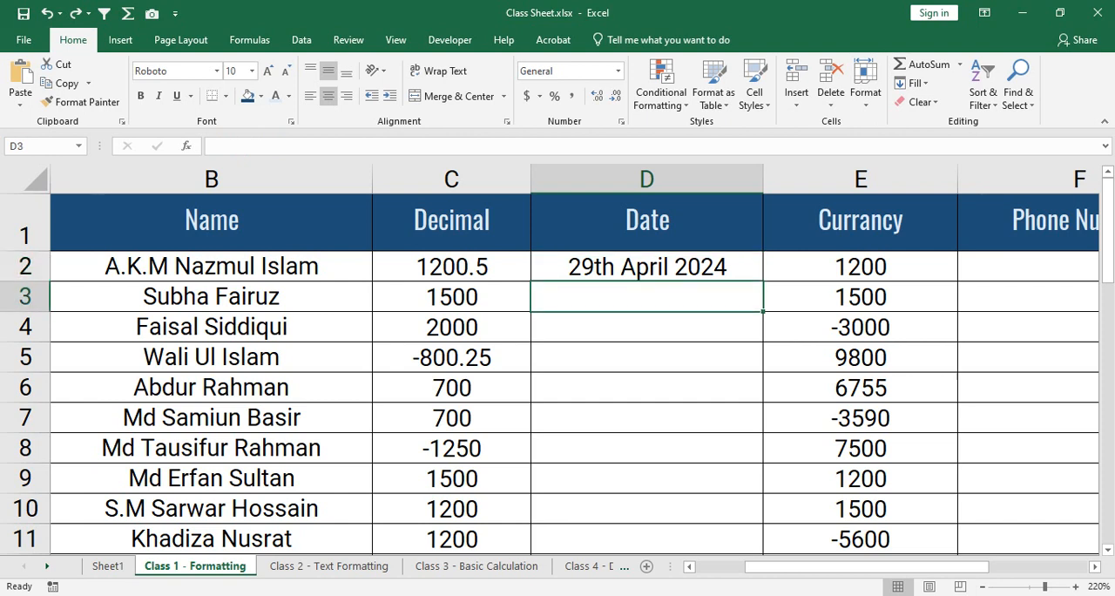
{"action": "type", "text": "30tj"}
{"action": "key", "text": "BackSpace"}
{"action": "type", "text": "h "}
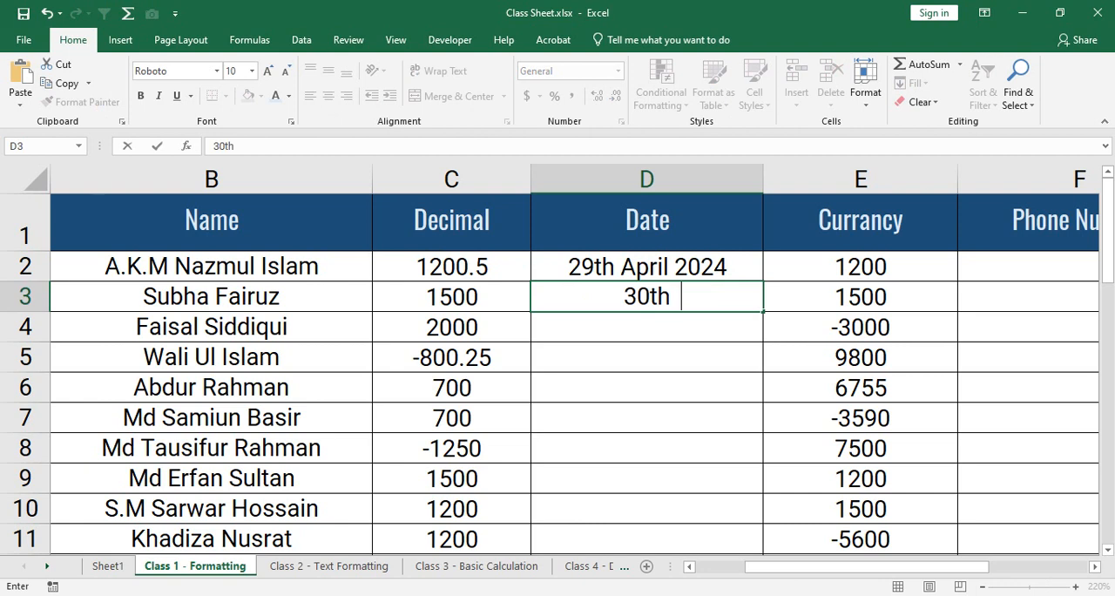
{"action": "type", "text": "April 2"}
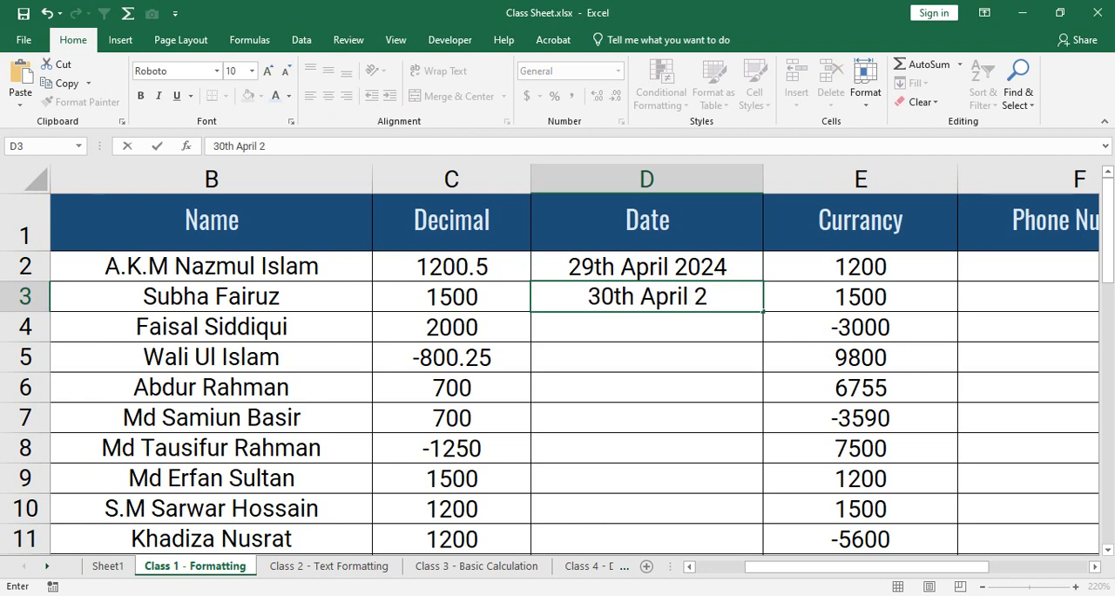
{"action": "type", "text": "024"}
{"action": "key", "text": "Return"}
{"action": "type", "text": "1"}
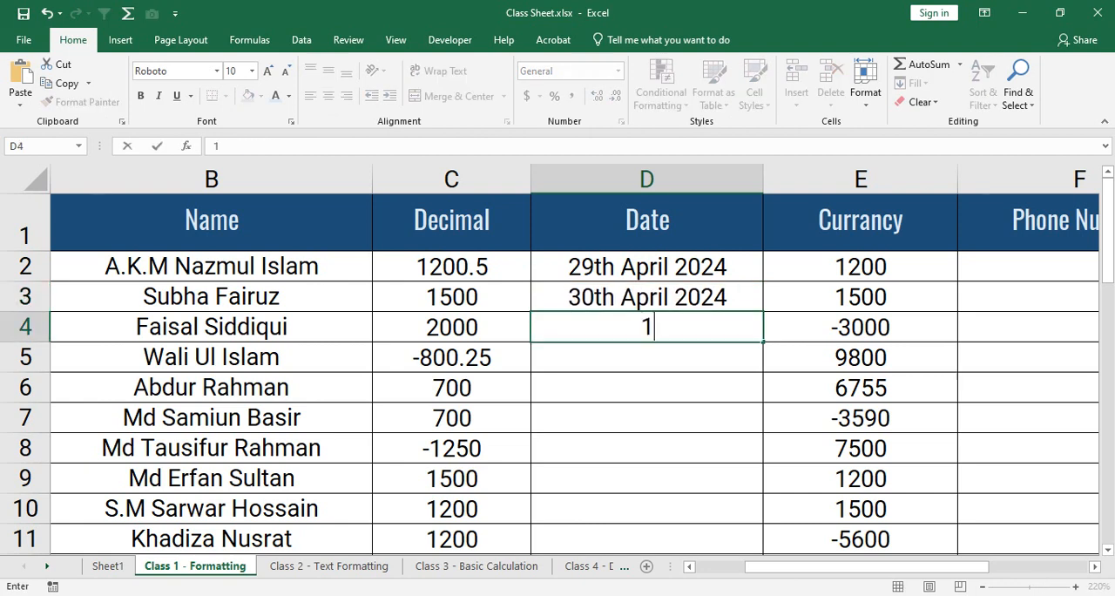
{"action": "type", "text": "st May"}
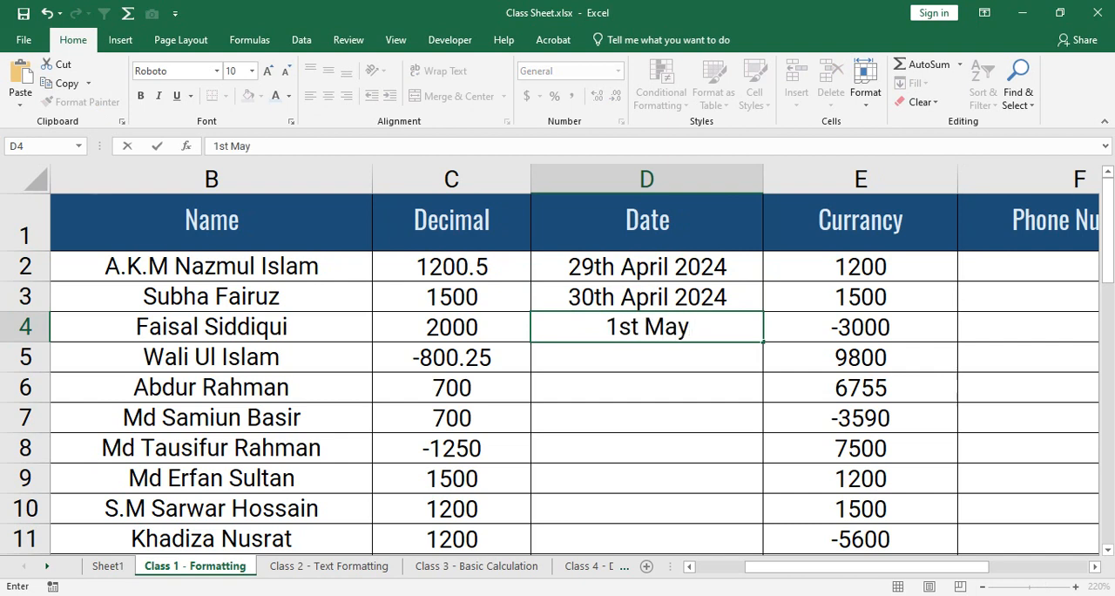
{"action": "type", "text": " 2024"}
{"action": "key", "text": "Return"}
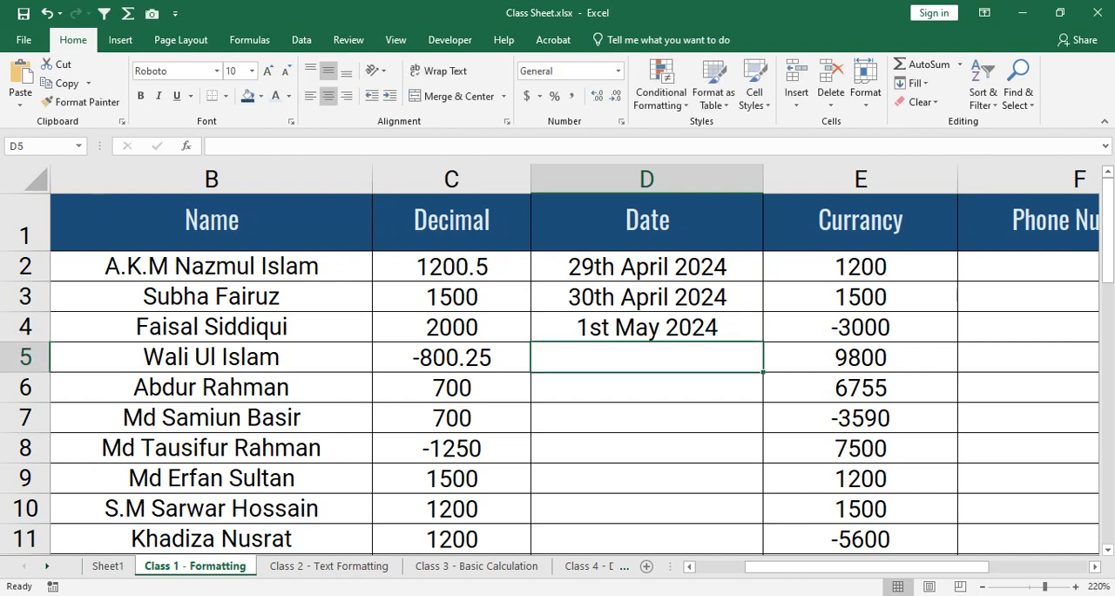
- Clear the manually entered dates from cells D4 and D3
{"action": "key", "text": "Up"}
{"action": "key", "text": "BackSpace"}
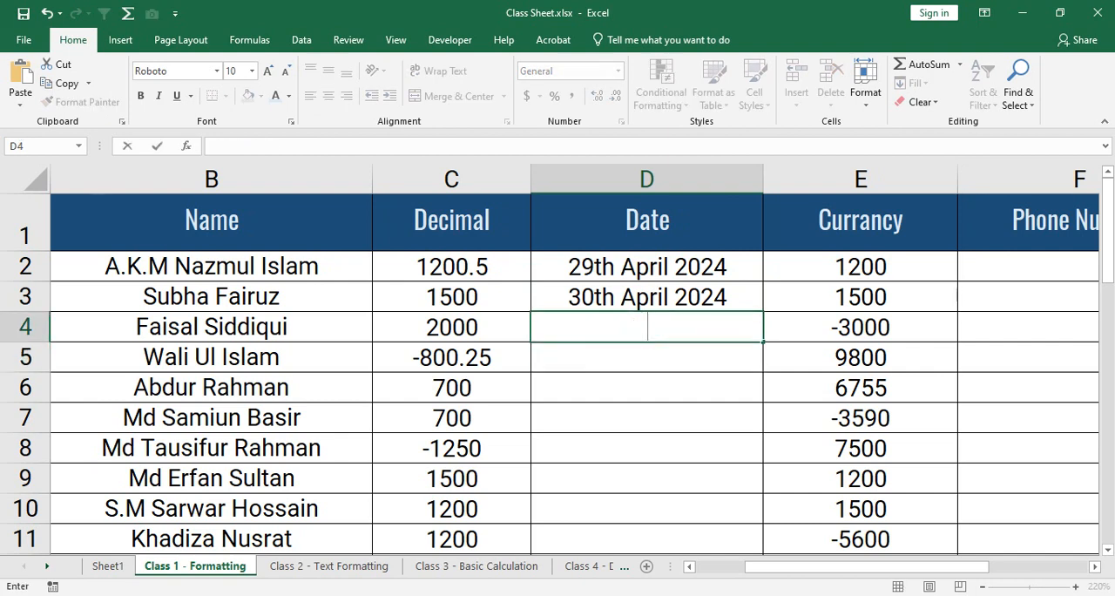
{"action": "key", "text": "Up"}
{"action": "key", "text": "BackSpace"}
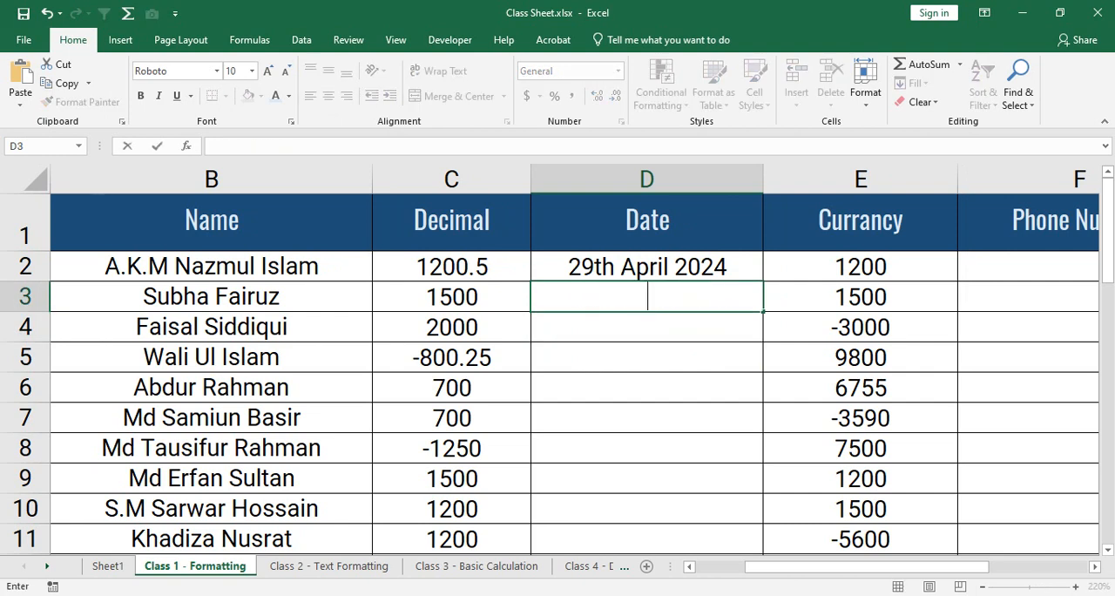
{"action": "key", "text": "Up"}
{"action": "key", "text": "Down"}
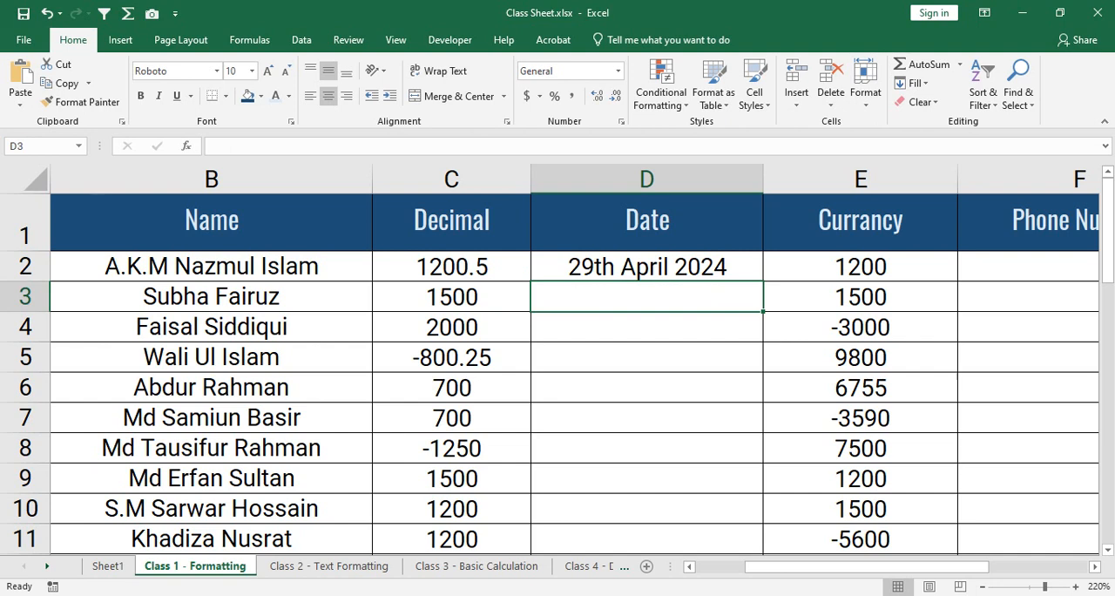
- Fill the date in D2 down to D10 as an incrementing series
{"action": "left_click", "coordinate": [647, 266]}
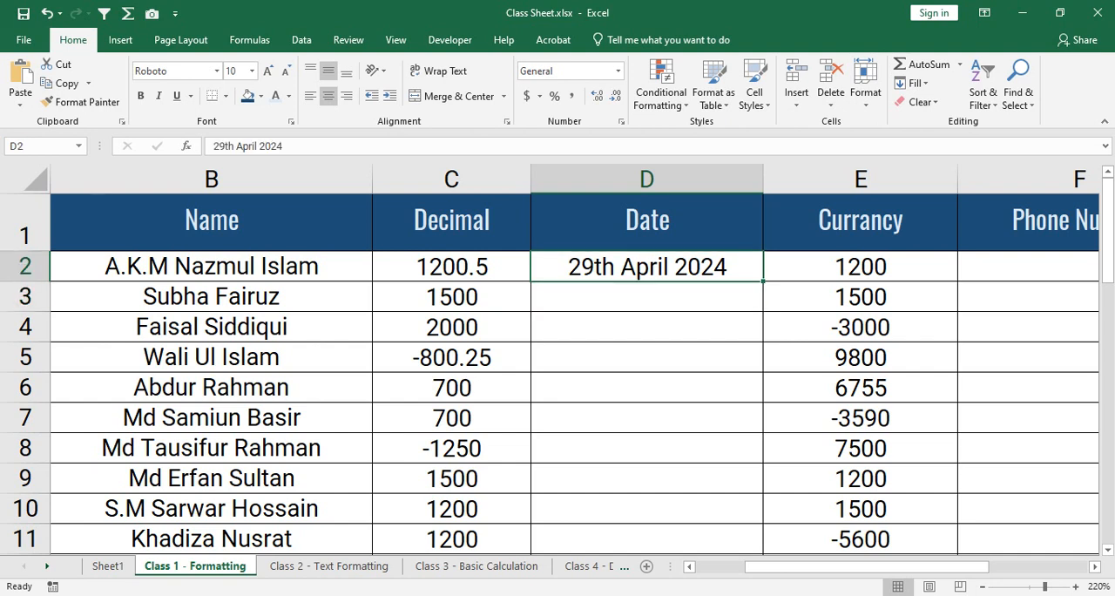
{"action": "left_click_drag", "start_coordinate": [763, 281], "coordinate": [763, 521]}
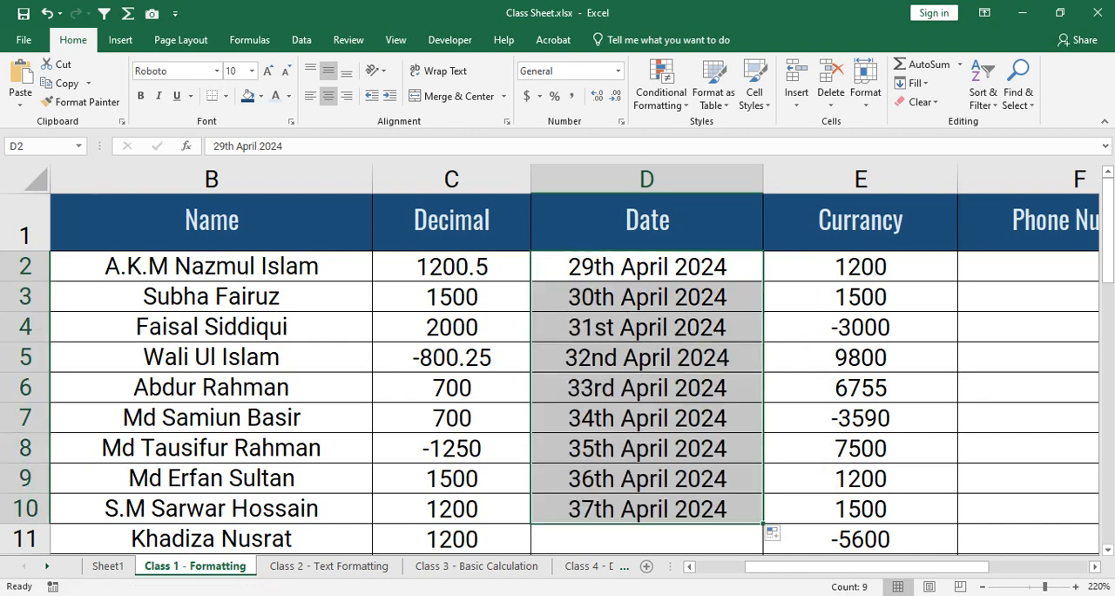
- Undo the incrementing date fill below cell D2
{"action": "key", "text": "ctrl+z"}
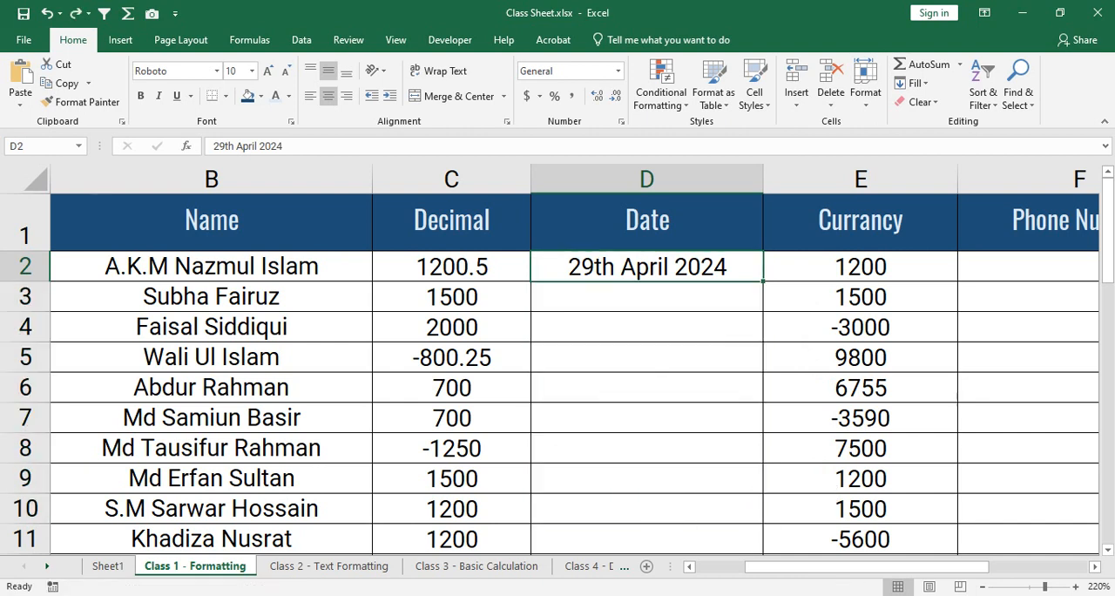
- Fill the date in D2 down to D8 as identical copies, and undo that fill
{"action": "left_click_drag", "start_coordinate": [763, 280], "coordinate": [762, 462]}
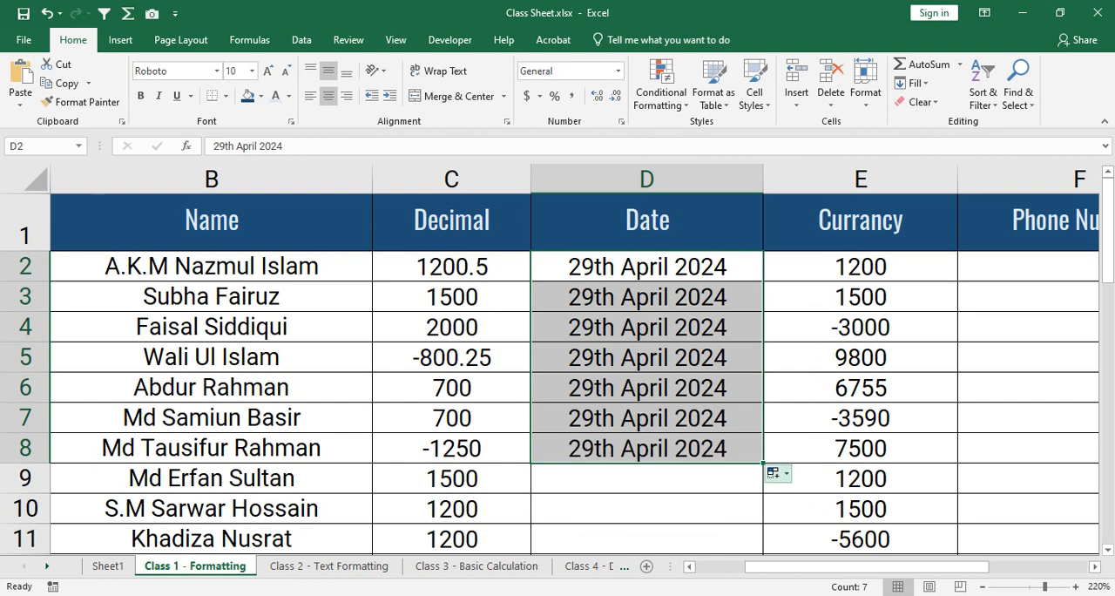
{"action": "left_click", "coordinate": [775, 473]}
{"action": "left_click", "coordinate": [647, 418]}
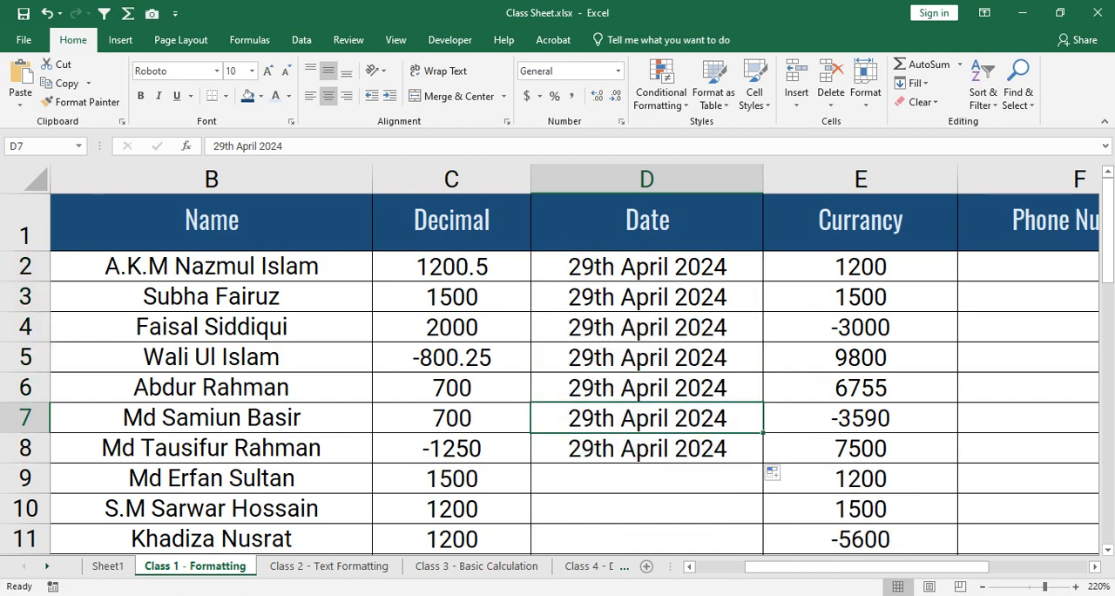
{"action": "key", "text": "ctrl+z"}
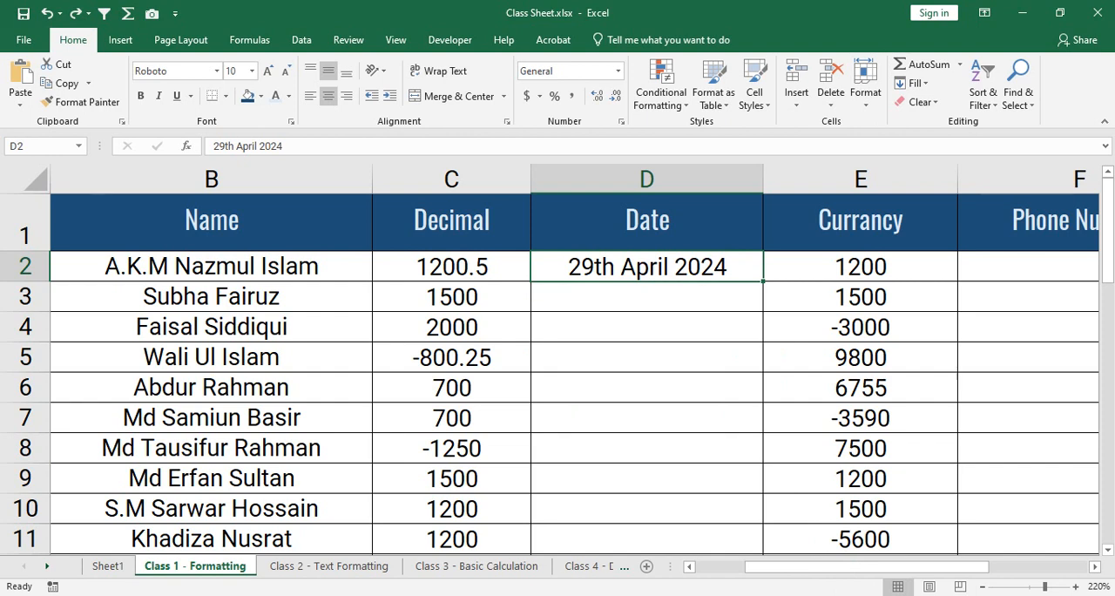
{"action": "left_click", "coordinate": [646, 357]}
{"action": "left_click", "coordinate": [647, 448]}
{"action": "left_click", "coordinate": [647, 327]}
{"action": "left_click", "coordinate": [646, 417]}
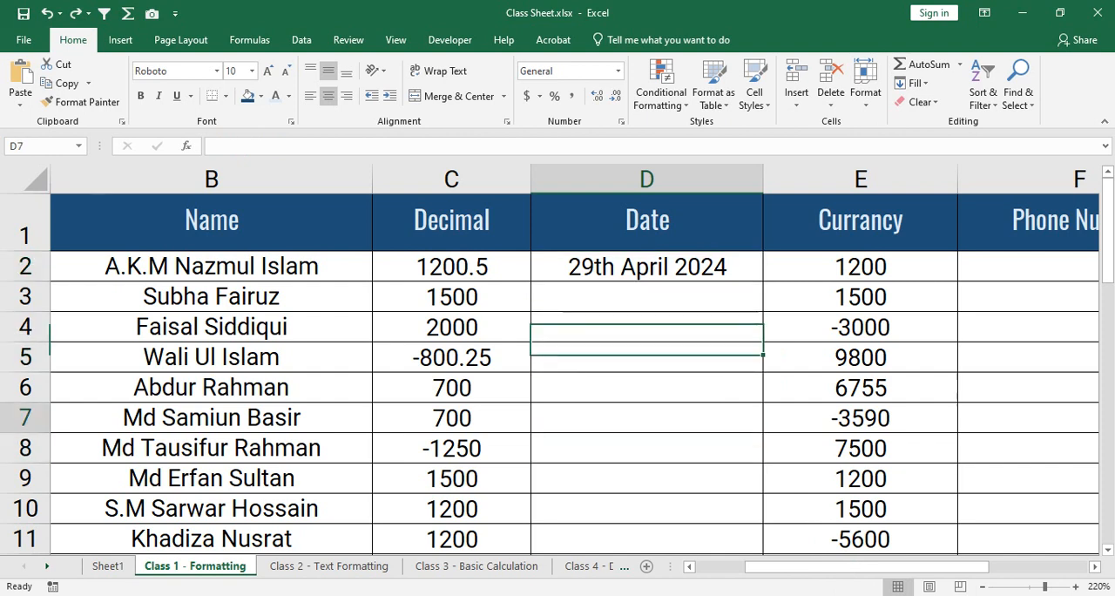
{"action": "left_click", "coordinate": [646, 357]}
{"action": "left_click", "coordinate": [646, 267]}
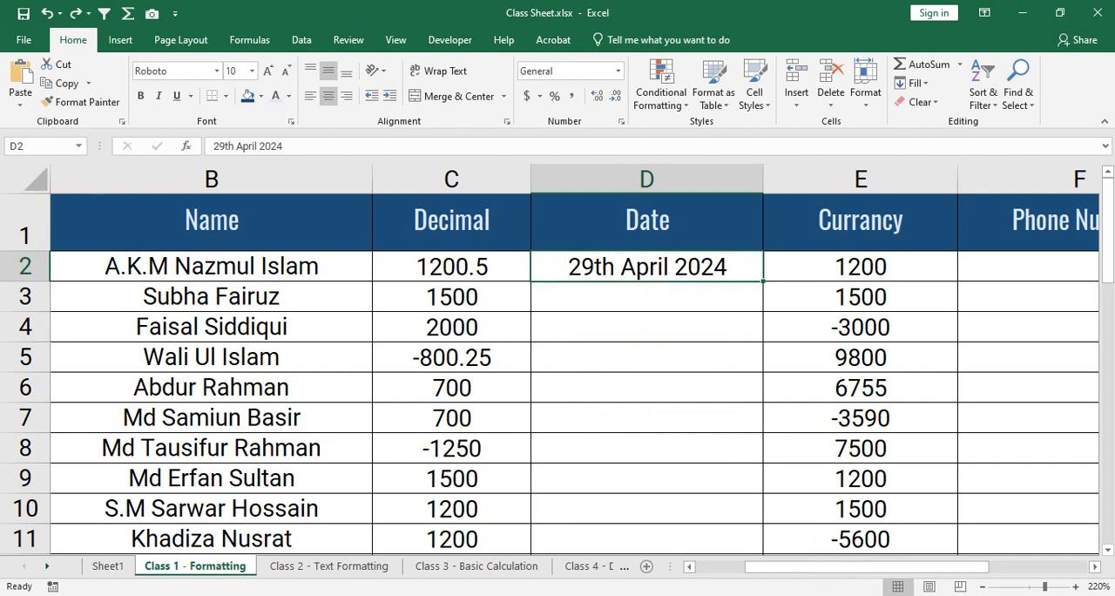
{"action": "left_click", "coordinate": [646, 327]}
{"action": "left_click", "coordinate": [646, 266]}
{"action": "left_click", "coordinate": [647, 327]}
{"action": "left_click", "coordinate": [646, 266]}
- Review the quick number format choices available for cell D2 without applying any
{"action": "left_click", "coordinate": [618, 72]}
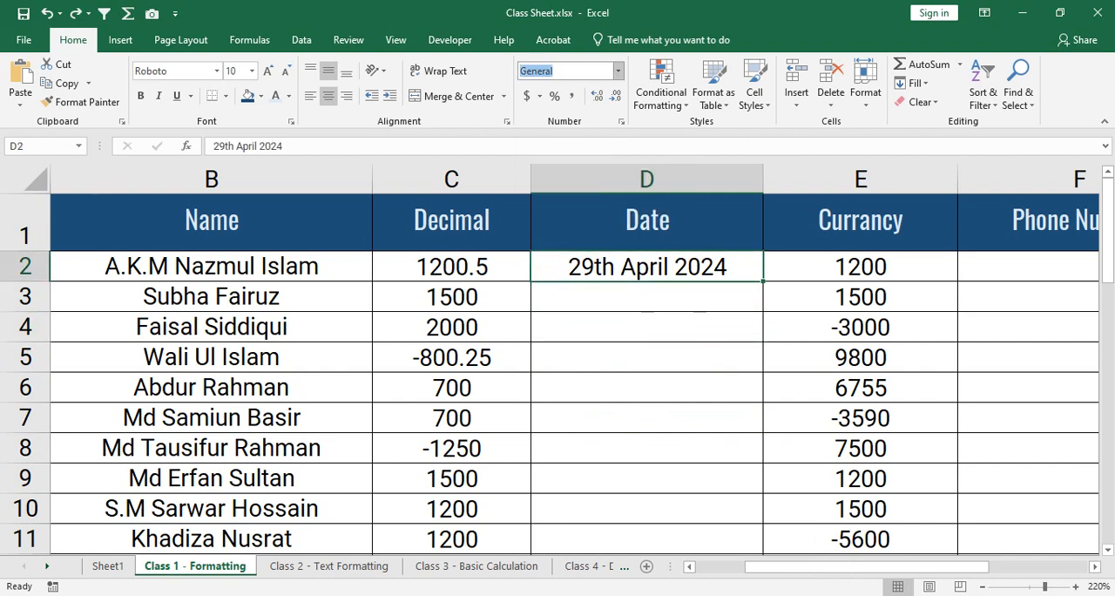
{"action": "key", "text": "Escape"}
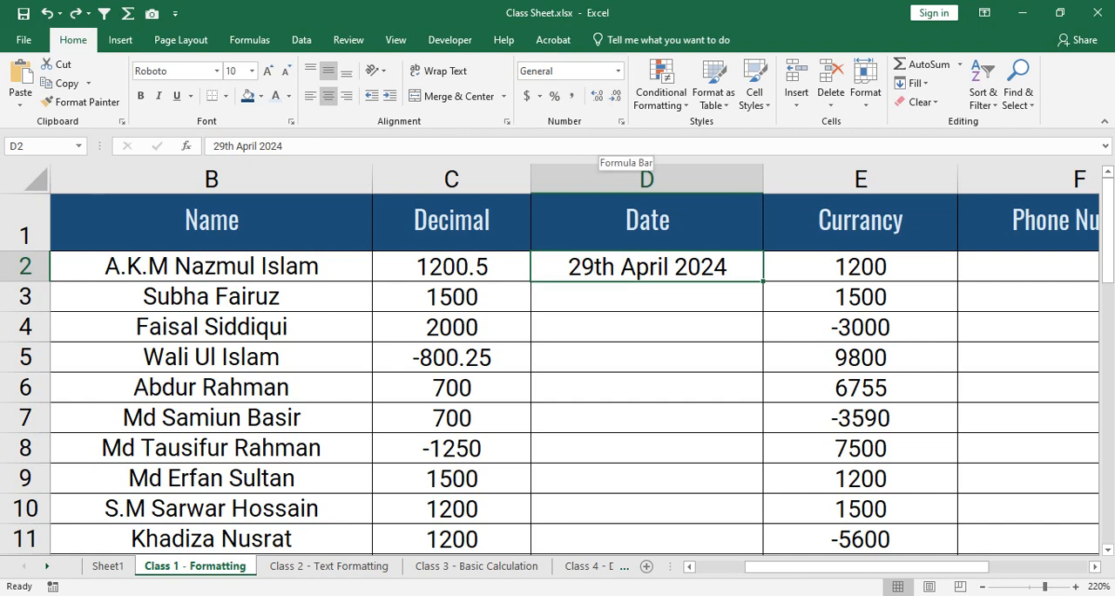
{"action": "left_click", "coordinate": [617, 70]}
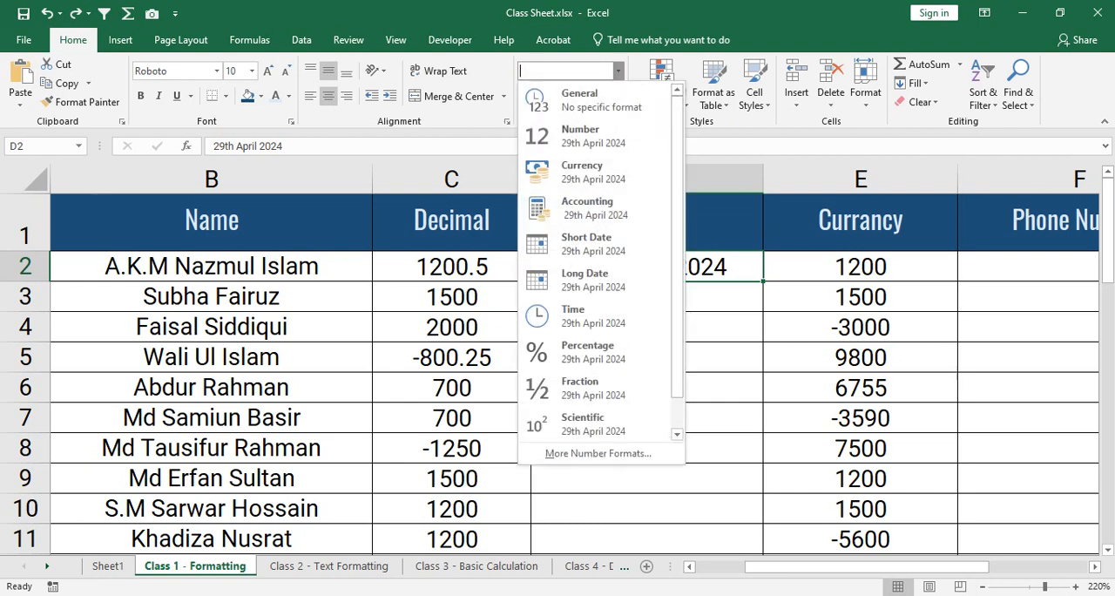
{"action": "key", "text": "Escape"}
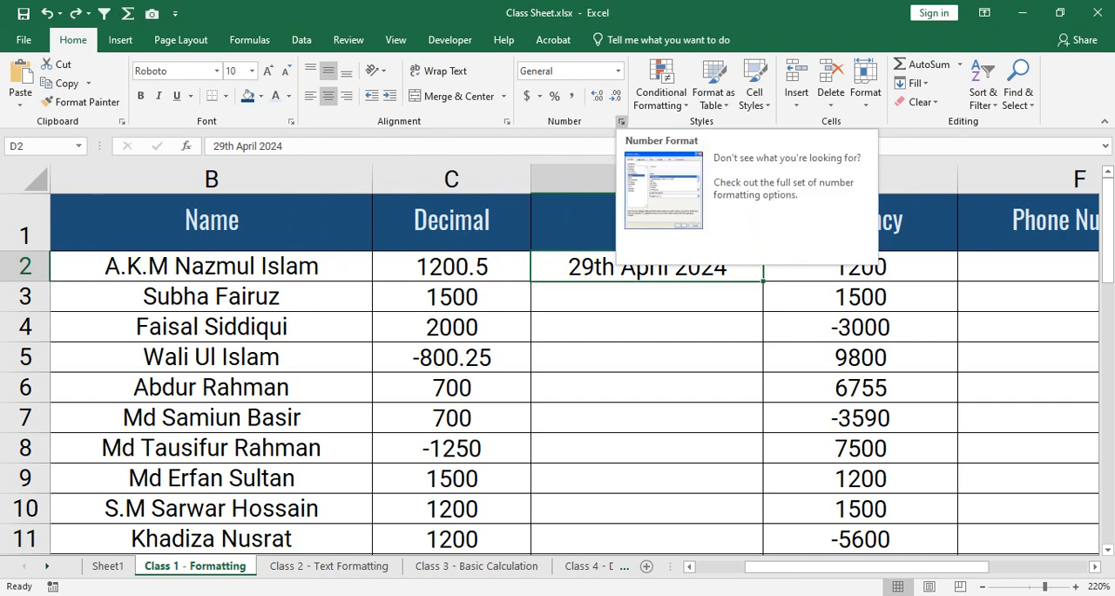
- Open the Format Cells number settings for D2 and examine the categories from Number through Custom
{"action": "left_click", "coordinate": [621, 121]}
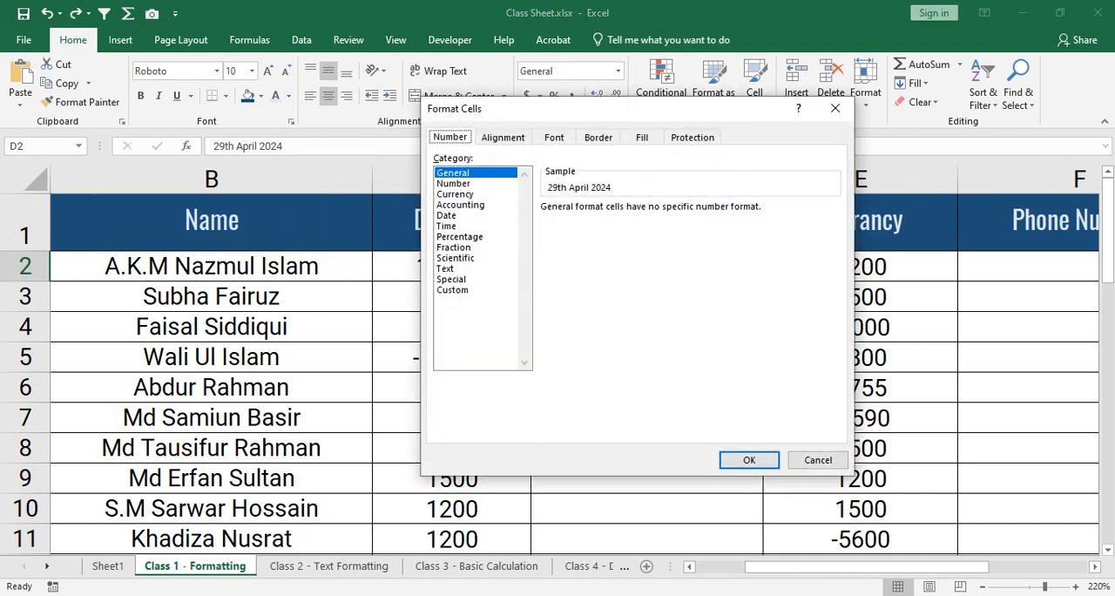
{"action": "left_click_drag", "start_coordinate": [610, 108], "coordinate": [266, 137]}
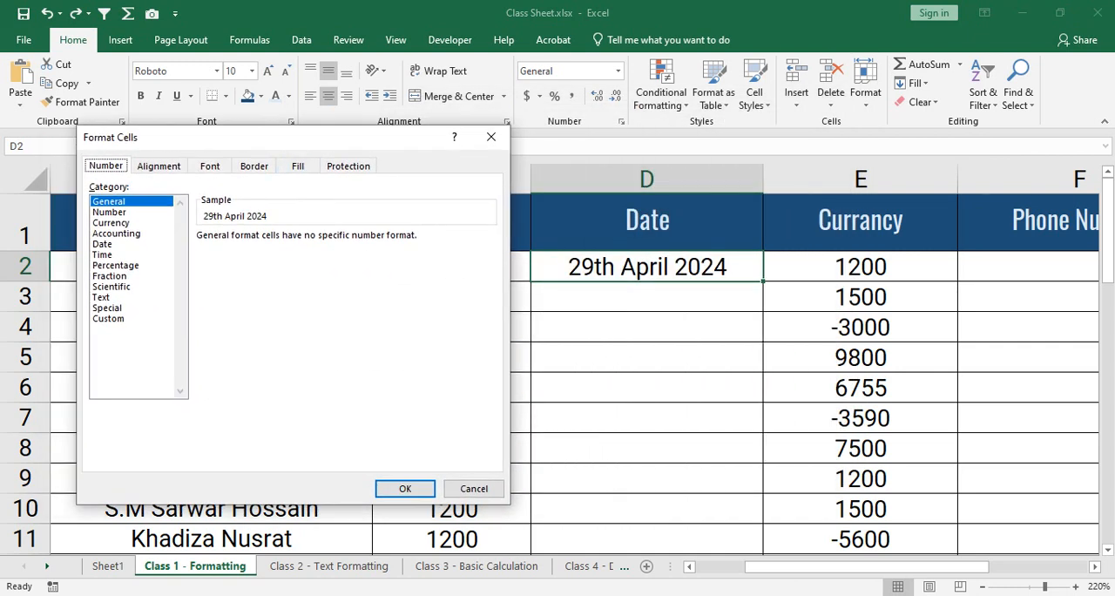
{"action": "left_click", "coordinate": [110, 212]}
{"action": "left_click", "coordinate": [111, 223]}
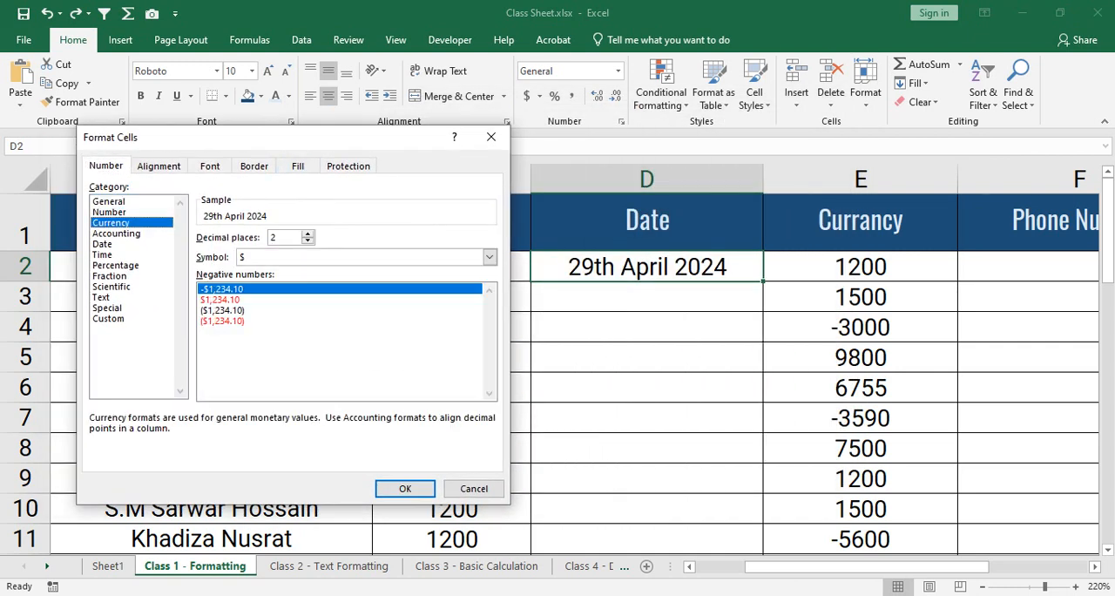
{"action": "left_click", "coordinate": [117, 234]}
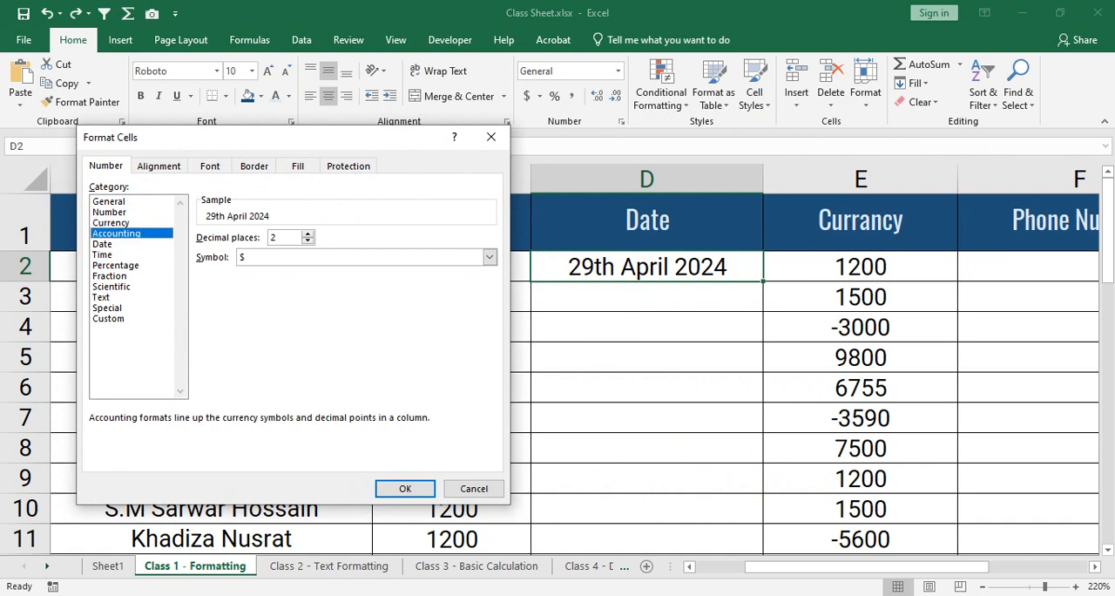
{"action": "left_click", "coordinate": [103, 244]}
{"action": "left_click", "coordinate": [103, 254]}
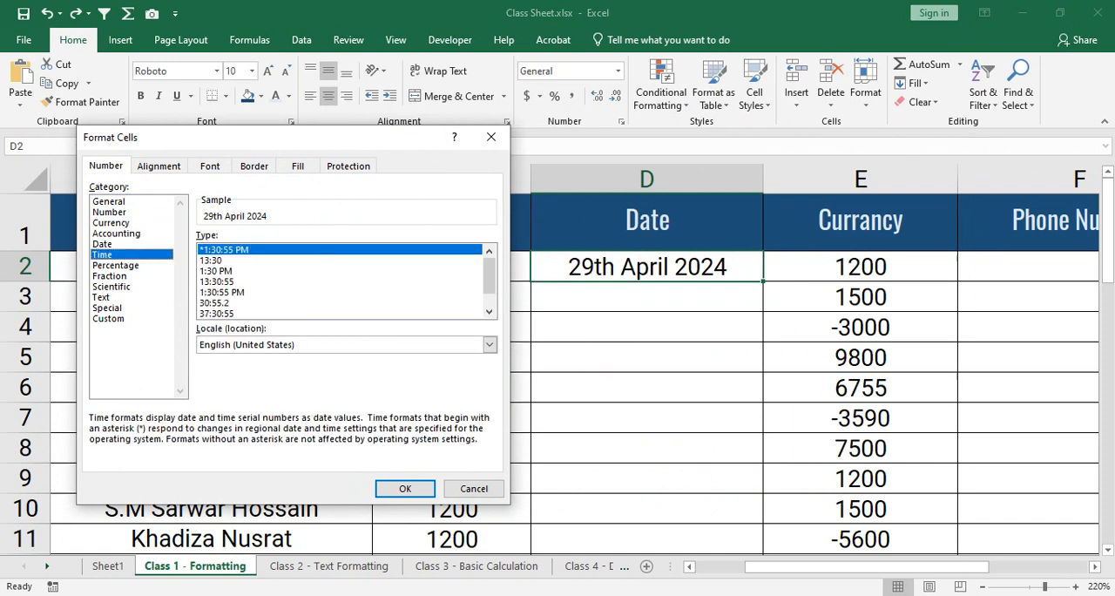
{"action": "left_click", "coordinate": [110, 276]}
{"action": "left_click", "coordinate": [115, 266]}
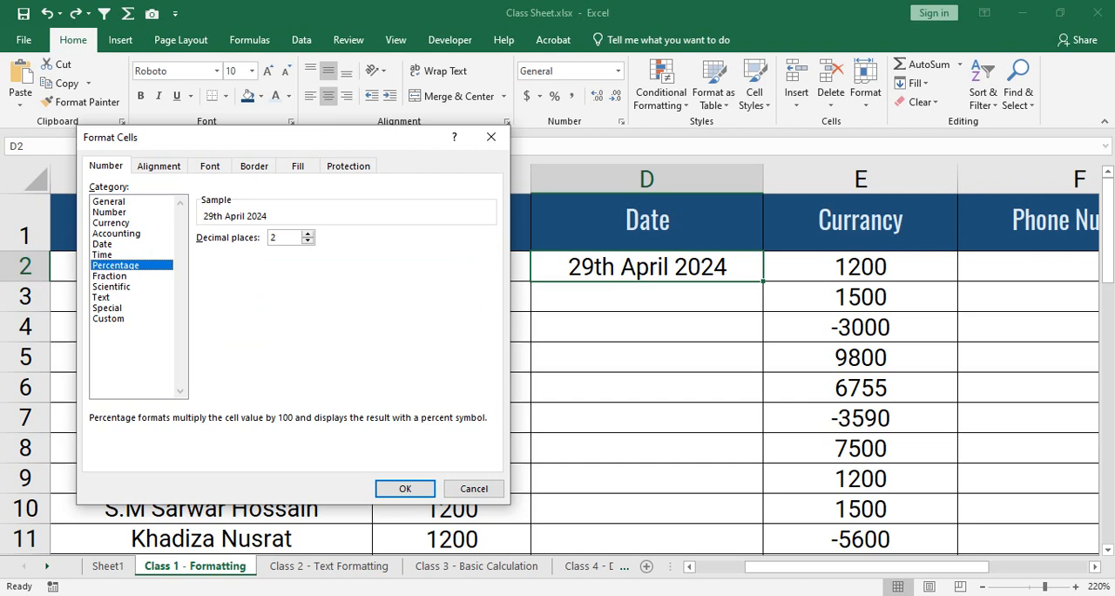
{"action": "left_click", "coordinate": [110, 276]}
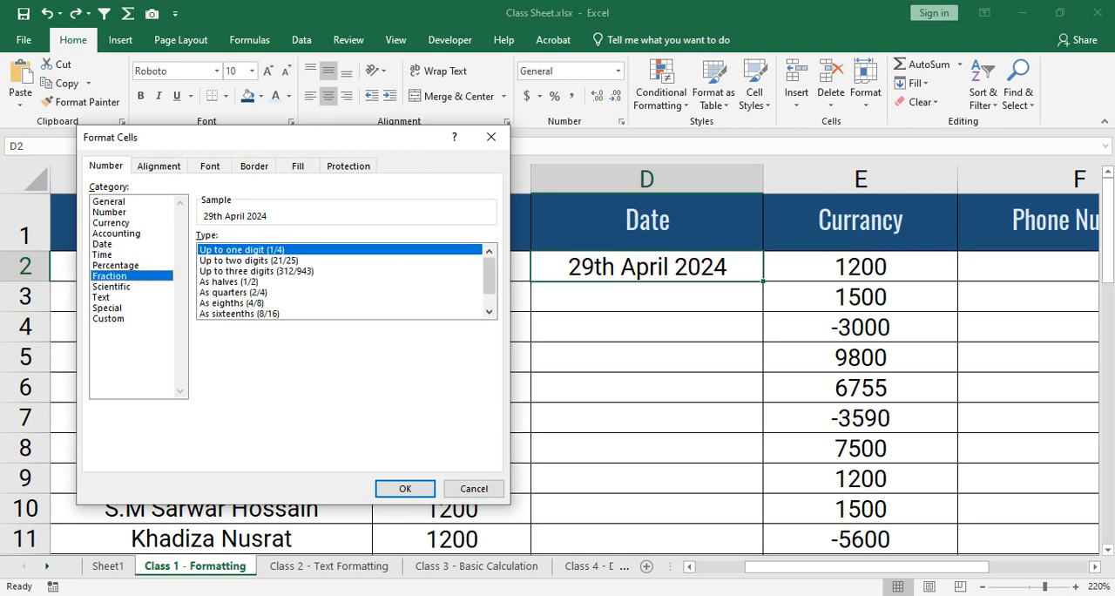
{"action": "left_click", "coordinate": [111, 286]}
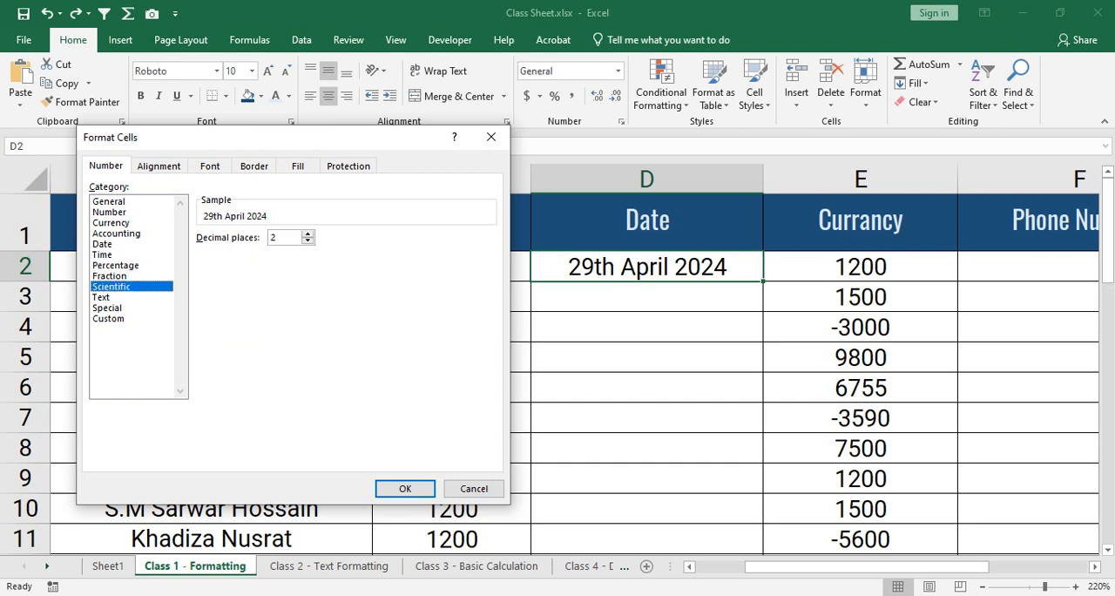
{"action": "left_click", "coordinate": [102, 297]}
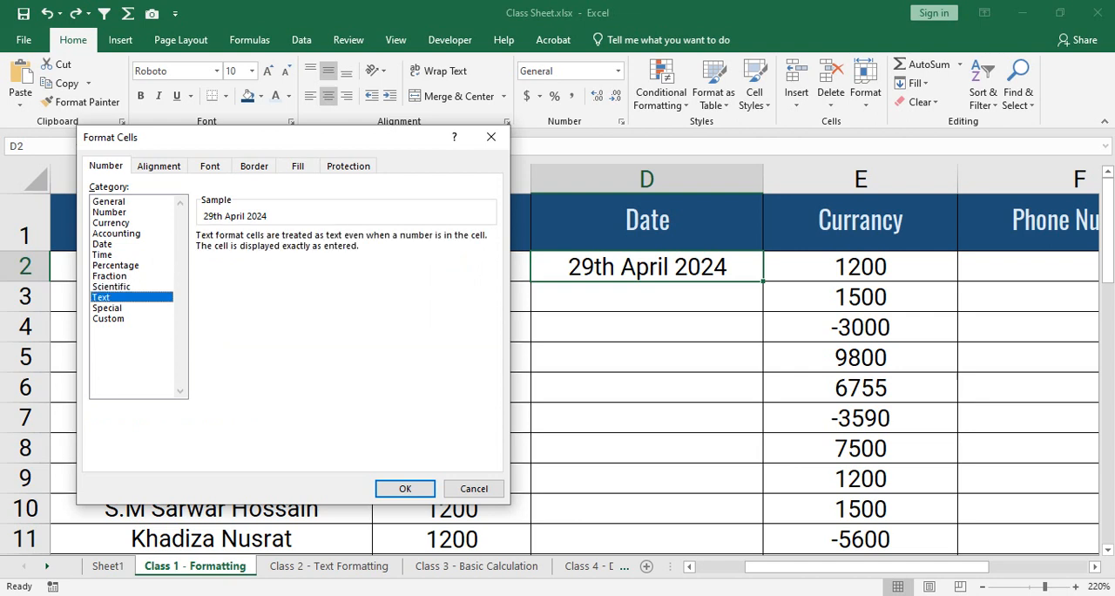
{"action": "left_click", "coordinate": [107, 307]}
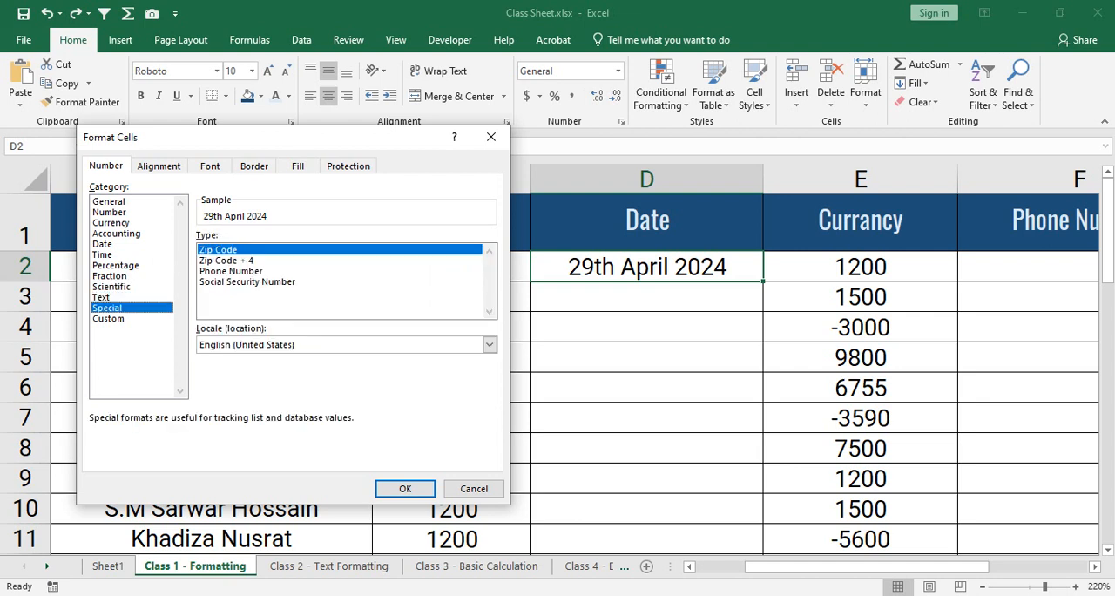
{"action": "left_click", "coordinate": [109, 319]}
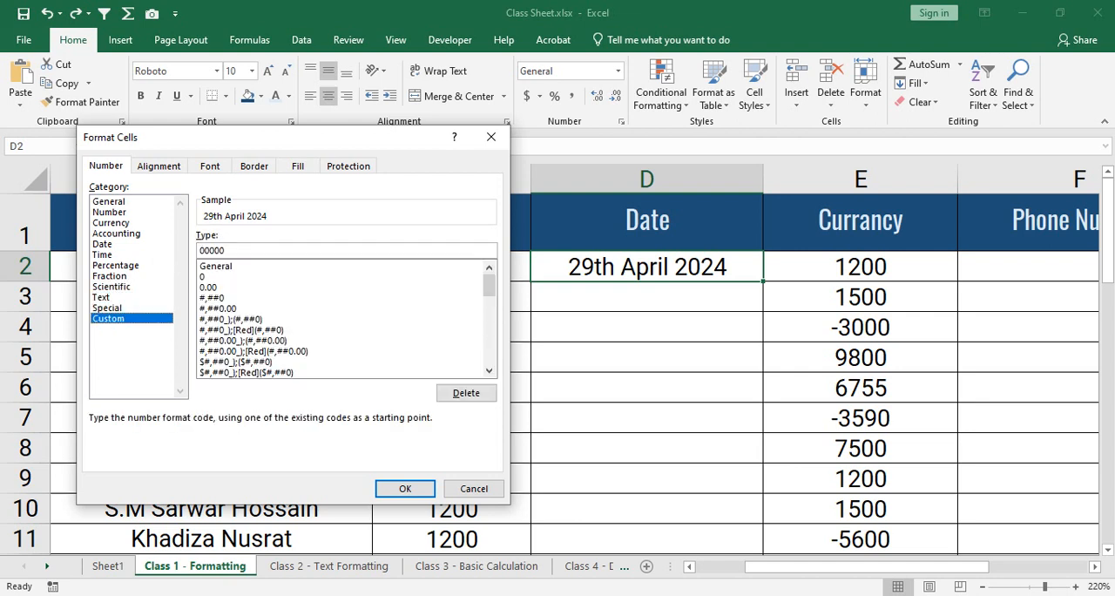
{"action": "mouse_move", "coordinate": [489, 285]}
{"action": "left_mouse_down"}
{"action": "mouse_move", "coordinate": [489, 352]}
{"action": "mouse_move", "coordinate": [489, 283]}
{"action": "left_mouse_up"}
{"action": "left_click", "coordinate": [226, 251]}
- Format cell D2 with the Date category's March 14, 2012 type
{"action": "left_click", "coordinate": [103, 244]}
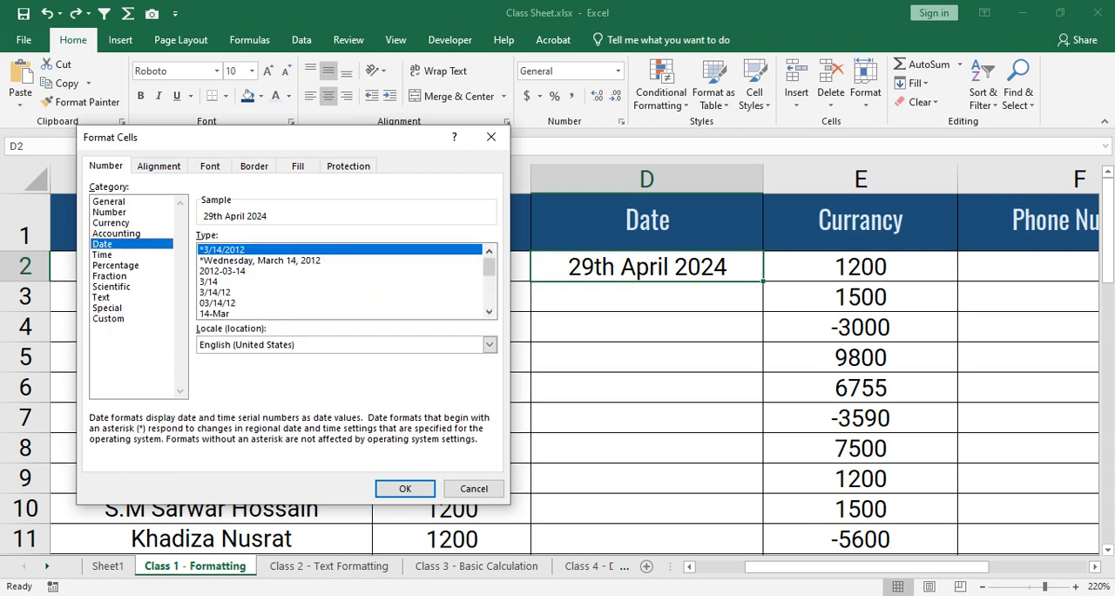
{"action": "left_click_drag", "start_coordinate": [489, 267], "coordinate": [489, 276]}
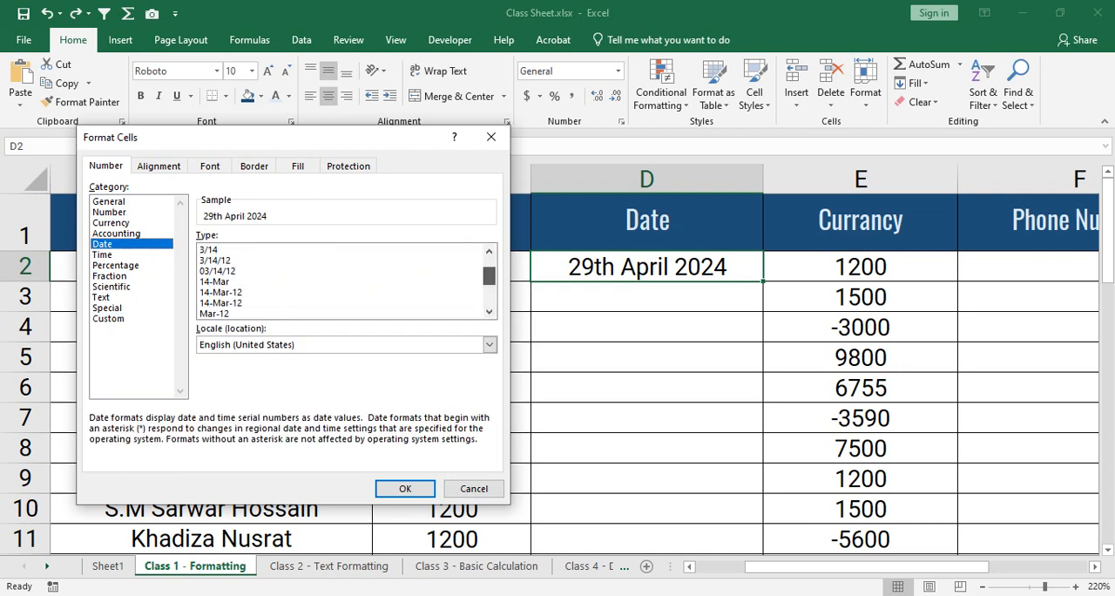
{"action": "left_click", "coordinate": [221, 293]}
{"action": "left_click", "coordinate": [222, 303]}
{"action": "left_click", "coordinate": [216, 282]}
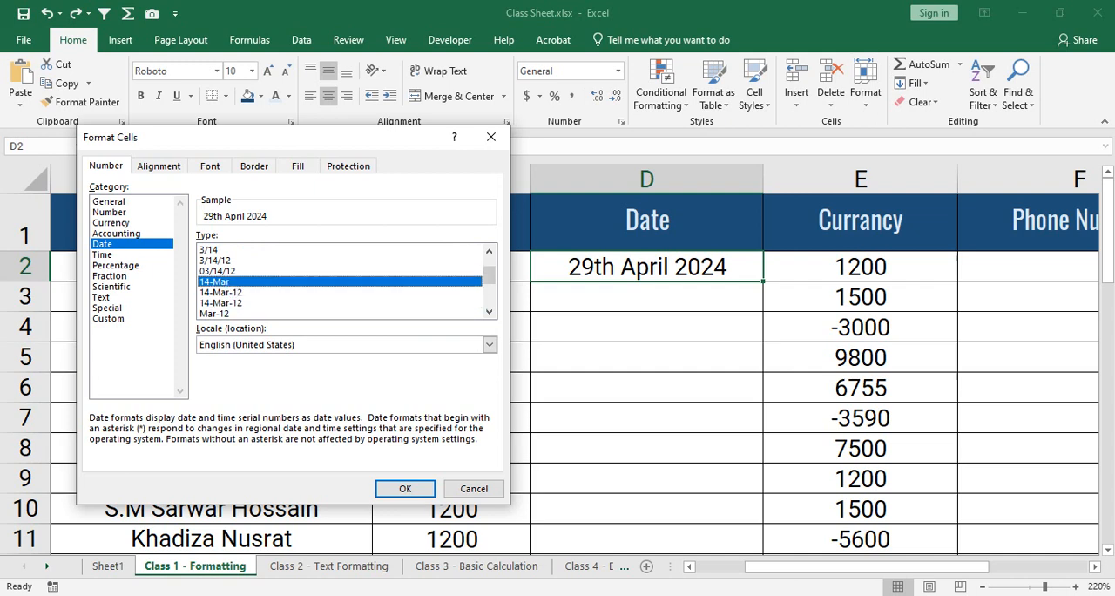
{"action": "left_click", "coordinate": [222, 292]}
{"action": "left_click", "coordinate": [221, 303]}
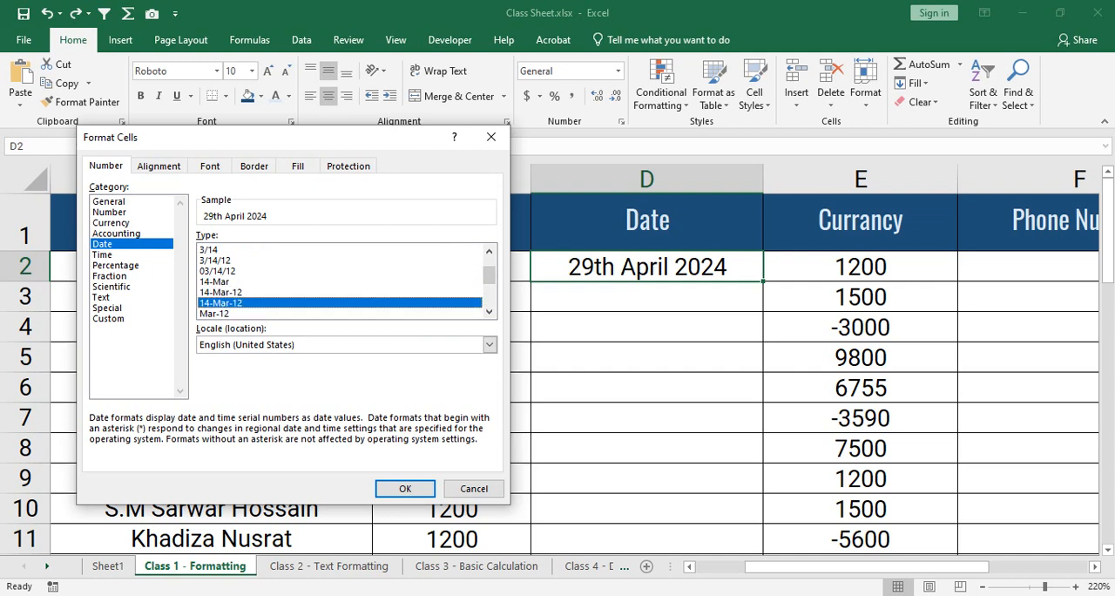
{"action": "left_click", "coordinate": [216, 260]}
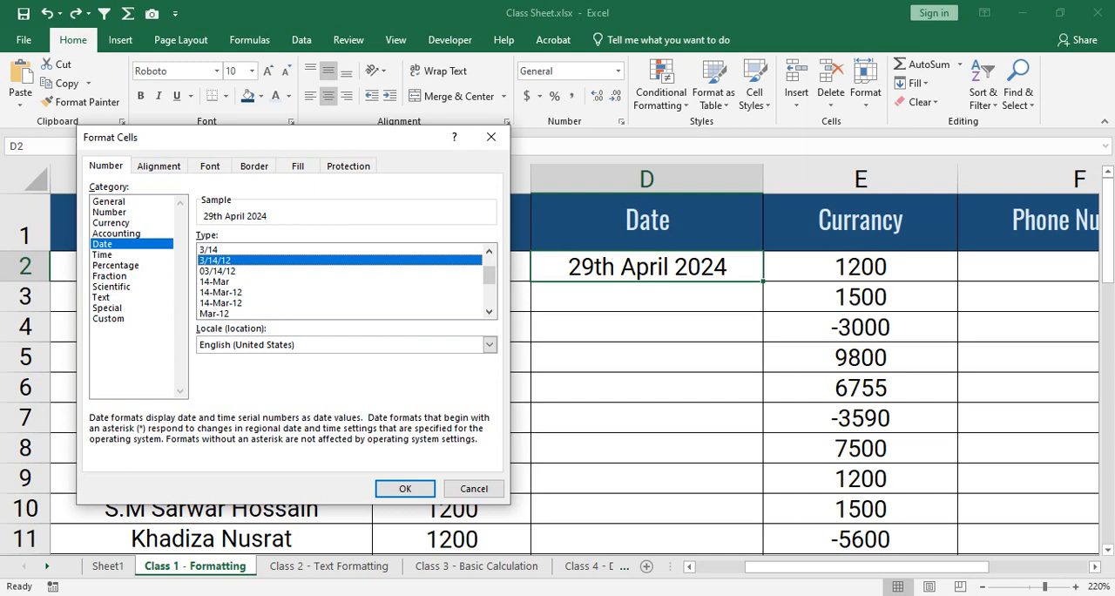
{"action": "left_click", "coordinate": [244, 303]}
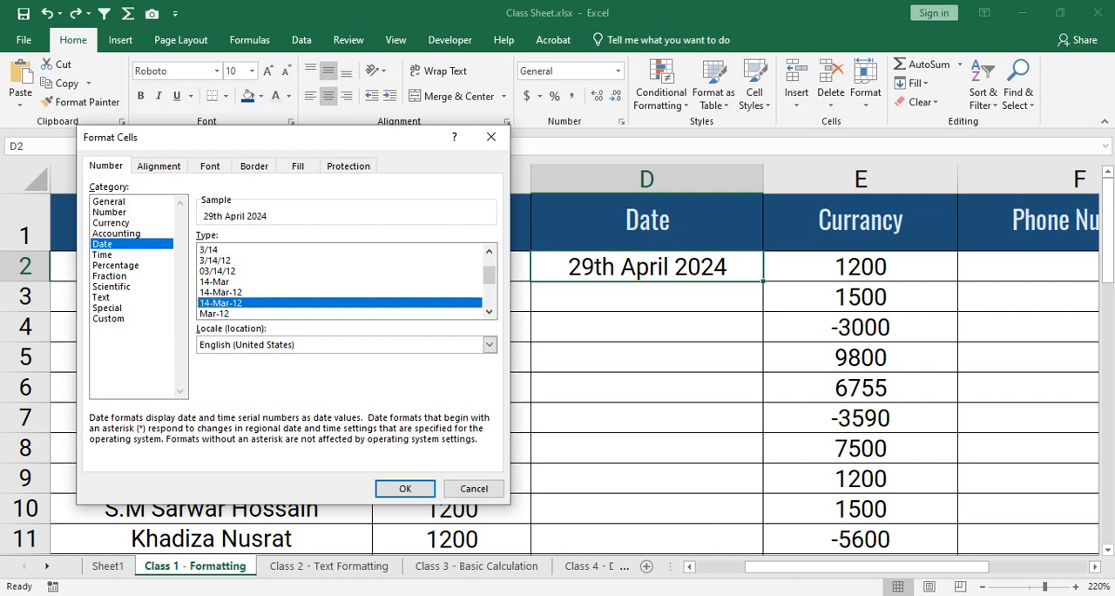
{"action": "left_click_drag", "start_coordinate": [489, 276], "coordinate": [490, 284]}
{"action": "left_click", "coordinate": [253, 303]}
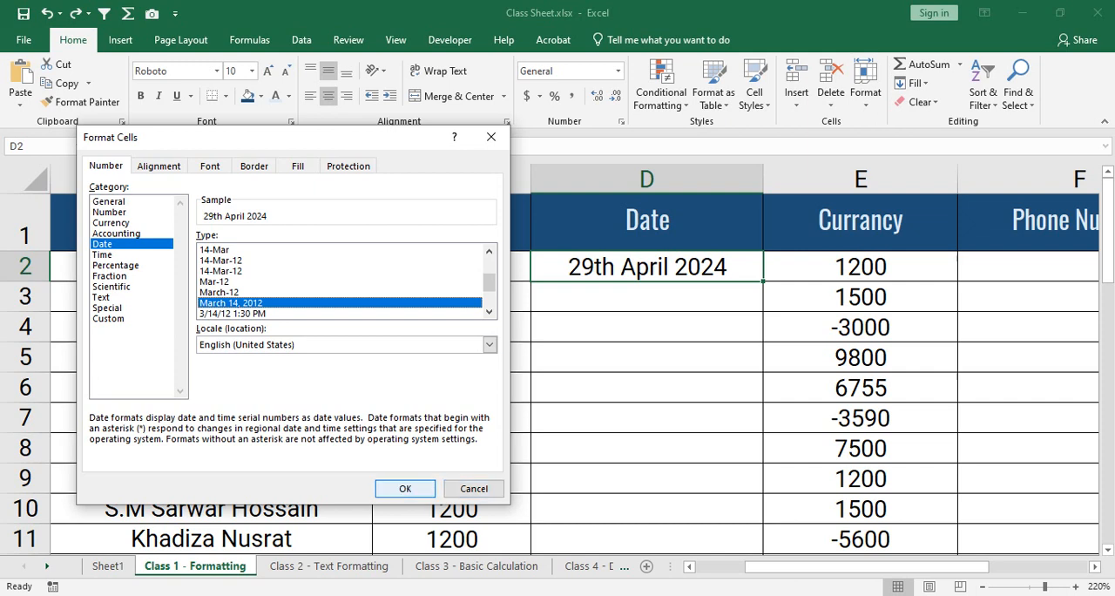
{"action": "key", "text": "Return"}
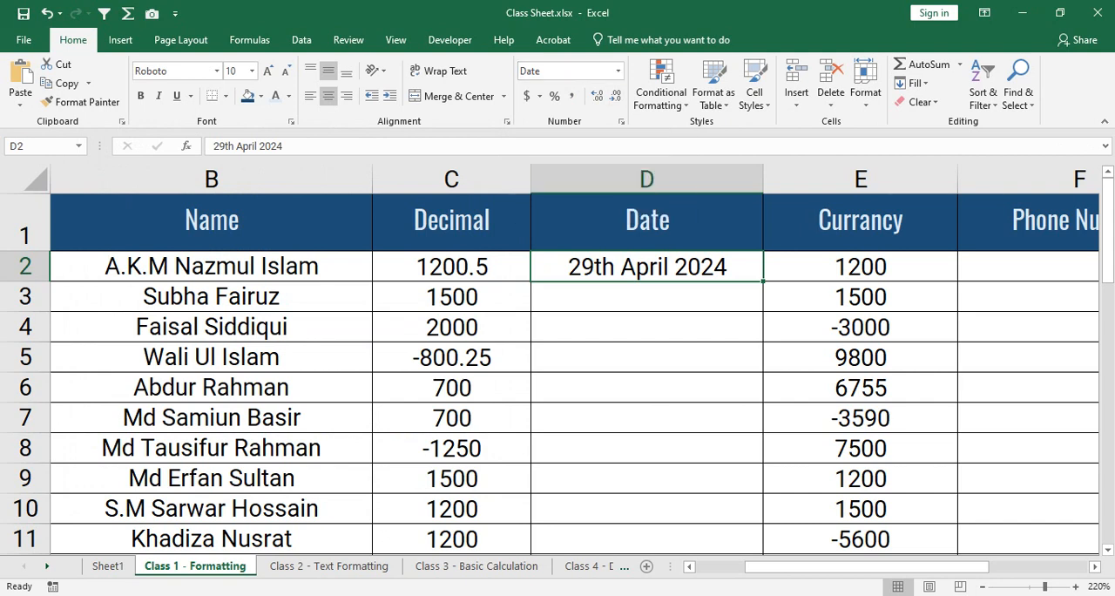
- Review the date types in D2's Format Cells settings, keeping March 14, 2012
{"action": "left_click", "coordinate": [622, 122]}
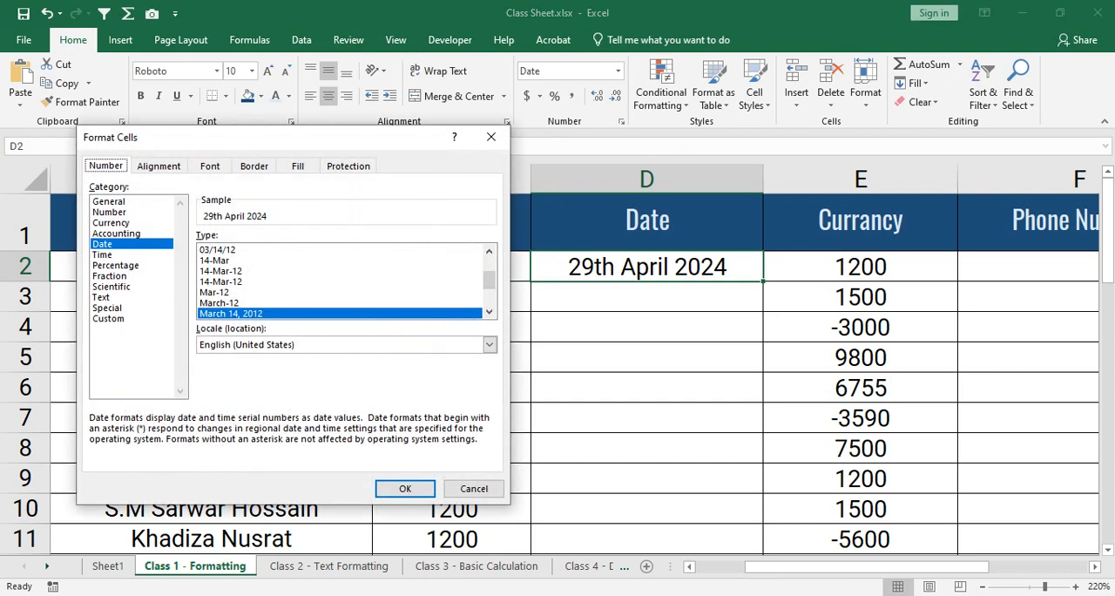
{"action": "scroll", "coordinate": [347, 281], "scroll_direction": "down", "scroll_amount": 1}
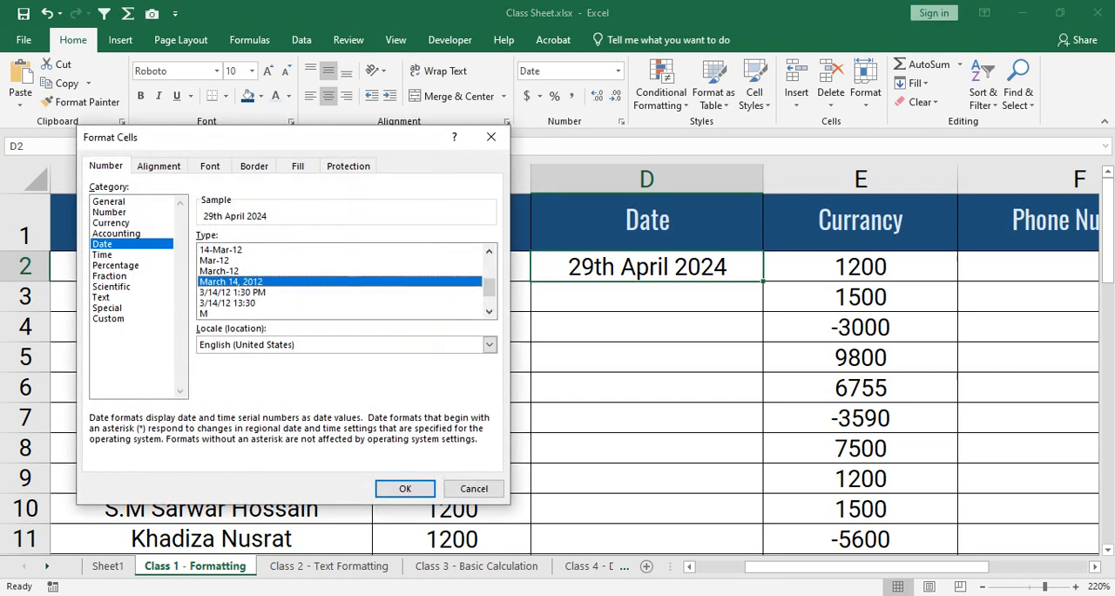
{"action": "left_click", "coordinate": [405, 489]}
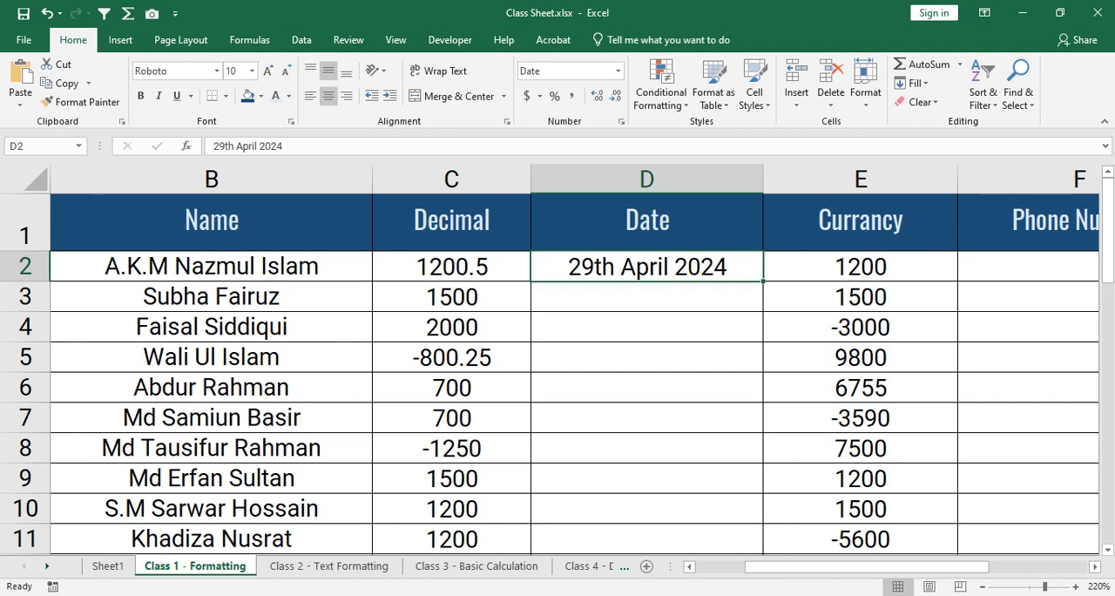
- Select the Date column's data cells from D2 to D38, and return to only D2
{"action": "left_click_drag", "start_coordinate": [647, 267], "coordinate": [754, 485]}
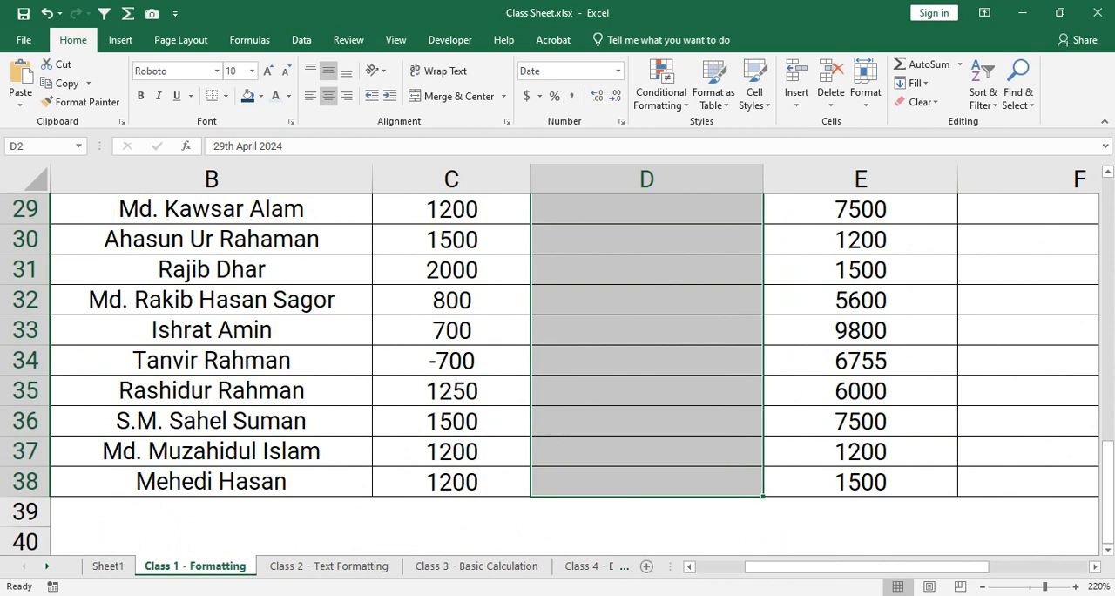
{"action": "scroll", "coordinate": [754, 486], "scroll_direction": "up", "scroll_amount": 10}
{"action": "left_click", "coordinate": [647, 267]}
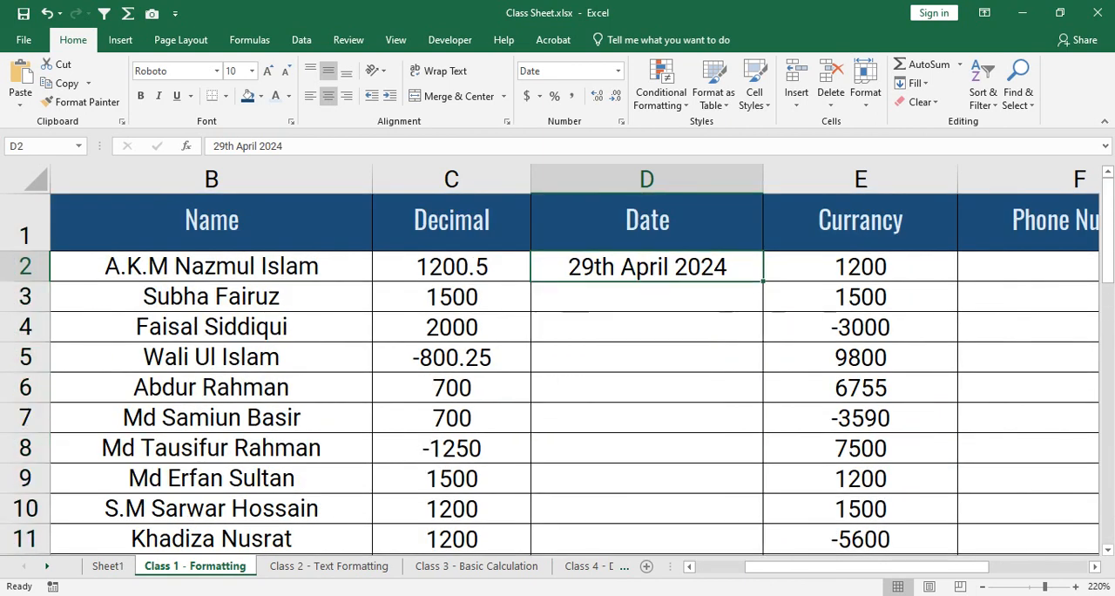
- Format the Date column's data cells D2 to D38 with the Date category's March 14, 2012 type
{"action": "left_click", "coordinate": [646, 179]}
{"action": "left_click", "coordinate": [646, 222]}
{"action": "left_click", "coordinate": [646, 267]}
{"action": "scroll", "coordinate": [550, 374], "scroll_direction": "down", "scroll_amount": 11}
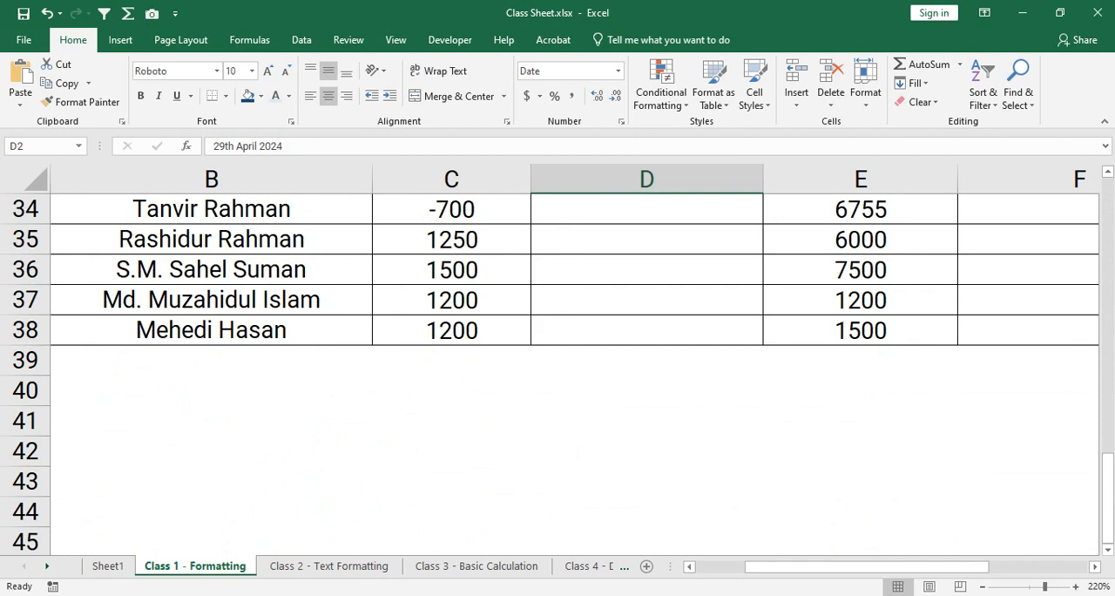
{"action": "left_click", "coordinate": [749, 335], "text": "shift"}
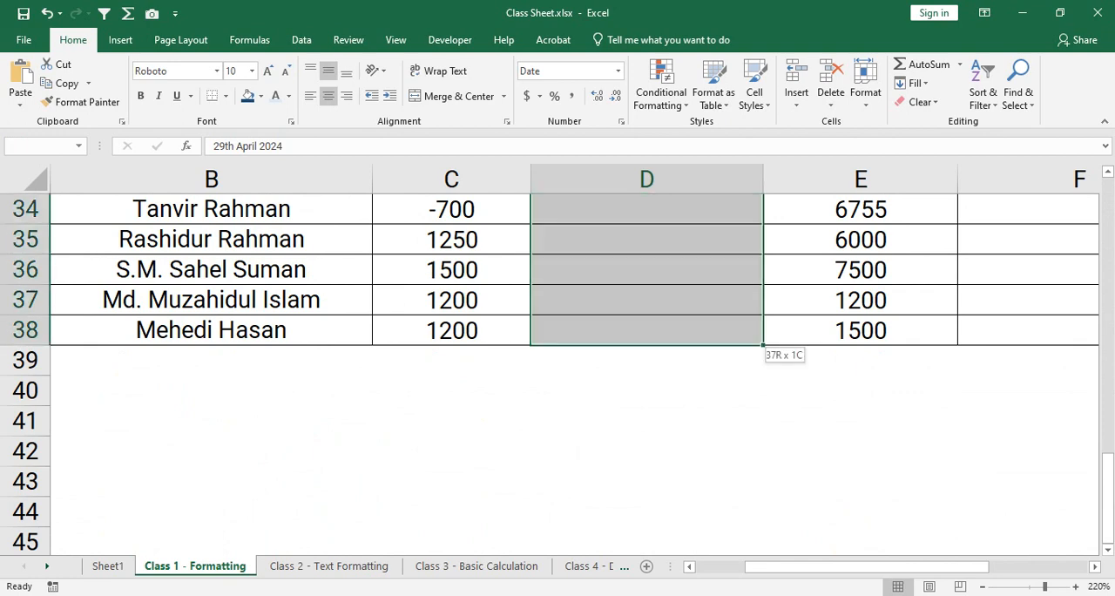
{"action": "scroll", "coordinate": [557, 374], "scroll_direction": "up", "scroll_amount": 11}
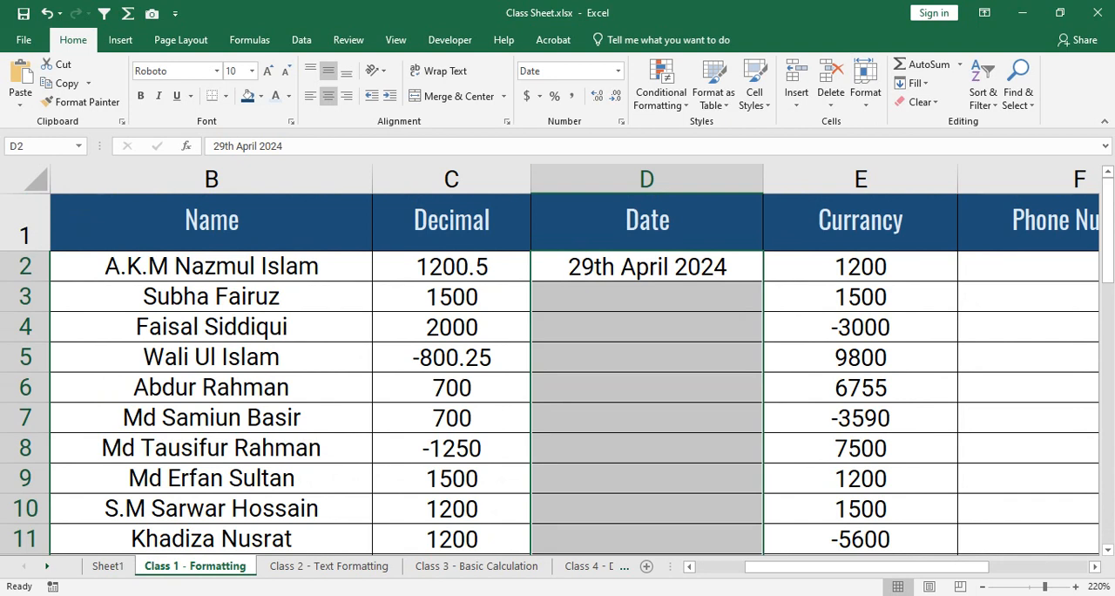
{"action": "left_click", "coordinate": [621, 121]}
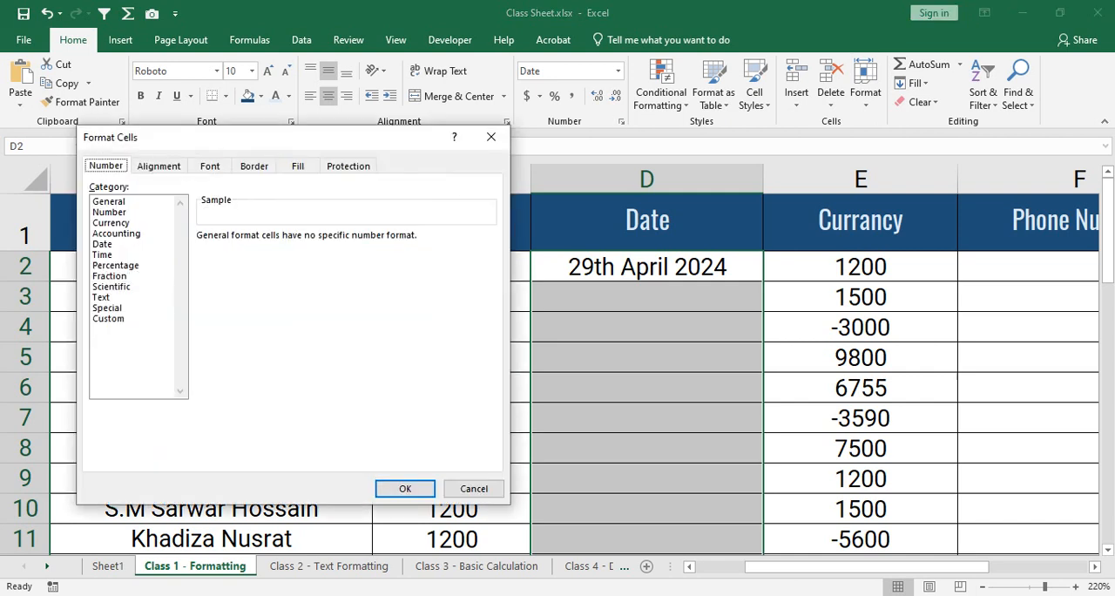
{"action": "left_click", "coordinate": [103, 244]}
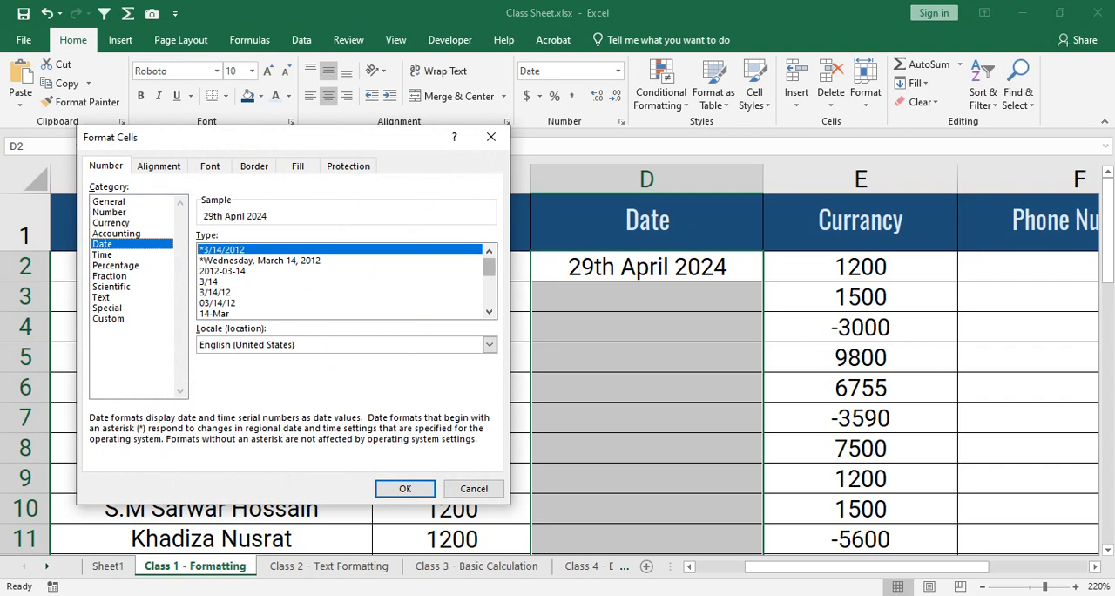
{"action": "left_click_drag", "start_coordinate": [489, 266], "coordinate": [490, 285]}
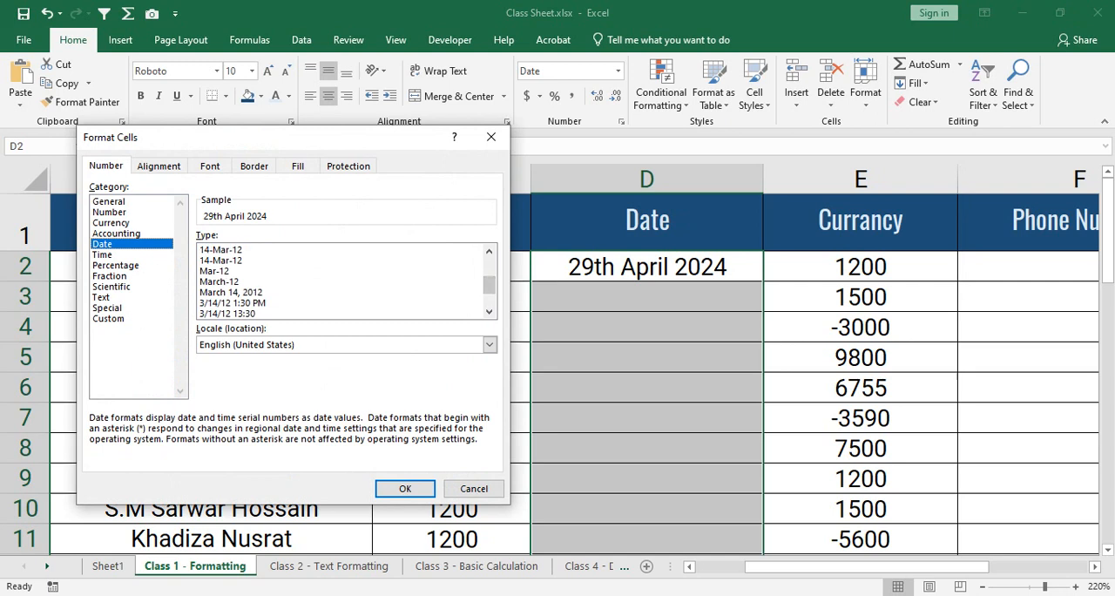
{"action": "left_click", "coordinate": [232, 293]}
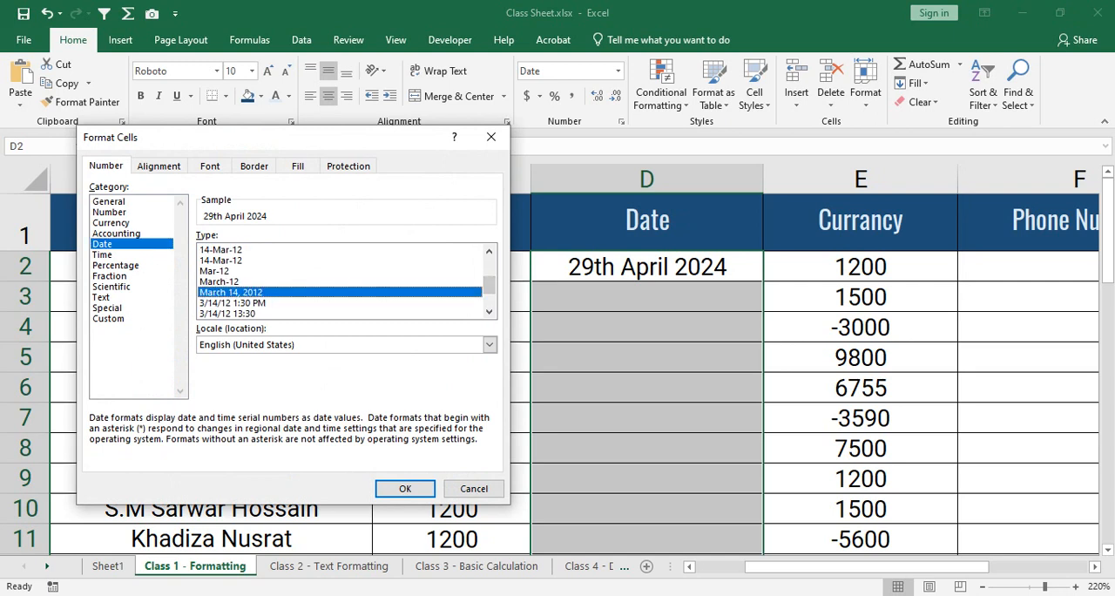
{"action": "left_click", "coordinate": [405, 489]}
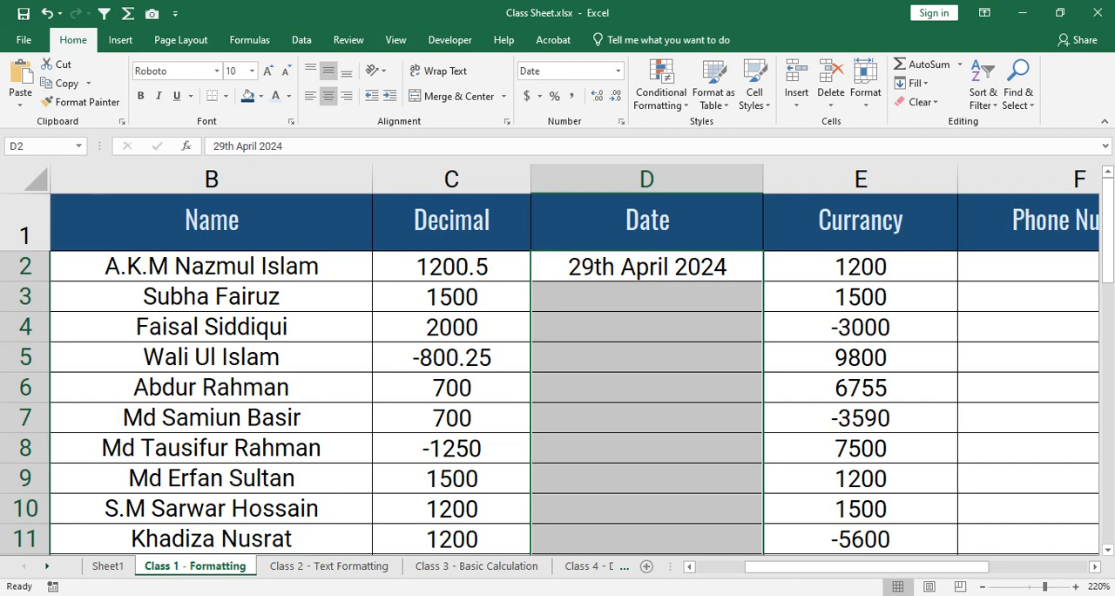
- Replace the text date in cell D2 with 4/29/2024
{"action": "left_click", "coordinate": [647, 266]}
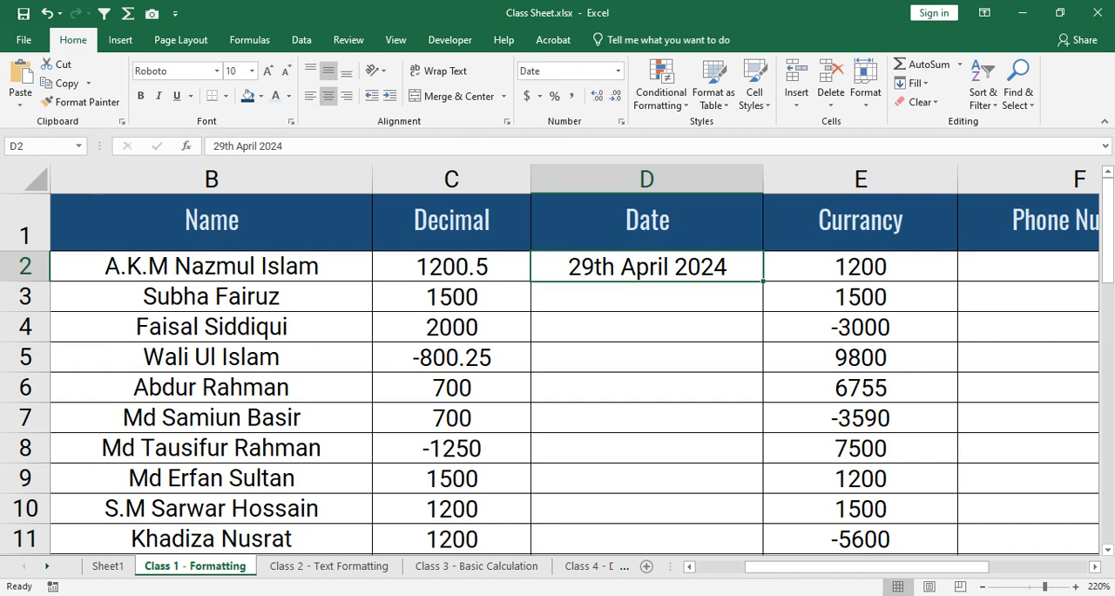
{"action": "type", "text": "4/"}
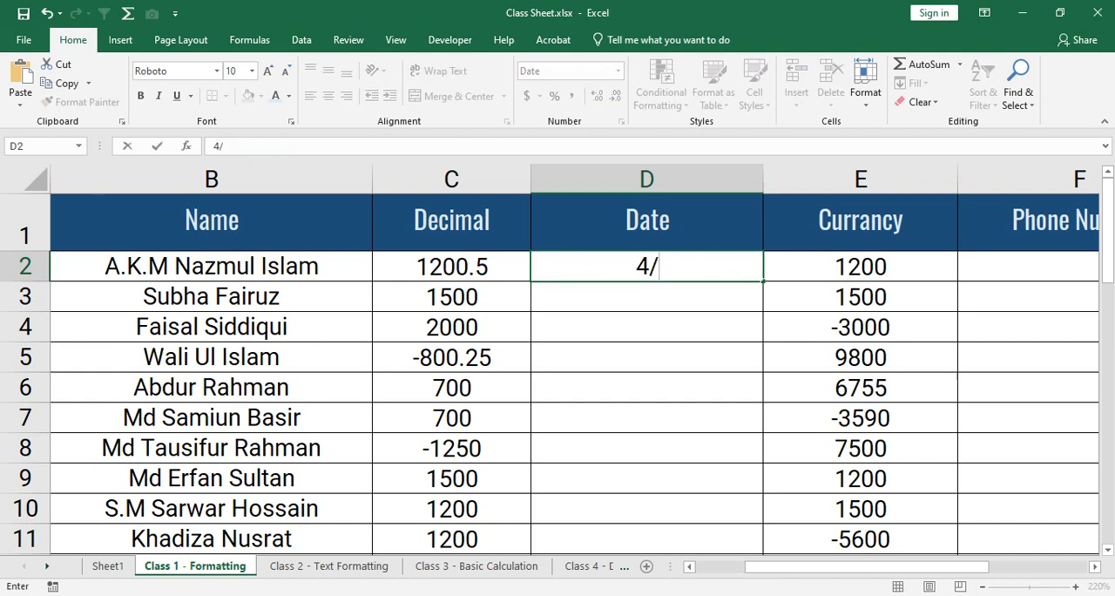
{"action": "type", "text": "29/2"}
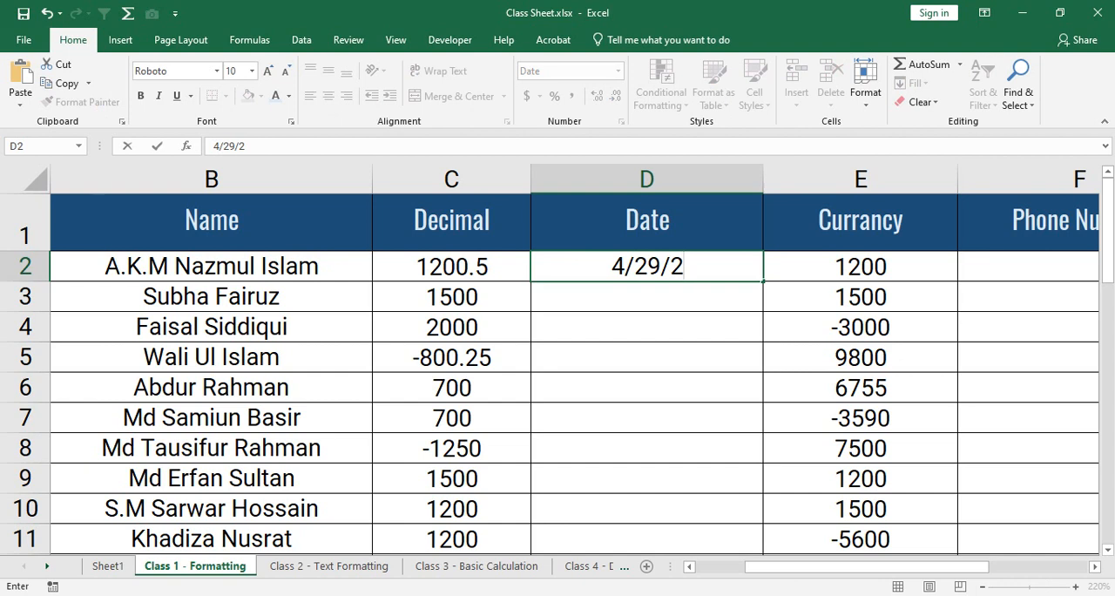
{"action": "type", "text": "024"}
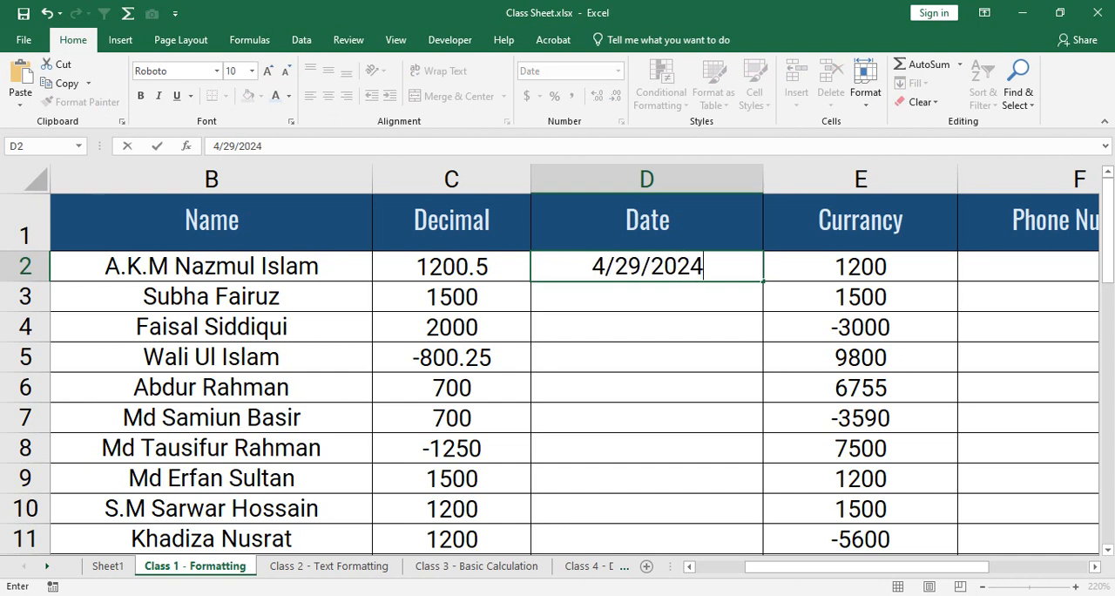
{"action": "key", "text": "Return"}
- Check the date type applied to D2 in the Format Cells settings, and leave it as is
{"action": "left_click", "coordinate": [646, 266]}
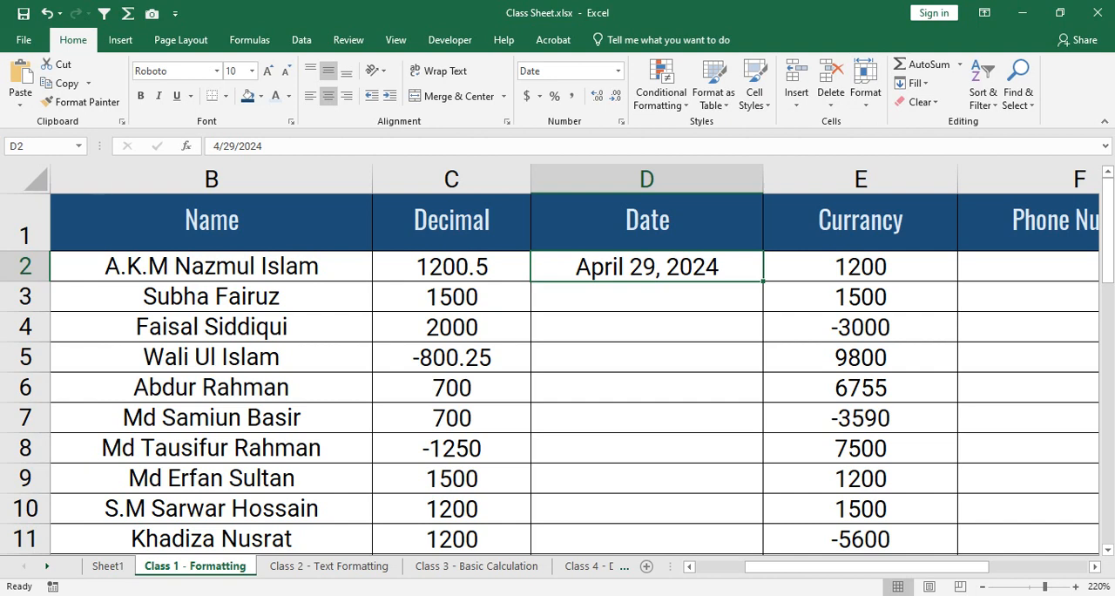
{"action": "left_click", "coordinate": [621, 121]}
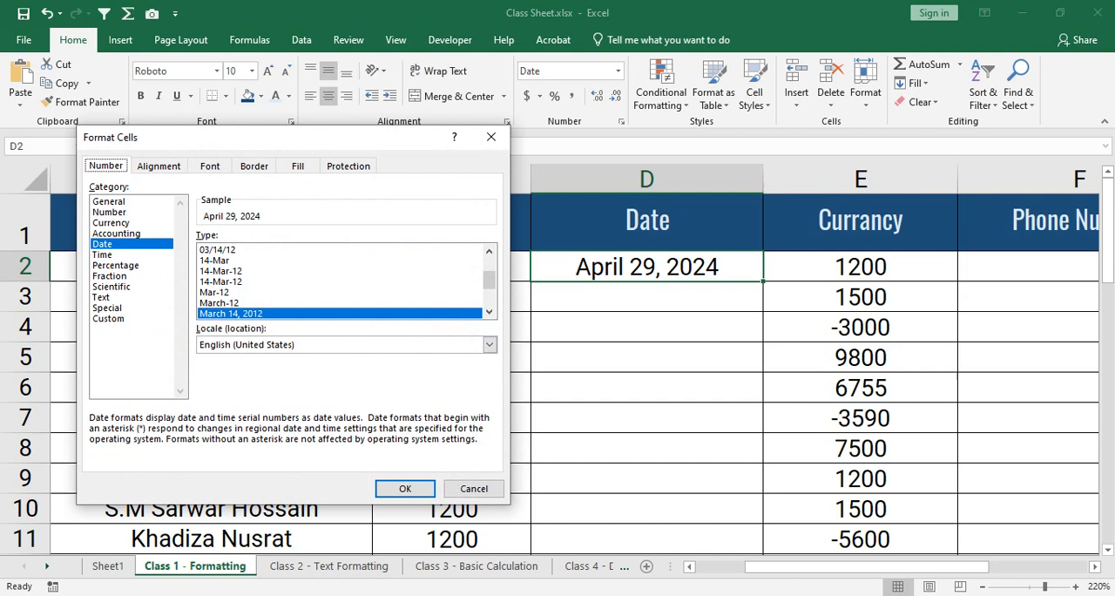
{"action": "left_click", "coordinate": [474, 487]}
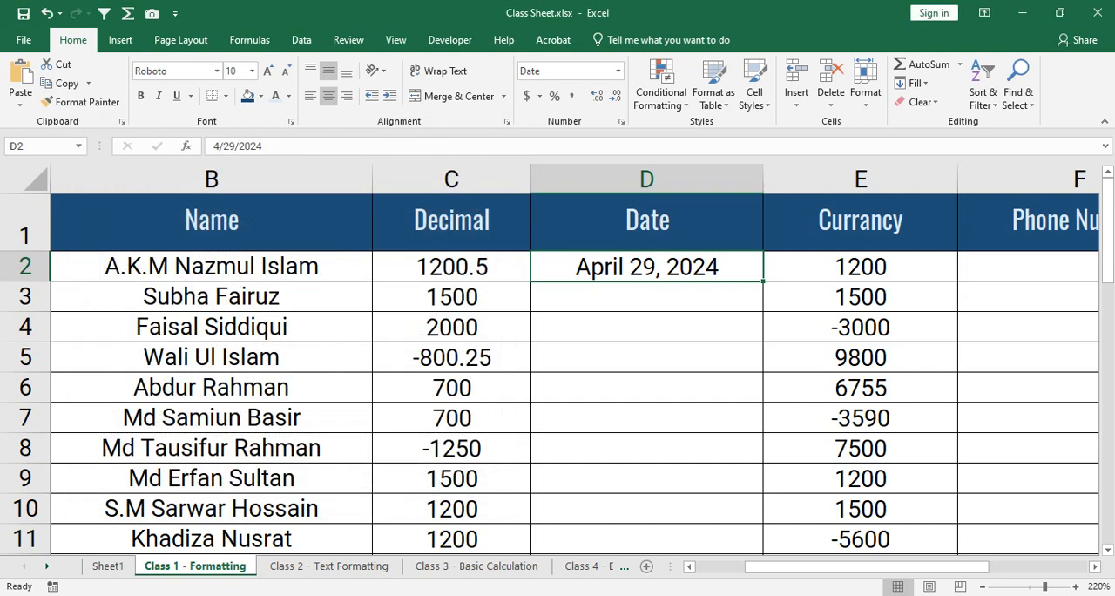
- Clear cell D2, enter the date 4/29/2024 again, and reselect the cell
{"action": "key", "text": "BackSpace"}
{"action": "key", "text": "Return"}
{"action": "key", "text": "Up"}
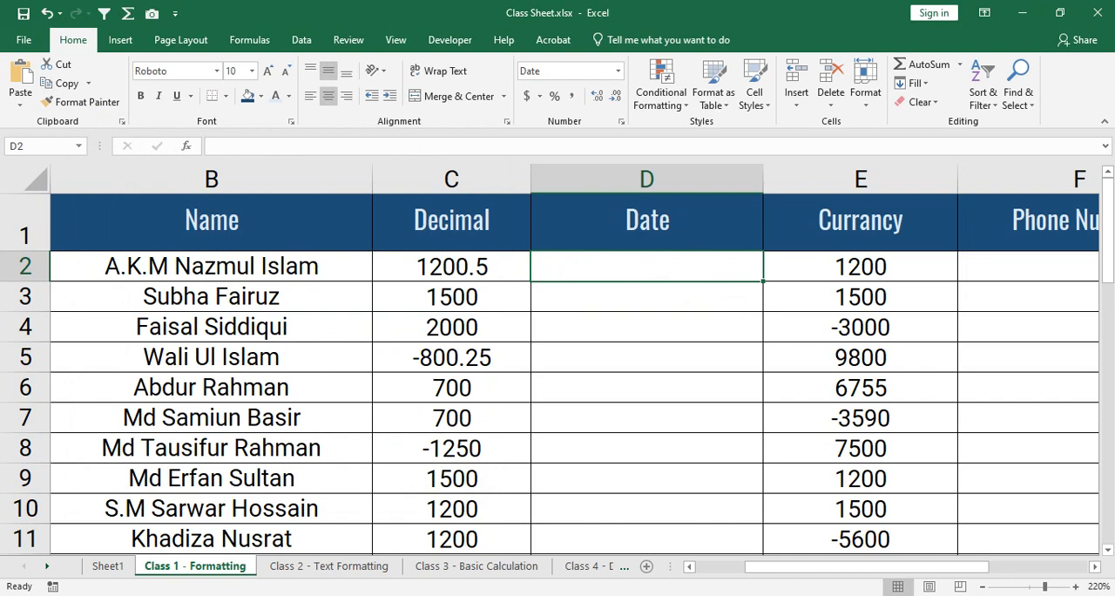
{"action": "type", "text": "4/29"}
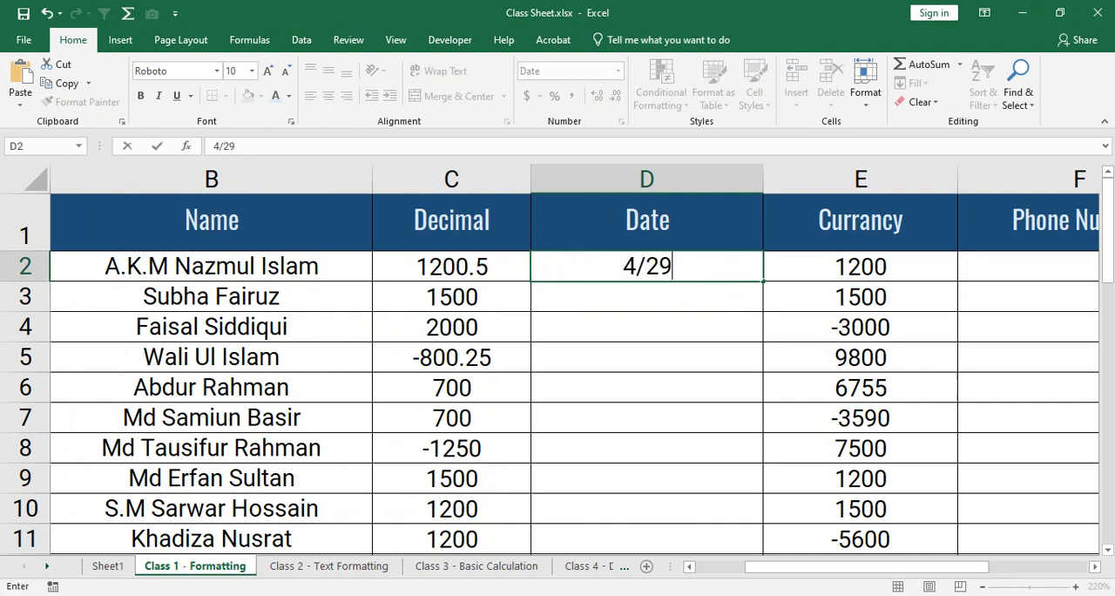
{"action": "type", "text": "/2024"}
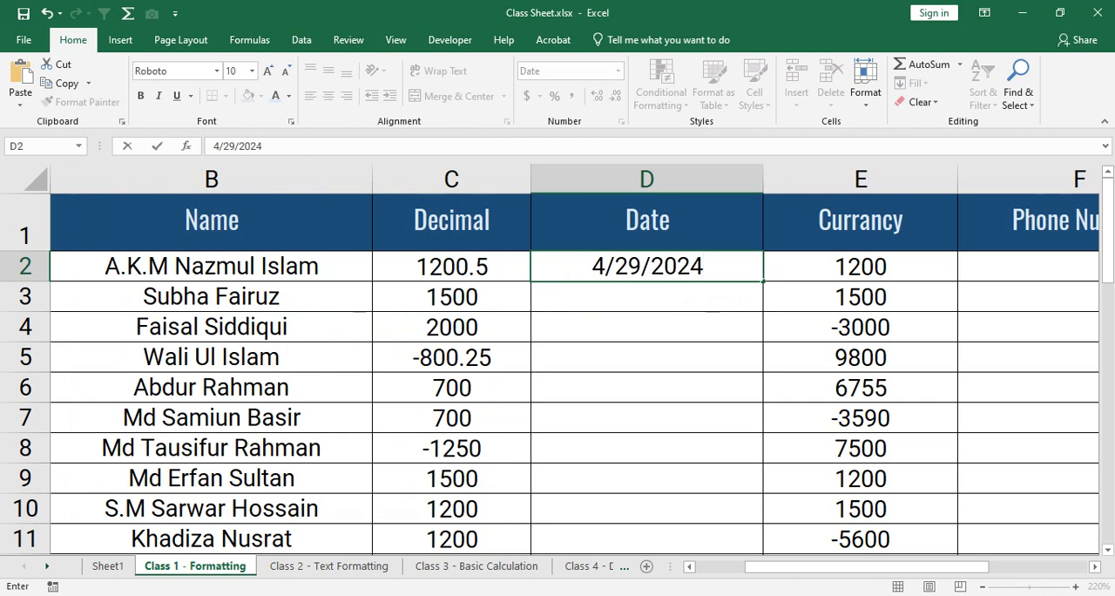
{"action": "key", "text": "Return"}
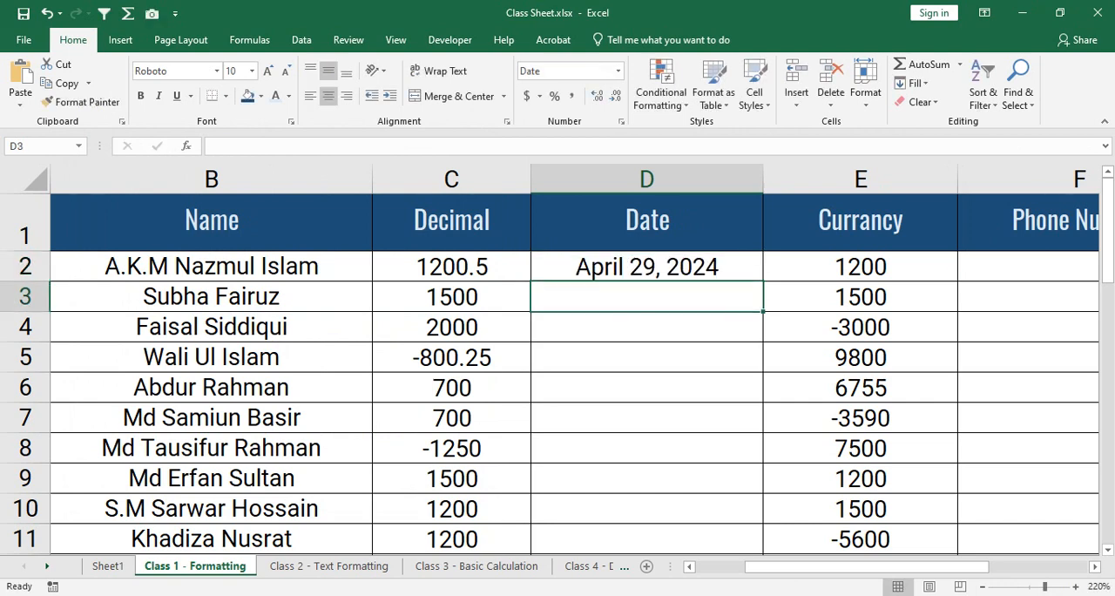
{"action": "key", "text": "Up"}
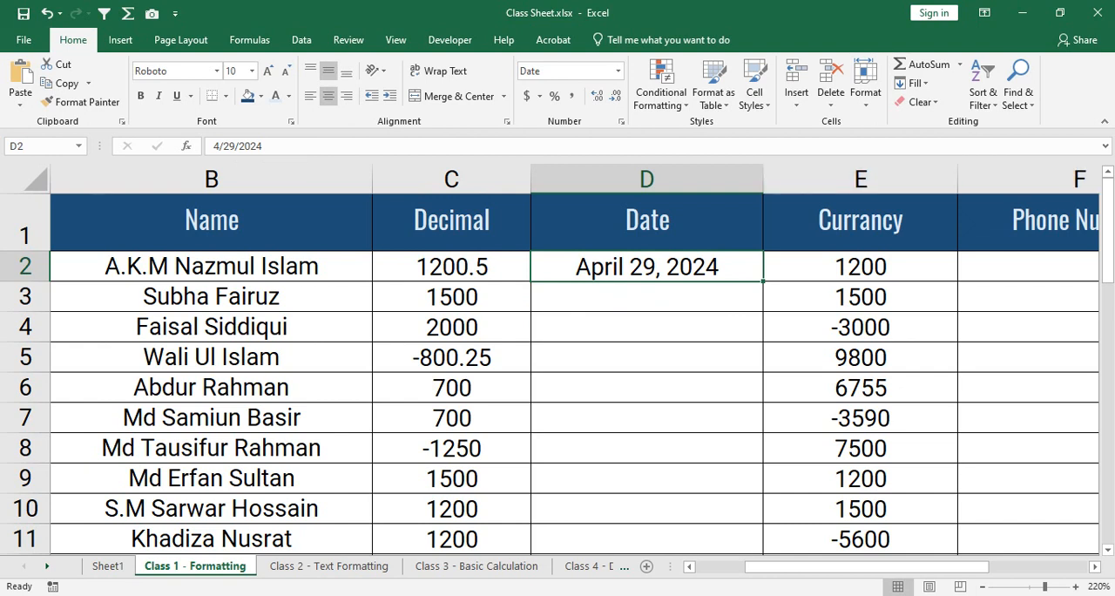
{"action": "left_click", "coordinate": [646, 357]}
{"action": "left_click", "coordinate": [646, 418]}
{"action": "left_click", "coordinate": [647, 357]}
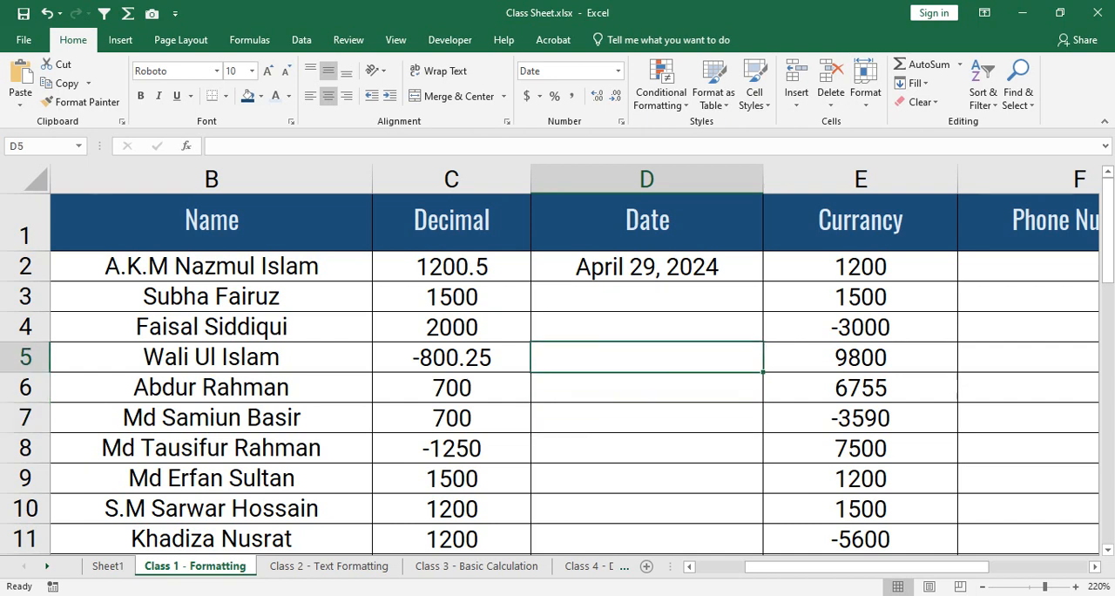
{"action": "left_click", "coordinate": [646, 326]}
{"action": "left_click", "coordinate": [646, 297]}
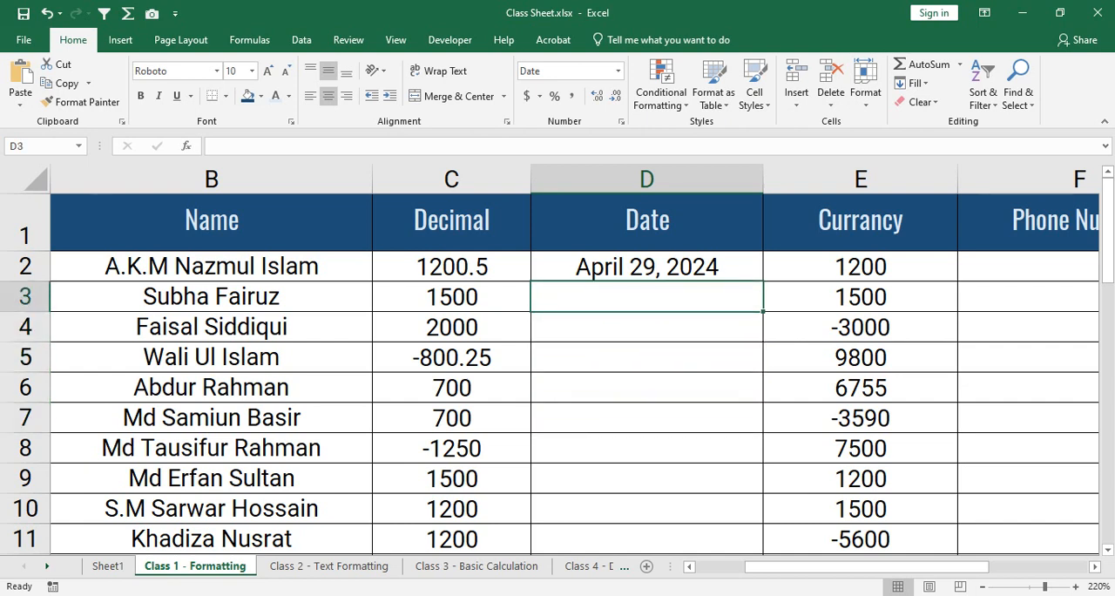
- Compare D2's underlying date value in the formula bar with the date displayed in the cell
{"action": "left_click", "coordinate": [646, 266]}
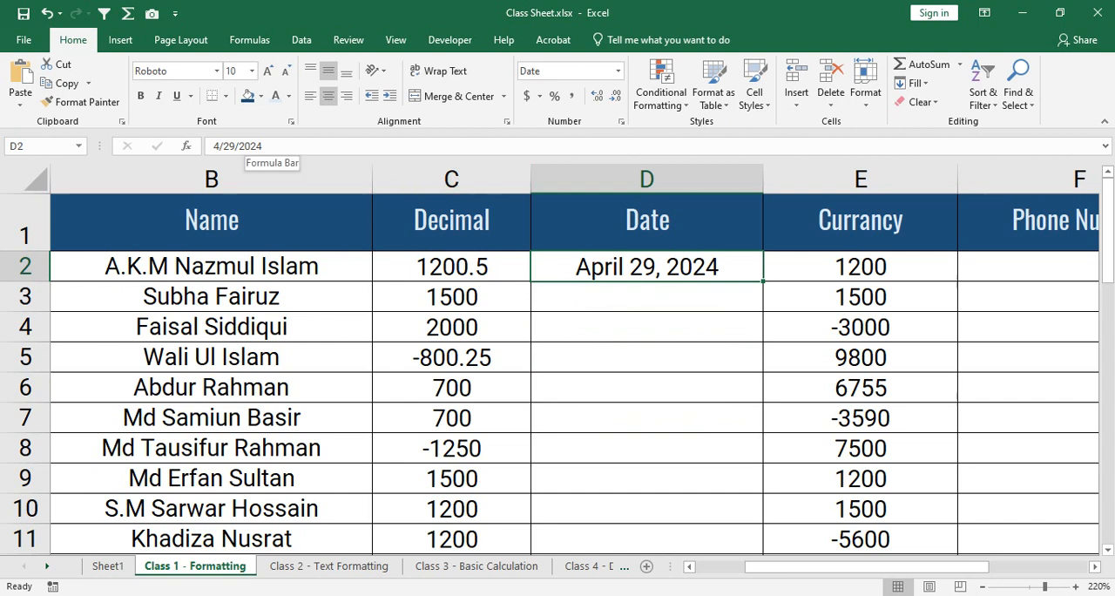
{"action": "left_click", "coordinate": [265, 148]}
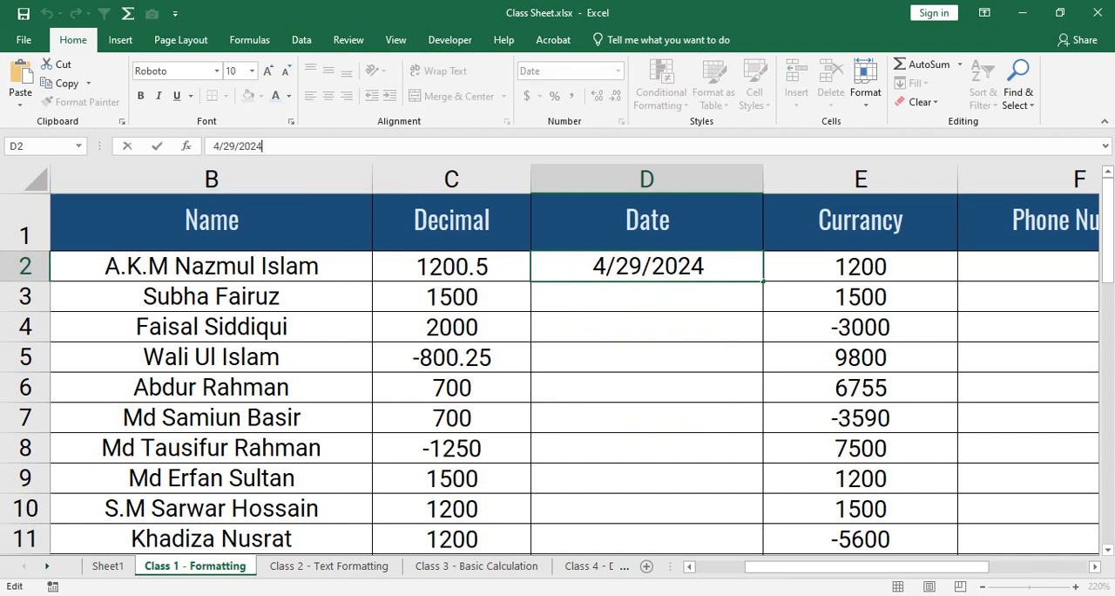
{"action": "key", "text": "Return"}
{"action": "left_click", "coordinate": [646, 267]}
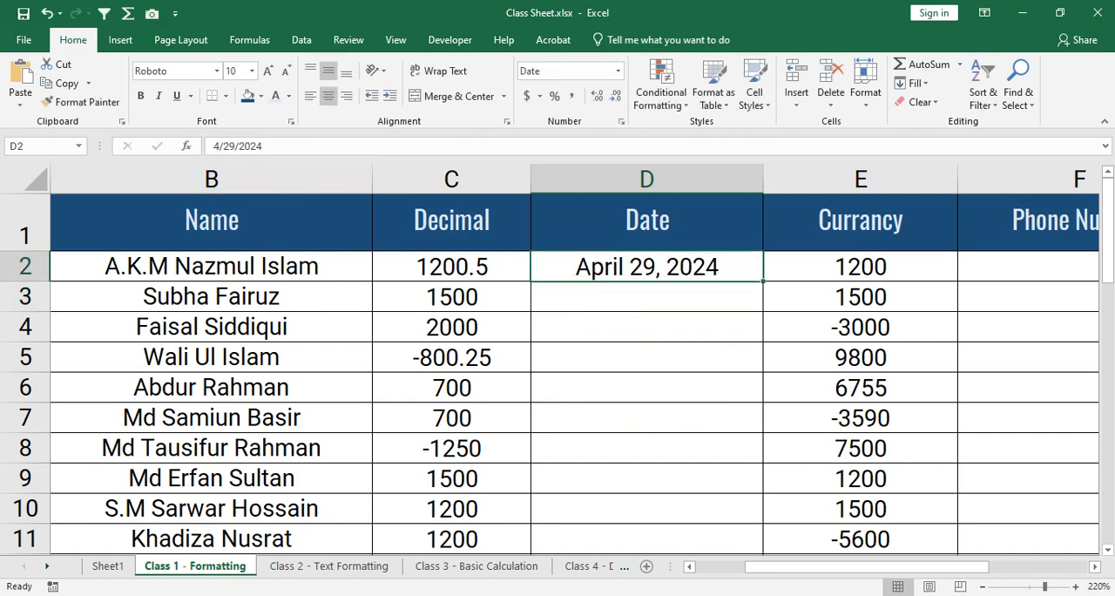
{"action": "left_click_drag", "start_coordinate": [213, 146], "coordinate": [263, 147]}
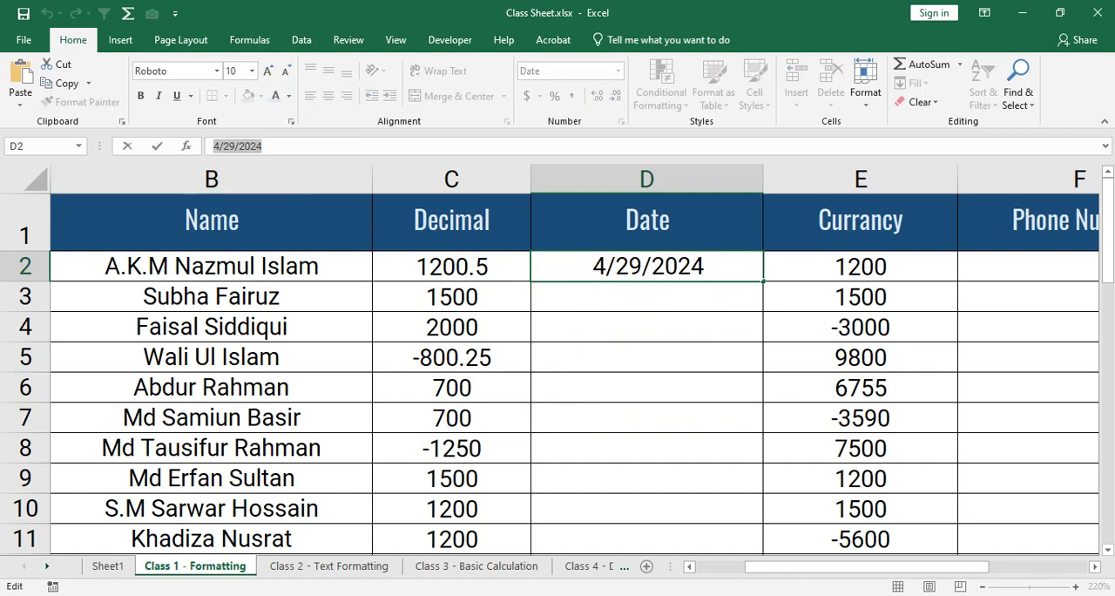
{"action": "key", "text": "Return"}
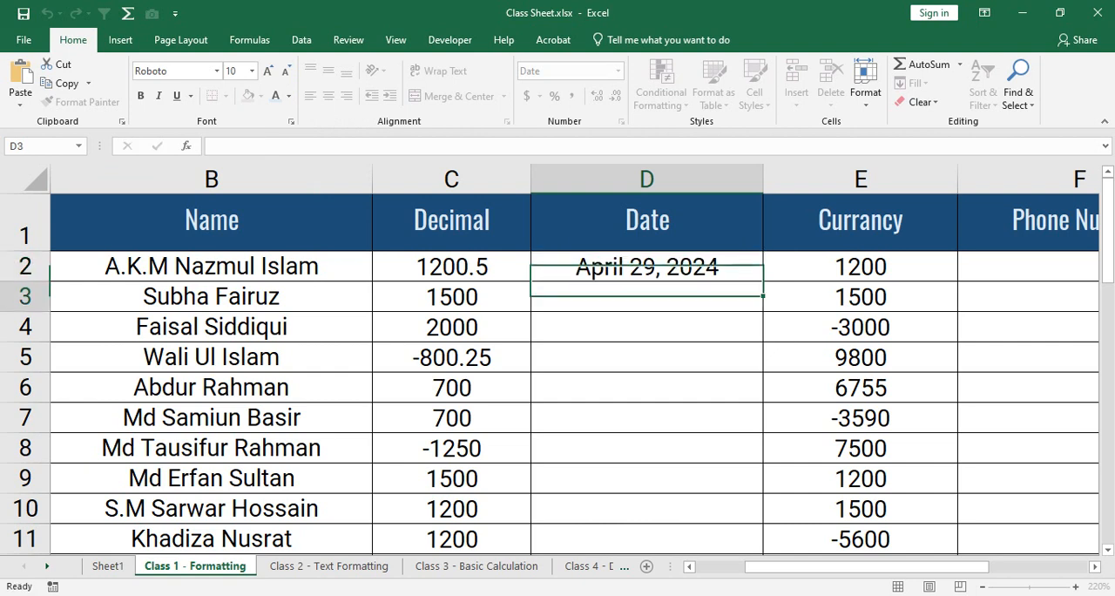
{"action": "key", "text": "Up"}
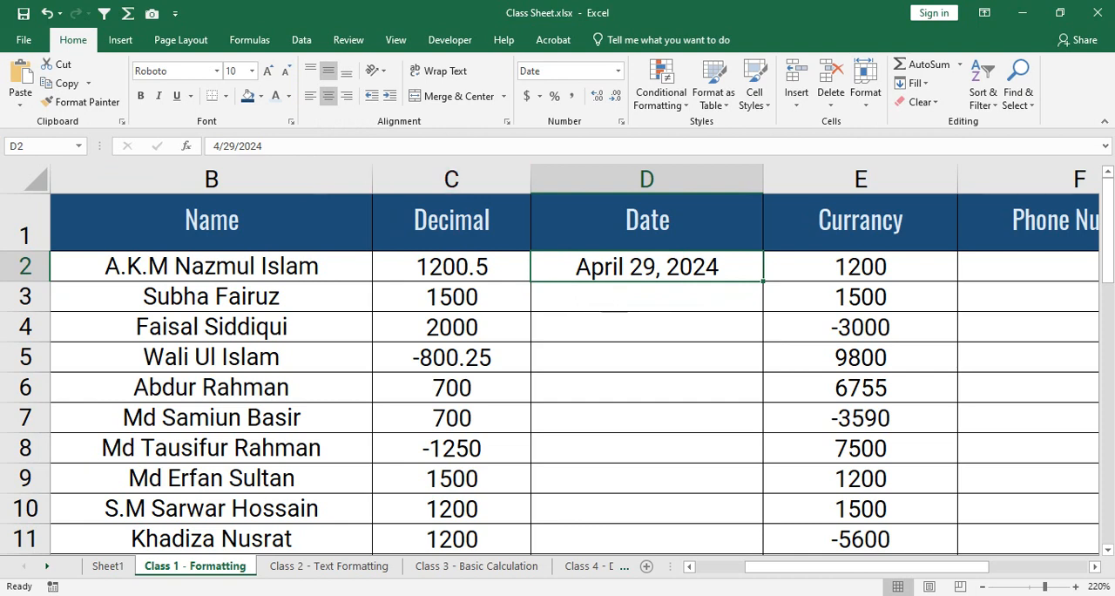
- Fill consecutive dates down from D2 to D11 and examine them, undo, repeat the series fill to D10, and undo it
{"action": "left_click_drag", "start_coordinate": [762, 282], "coordinate": [763, 547]}
{"action": "left_click", "coordinate": [647, 358]}
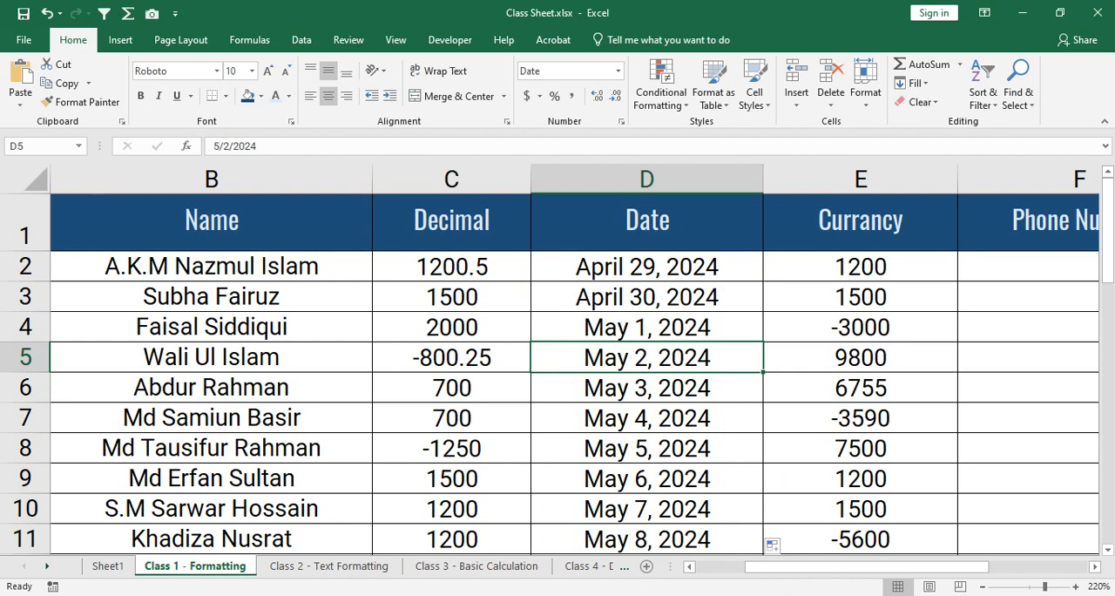
{"action": "left_click_drag", "start_coordinate": [647, 328], "coordinate": [647, 538]}
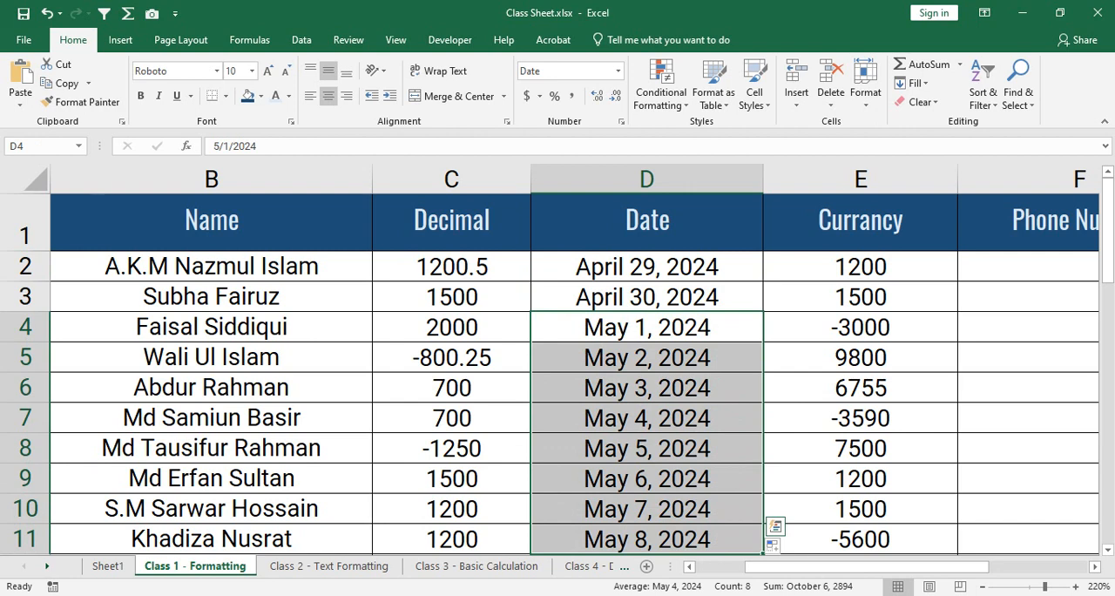
{"action": "left_click_drag", "start_coordinate": [647, 266], "coordinate": [647, 539]}
{"action": "left_click", "coordinate": [647, 357]}
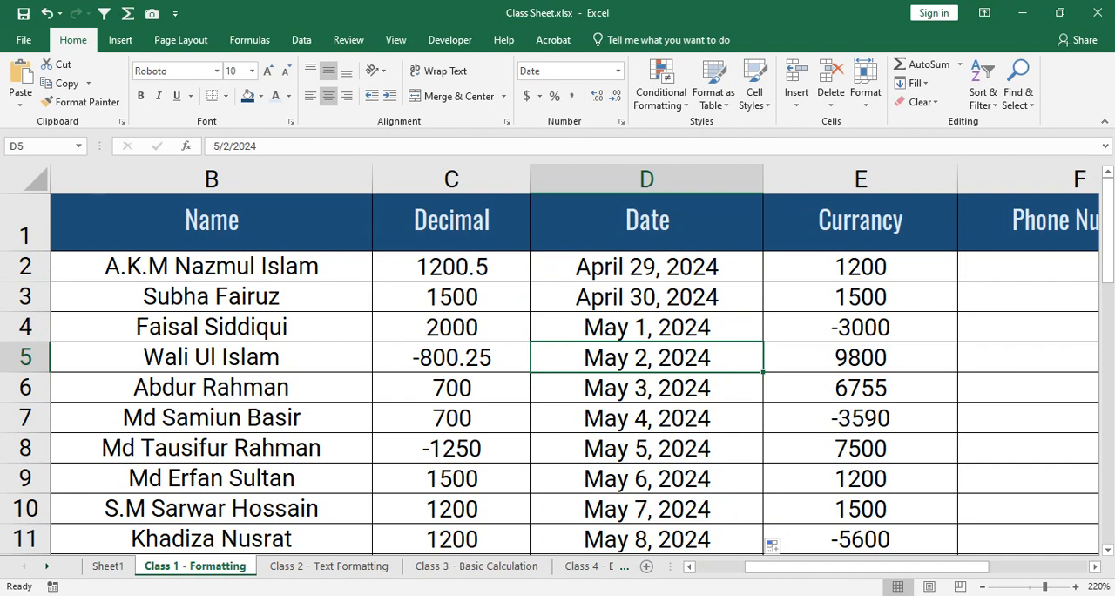
{"action": "key", "text": "ctrl+z"}
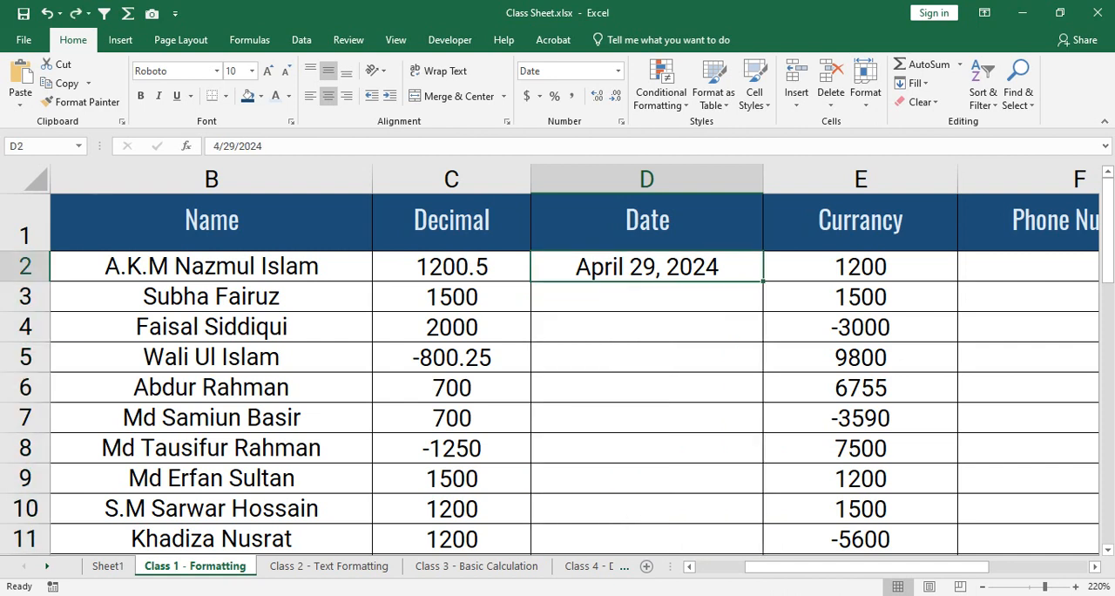
{"action": "left_click_drag", "start_coordinate": [764, 281], "coordinate": [766, 489]}
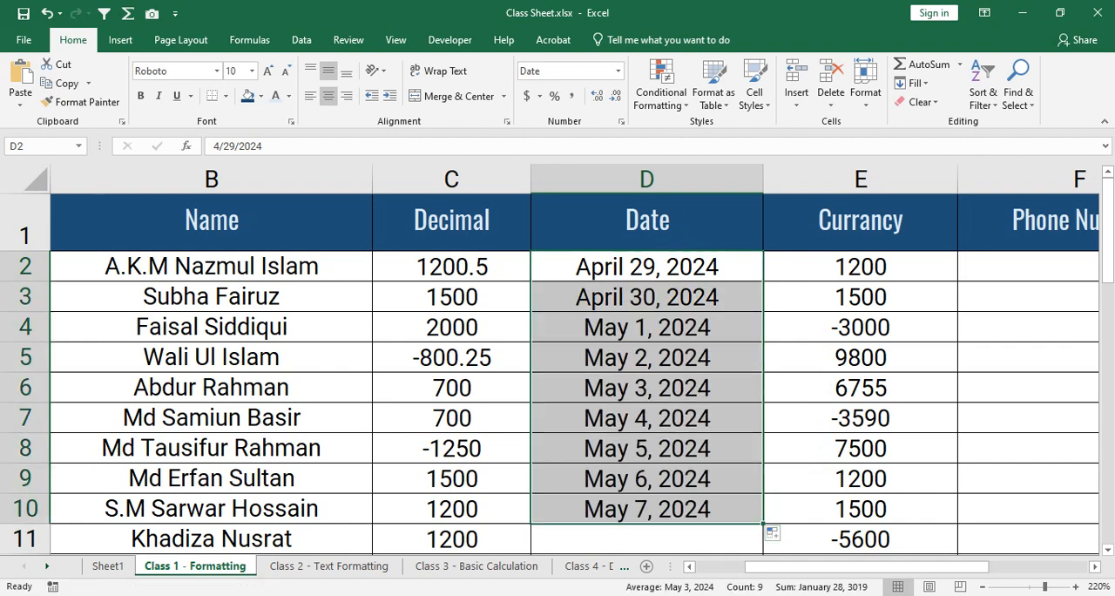
{"action": "key", "text": "ctrl+z"}
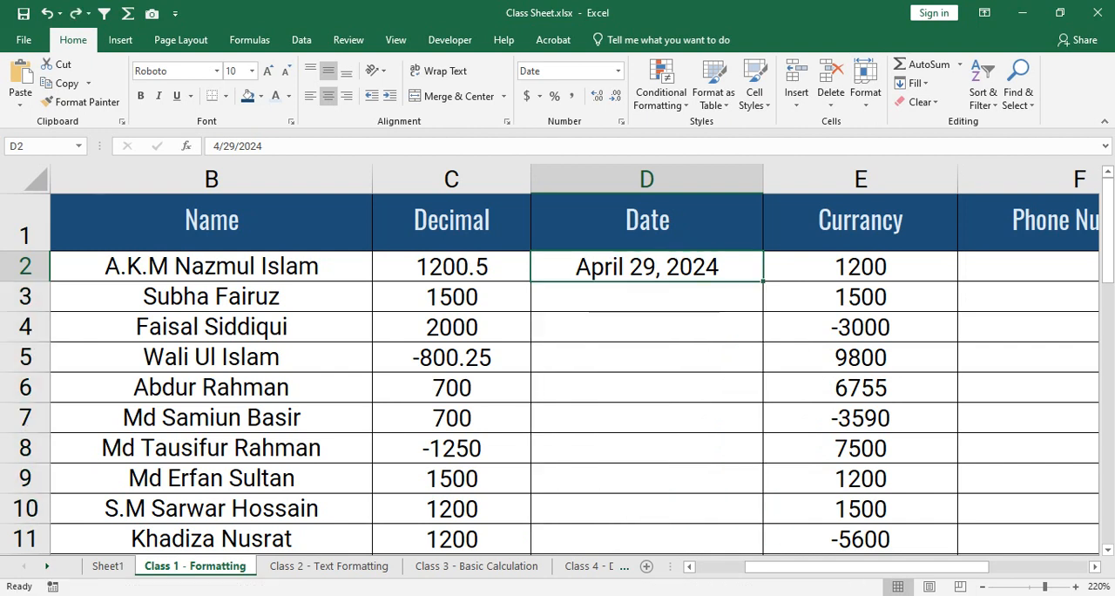
- Copy D2's date, April 29, 2024, down to D10 so every cell holds the same date
{"action": "left_click_drag", "start_coordinate": [764, 281], "coordinate": [765, 523]}
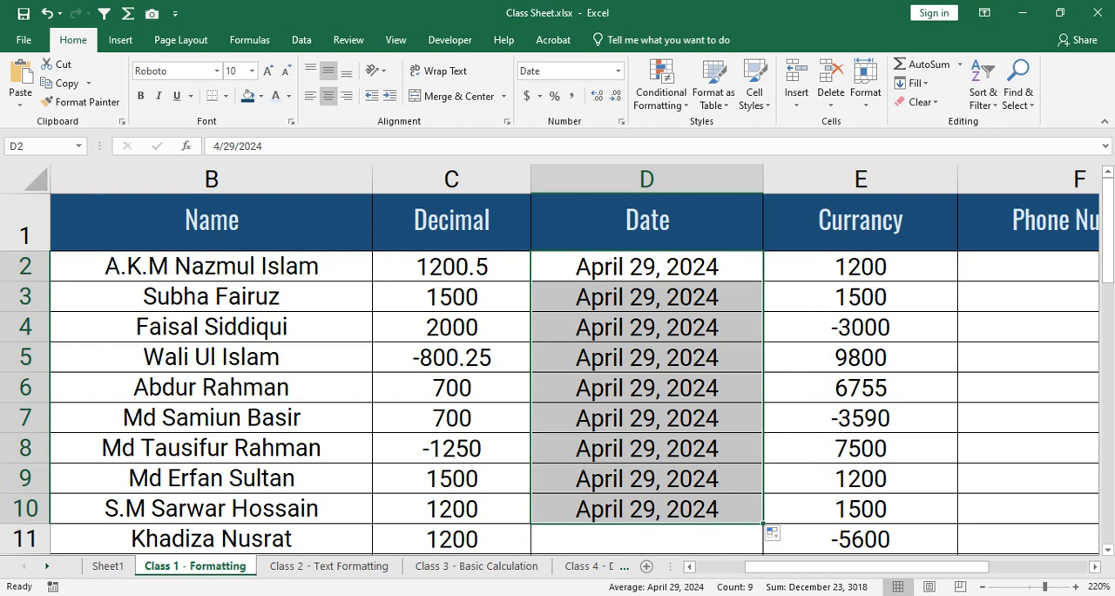
- Undo the repeated-date copy, fill consecutive dates from D2 down to D10 again, and undo that fill
{"action": "key", "text": "ctrl+z"}
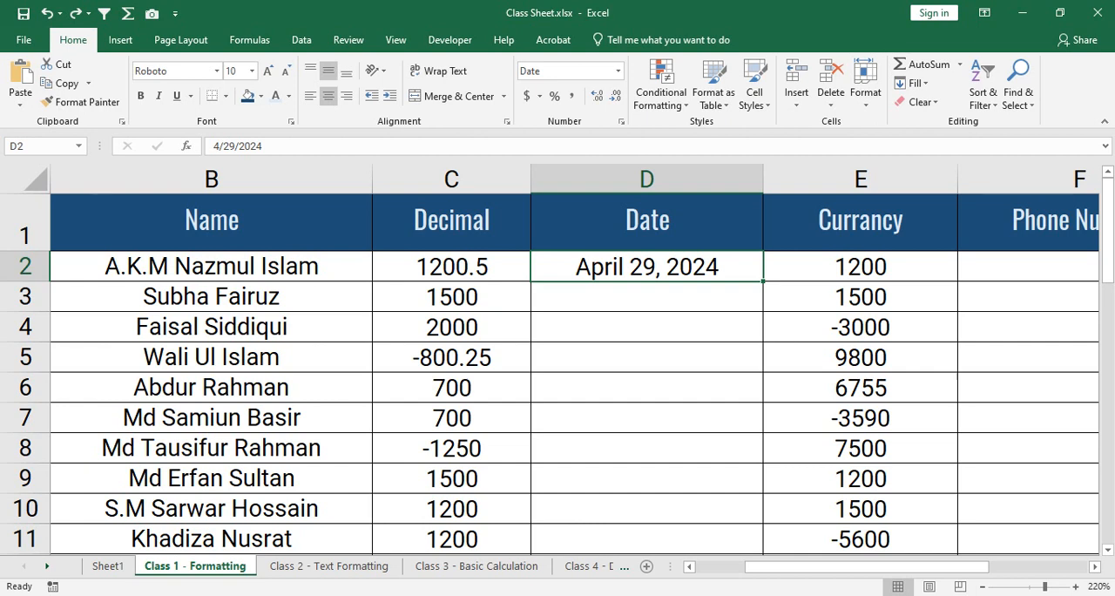
{"action": "left_click_drag", "start_coordinate": [762, 281], "coordinate": [764, 512]}
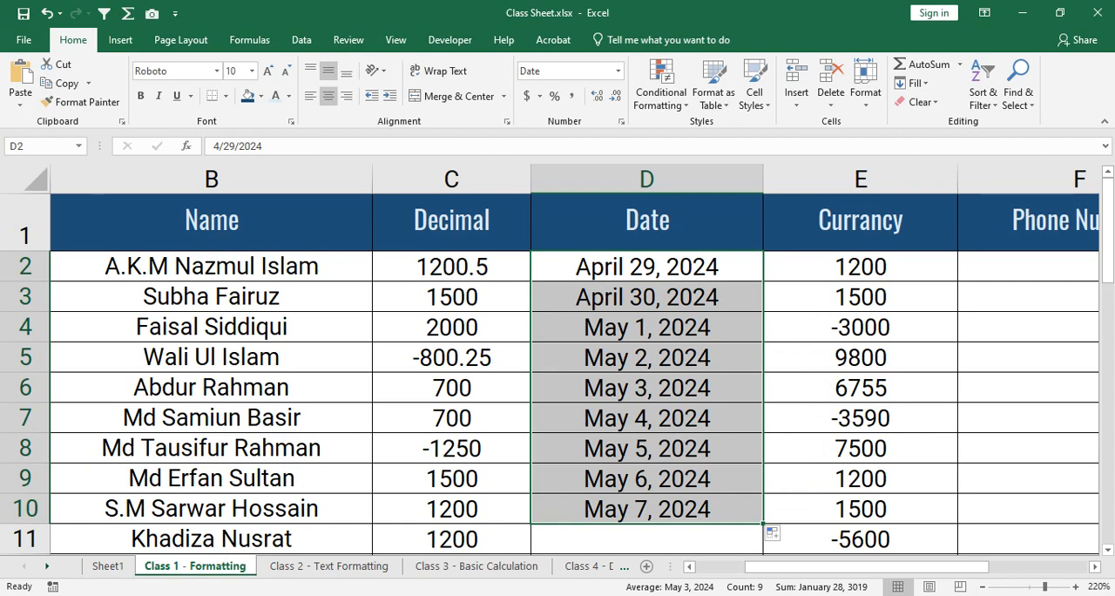
{"action": "key", "text": "ctrl+z"}
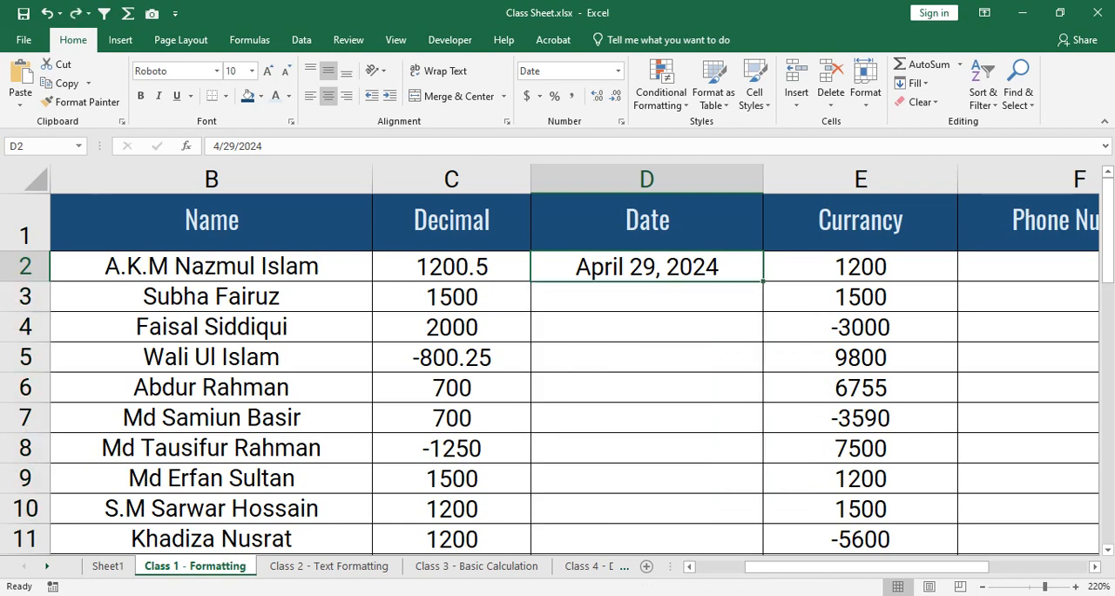
- Auto-fill consecutive dates from D2 down to the table's last row, D38, check the month change around D34:D38, and undo the fill
{"action": "double_click", "coordinate": [763, 281]}
{"action": "scroll", "coordinate": [646, 374], "scroll_direction": "down", "scroll_amount": 10}
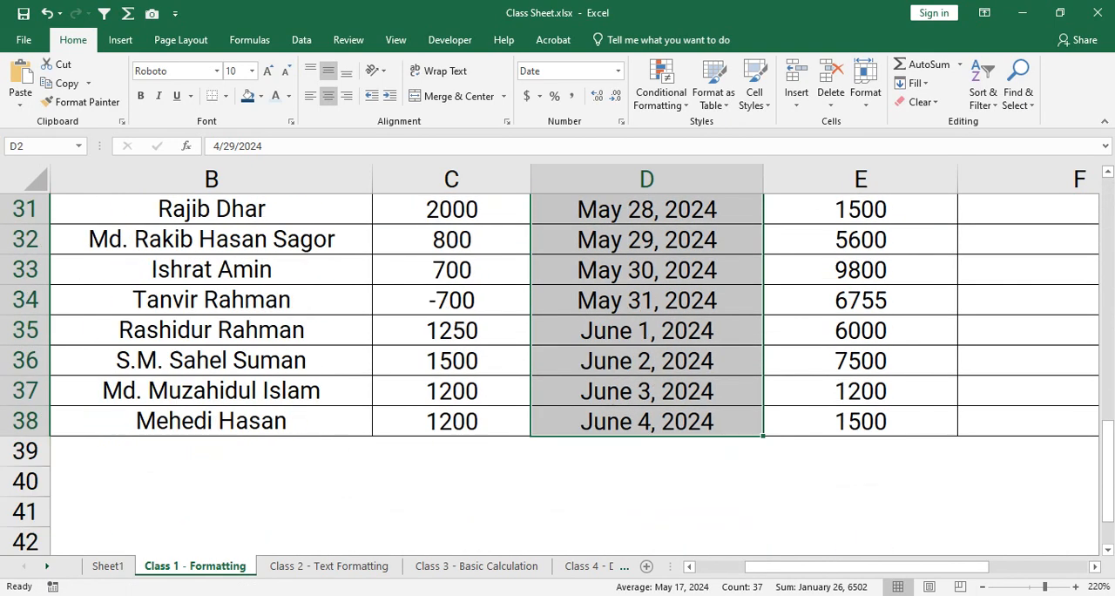
{"action": "scroll", "coordinate": [558, 374], "scroll_direction": "down", "scroll_amount": 1}
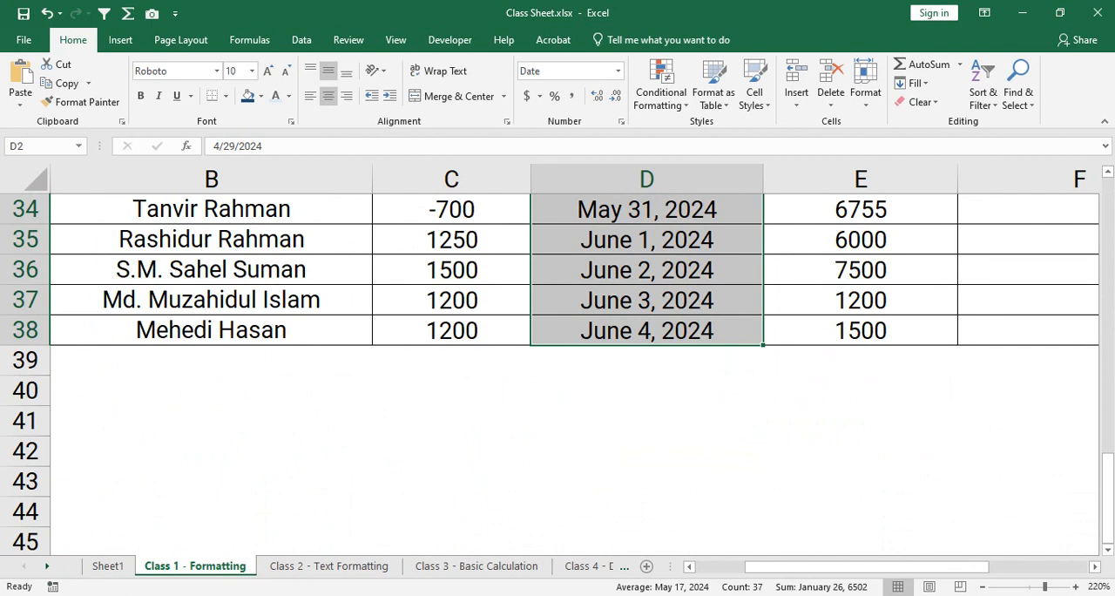
{"action": "scroll", "coordinate": [646, 330], "scroll_direction": "up", "scroll_amount": 2}
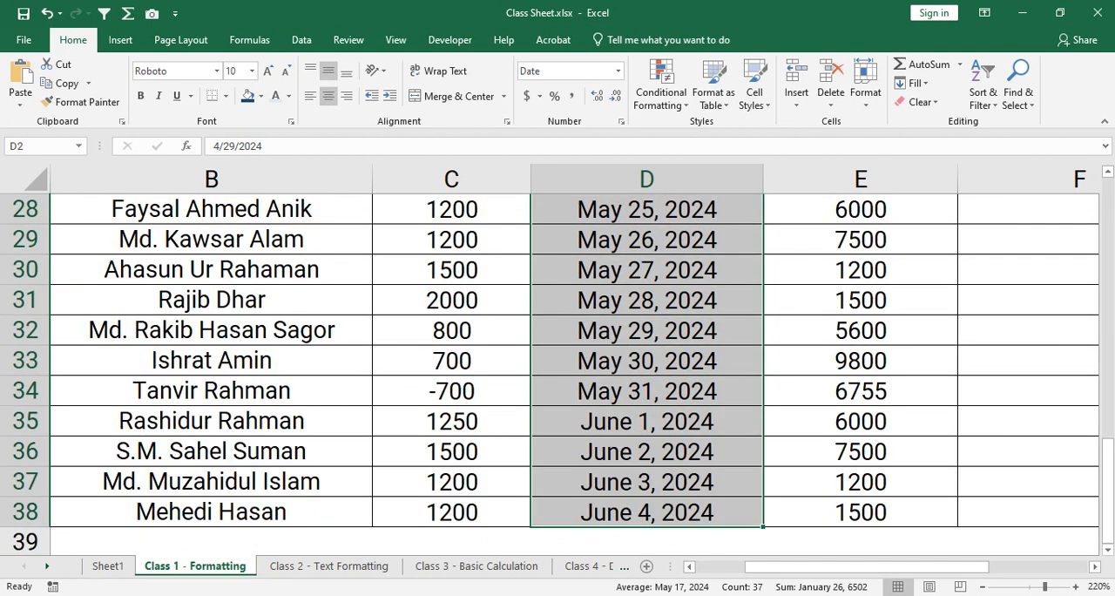
{"action": "left_click", "coordinate": [646, 330]}
{"action": "left_click_drag", "start_coordinate": [646, 391], "coordinate": [646, 512]}
{"action": "left_click", "coordinate": [646, 421]}
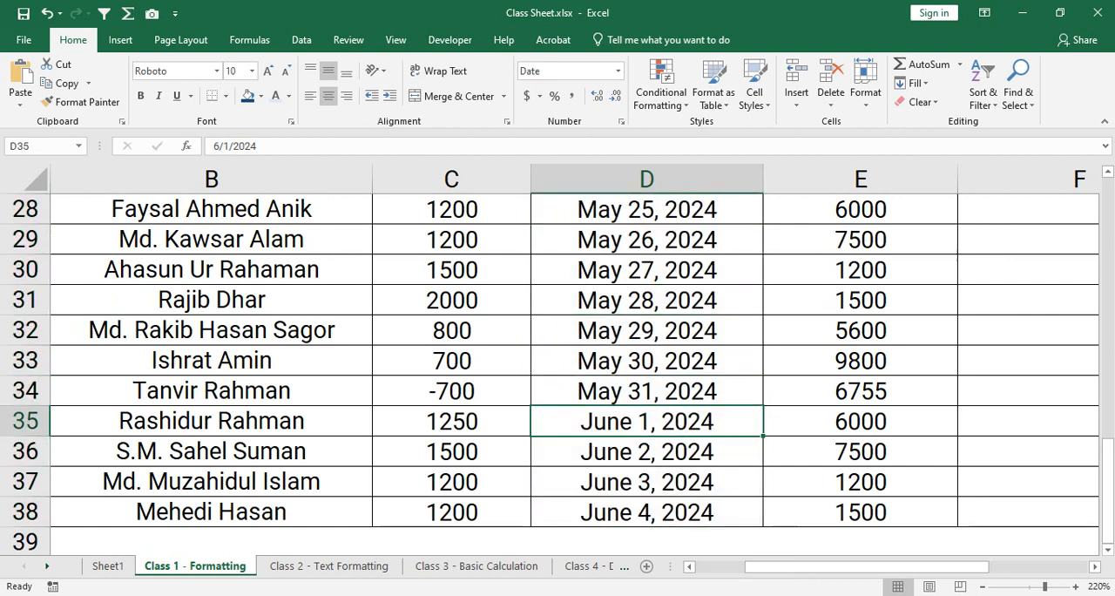
{"action": "scroll", "coordinate": [557, 374], "scroll_direction": "up", "scroll_amount": 9}
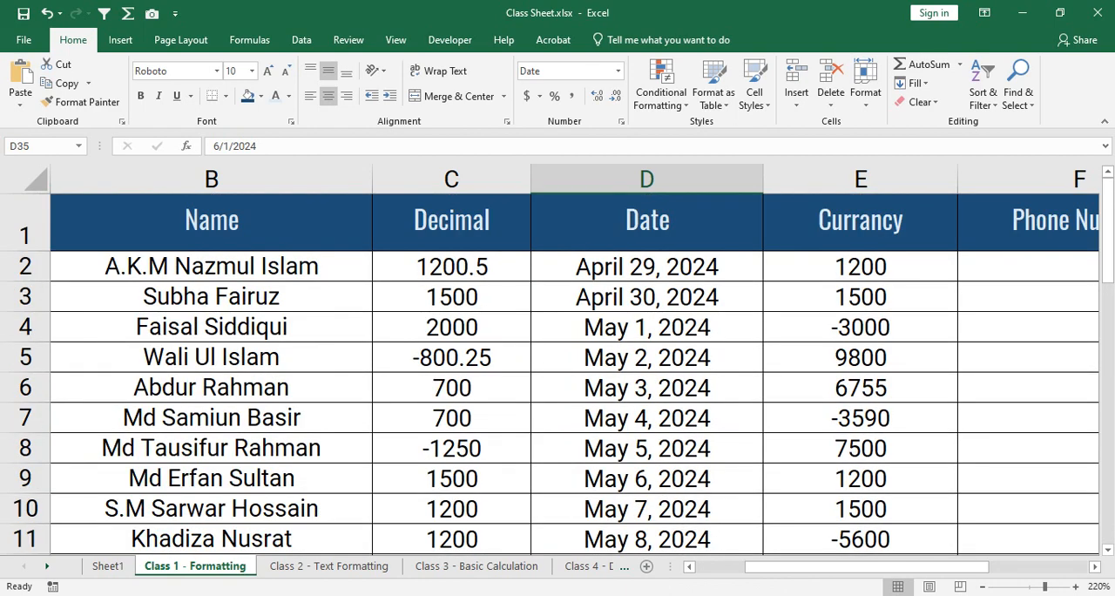
{"action": "key", "text": "ctrl+z"}
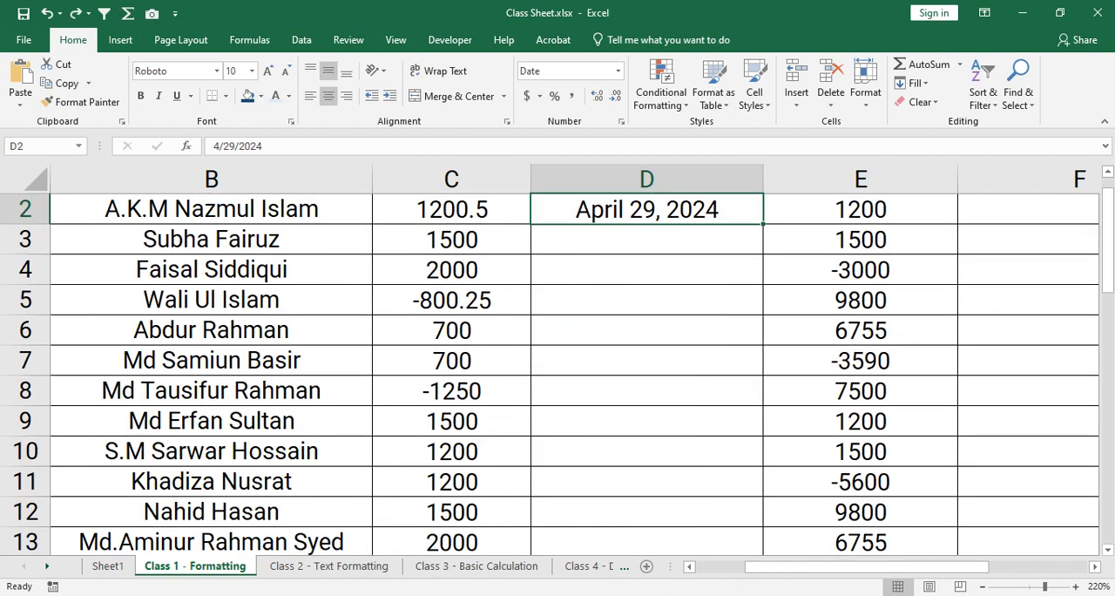
- Check how far the empty Date column extends, try extending D2's date series manually far beyond the table, and undo it
{"action": "scroll", "coordinate": [557, 373], "scroll_direction": "down", "scroll_amount": 12}
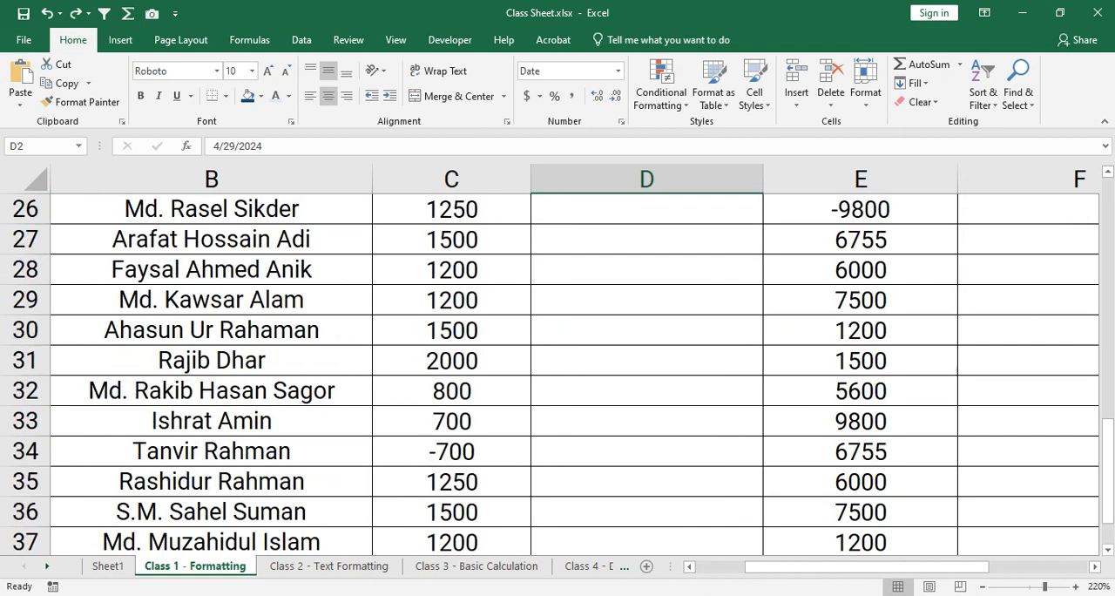
{"action": "scroll", "coordinate": [557, 373], "scroll_direction": "up", "scroll_amount": 2}
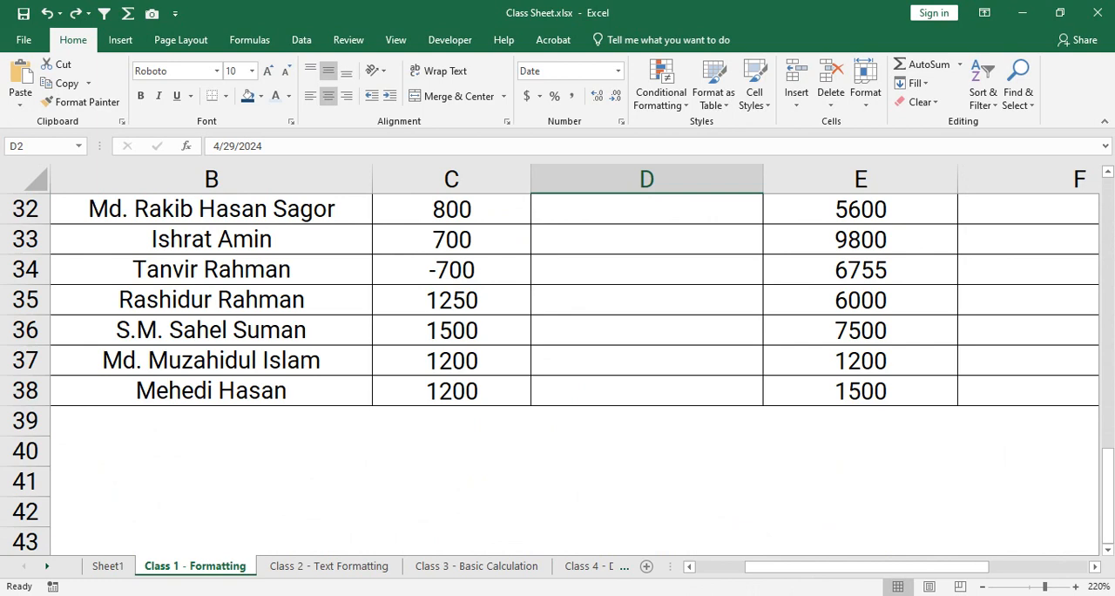
{"action": "scroll", "coordinate": [557, 374], "scroll_direction": "up", "scroll_amount": 10}
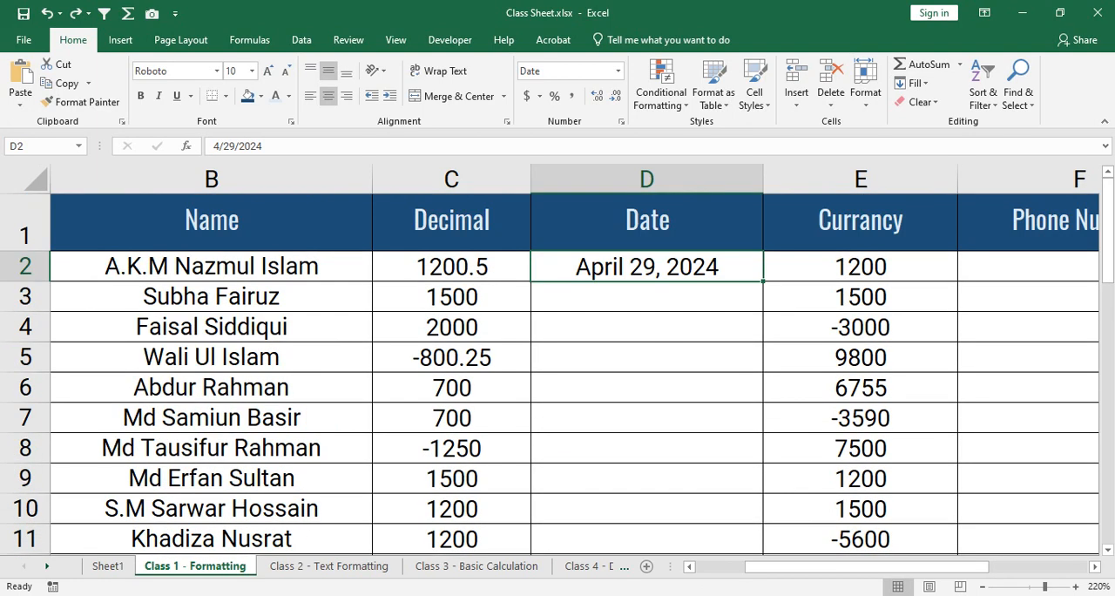
{"action": "left_click_drag", "start_coordinate": [762, 281], "coordinate": [765, 396]}
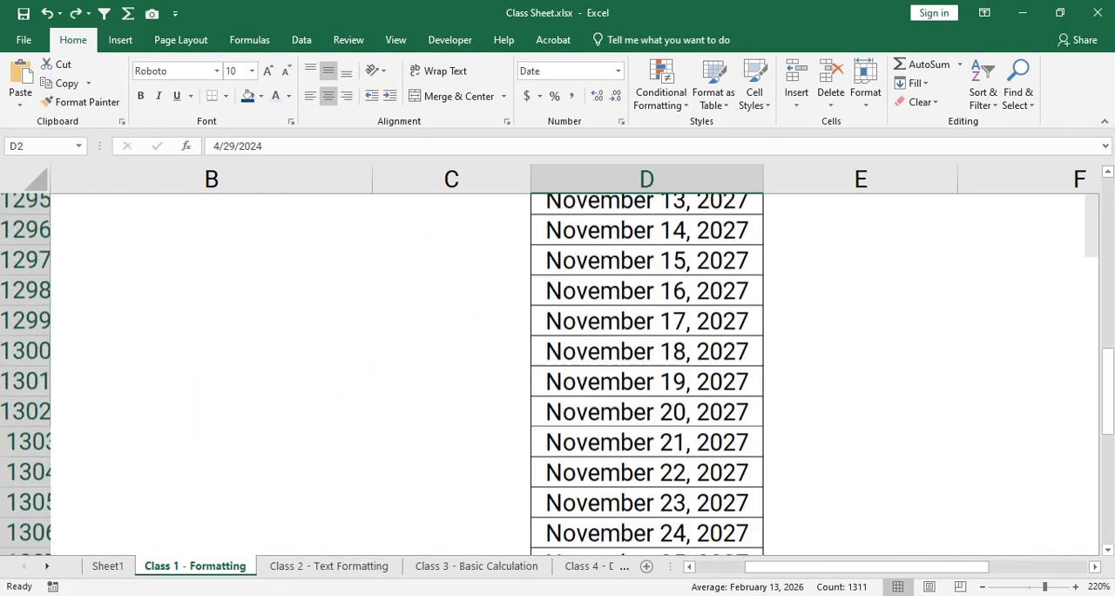
{"action": "key", "text": "ctrl+z"}
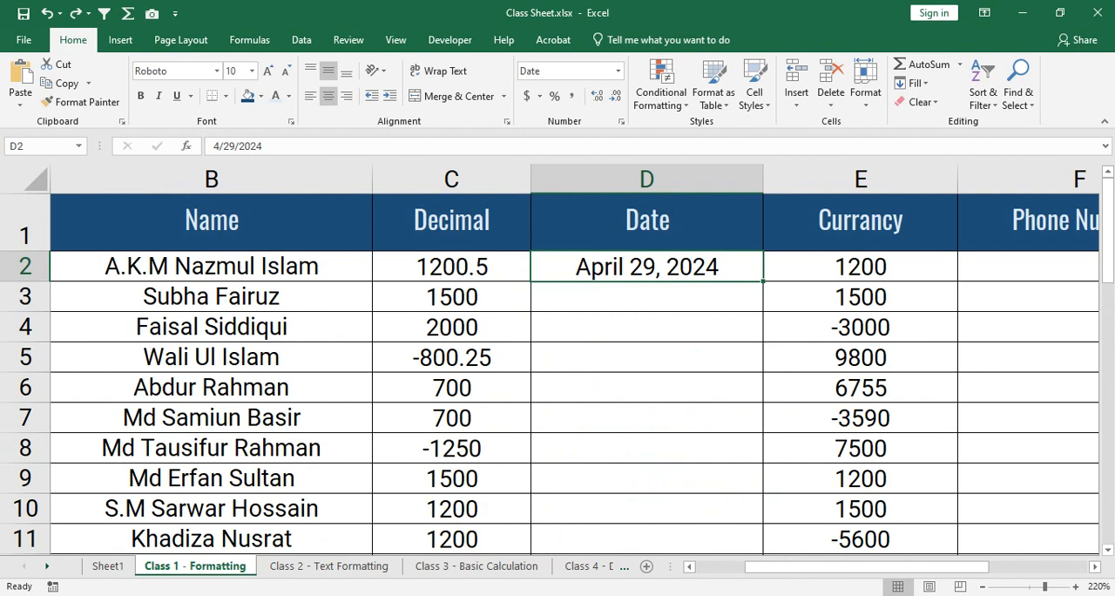
- Auto-fill consecutive dates from D2 down to D38, review the filled column, and reselect D2
{"action": "double_click", "coordinate": [763, 280]}
{"action": "scroll", "coordinate": [575, 375], "scroll_direction": "down", "scroll_amount": 9}
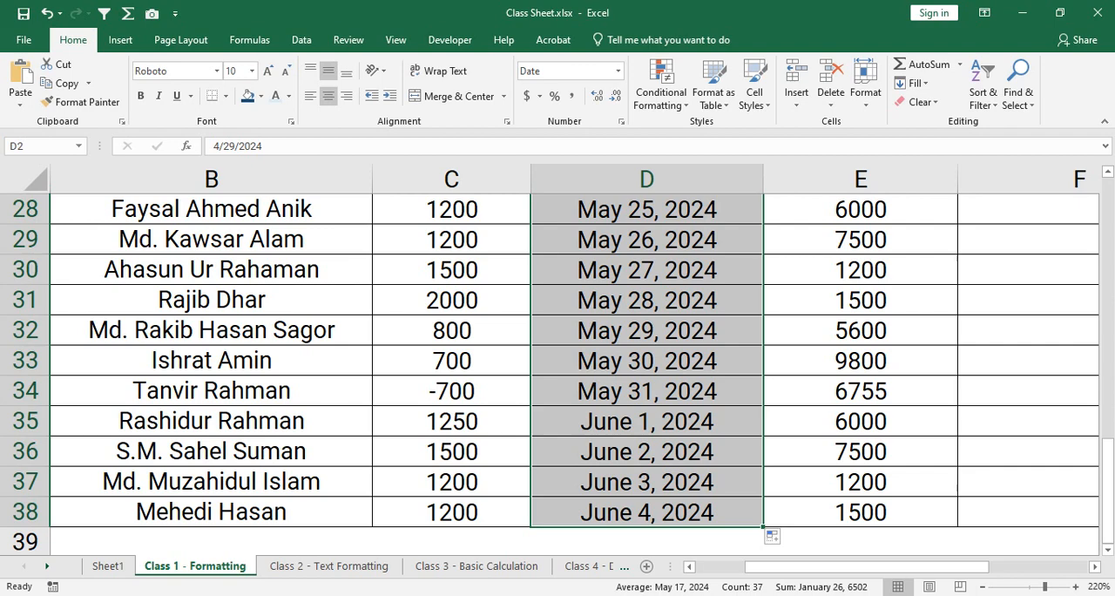
{"action": "scroll", "coordinate": [558, 375], "scroll_direction": "down", "scroll_amount": 3}
{"action": "scroll", "coordinate": [558, 374], "scroll_direction": "up", "scroll_amount": 4}
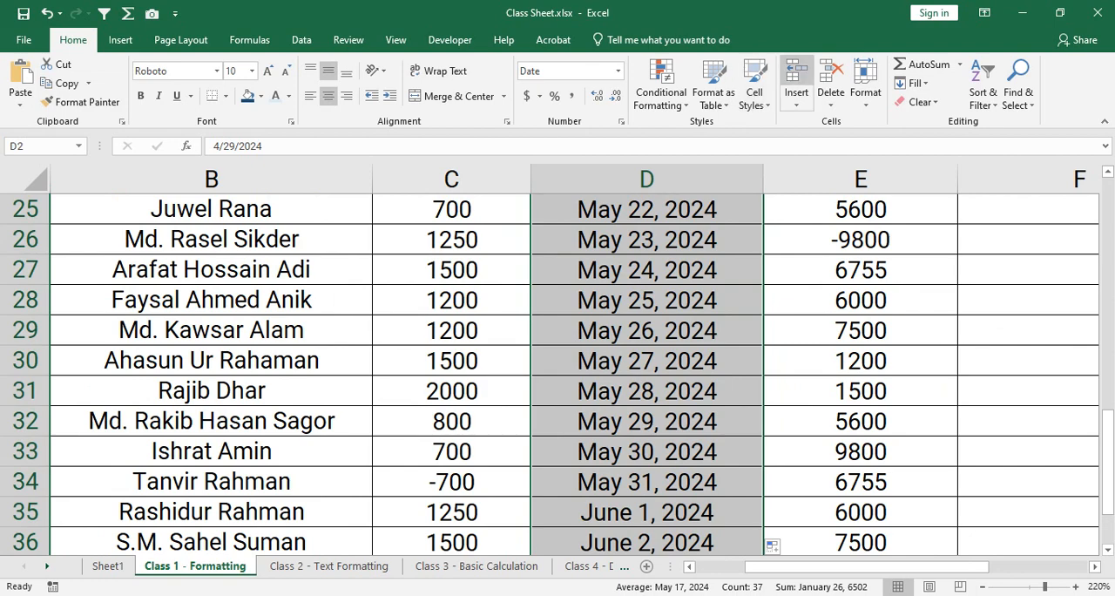
{"action": "scroll", "coordinate": [557, 375], "scroll_direction": "up", "scroll_amount": 8}
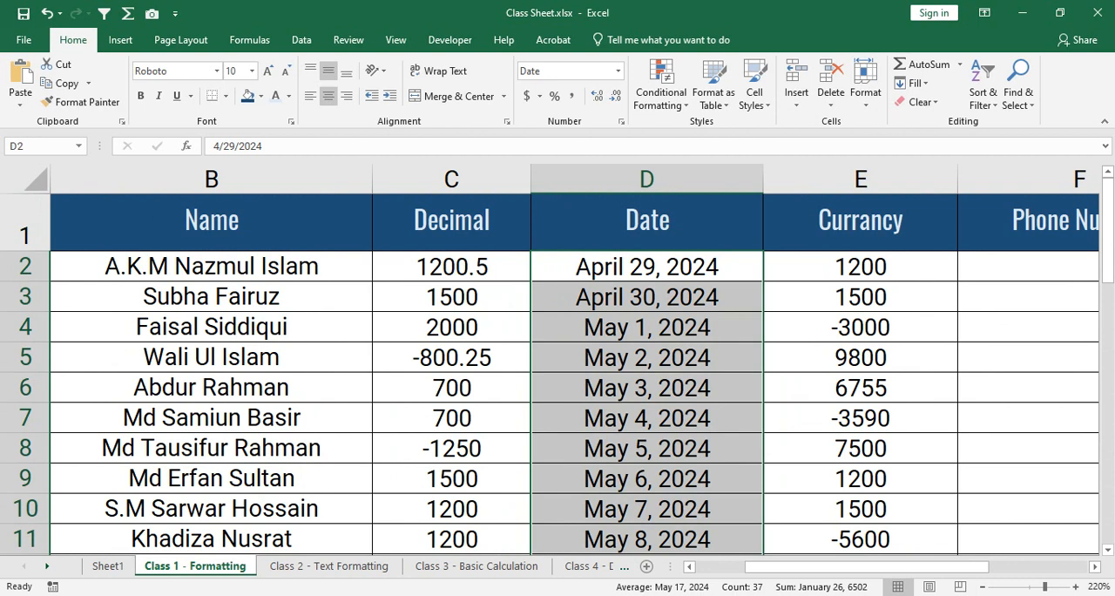
{"action": "left_click", "coordinate": [646, 267]}
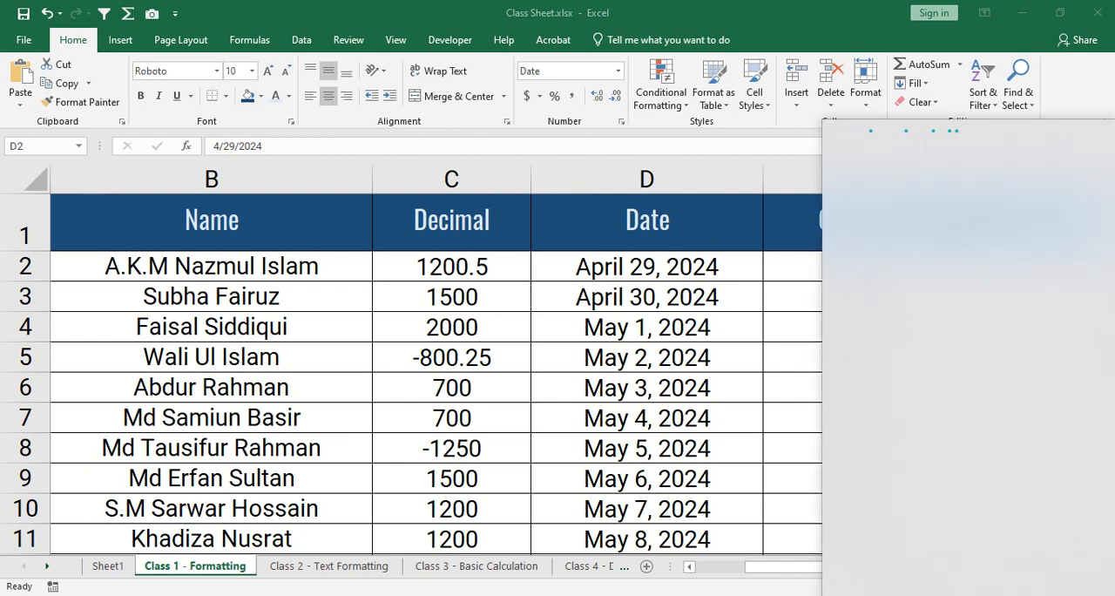
{"action": "key", "text": "Escape"}
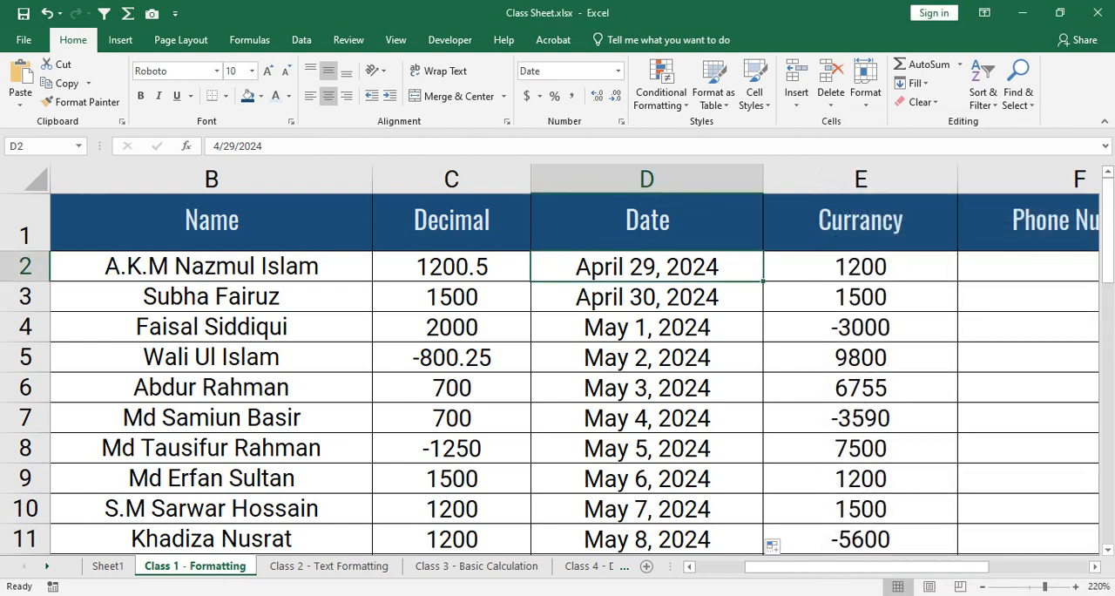
- Select all values in the Currancy column, E2:E38, and look through the selected range
{"action": "key", "text": "Right"}
{"action": "key", "text": "Right"}
{"action": "key", "text": "Right"}
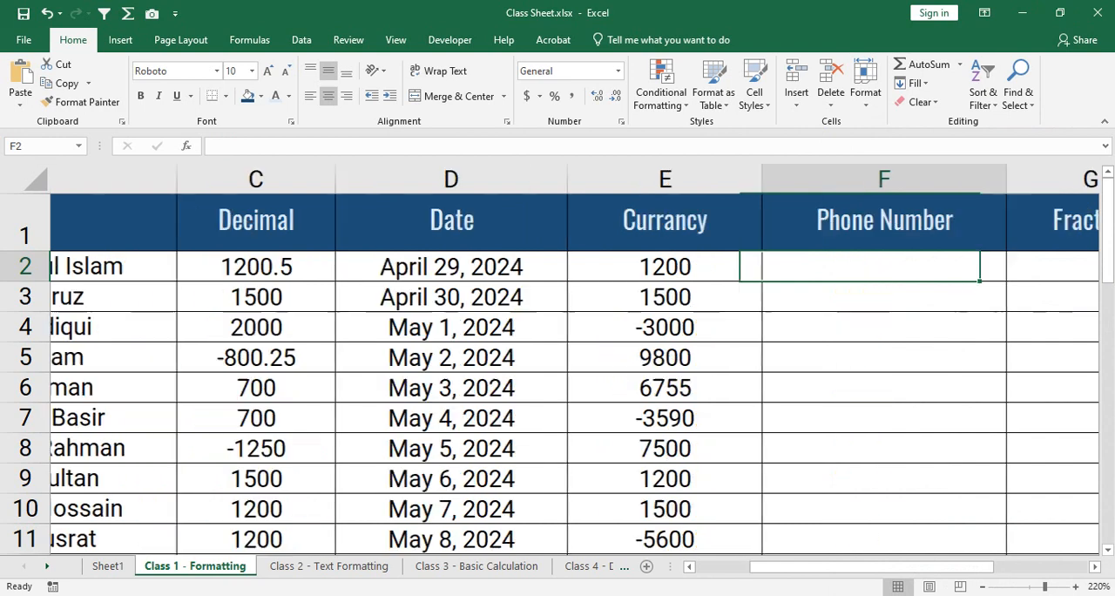
{"action": "key", "text": "Left"}
{"action": "key", "text": "Left"}
{"action": "key", "text": "Left"}
{"action": "key", "text": "Right"}
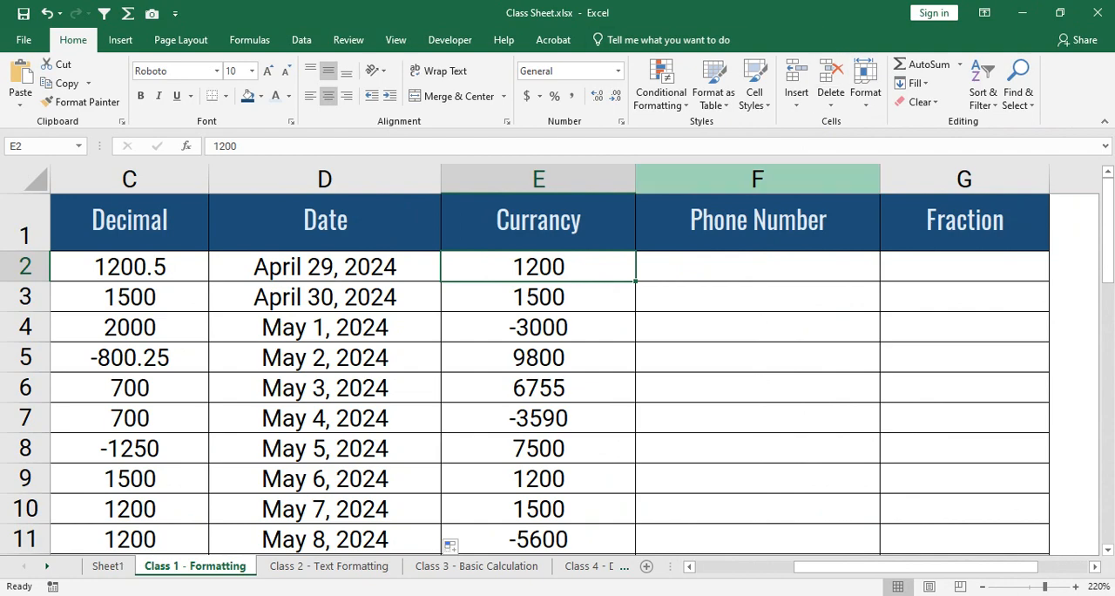
{"action": "left_click_drag", "start_coordinate": [538, 267], "coordinate": [538, 486]}
{"action": "scroll", "coordinate": [538, 489], "scroll_direction": "down", "scroll_amount": 7}
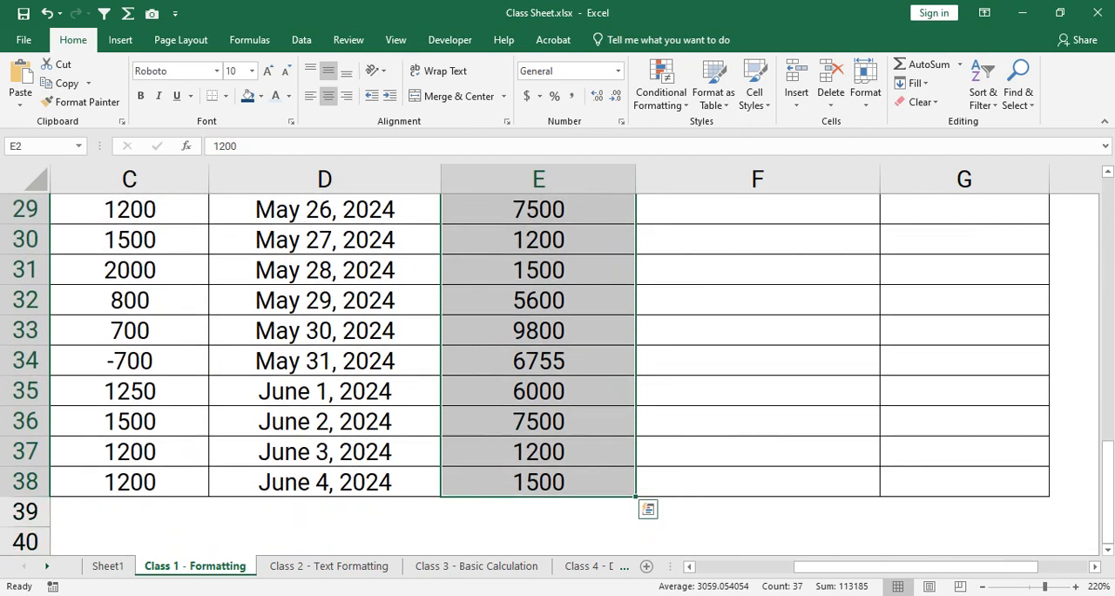
{"action": "scroll", "coordinate": [538, 486], "scroll_direction": "up", "scroll_amount": 9}
{"action": "scroll", "coordinate": [538, 366], "scroll_direction": "up", "scroll_amount": 1}
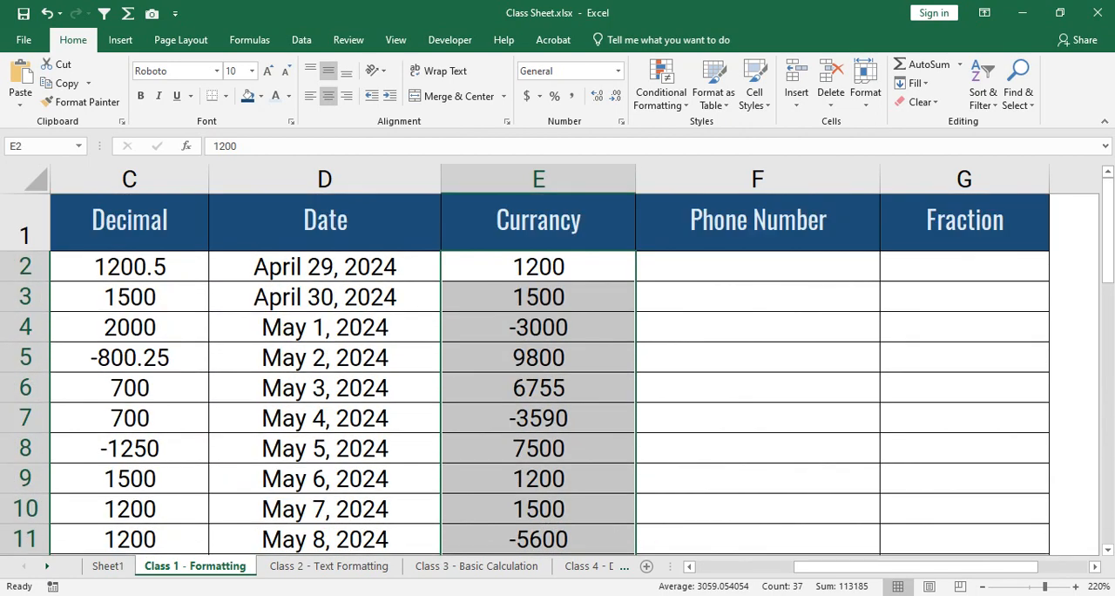
{"action": "scroll", "coordinate": [538, 366], "scroll_direction": "down", "scroll_amount": 9}
{"action": "scroll", "coordinate": [538, 366], "scroll_direction": "up", "scroll_amount": 5}
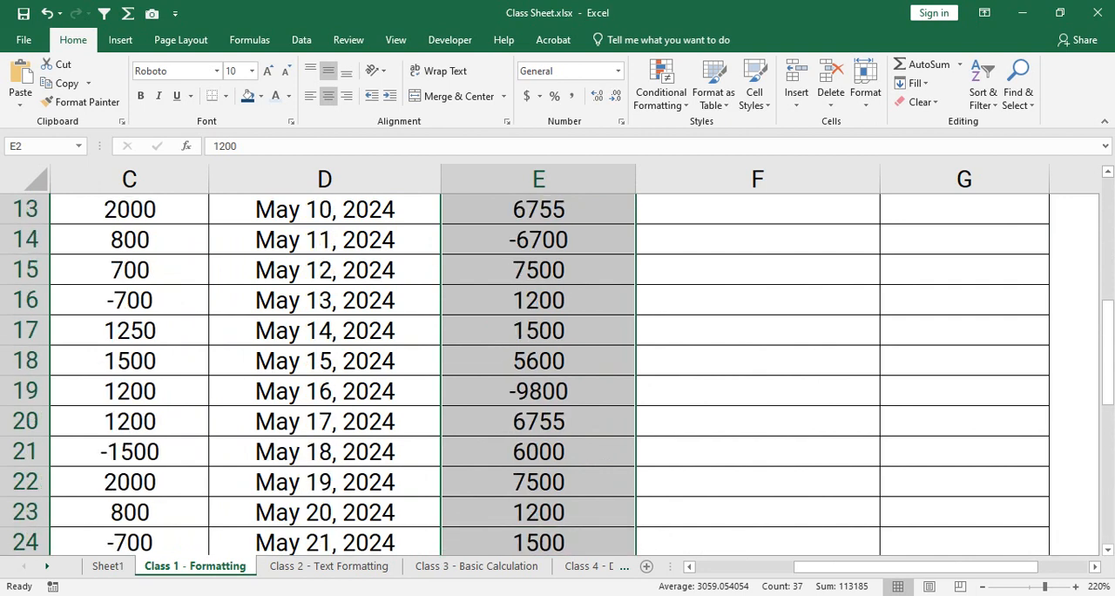
{"action": "scroll", "coordinate": [538, 366], "scroll_direction": "up", "scroll_amount": 4}
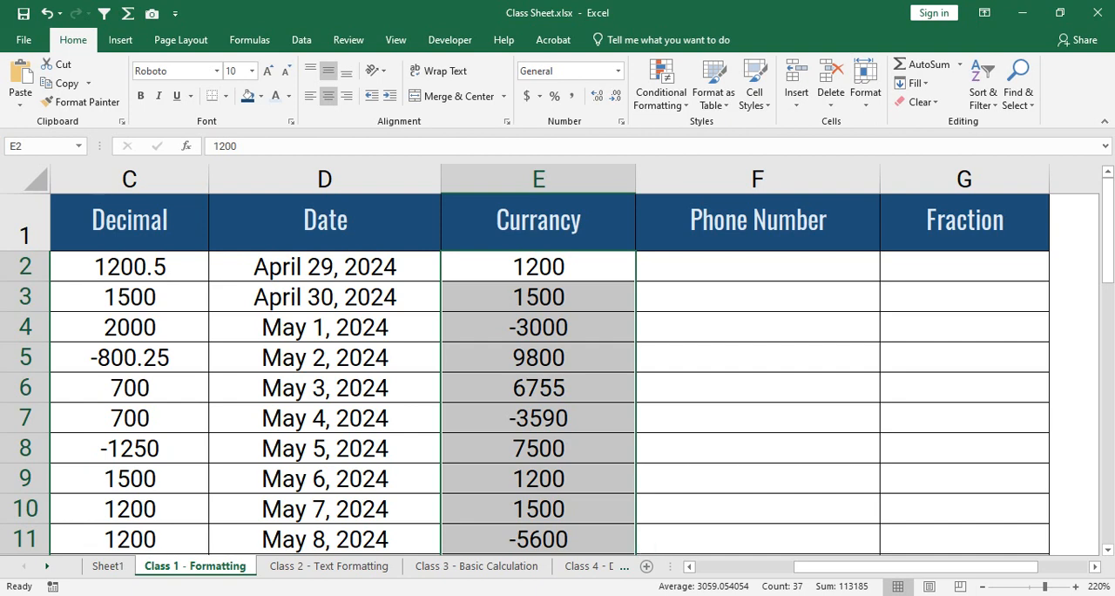
- Choose the Currency number format category for the selected Currancy values E2:E38, keeping the Format Cells dialog open
{"action": "left_click", "coordinate": [621, 121]}
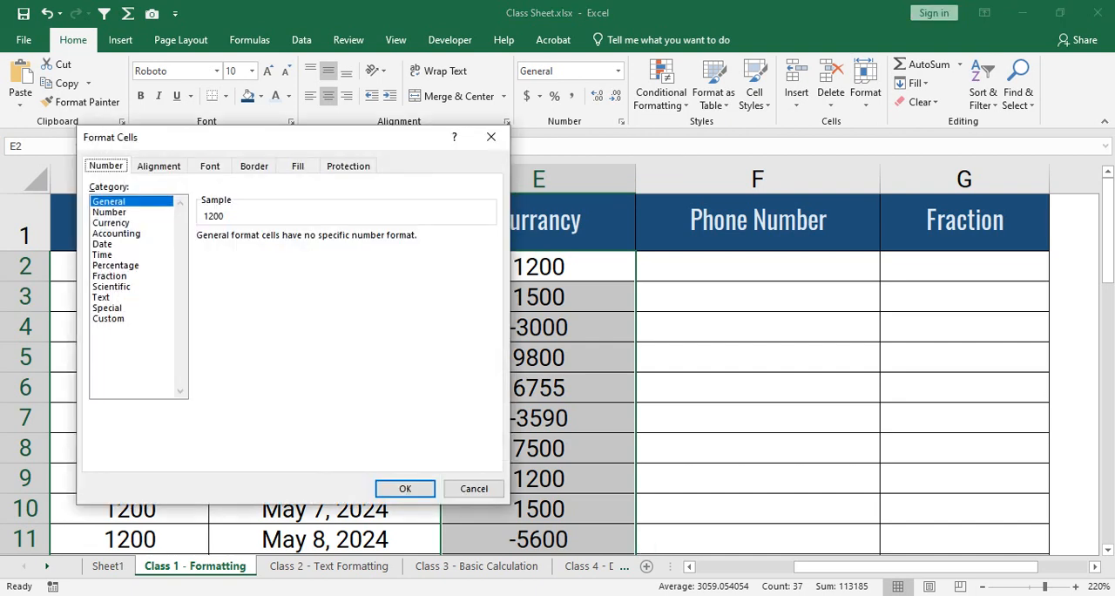
{"action": "left_click", "coordinate": [111, 222]}
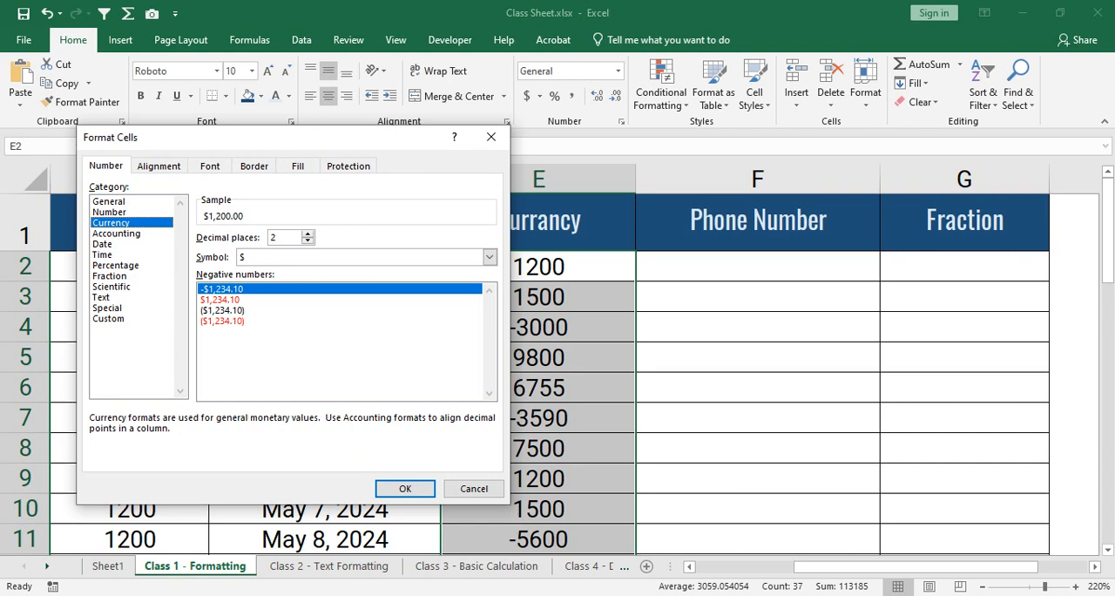
{"action": "left_click_drag", "start_coordinate": [366, 136], "coordinate": [441, 143]}
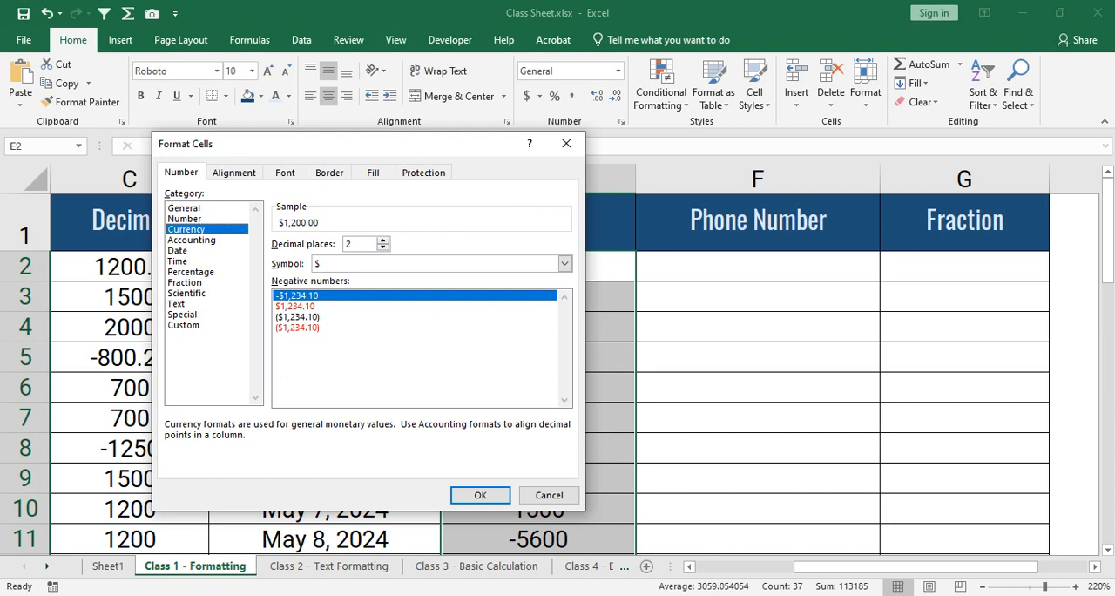
- Try 1, 0 and 6 decimal places for the currency format and return the setting to 2
{"action": "key", "text": "Tab"}
{"action": "type", "text": "1"}
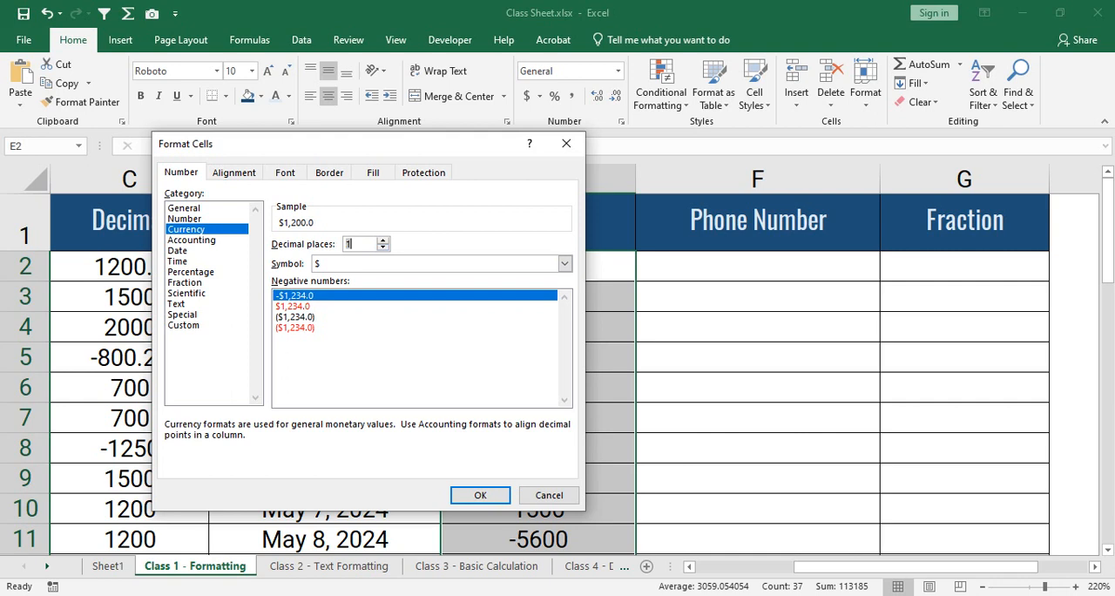
{"action": "type", "text": "0"}
{"action": "key", "text": "Up"}
{"action": "key", "text": "Up"}
{"action": "key", "text": "Up"}
{"action": "key", "text": "Up"}
{"action": "key", "text": "Up"}
{"action": "key", "text": "Up"}
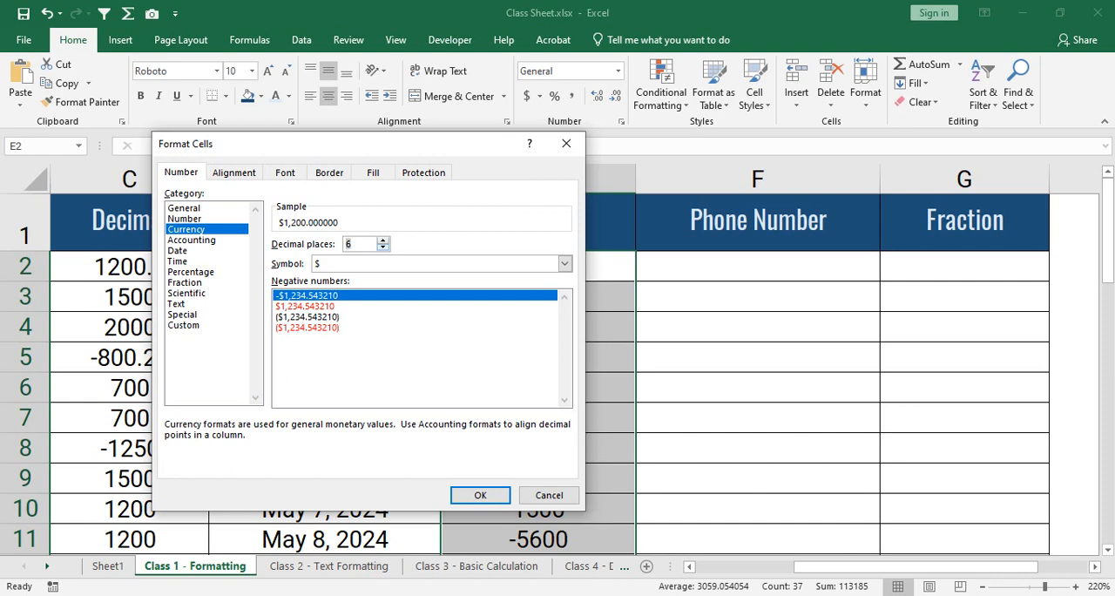
{"action": "key", "text": "Down"}
{"action": "key", "text": "Down"}
{"action": "key", "text": "Down"}
{"action": "key", "text": "Down"}
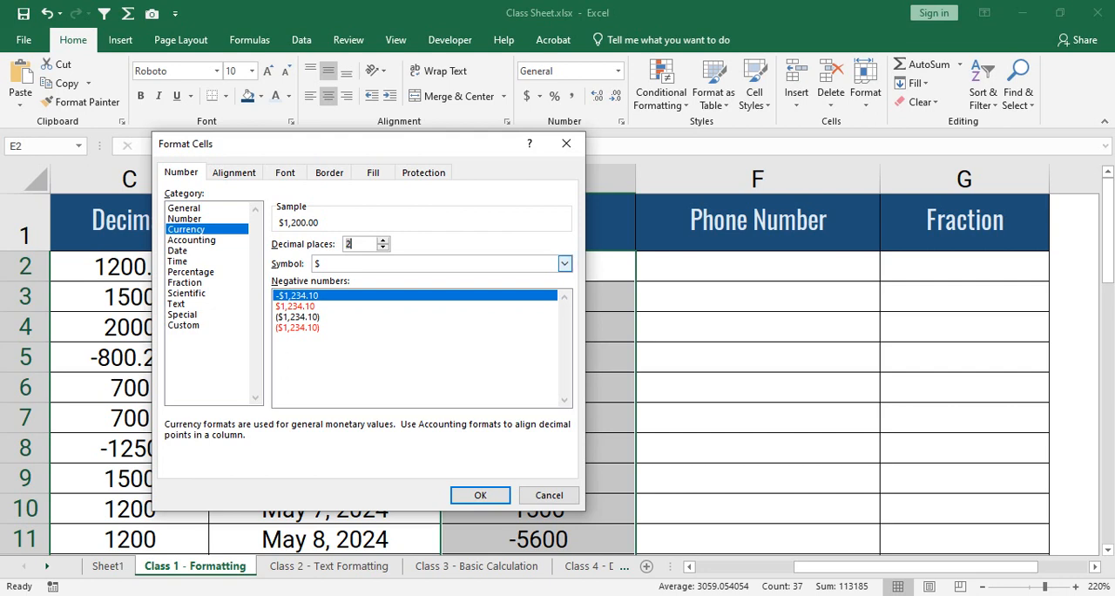
- Apply the Bangla (Bangladesh) currency symbol to the Currancy values and look through the formatted column
{"action": "left_click", "coordinate": [564, 263]}
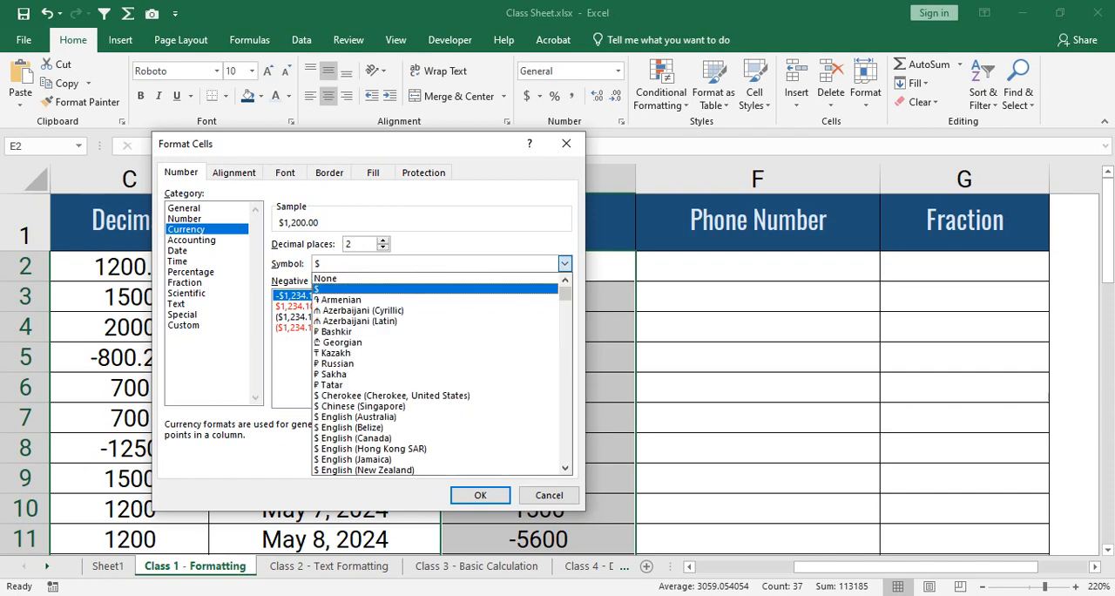
{"action": "left_click_drag", "start_coordinate": [565, 294], "coordinate": [565, 320]}
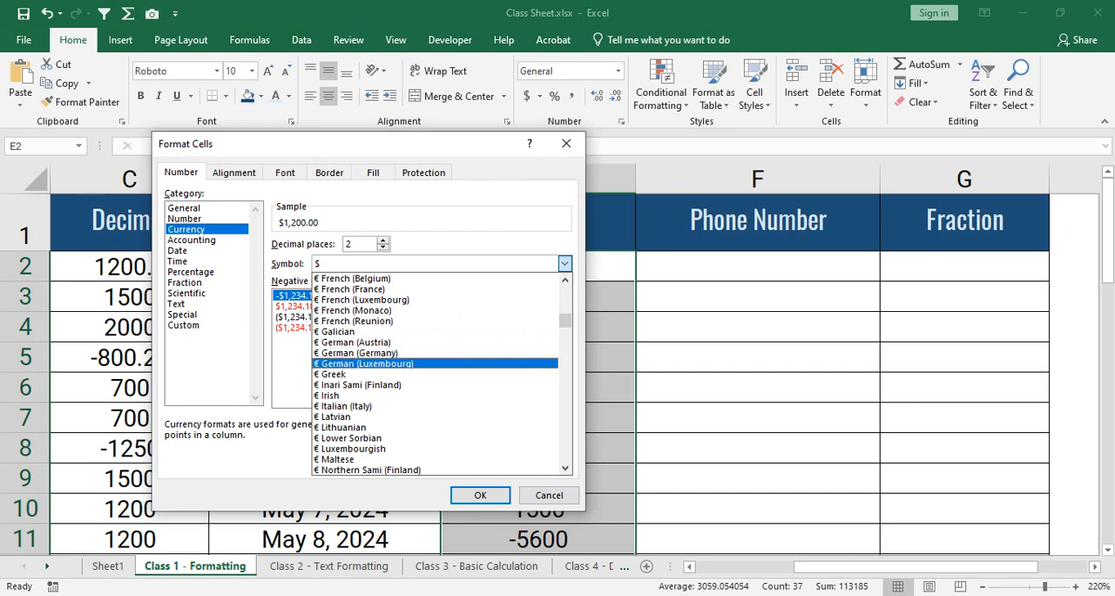
{"action": "scroll", "coordinate": [434, 364], "scroll_direction": "down", "scroll_amount": 1}
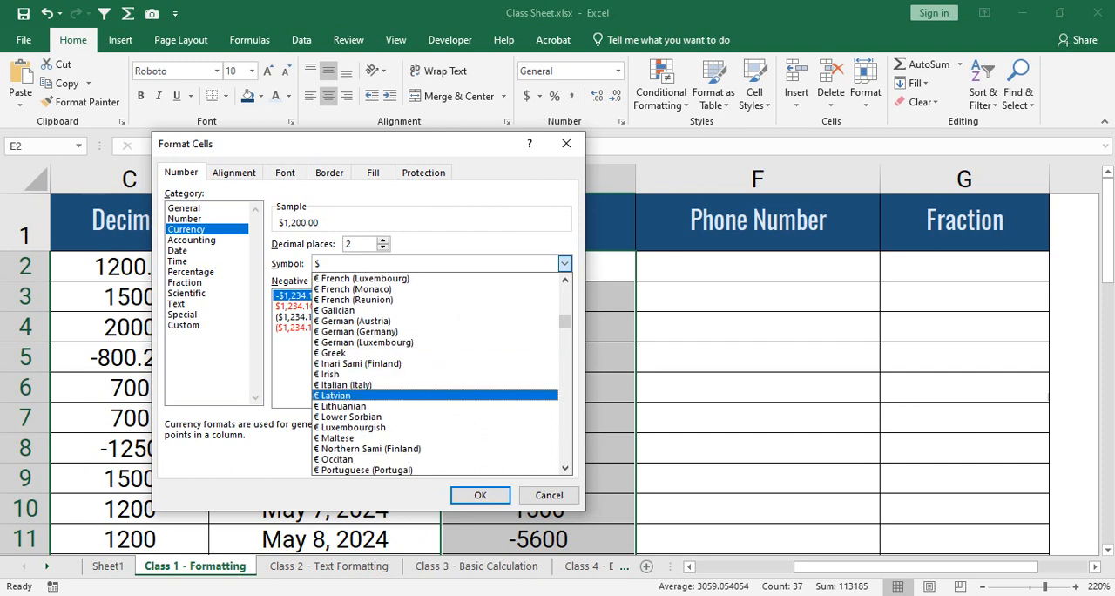
{"action": "scroll", "coordinate": [434, 375], "scroll_direction": "down", "scroll_amount": 4}
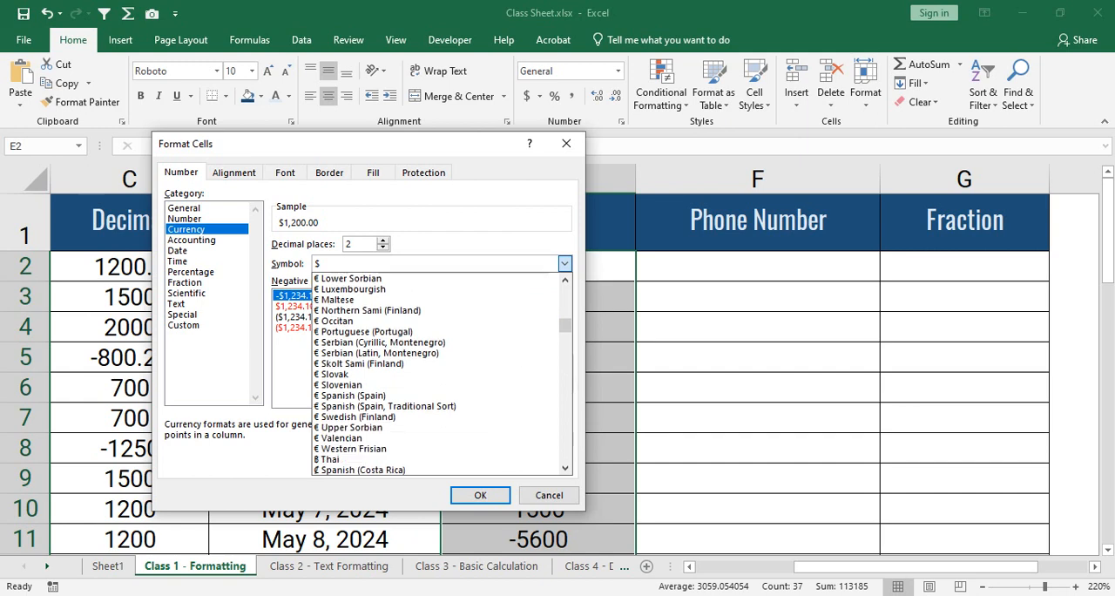
{"action": "scroll", "coordinate": [435, 374], "scroll_direction": "down", "scroll_amount": 3}
{"action": "scroll", "coordinate": [434, 375], "scroll_direction": "down", "scroll_amount": 1}
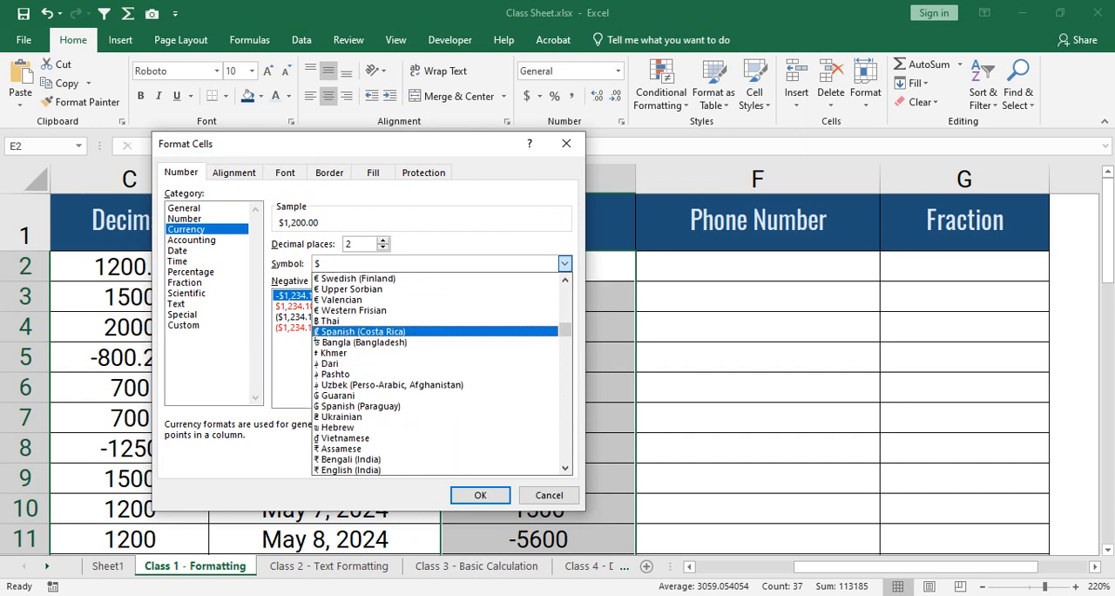
{"action": "scroll", "coordinate": [435, 374], "scroll_direction": "down", "scroll_amount": 1}
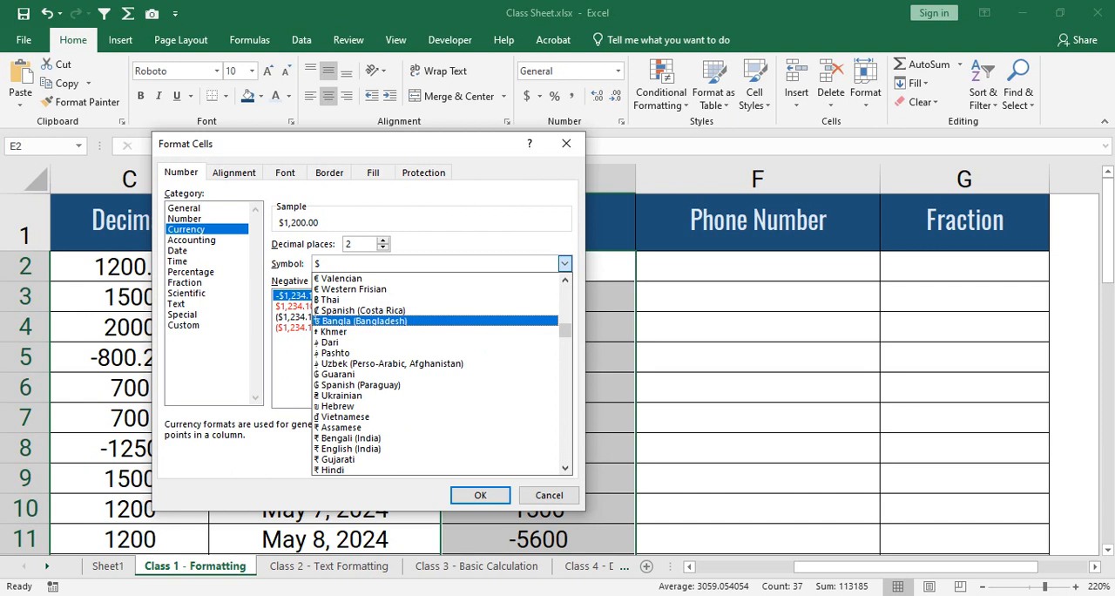
{"action": "left_click", "coordinate": [383, 321]}
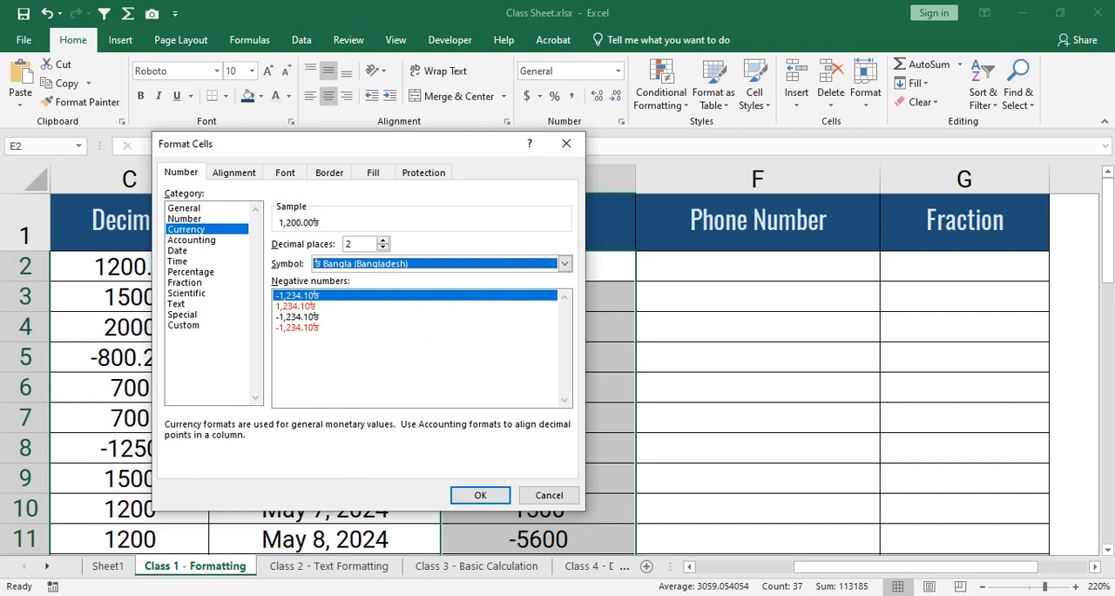
{"action": "left_click", "coordinate": [480, 494]}
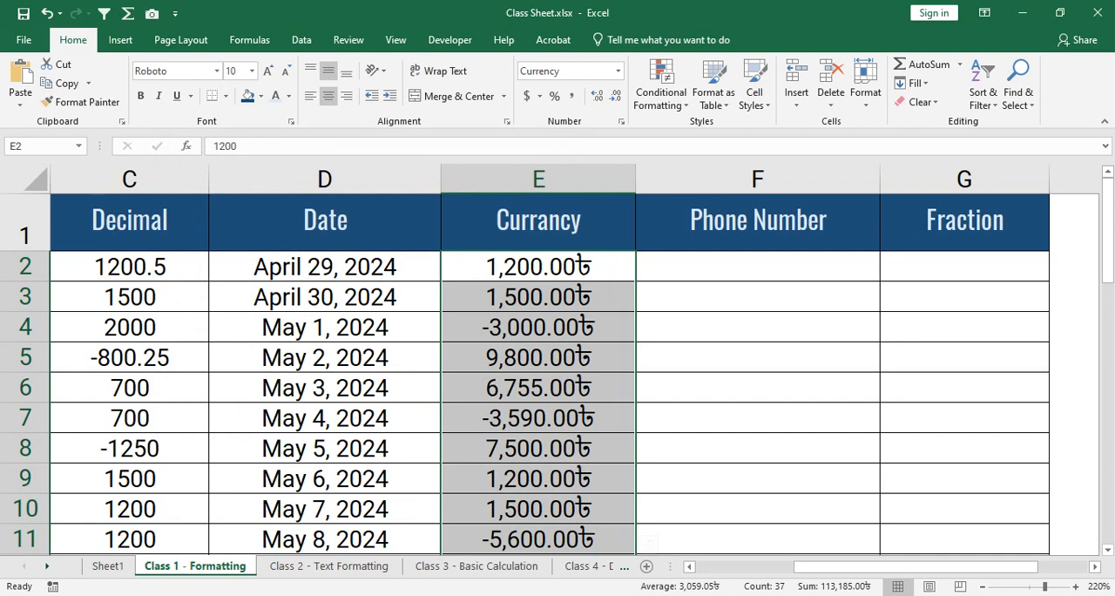
{"action": "scroll", "coordinate": [557, 374], "scroll_direction": "down", "scroll_amount": 3}
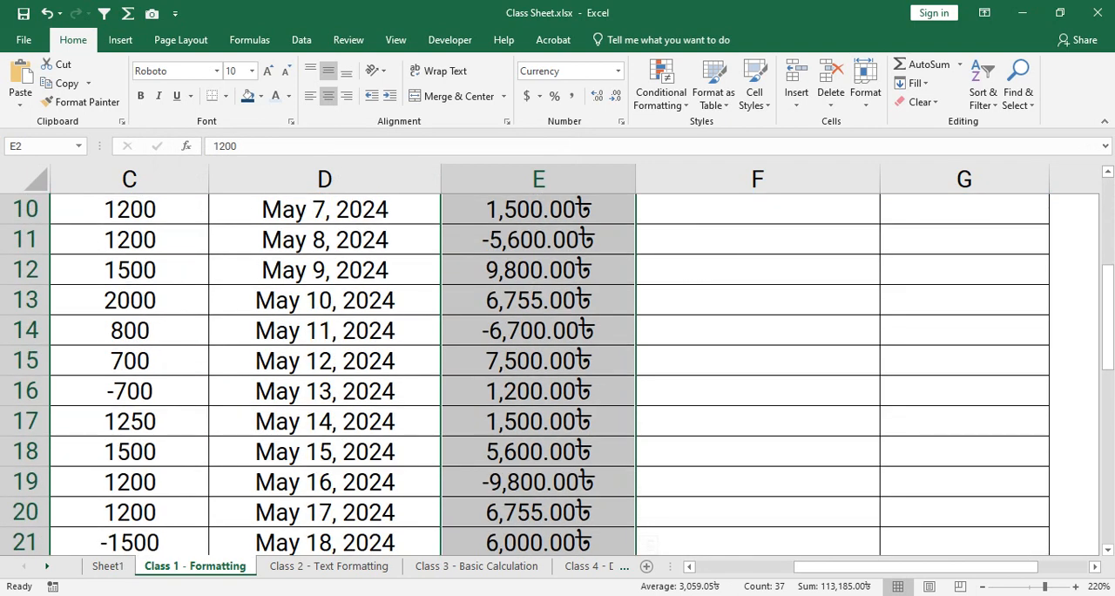
{"action": "scroll", "coordinate": [557, 374], "scroll_direction": "up", "scroll_amount": 3}
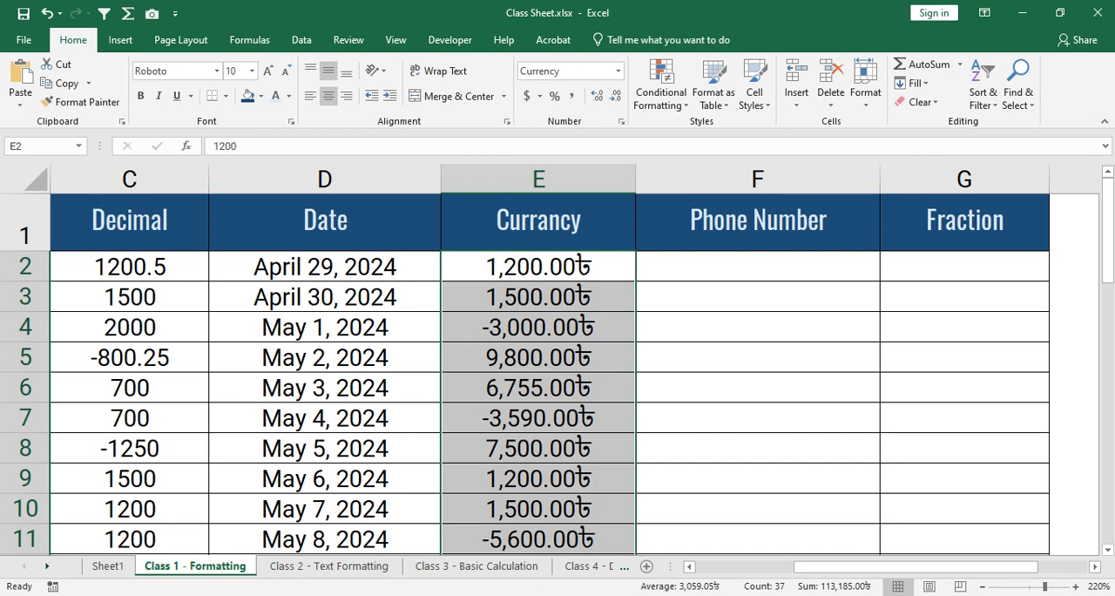
- Change the currency symbol of the selected Currancy values to BDT
{"action": "left_click", "coordinate": [621, 121]}
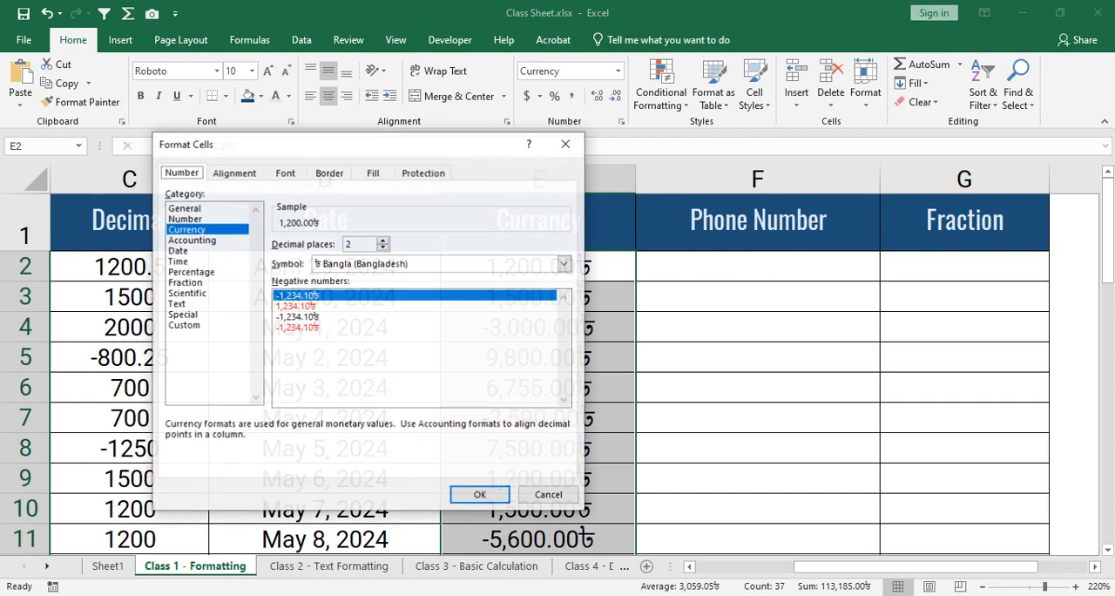
{"action": "left_click", "coordinate": [564, 263]}
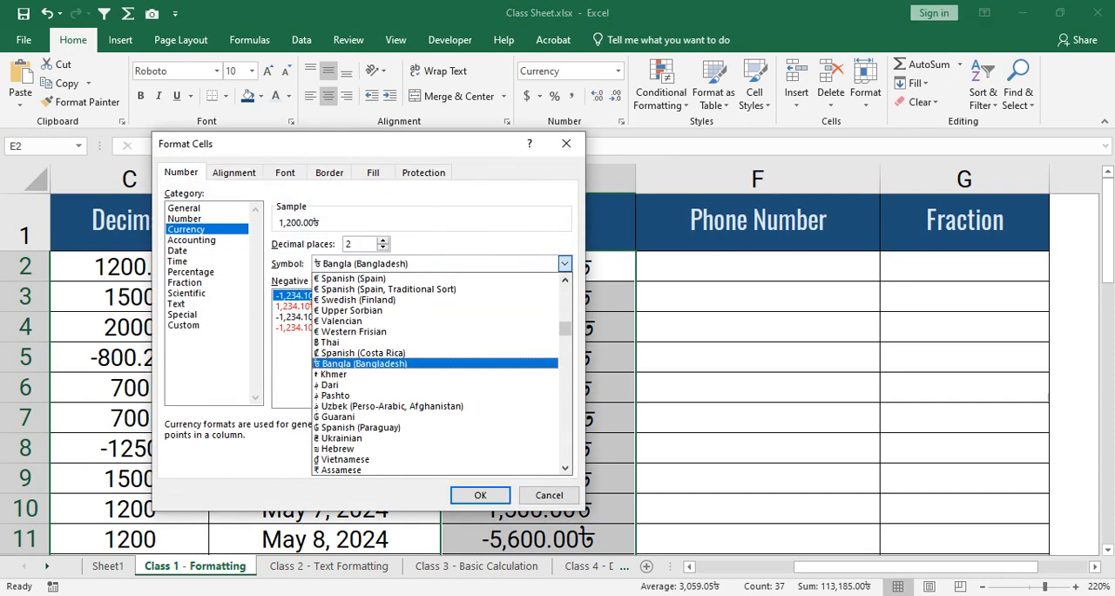
{"action": "left_click_drag", "start_coordinate": [565, 328], "coordinate": [565, 374]}
{"action": "scroll", "coordinate": [435, 375], "scroll_direction": "down", "scroll_amount": 4}
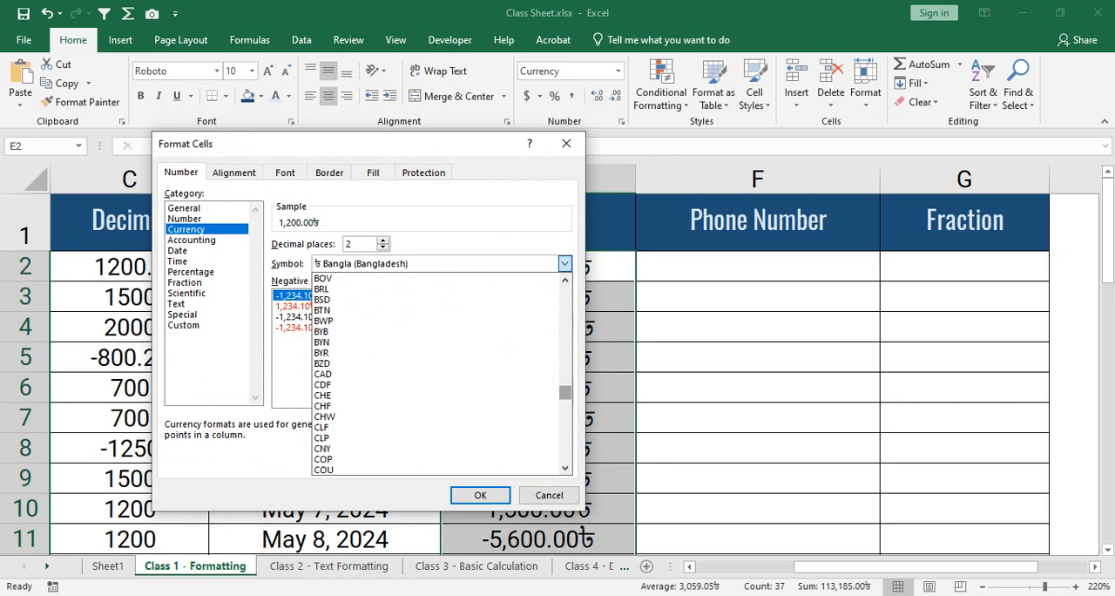
{"action": "mouse_move", "coordinate": [565, 390]}
{"action": "left_mouse_down"}
{"action": "mouse_move", "coordinate": [566, 374]}
{"action": "mouse_move", "coordinate": [565, 386]}
{"action": "left_mouse_up"}
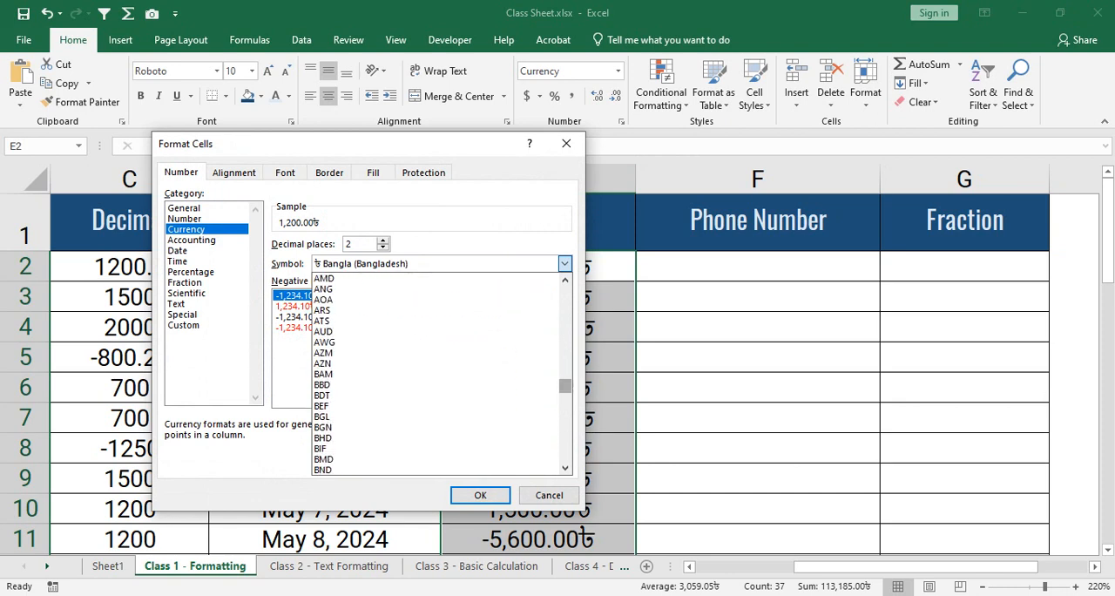
{"action": "left_click", "coordinate": [322, 395]}
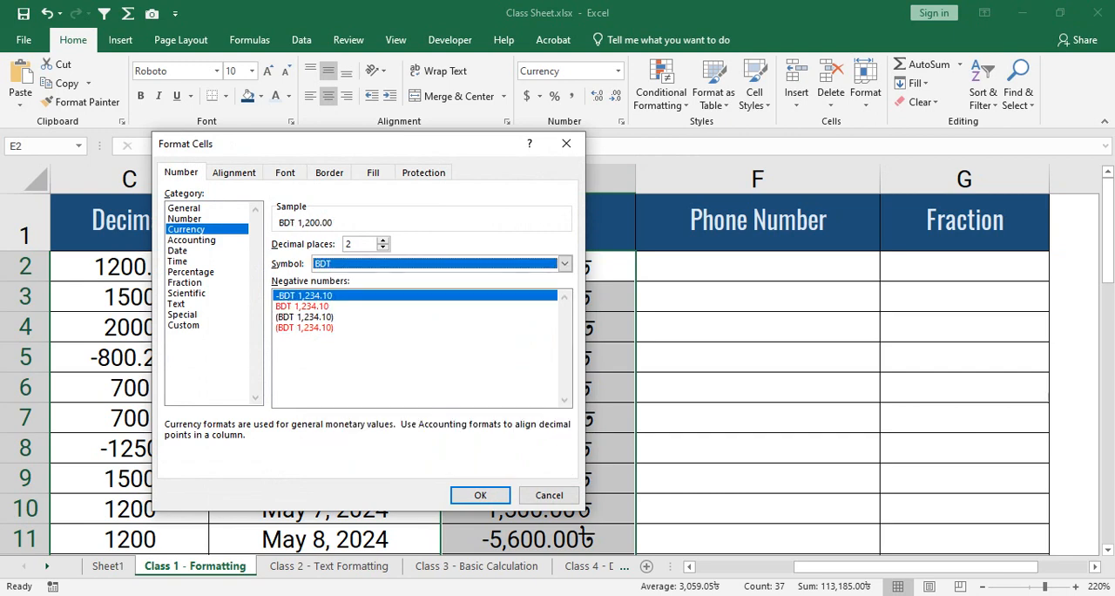
{"action": "key", "text": "Return"}
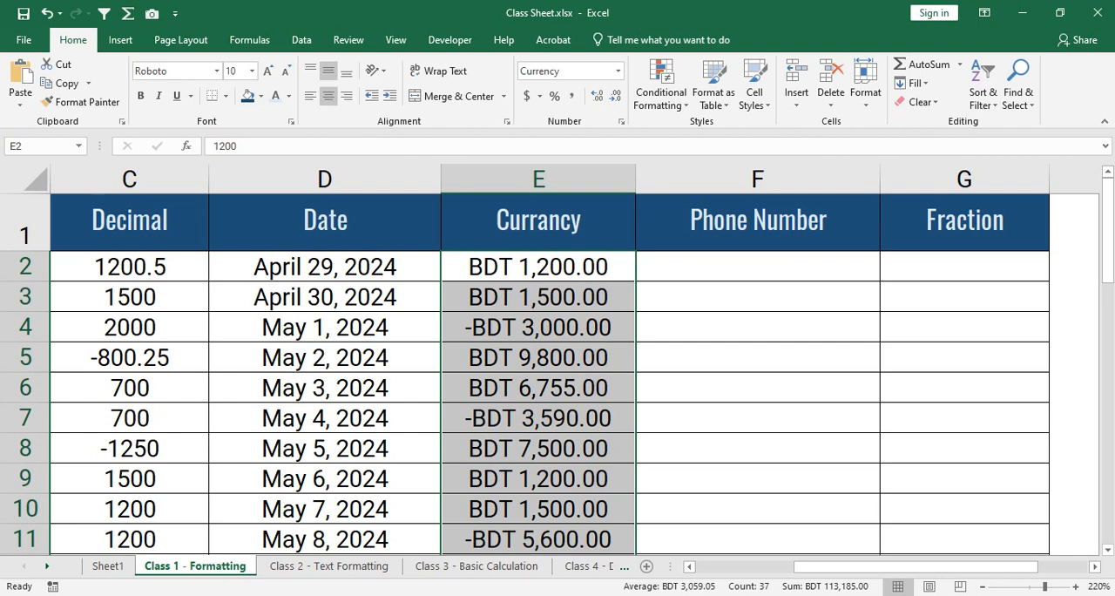
- Change the currency symbol of the selected Currancy values to AUD
{"action": "left_click", "coordinate": [621, 121]}
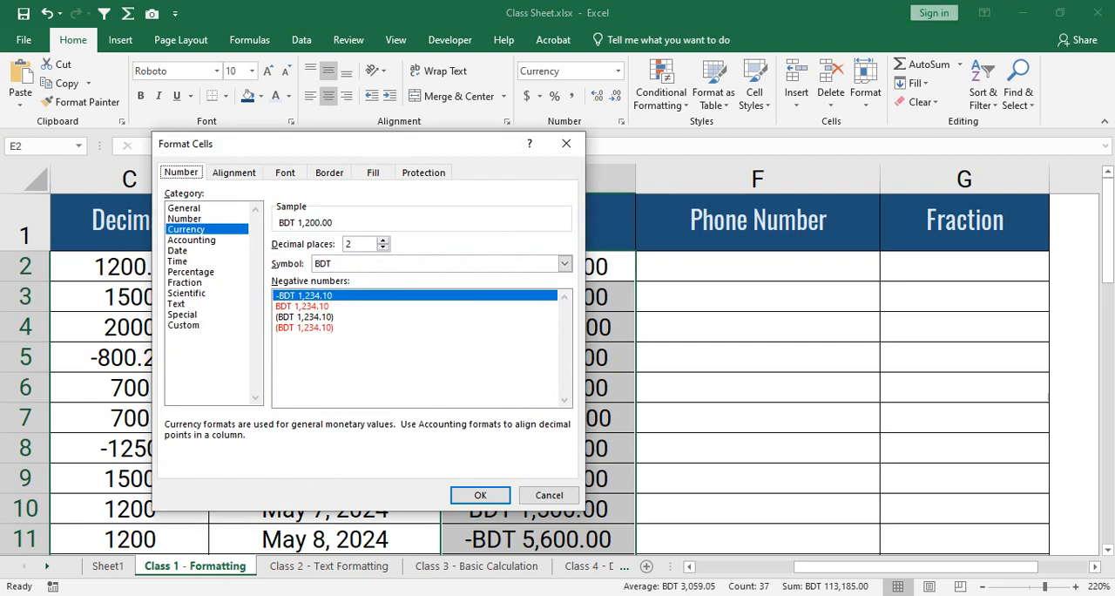
{"action": "left_click", "coordinate": [565, 263]}
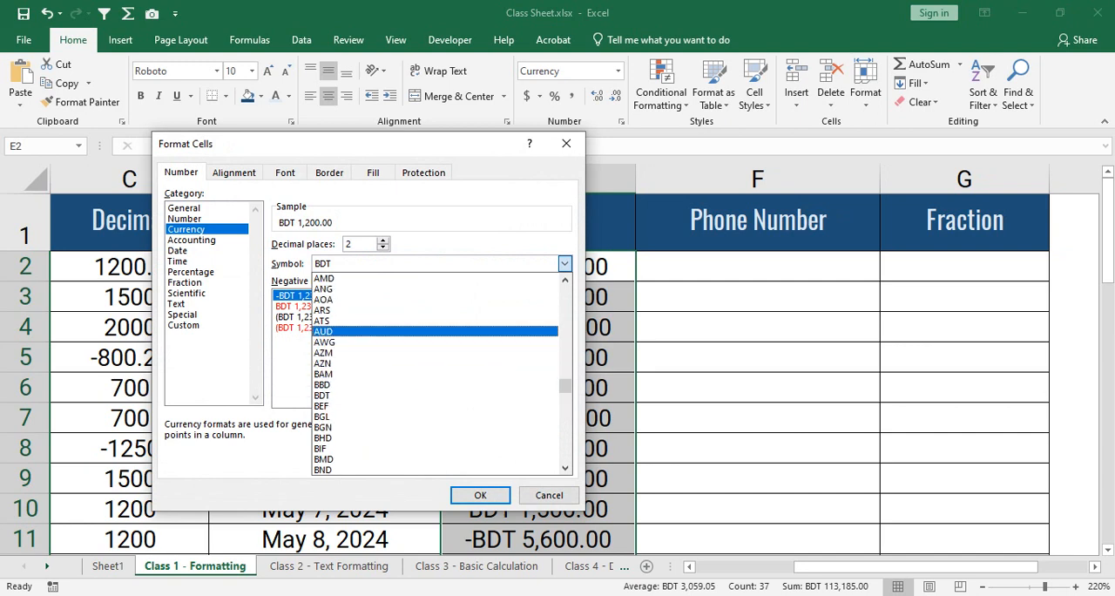
{"action": "left_click", "coordinate": [348, 331]}
{"action": "left_click", "coordinate": [479, 495]}
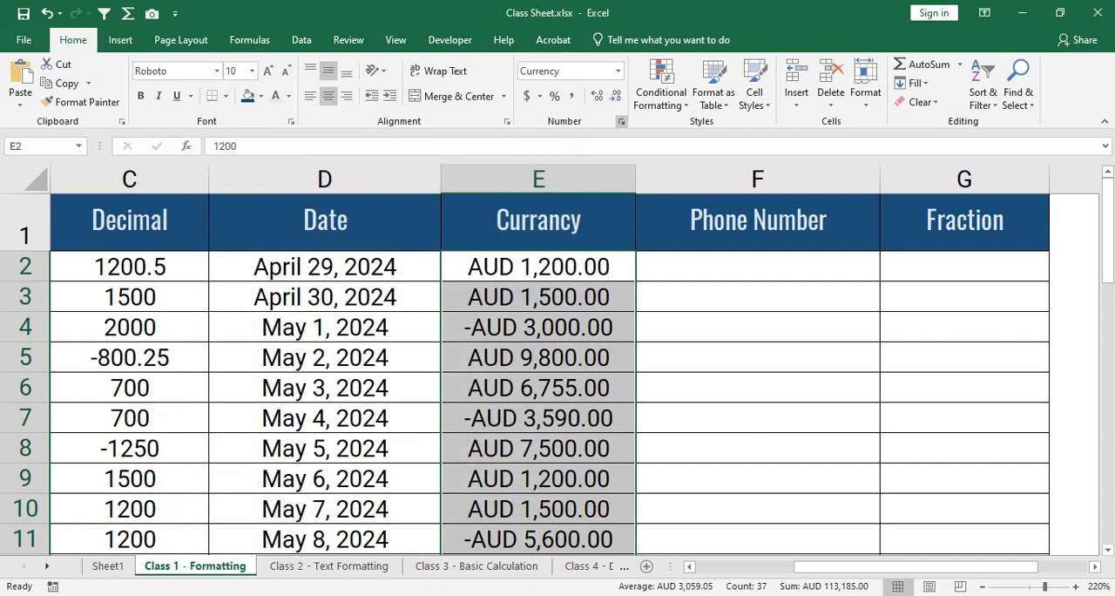
- Look through the list of currency symbols and set the Currancy values back to BDT
{"action": "left_click", "coordinate": [621, 121]}
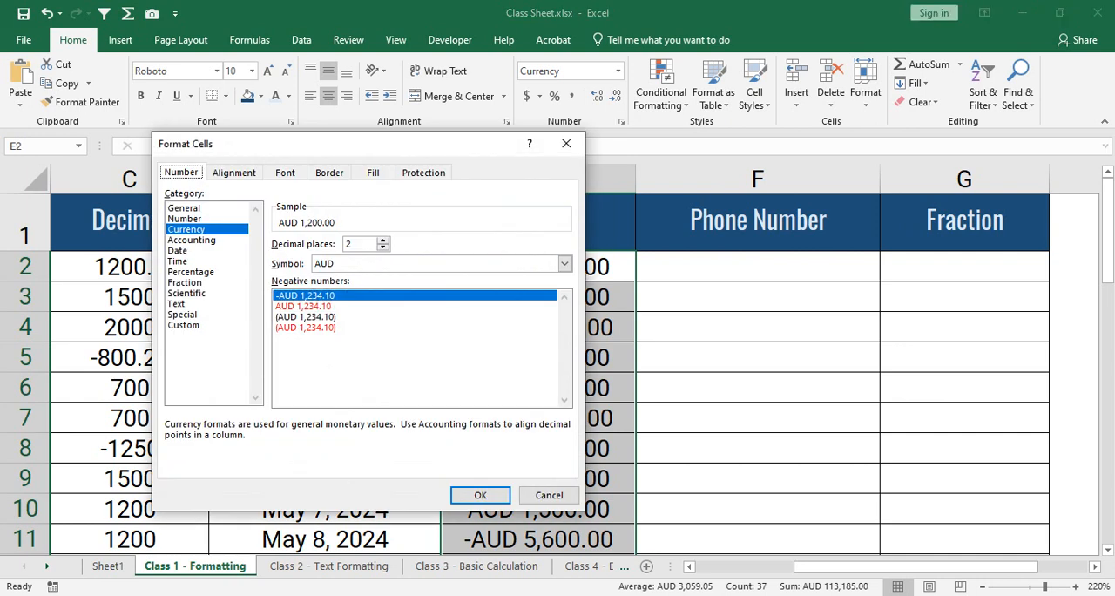
{"action": "left_click", "coordinate": [564, 264]}
{"action": "left_click_drag", "start_coordinate": [565, 385], "coordinate": [566, 454]}
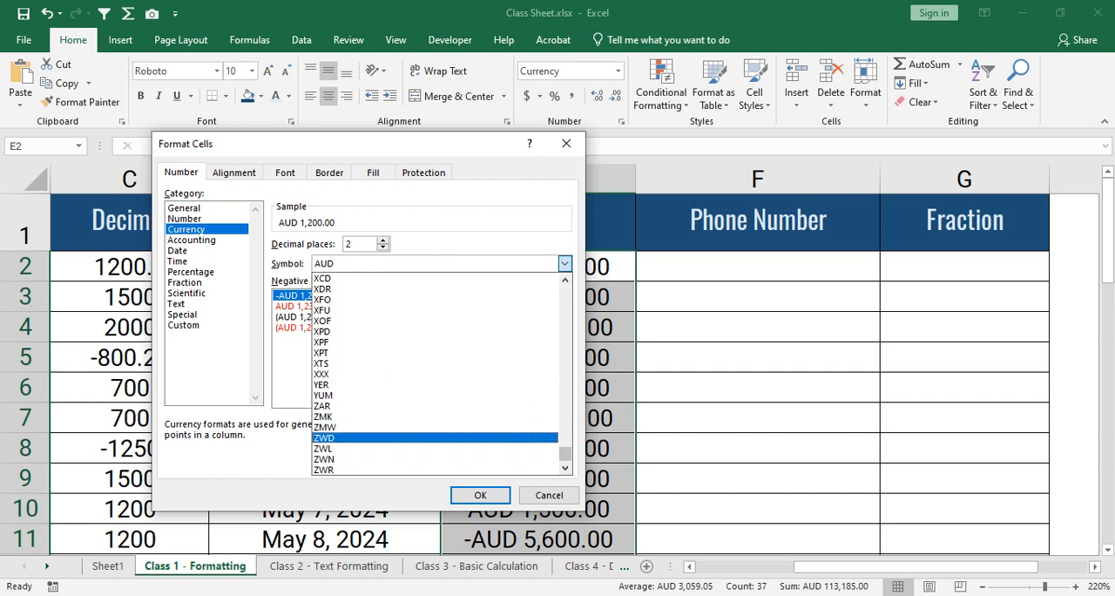
{"action": "scroll", "coordinate": [436, 374], "scroll_direction": "up", "scroll_amount": 15}
{"action": "scroll", "coordinate": [435, 374], "scroll_direction": "down", "scroll_amount": 10}
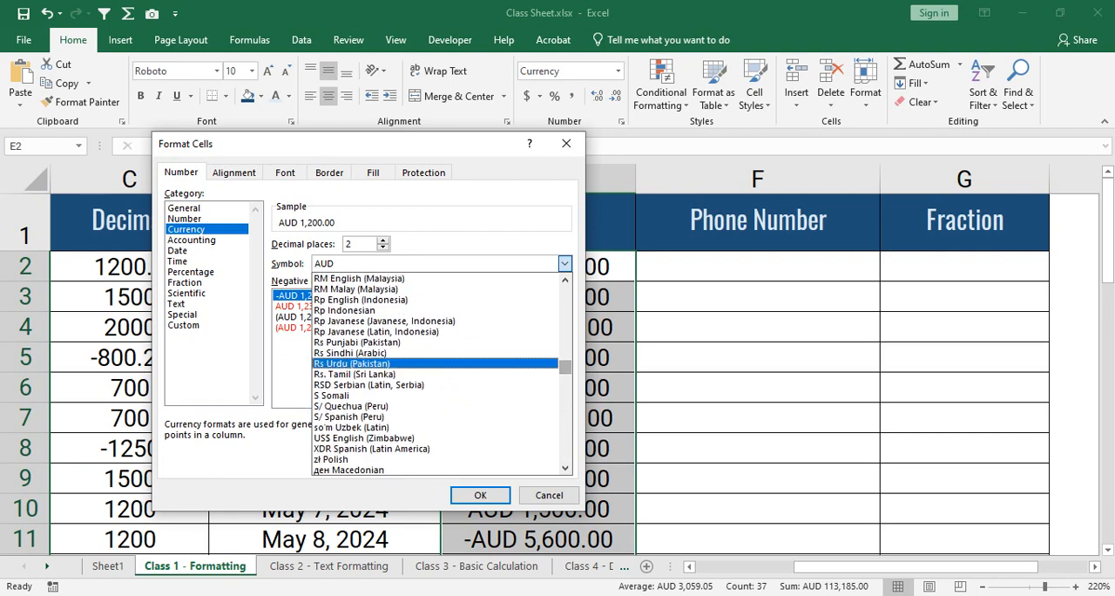
{"action": "scroll", "coordinate": [436, 374], "scroll_direction": "down", "scroll_amount": 10}
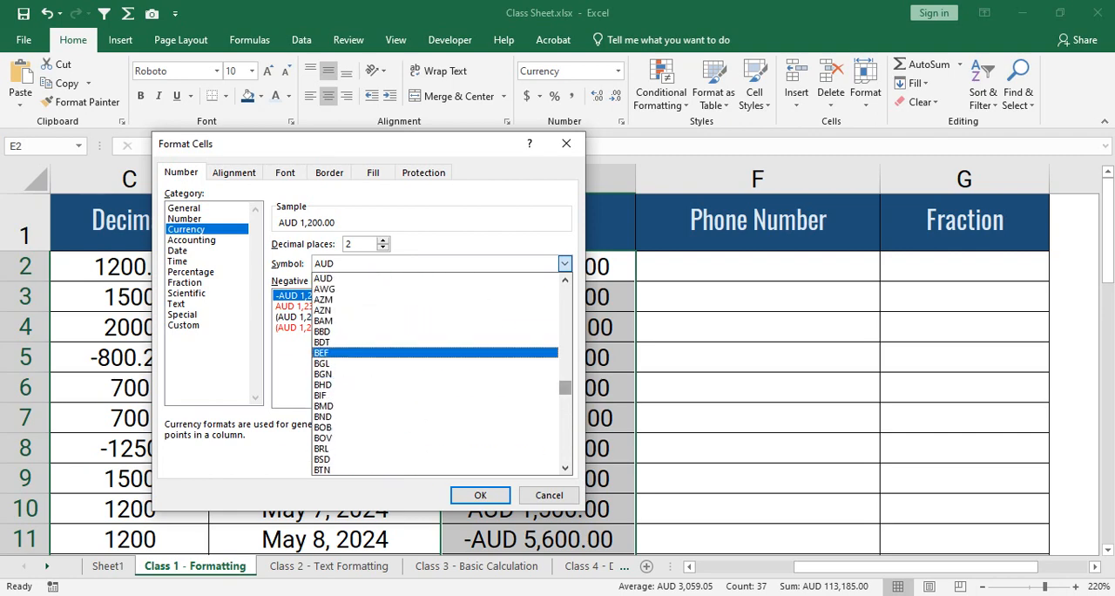
{"action": "left_click", "coordinate": [322, 341]}
{"action": "left_click", "coordinate": [480, 494]}
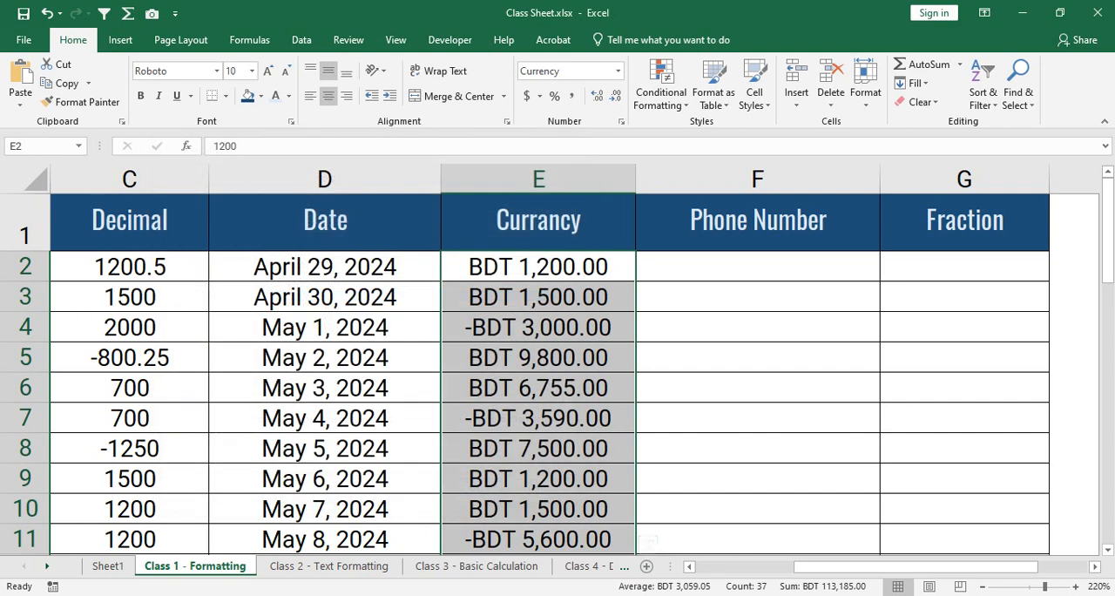
- Inspect the underlying values of the currency-formatted cells E6, E4 and E7
{"action": "left_click", "coordinate": [538, 388]}
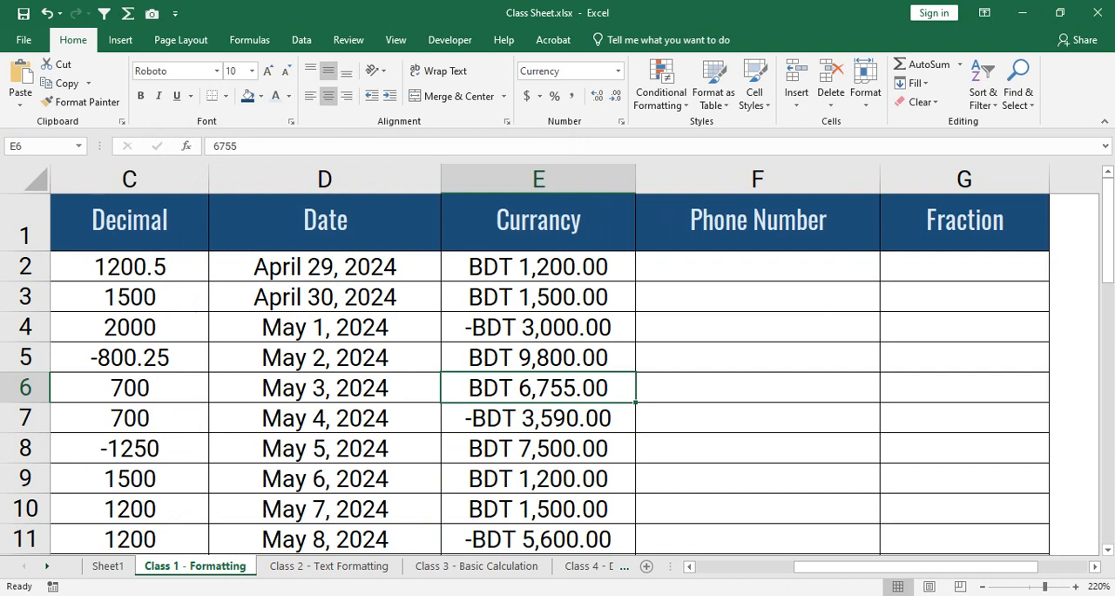
{"action": "left_click", "coordinate": [538, 326]}
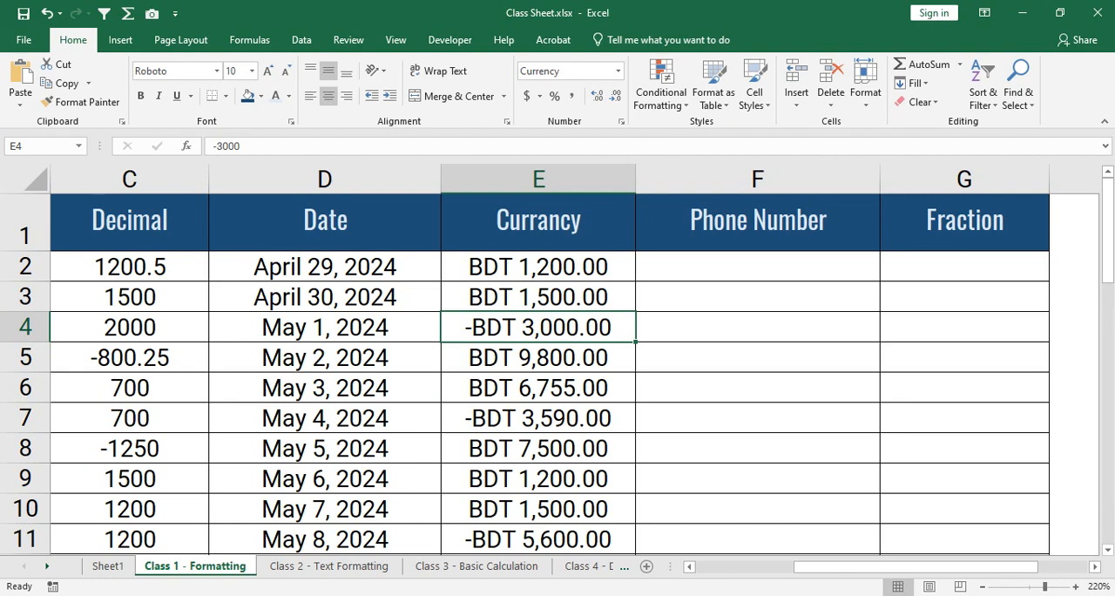
{"action": "left_click", "coordinate": [539, 418]}
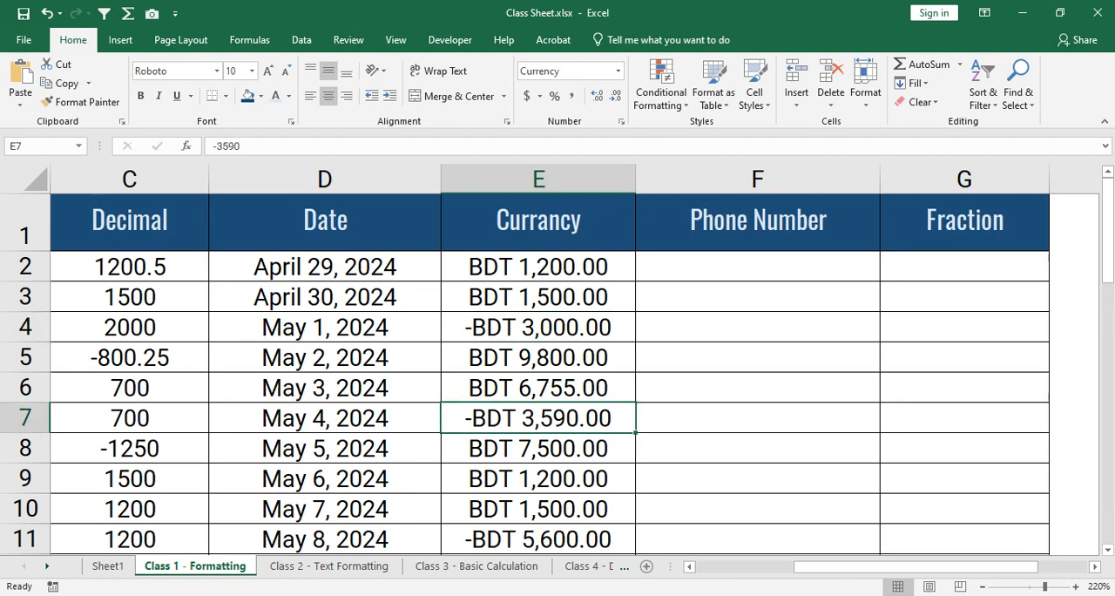
- Select the Currancy values E2:E38 and narrow the selection to E2:E5
{"action": "left_click_drag", "start_coordinate": [538, 267], "coordinate": [636, 523]}
{"action": "scroll", "coordinate": [538, 366], "scroll_direction": "up", "scroll_amount": 9}
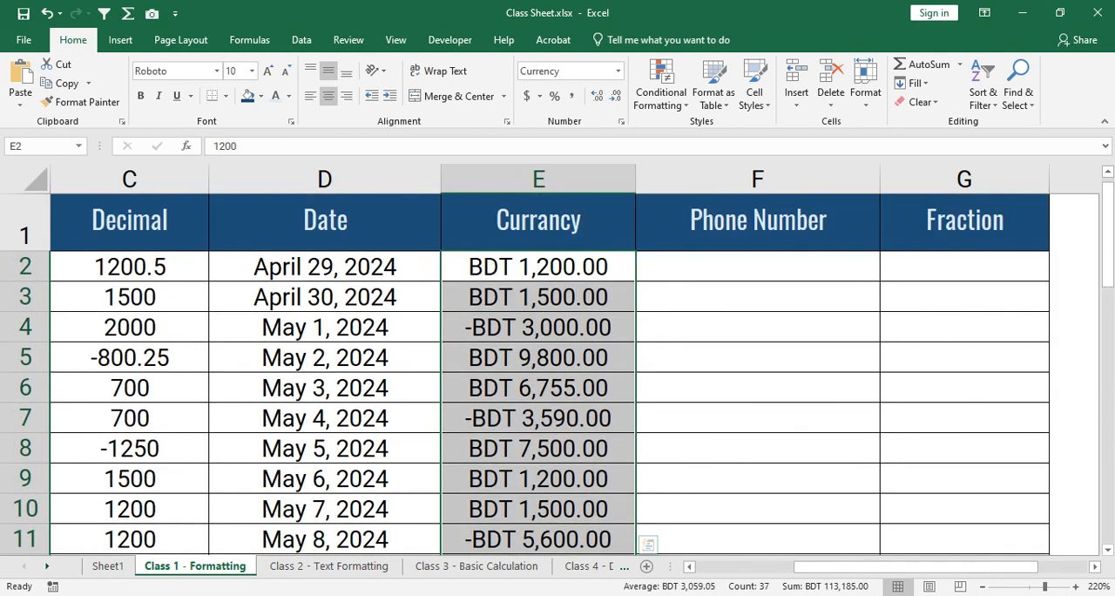
{"action": "left_click_drag", "start_coordinate": [538, 267], "coordinate": [538, 357]}
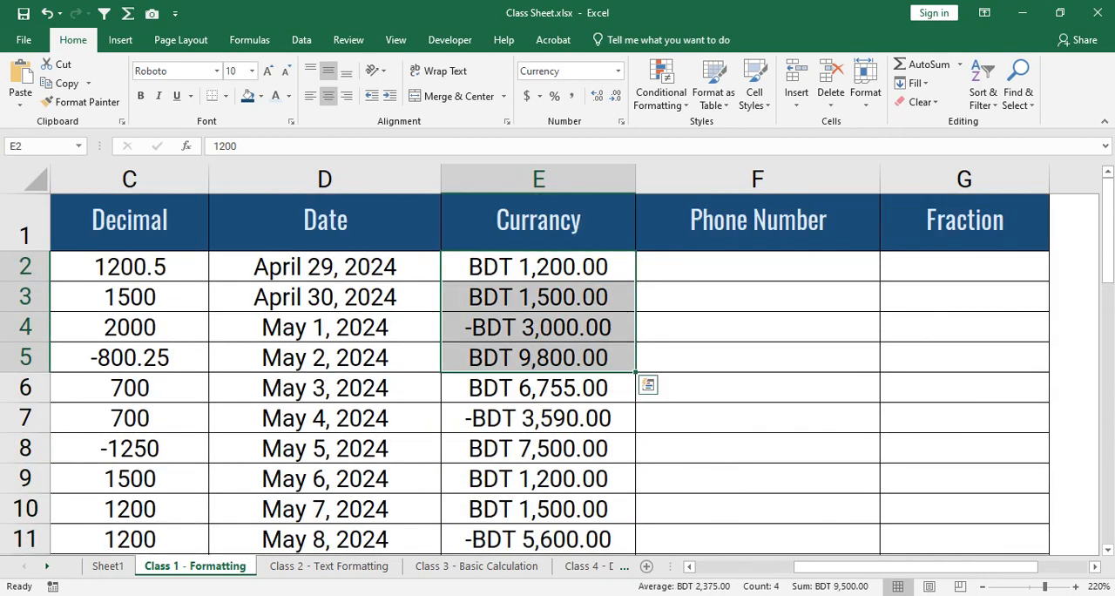
- Clear the contents of E2:E5 in the Currancy column and enter 2300 in E2
{"action": "right_click", "coordinate": [566, 357]}
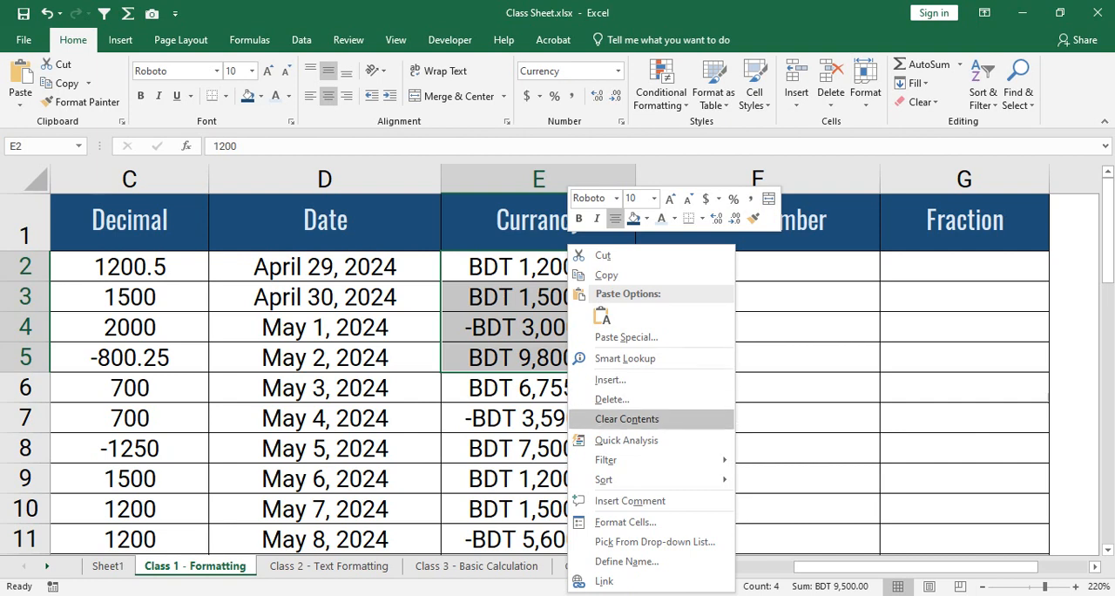
{"action": "left_click", "coordinate": [626, 419]}
{"action": "left_click", "coordinate": [538, 266]}
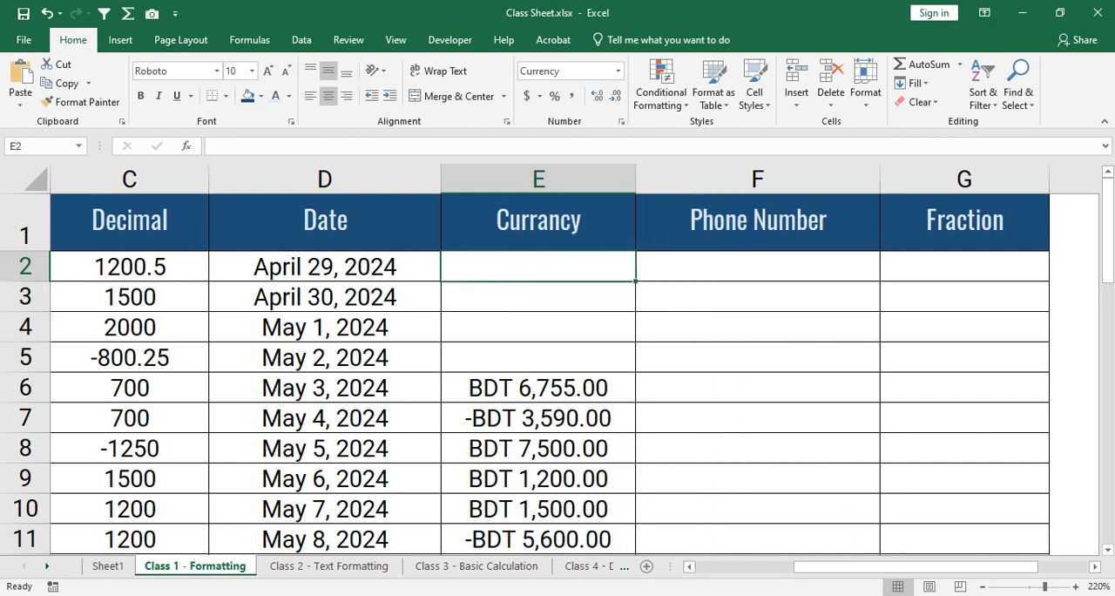
{"action": "type", "text": "2300"}
{"action": "key", "text": "Return"}
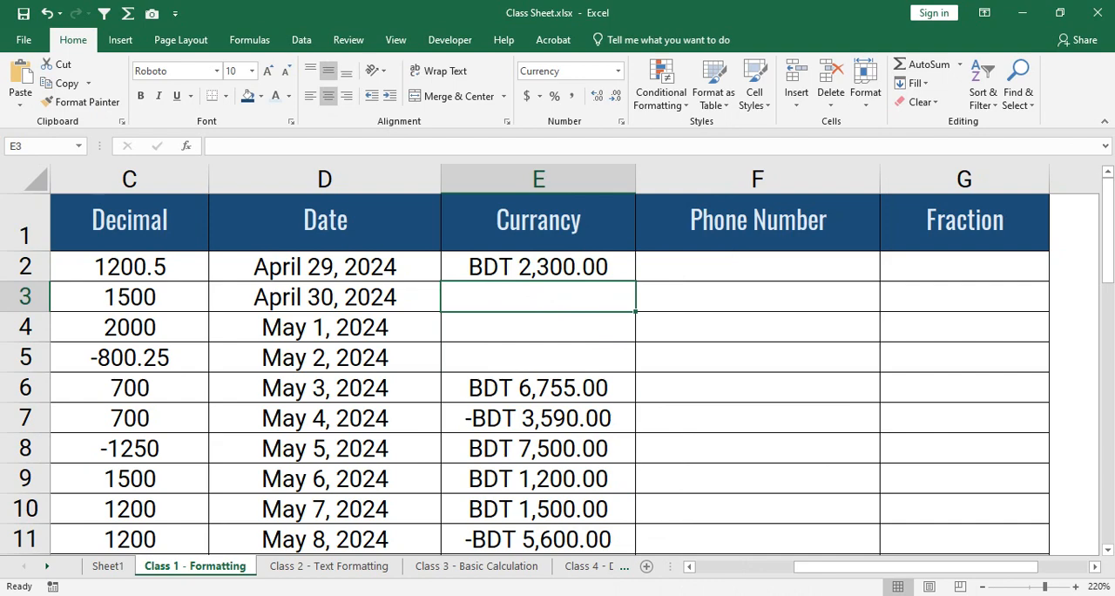
{"action": "left_click_drag", "start_coordinate": [538, 267], "coordinate": [538, 391]}
{"action": "scroll", "coordinate": [539, 391], "scroll_direction": "up", "scroll_amount": 4}
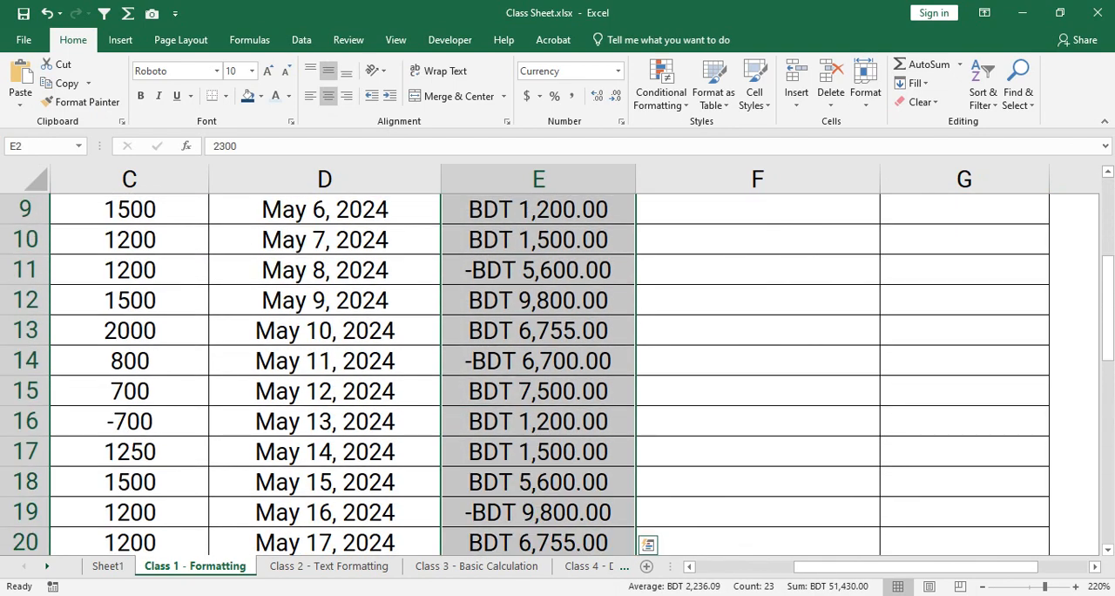
{"action": "scroll", "coordinate": [538, 375], "scroll_direction": "up", "scroll_amount": 3}
{"action": "left_click", "coordinate": [539, 267]}
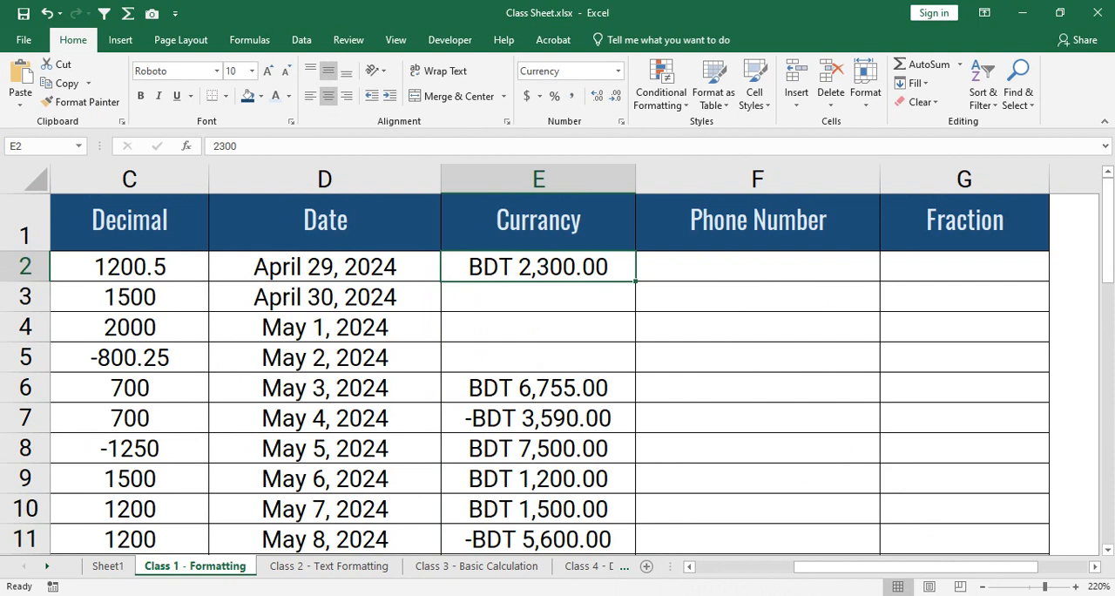
- Enter -3750 in E3, 8700 in E4 and -4100 in E5 of the Currancy column
{"action": "left_click", "coordinate": [538, 297]}
{"action": "type", "text": "-"}
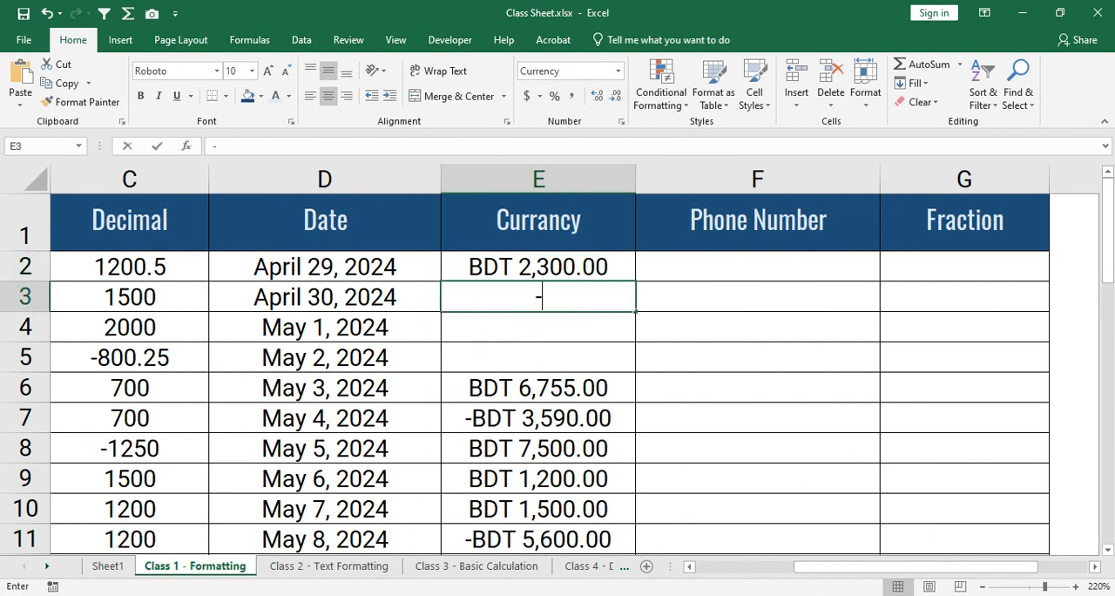
{"action": "type", "text": "3750"}
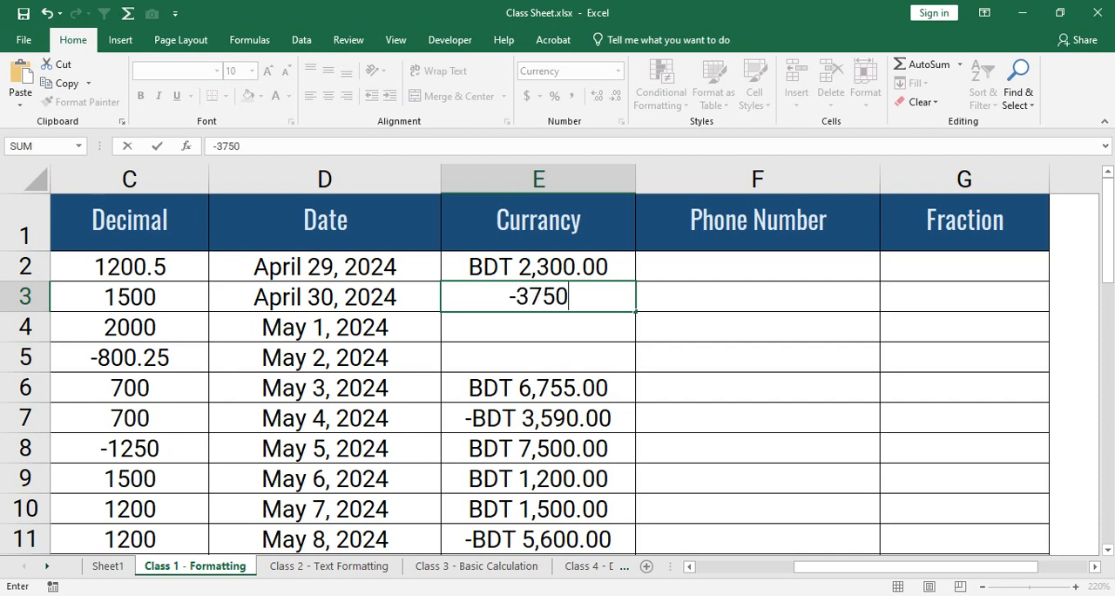
{"action": "key", "text": "Return"}
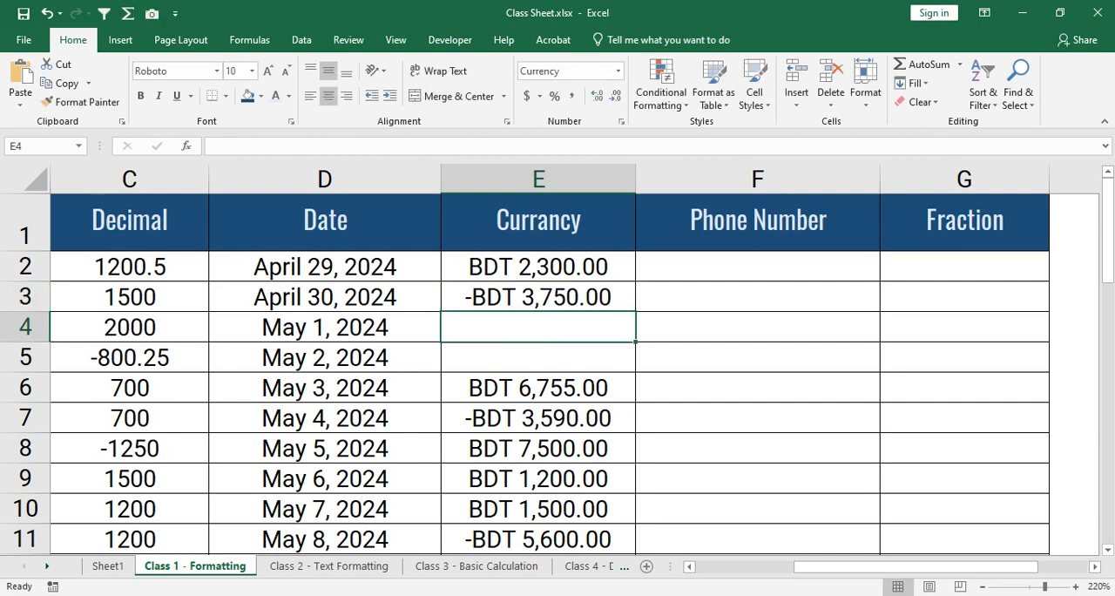
{"action": "type", "text": "8700"}
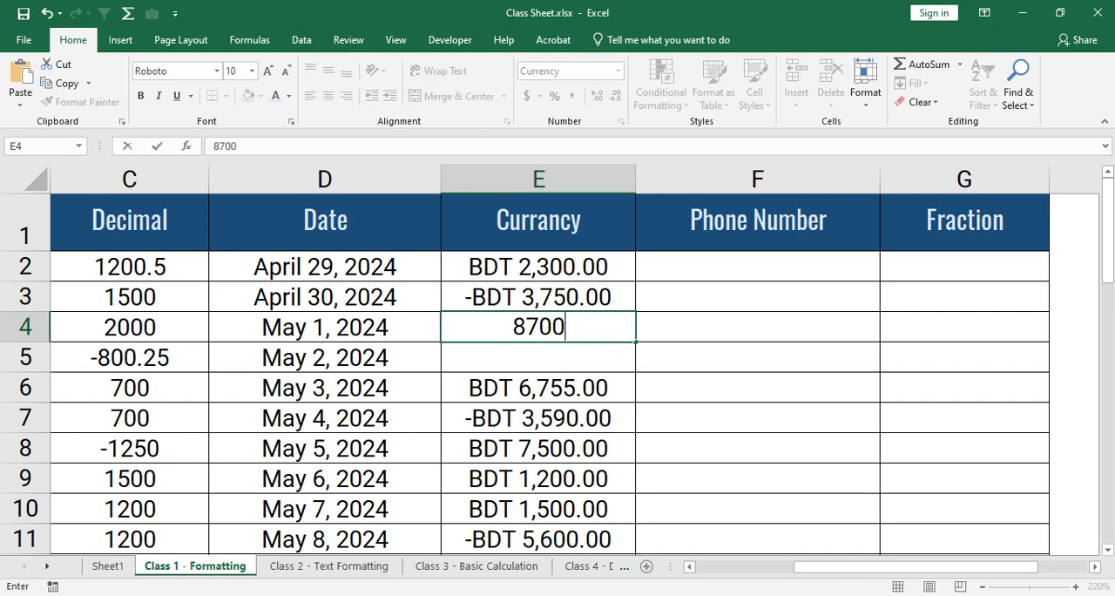
{"action": "key", "text": "Return"}
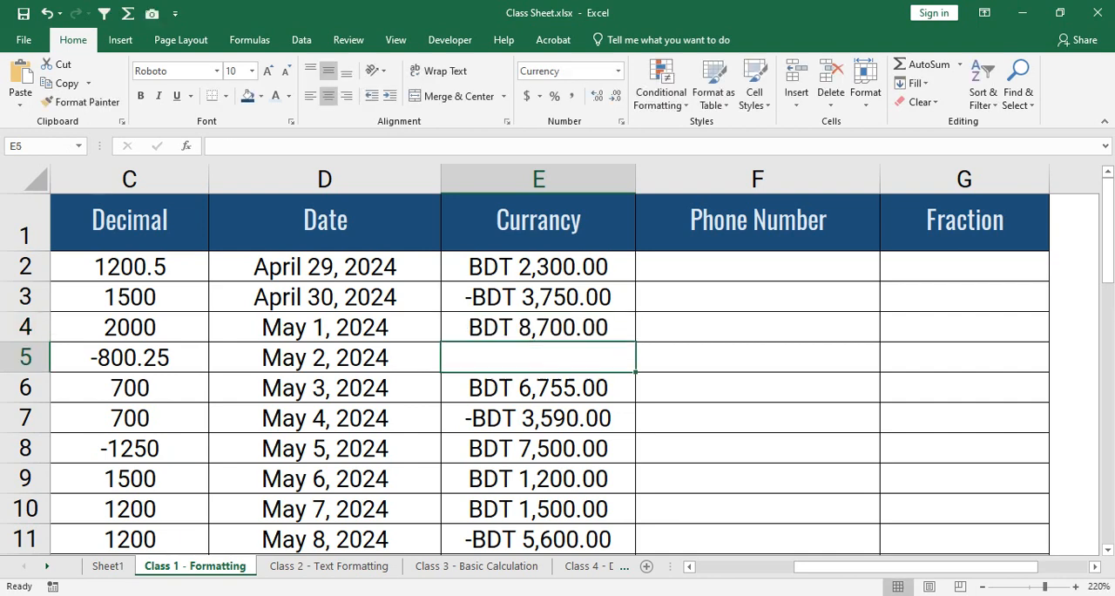
{"action": "type", "text": "-"}
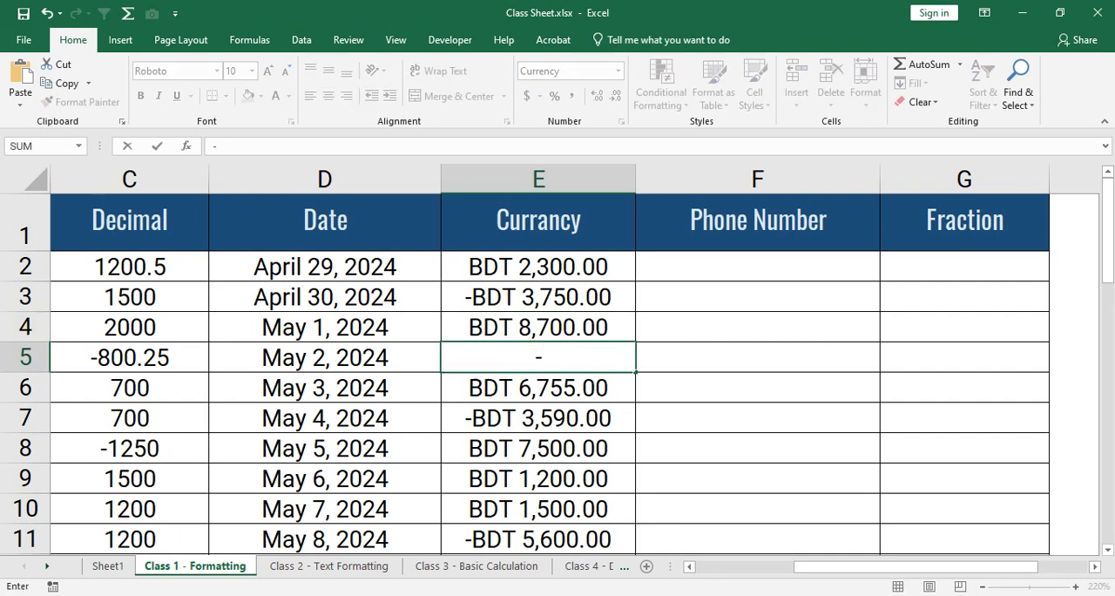
{"action": "type", "text": "4100"}
{"action": "key", "text": "Return"}
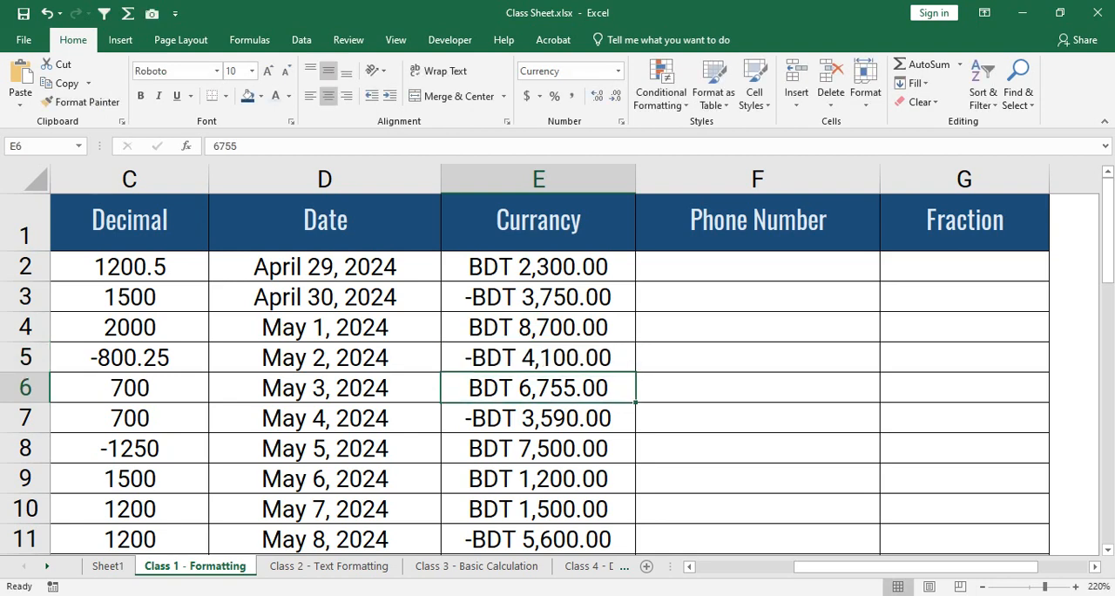
{"action": "key", "text": "Up"}
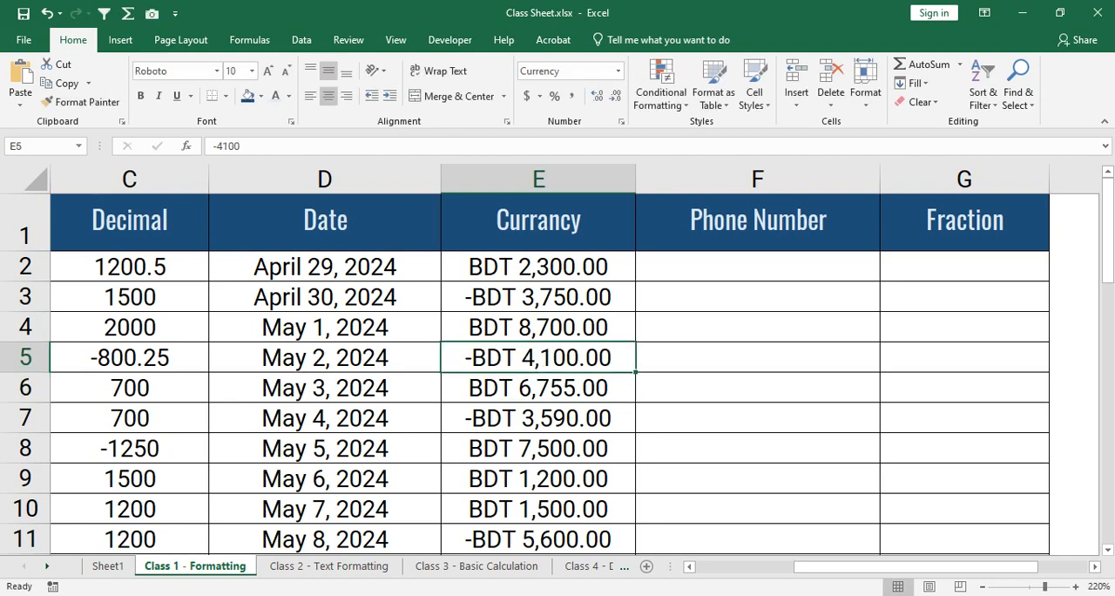
- Look over the positive and negative amounts in the Currancy column at different zoom levels
{"action": "scroll", "coordinate": [557, 365], "scroll_direction": "down", "scroll_amount": 2}
{"action": "scroll", "coordinate": [558, 365], "scroll_direction": "down", "scroll_amount": 6}
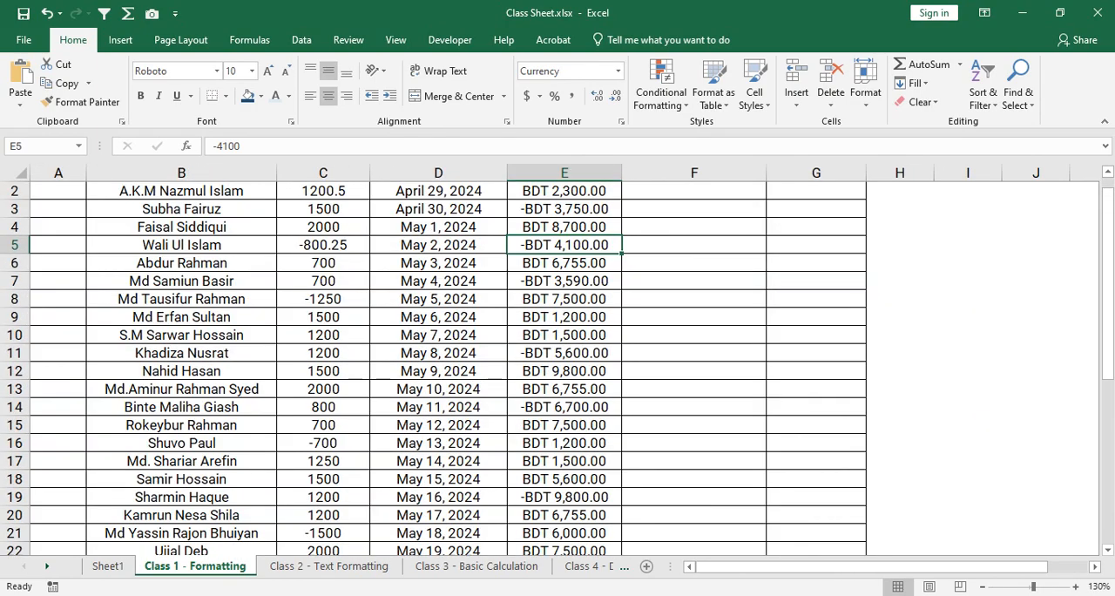
{"action": "scroll", "coordinate": [558, 365], "scroll_direction": "down", "scroll_amount": 3}
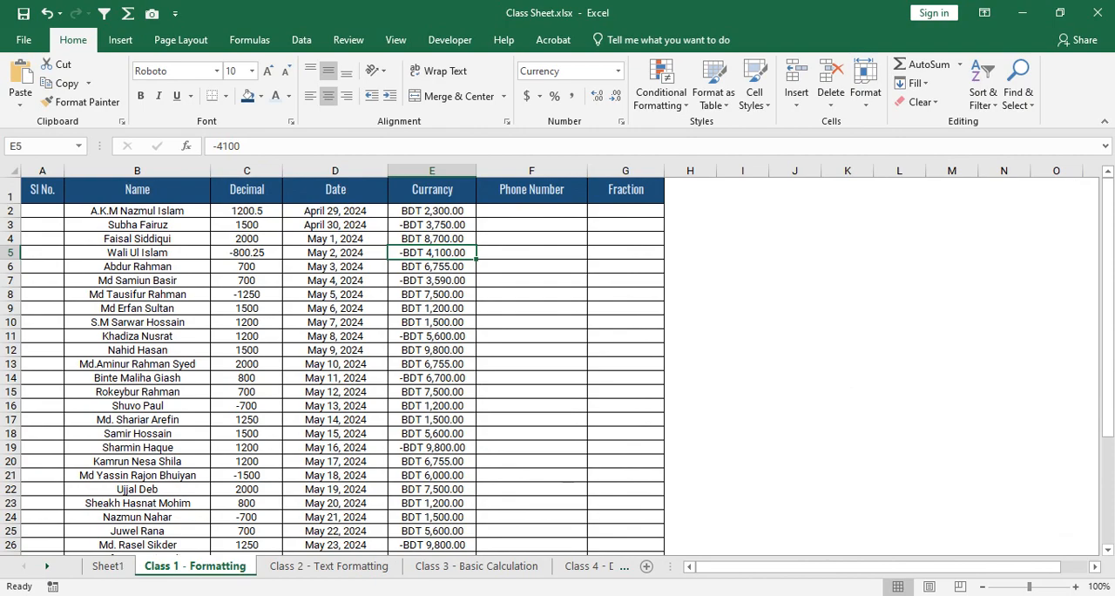
{"action": "scroll", "coordinate": [558, 366], "scroll_direction": "up", "scroll_amount": 8}
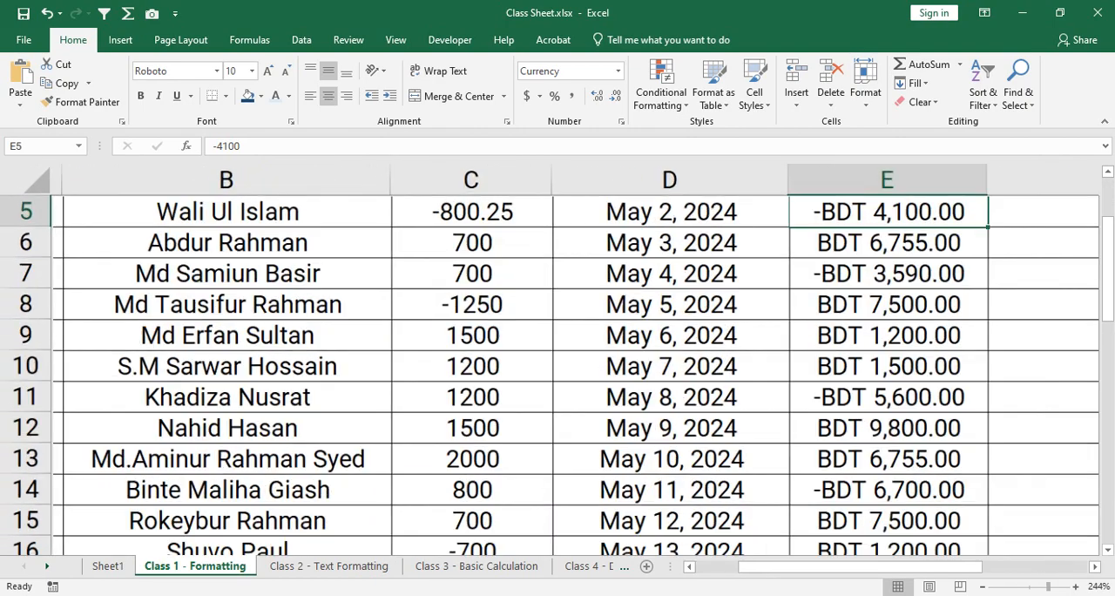
{"action": "scroll", "coordinate": [557, 366], "scroll_direction": "down", "scroll_amount": 9}
{"action": "scroll", "coordinate": [557, 365], "scroll_direction": "down", "scroll_amount": 2}
{"action": "scroll", "coordinate": [557, 365], "scroll_direction": "up", "scroll_amount": 3}
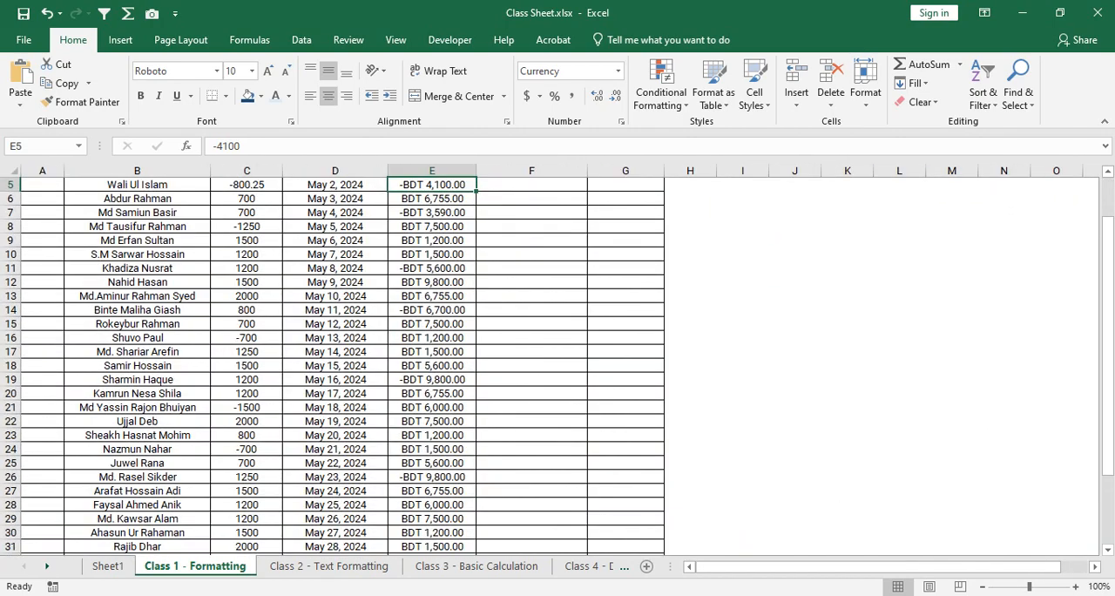
{"action": "scroll", "coordinate": [331, 366], "scroll_direction": "up", "scroll_amount": 2}
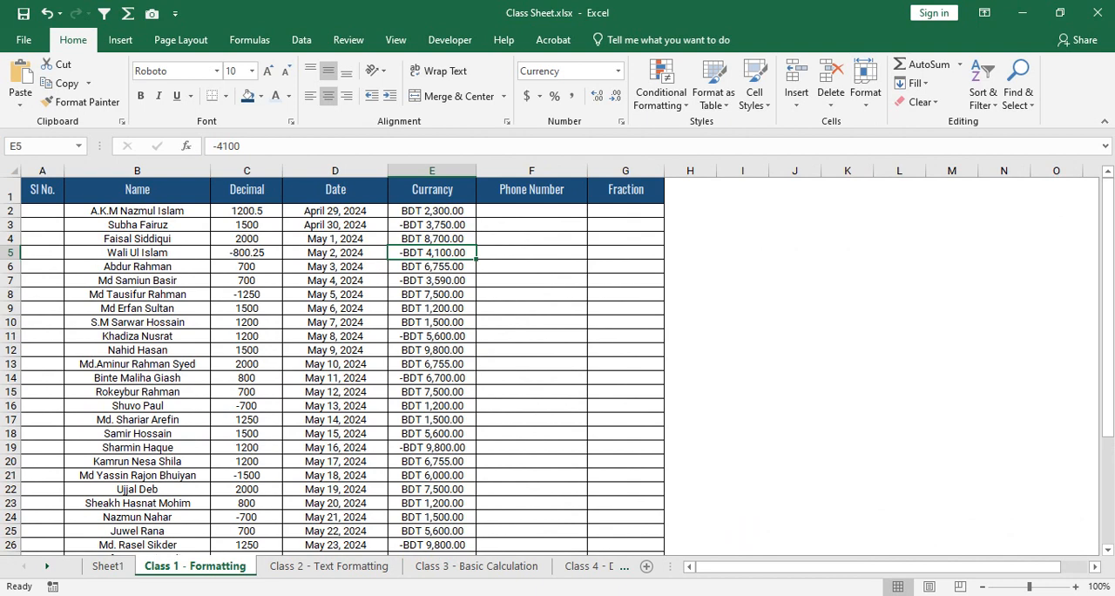
{"action": "left_click", "coordinate": [531, 225]}
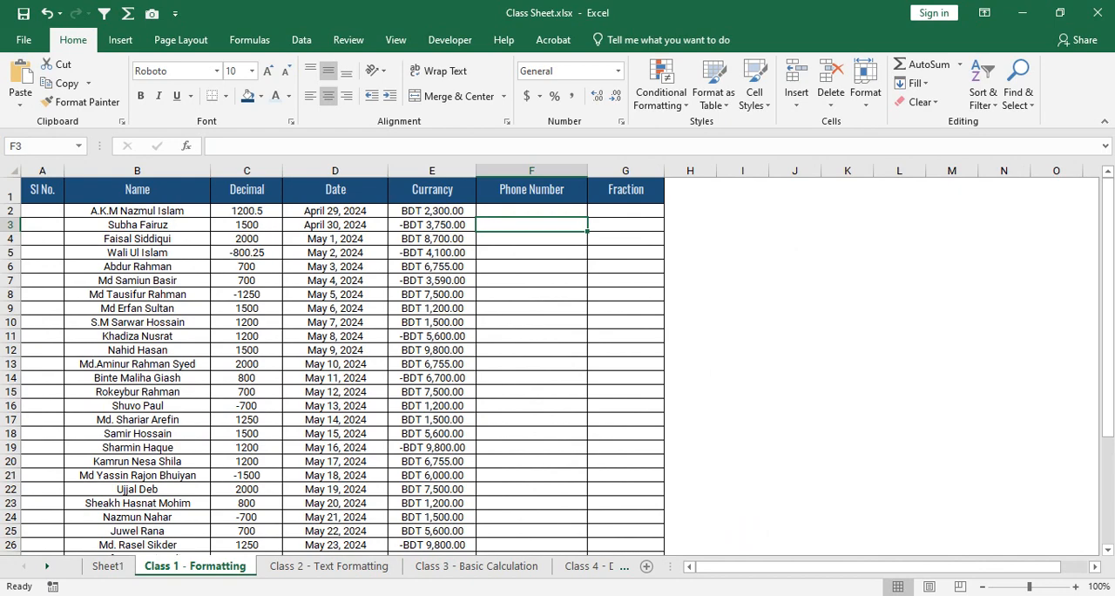
- Format the negative amounts in E2:E38 as black values in parentheses, using the (BDT 1,234.10) currency style
{"action": "left_click_drag", "start_coordinate": [432, 210], "coordinate": [470, 532]}
{"action": "scroll", "coordinate": [333, 366], "scroll_direction": "up", "scroll_amount": 4}
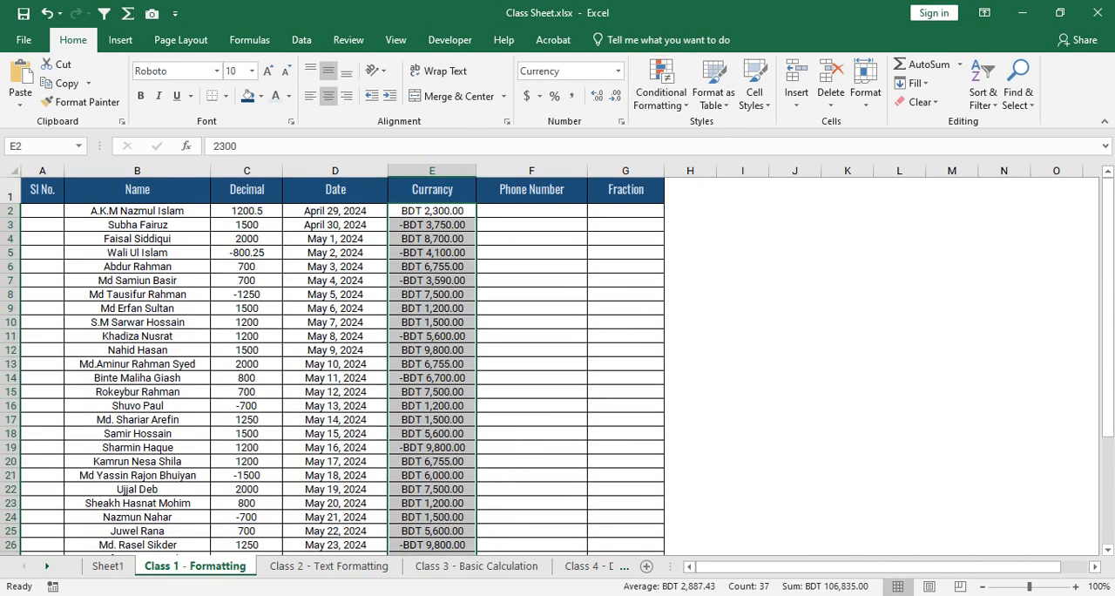
{"action": "left_click", "coordinate": [621, 121]}
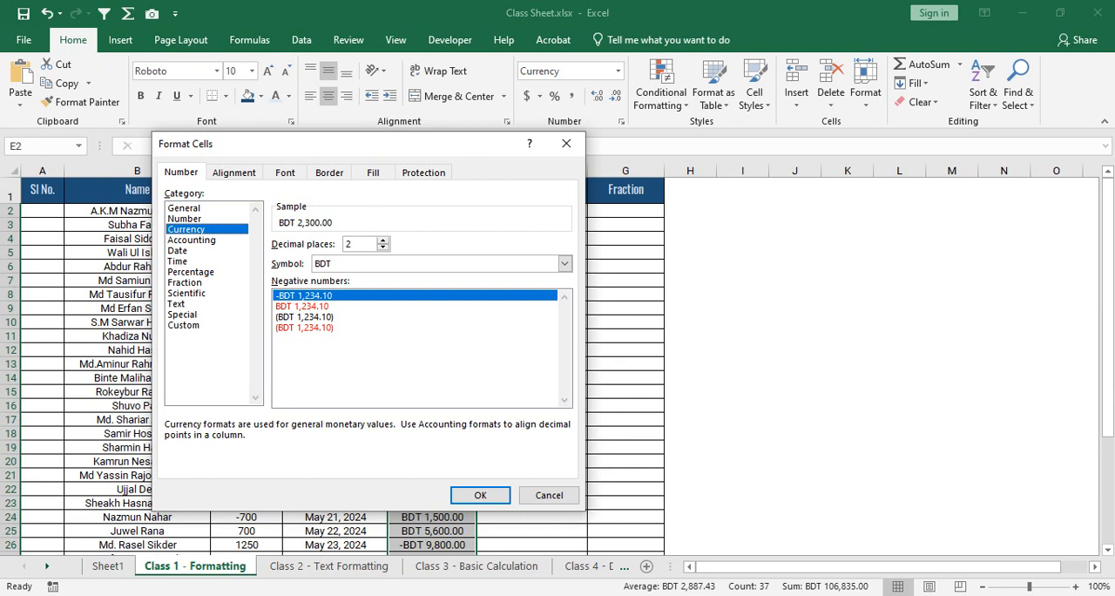
{"action": "left_click", "coordinate": [321, 305]}
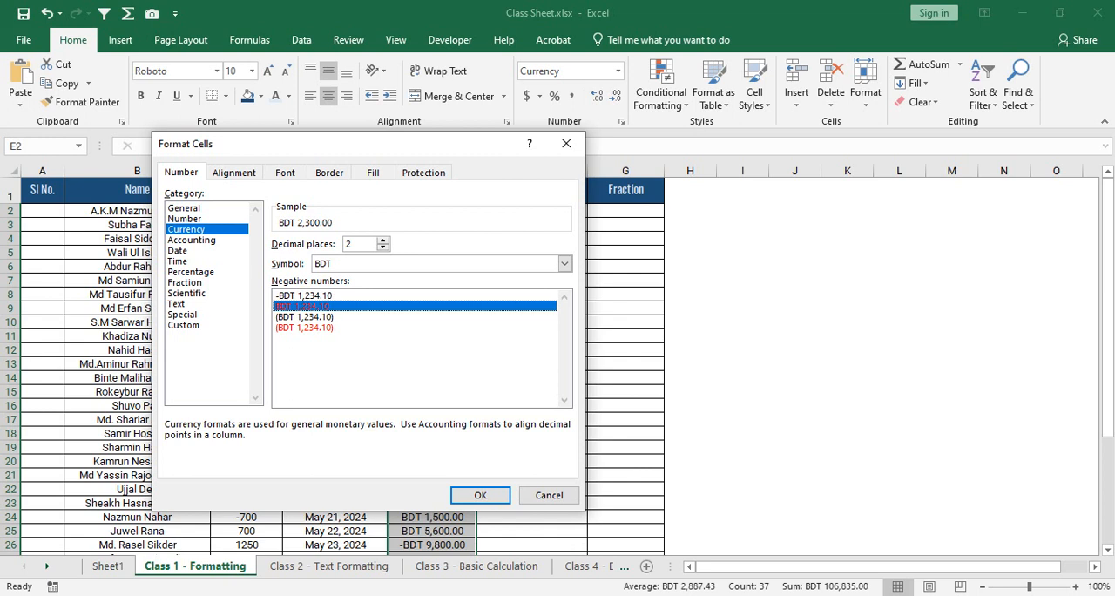
{"action": "left_click", "coordinate": [304, 317]}
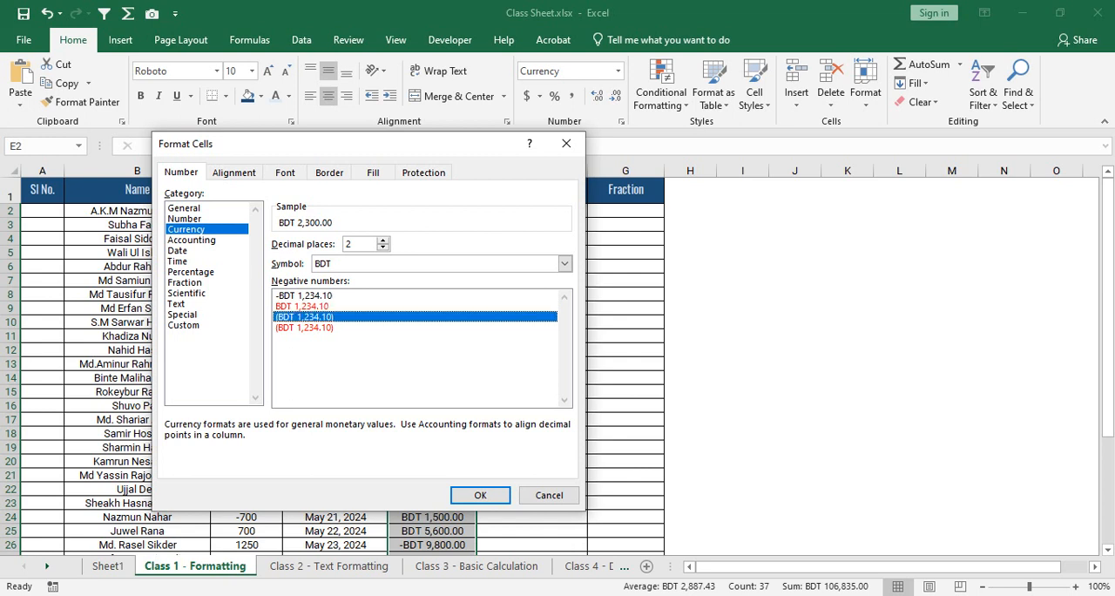
{"action": "left_click", "coordinate": [480, 494]}
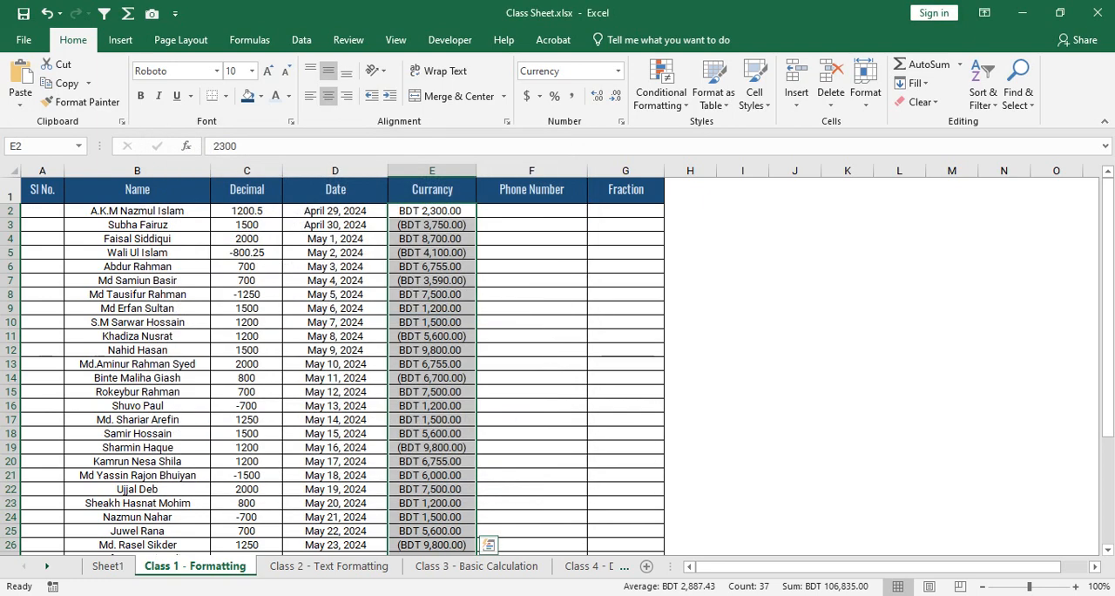
{"action": "left_click", "coordinate": [531, 294]}
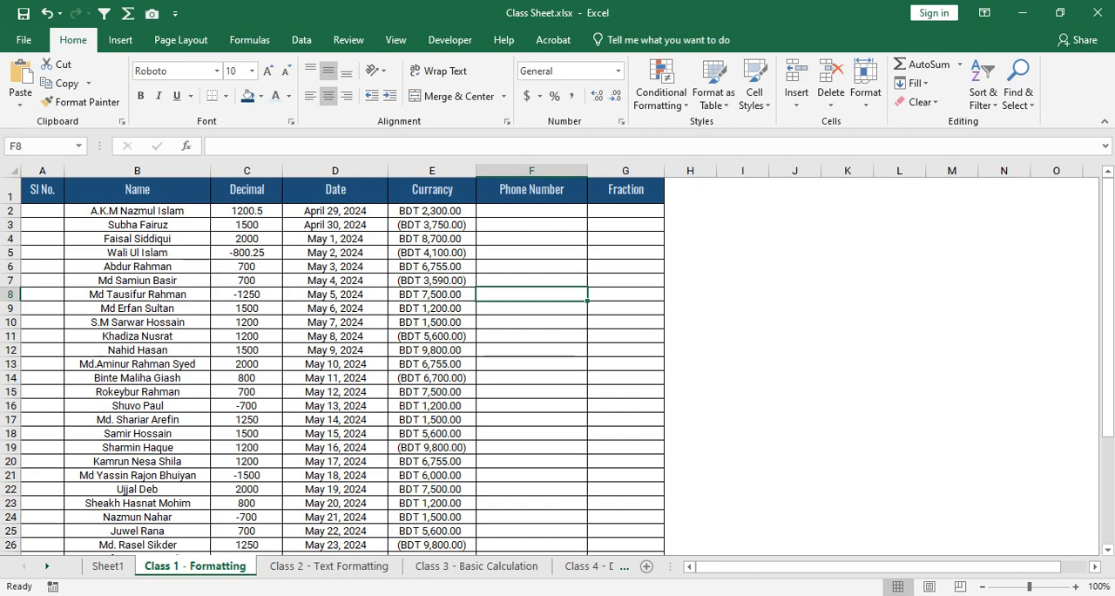
- Format the negative amounts in E2:E38 as red values without a minus sign, using the red BDT 1,234.10 currency style
{"action": "left_click_drag", "start_coordinate": [432, 210], "coordinate": [470, 505]}
{"action": "scroll", "coordinate": [330, 366], "scroll_direction": "up", "scroll_amount": 5}
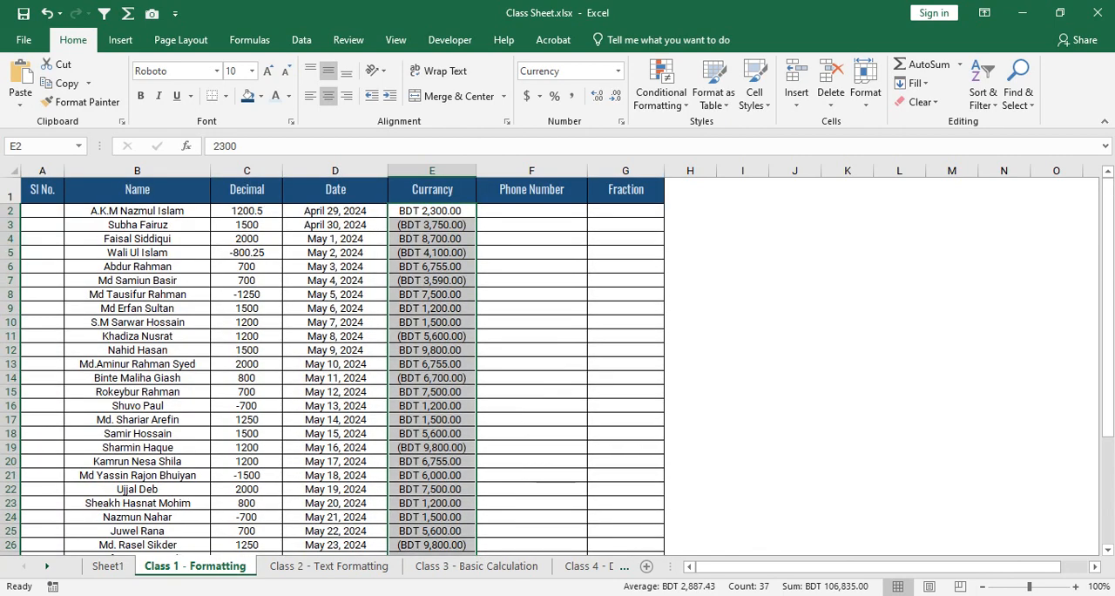
{"action": "left_click", "coordinate": [621, 121]}
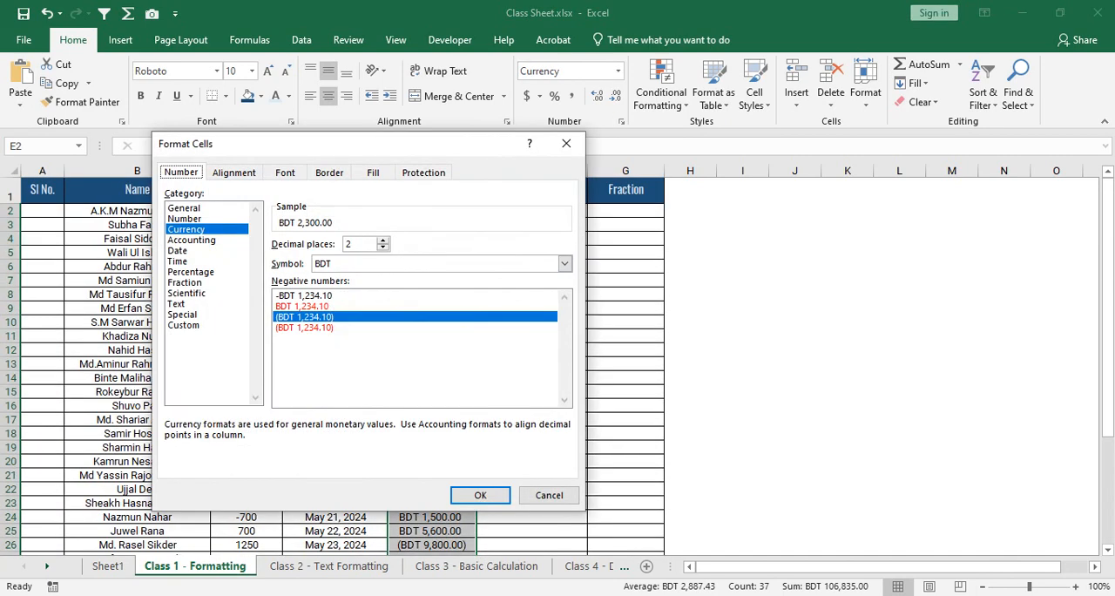
{"action": "left_click", "coordinate": [302, 305]}
{"action": "left_click", "coordinate": [480, 495]}
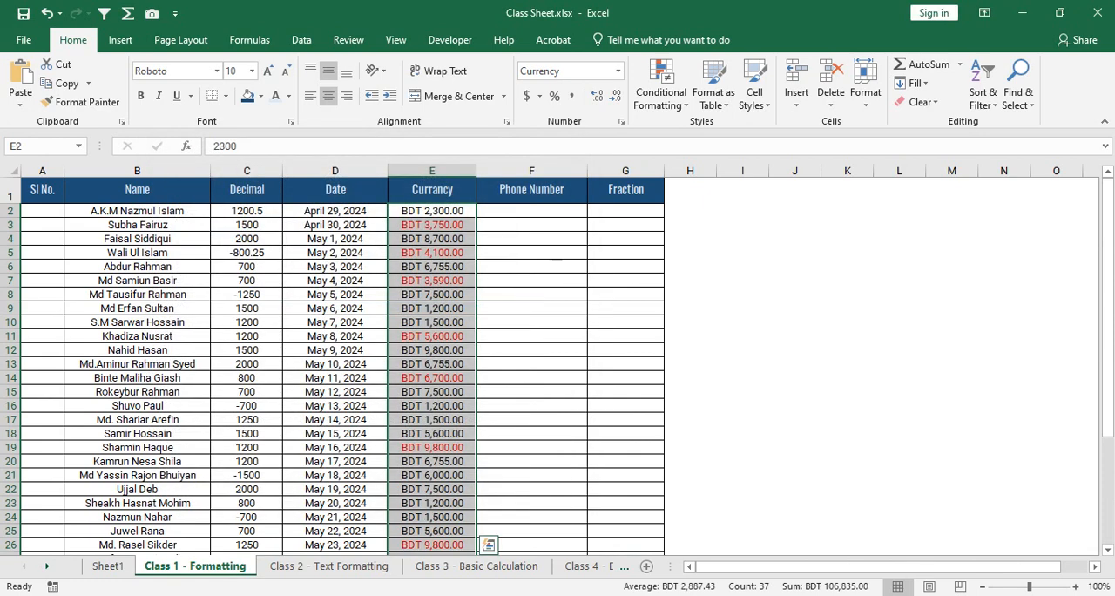
{"action": "left_click", "coordinate": [531, 294]}
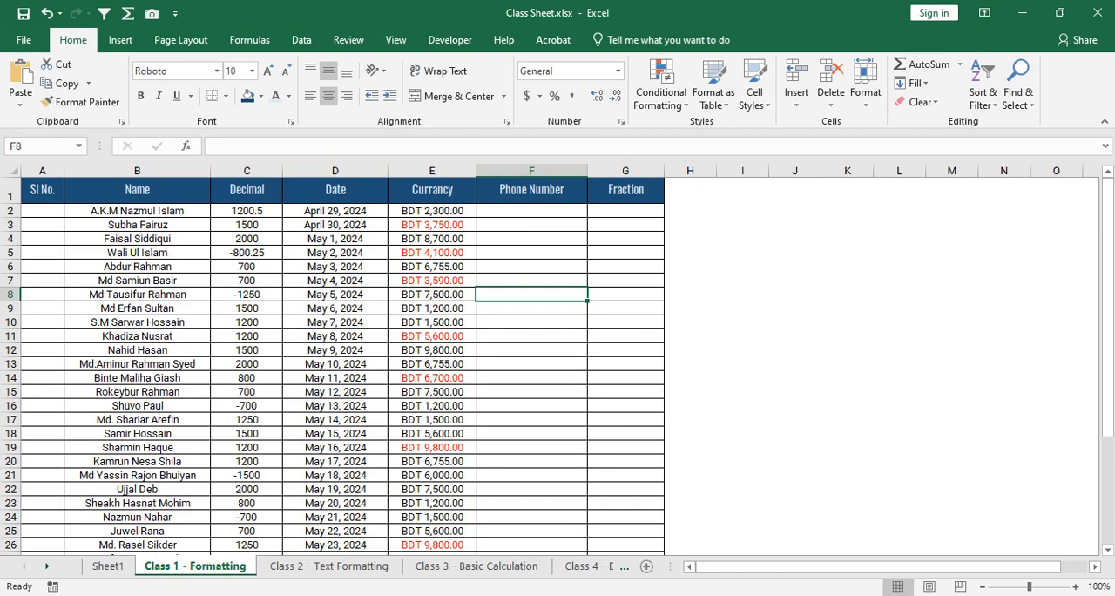
- Compare the Number and Currency categories for E2:E38, including the 1000 separator, and apply the Accounting format with 2 decimal places and symbol BDT
{"action": "scroll", "coordinate": [558, 359], "scroll_direction": "up", "scroll_amount": 2}
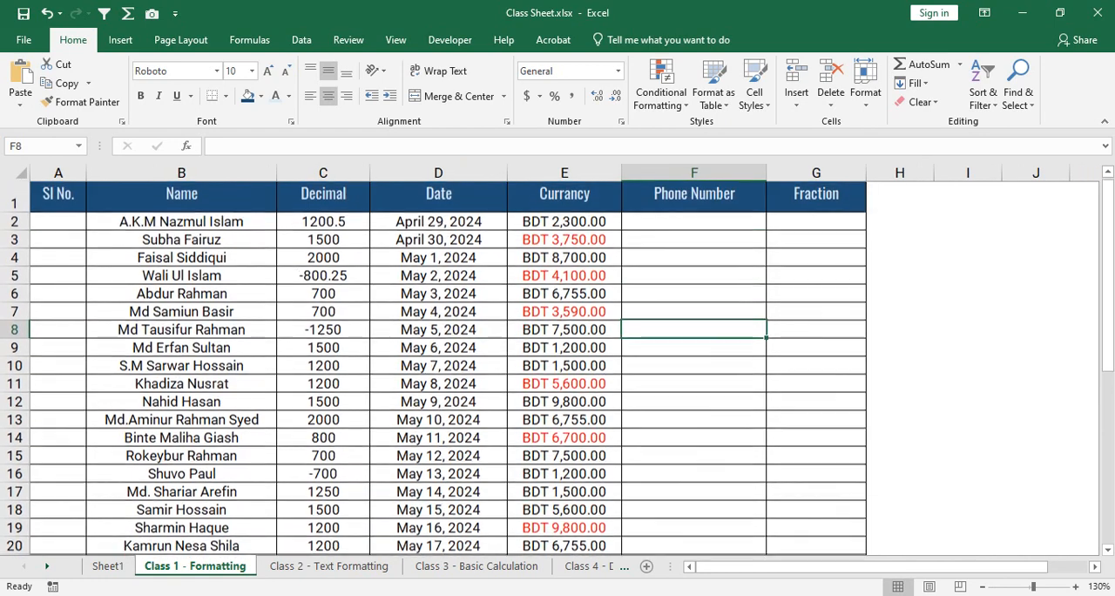
{"action": "left_click", "coordinate": [564, 225]}
{"action": "scroll", "coordinate": [564, 367], "scroll_direction": "down", "scroll_amount": 13}
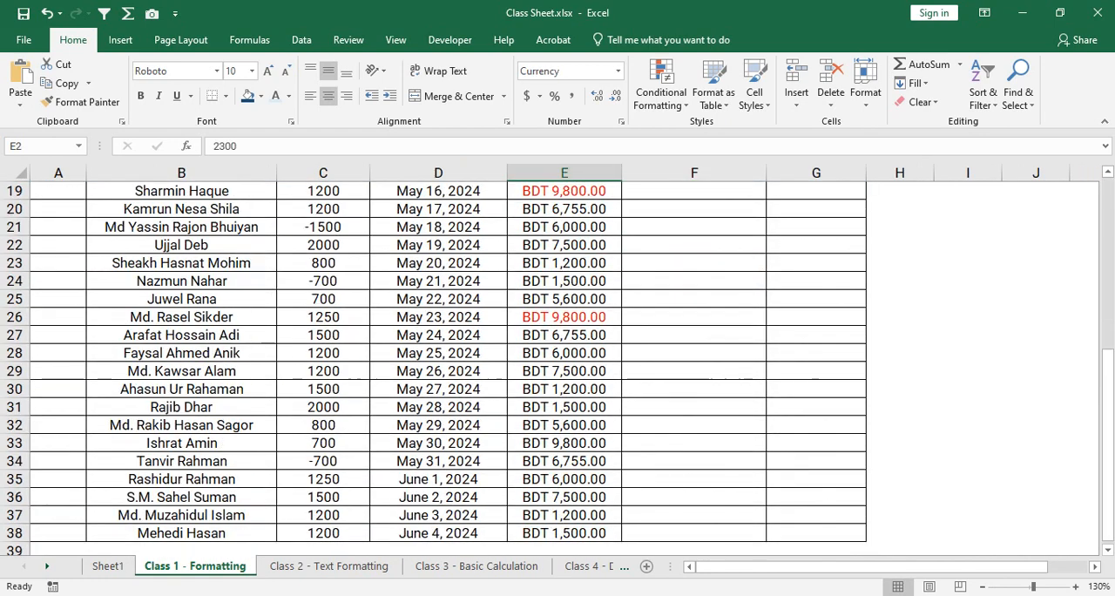
{"action": "scroll", "coordinate": [565, 367], "scroll_direction": "up", "scroll_amount": 2}
{"action": "key", "text": "ctrl+shift+Down"}
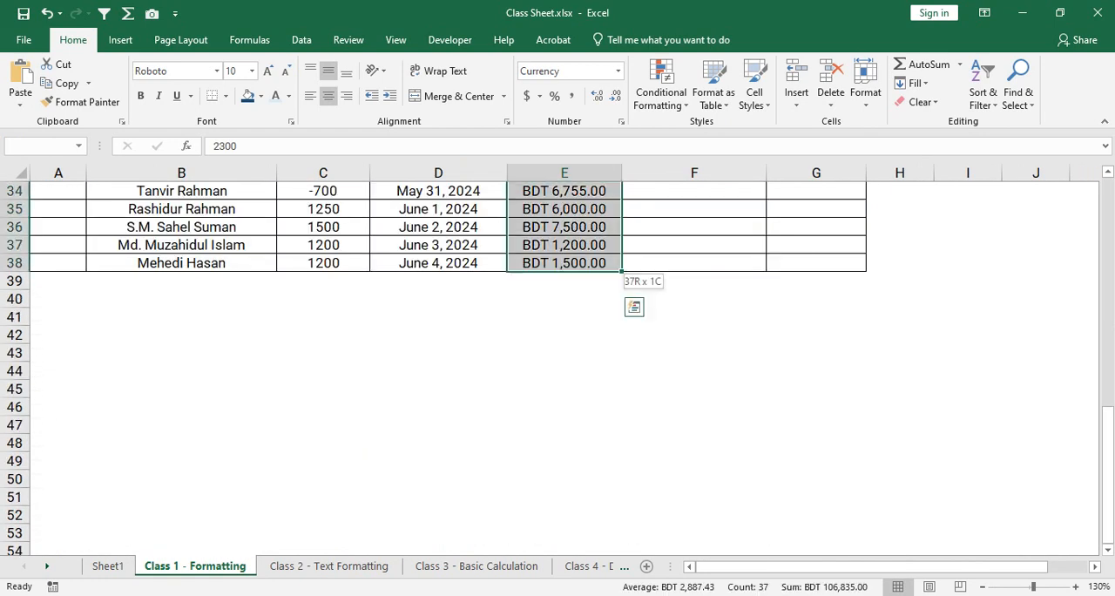
{"action": "scroll", "coordinate": [435, 366], "scroll_direction": "up", "scroll_amount": 11}
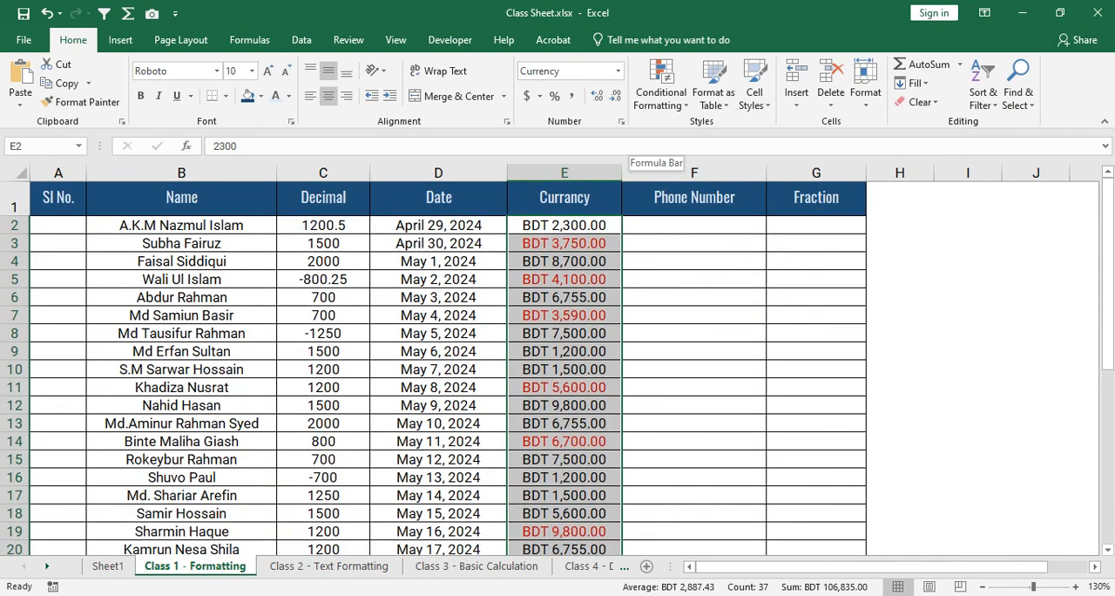
{"action": "key", "text": "ctrl+1"}
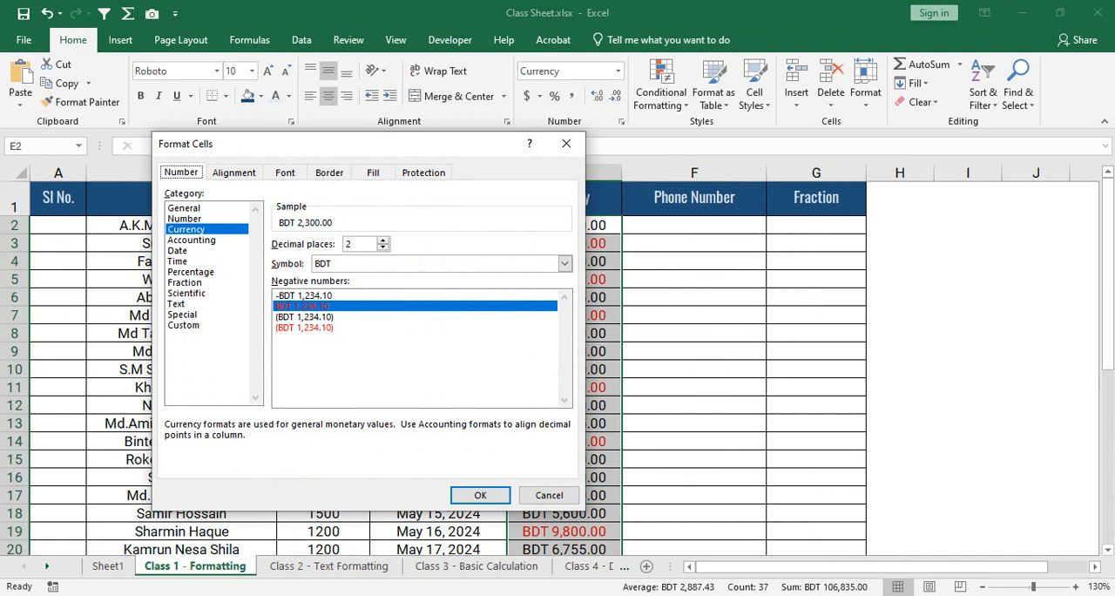
{"action": "left_click", "coordinate": [184, 219]}
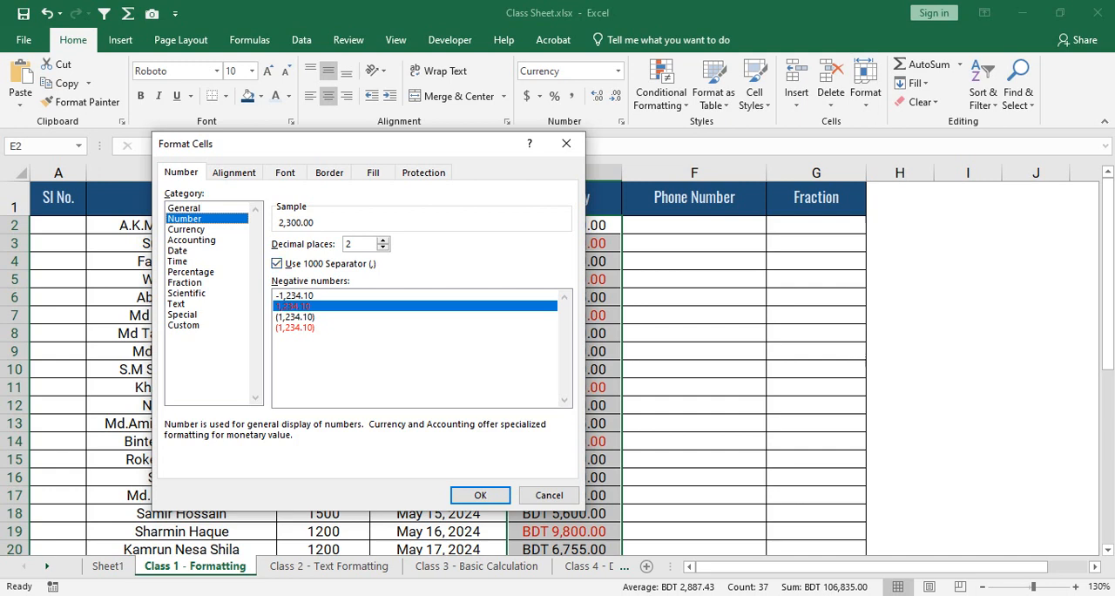
{"action": "left_click", "coordinate": [277, 263]}
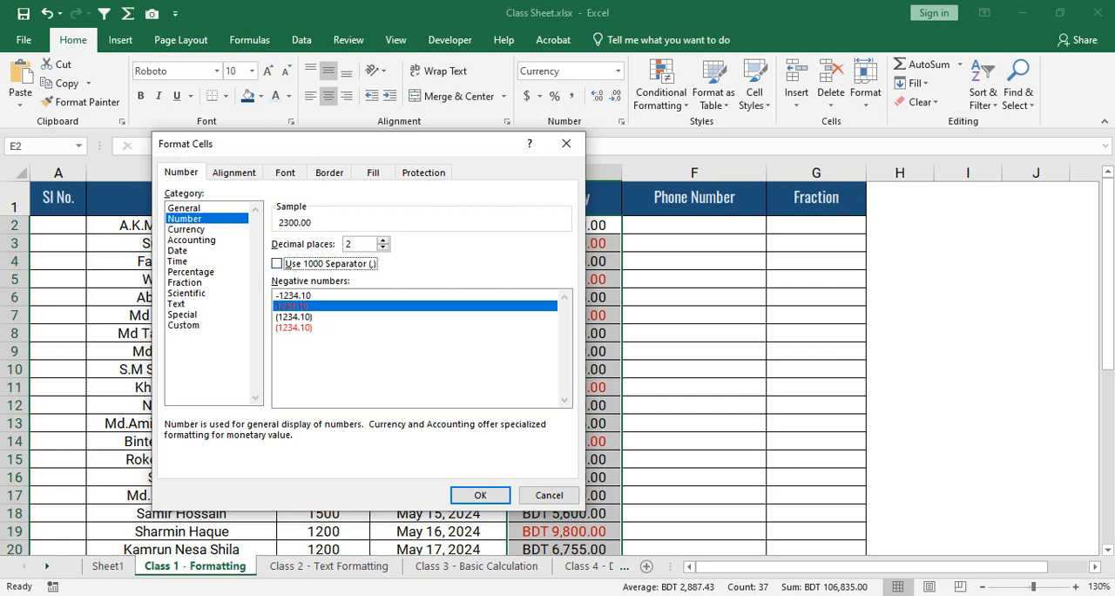
{"action": "left_click", "coordinate": [277, 263]}
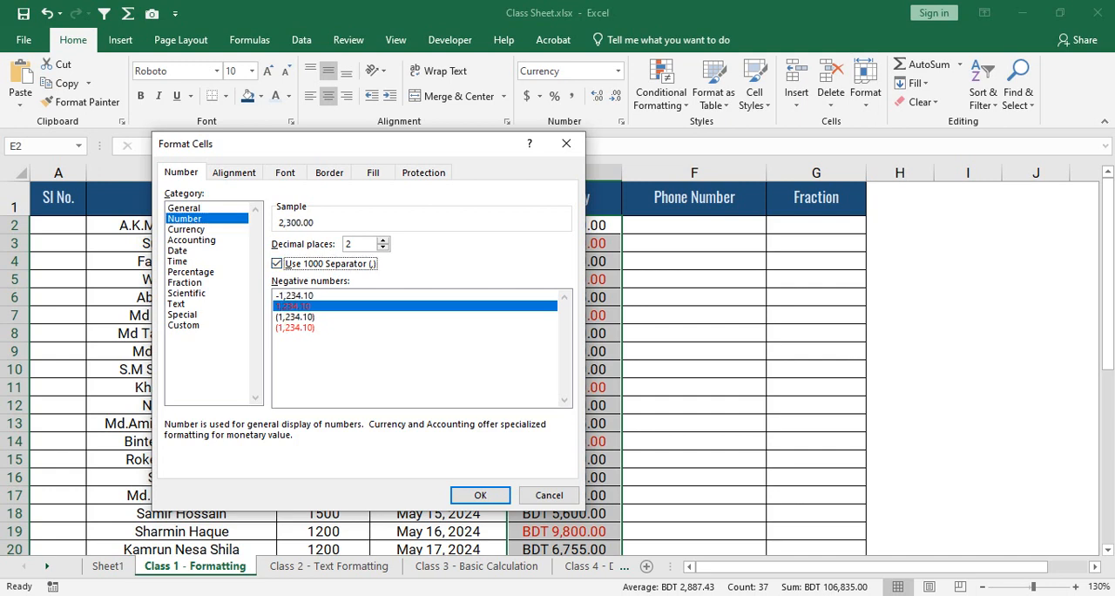
{"action": "left_click", "coordinate": [187, 229]}
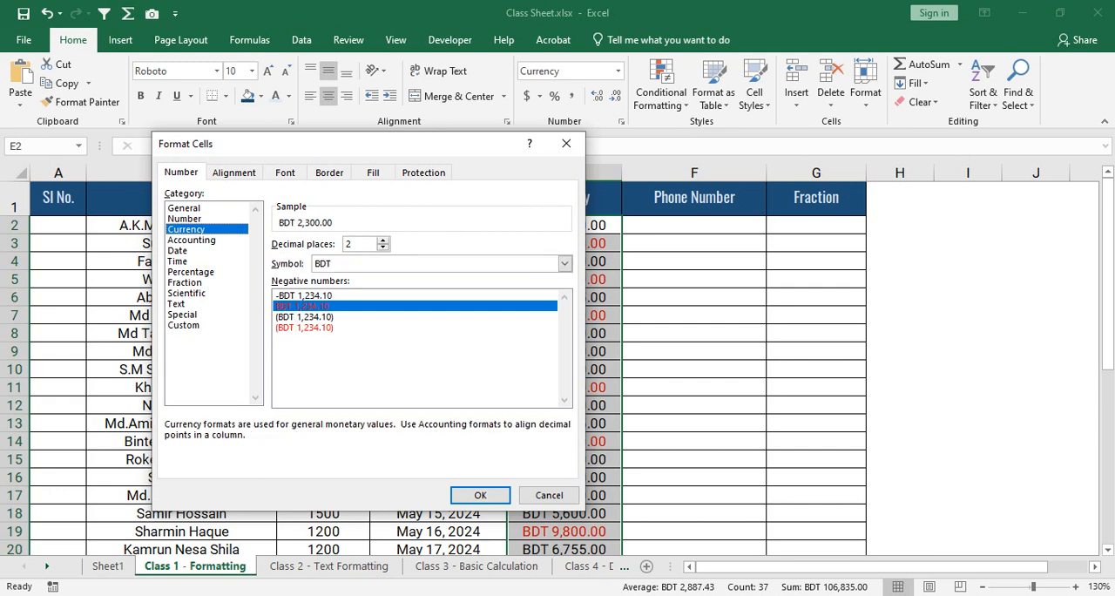
{"action": "left_click", "coordinate": [212, 240]}
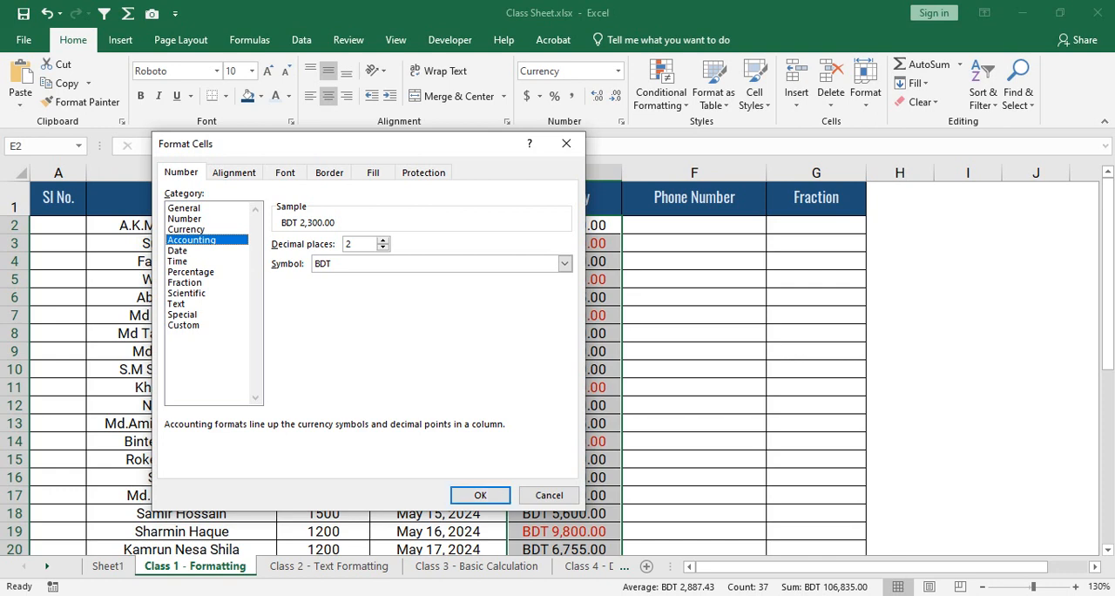
{"action": "key", "text": "Return"}
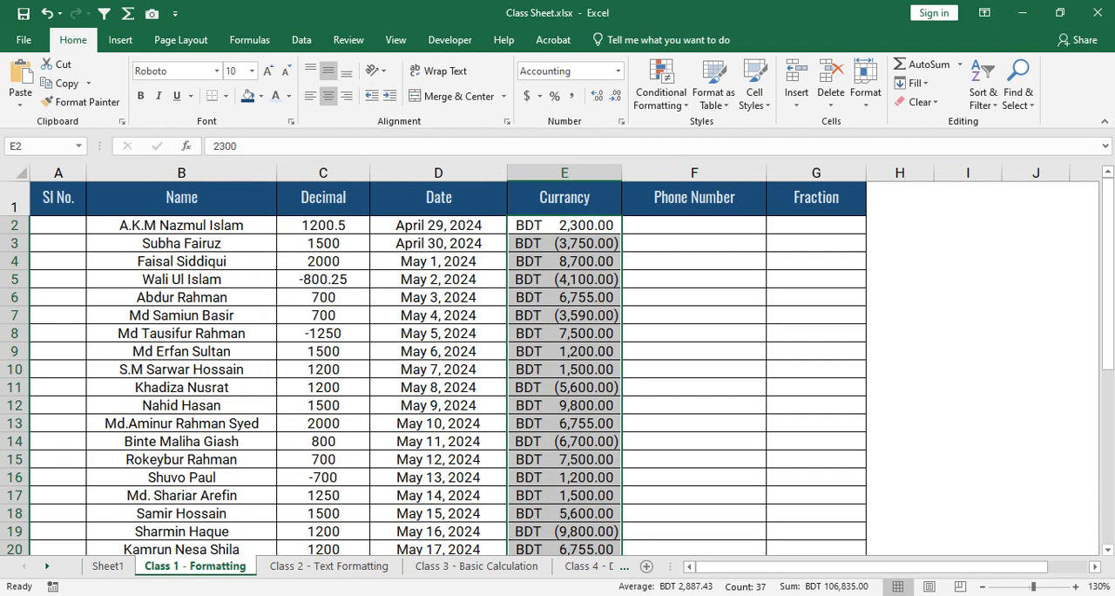
- Widen the Currancy column to examine how the accounting symbols and amounts line up, narrow it back, and review the remaining rows
{"action": "left_click_drag", "start_coordinate": [620, 173], "coordinate": [647, 173]}
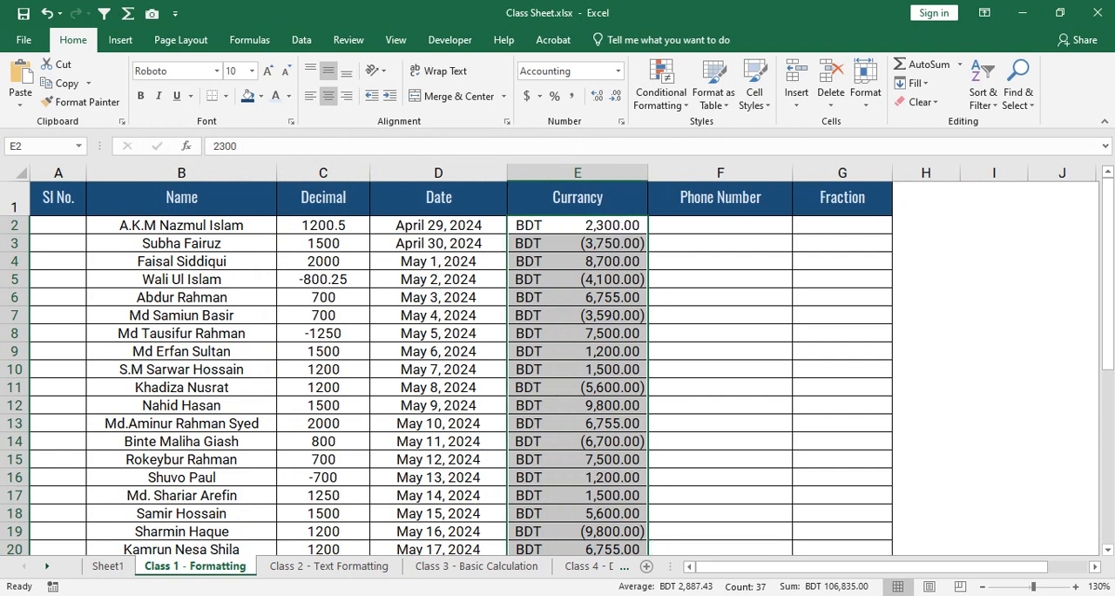
{"action": "left_click", "coordinate": [545, 248]}
{"action": "left_click_drag", "start_coordinate": [544, 251], "coordinate": [544, 423]}
{"action": "left_click", "coordinate": [599, 352]}
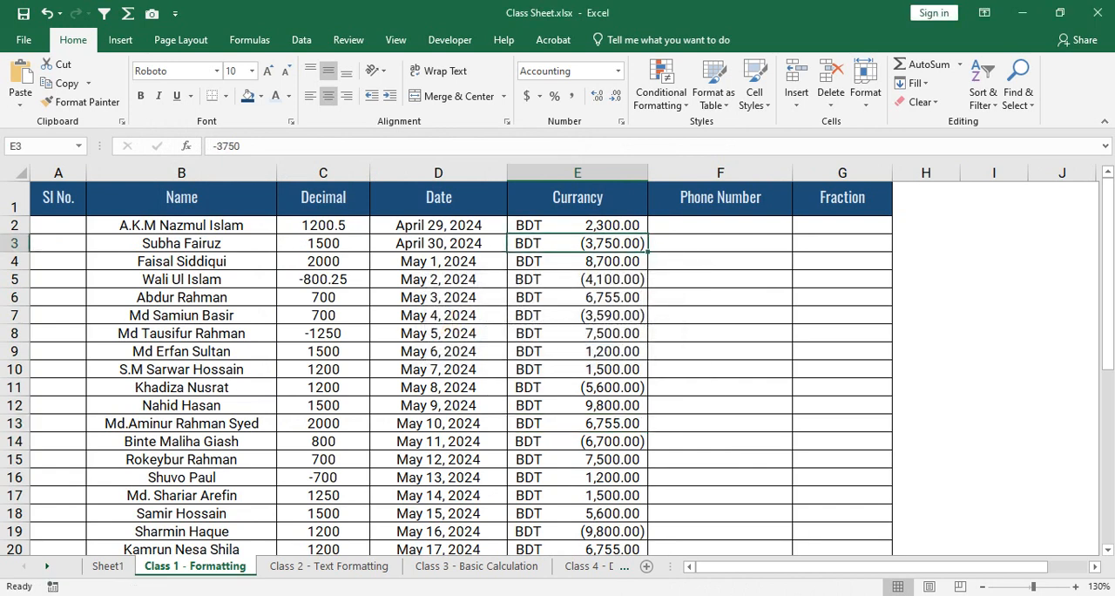
{"action": "left_click_drag", "start_coordinate": [647, 172], "coordinate": [621, 172]}
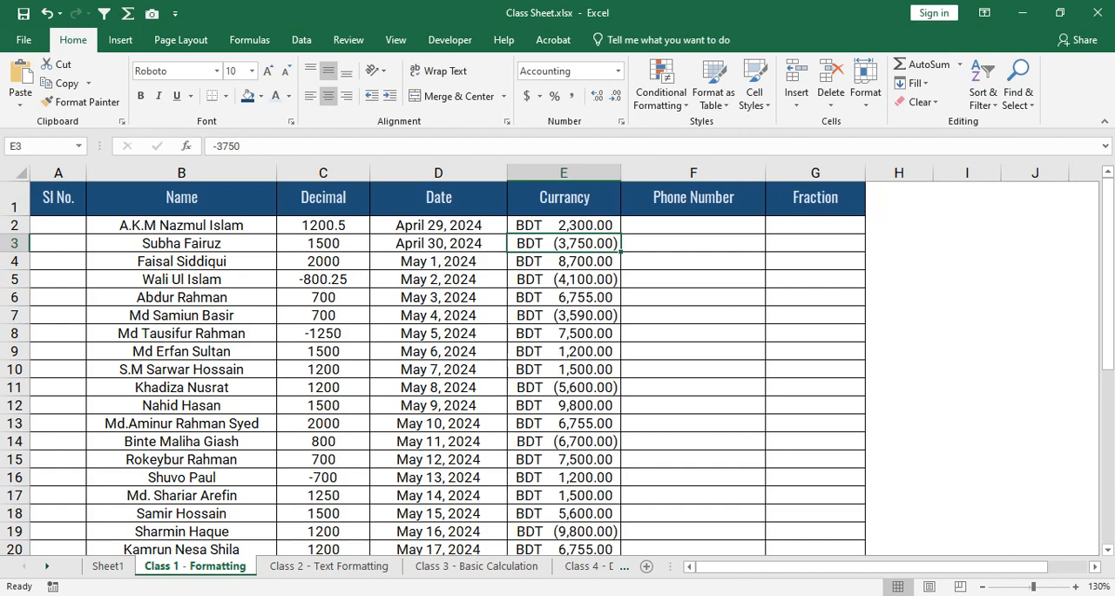
{"action": "scroll", "coordinate": [436, 366], "scroll_direction": "down", "scroll_amount": 6}
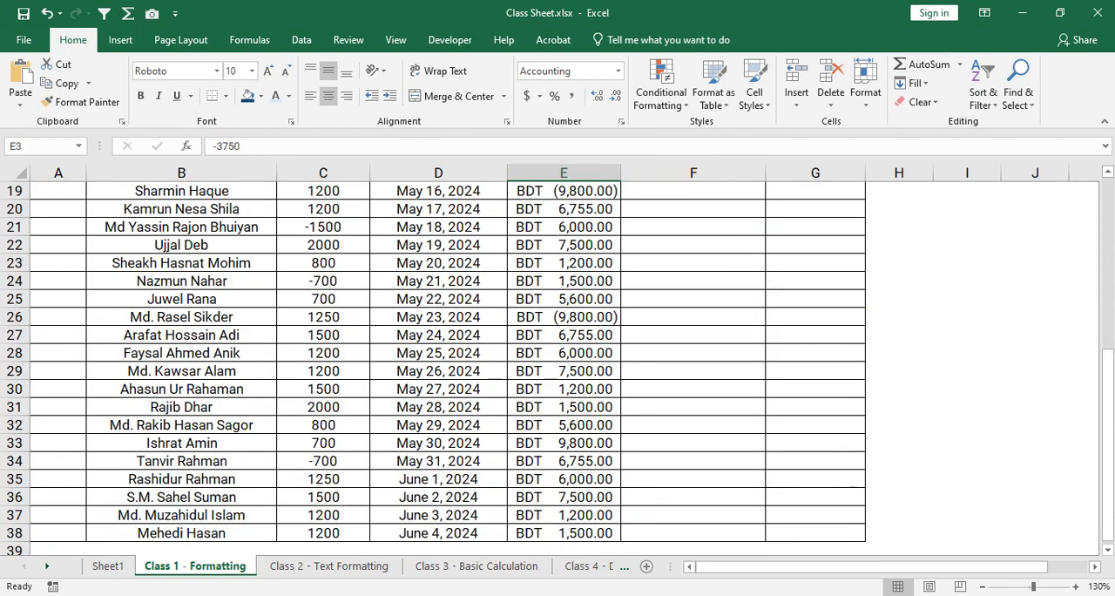
{"action": "scroll", "coordinate": [435, 366], "scroll_direction": "up", "scroll_amount": 4}
{"action": "scroll", "coordinate": [435, 366], "scroll_direction": "up", "scroll_amount": 2}
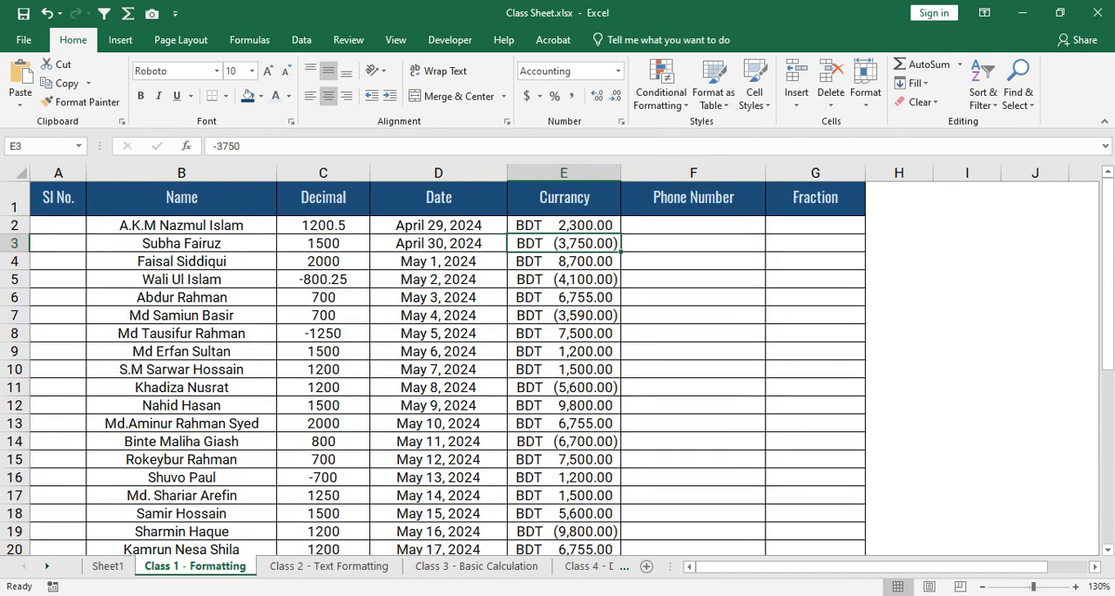
- Format E2:E38 as Currency with 2 decimal places, symbol BDT and the red BDT 1,234.10 style for negative numbers
{"action": "left_click_drag", "start_coordinate": [563, 224], "coordinate": [614, 519]}
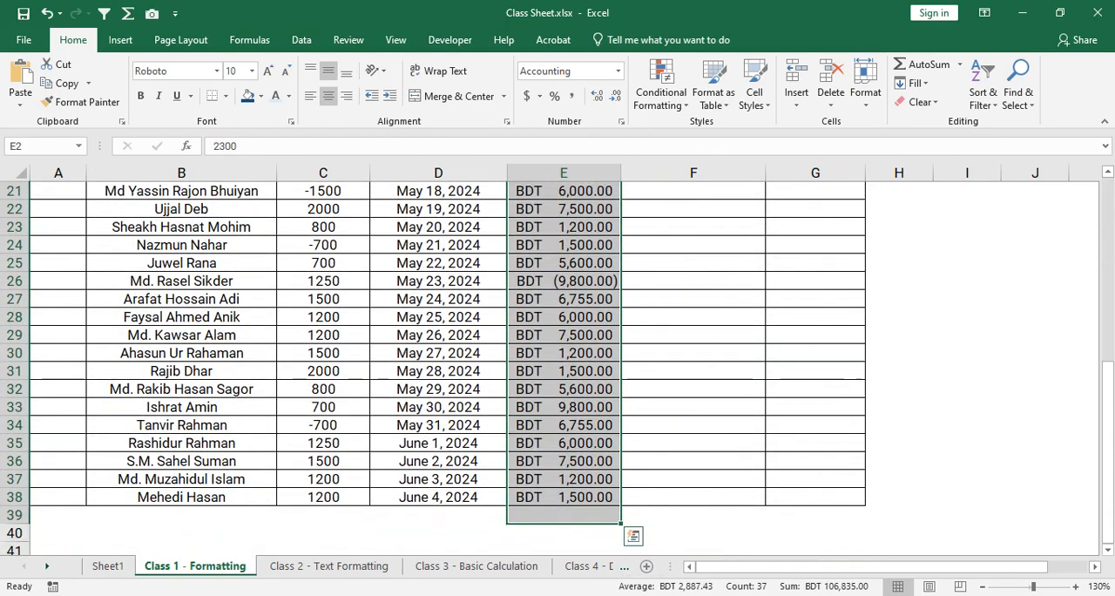
{"action": "key", "text": "shift+Up"}
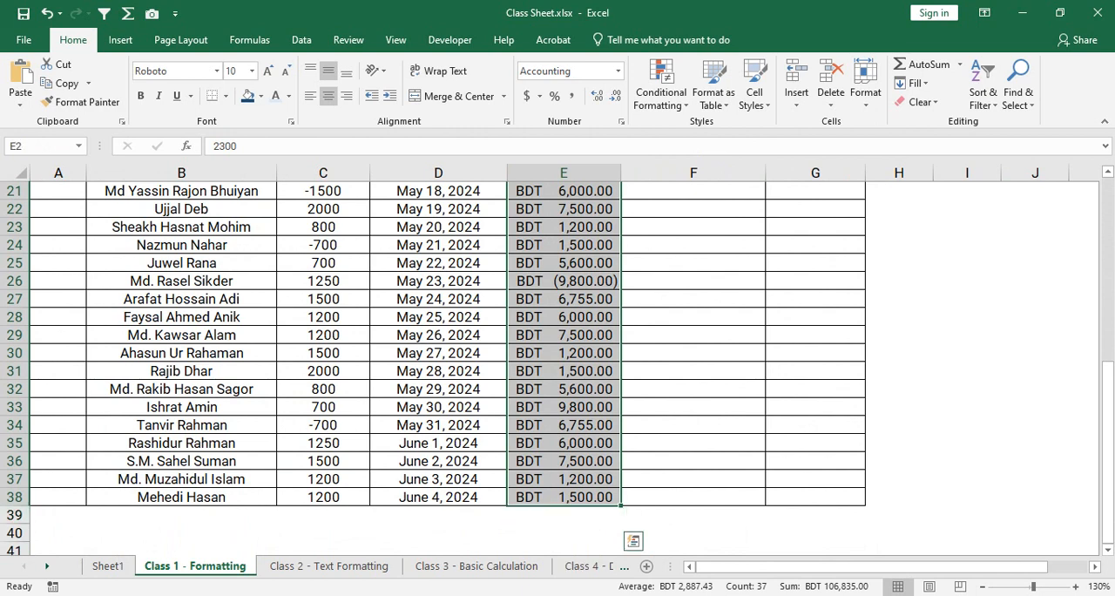
{"action": "scroll", "coordinate": [435, 366], "scroll_direction": "up", "scroll_amount": 6}
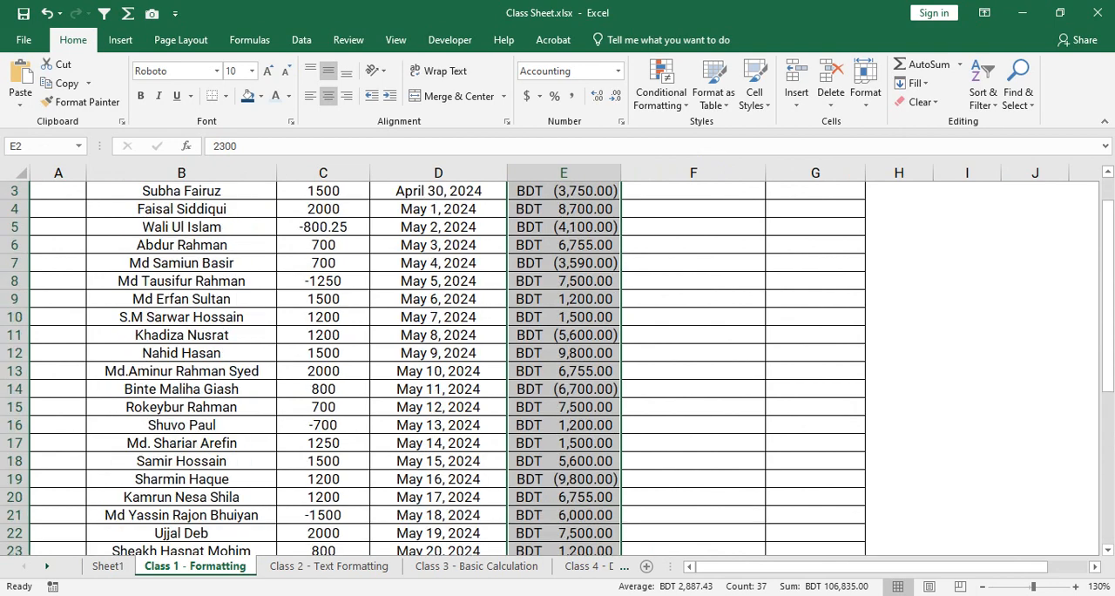
{"action": "scroll", "coordinate": [435, 365], "scroll_direction": "up", "scroll_amount": 1}
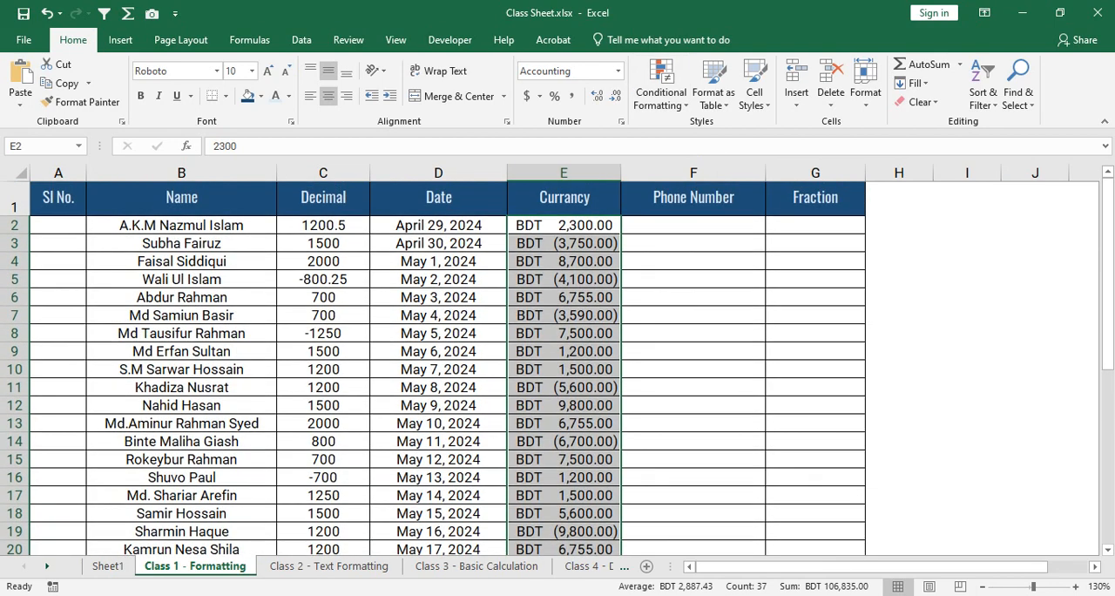
{"action": "key", "text": "ctrl+1"}
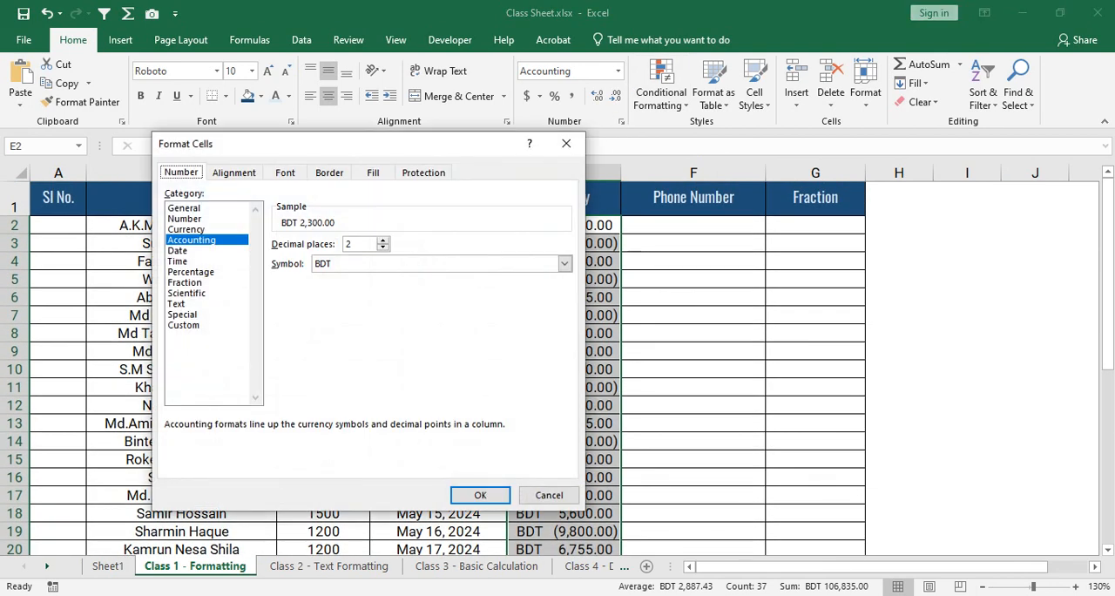
{"action": "left_click", "coordinate": [186, 229]}
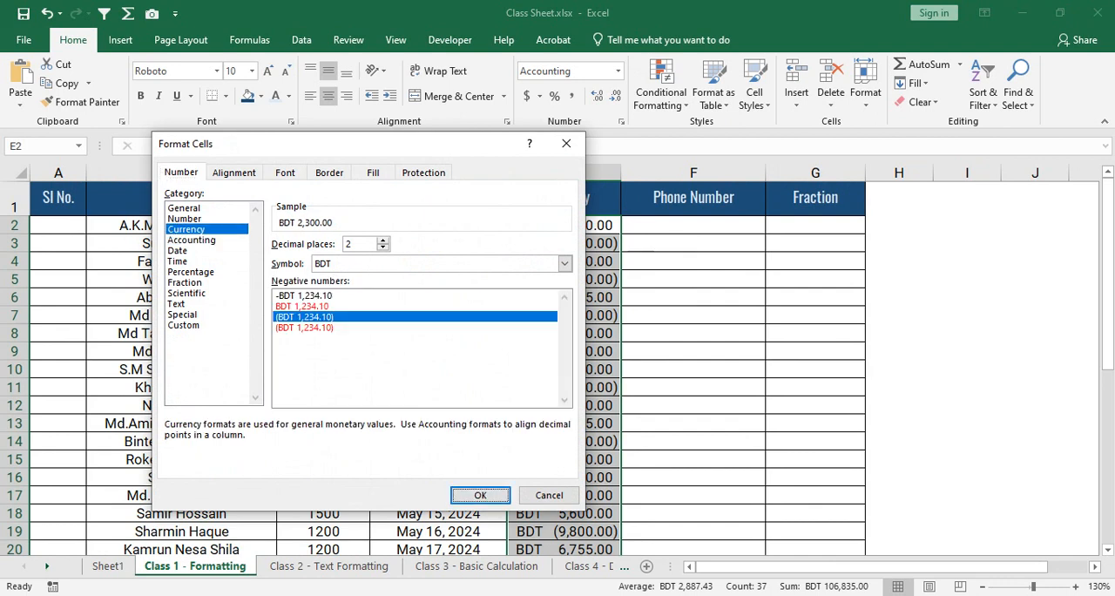
{"action": "left_click", "coordinate": [303, 305]}
{"action": "left_click", "coordinate": [479, 495]}
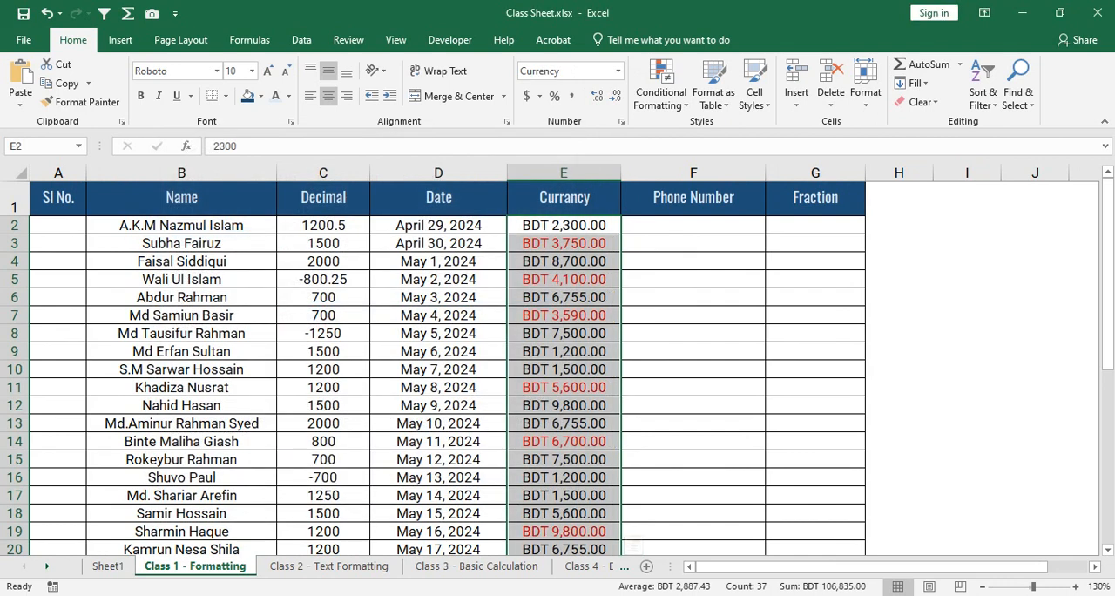
- Enter a phone number with a leading zero in F2 of the Phone Number column, and clear the cell again
{"action": "left_click", "coordinate": [693, 225]}
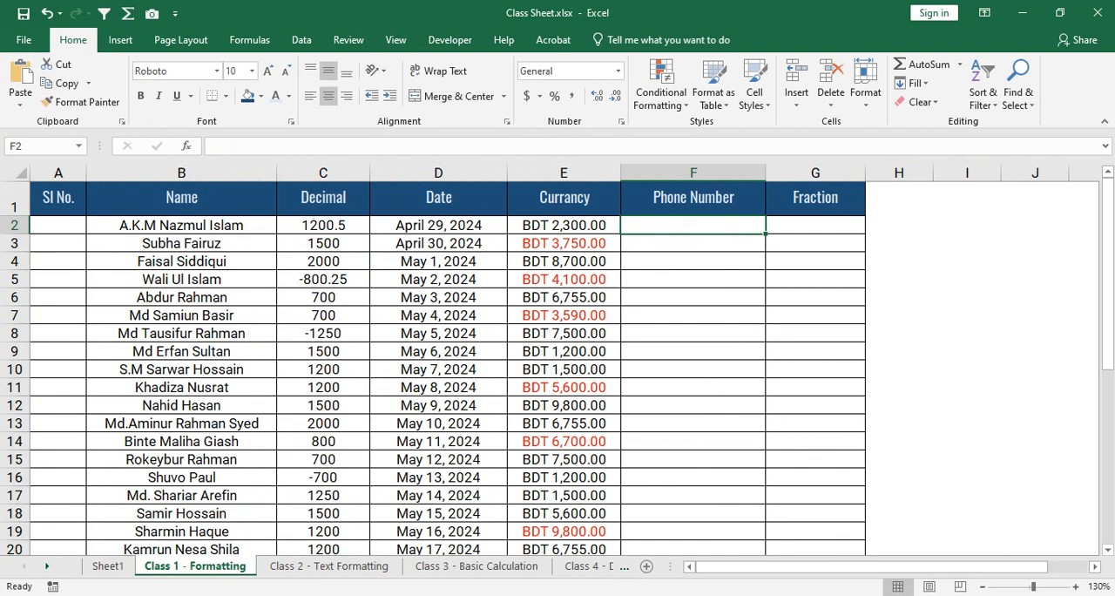
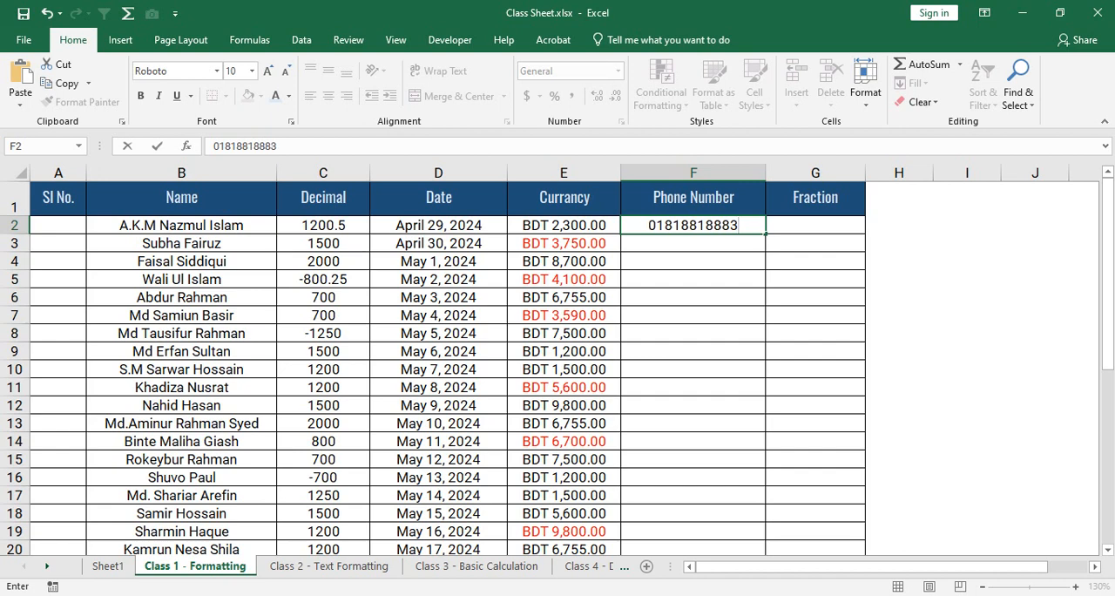
{"action": "key", "text": "ctrl+Return"}
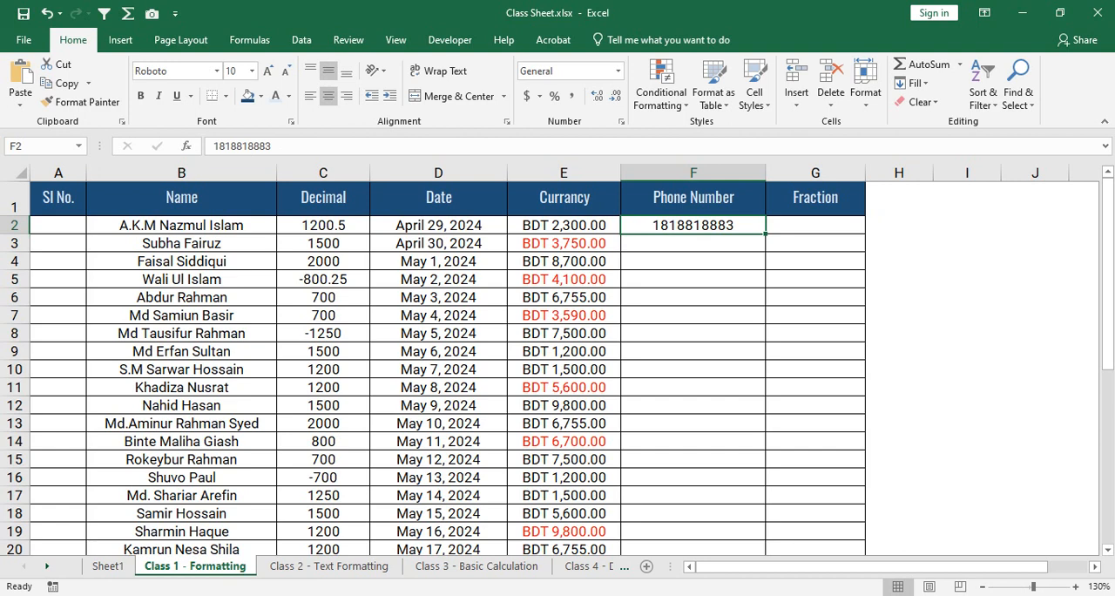
{"action": "key", "text": "BackSpace"}
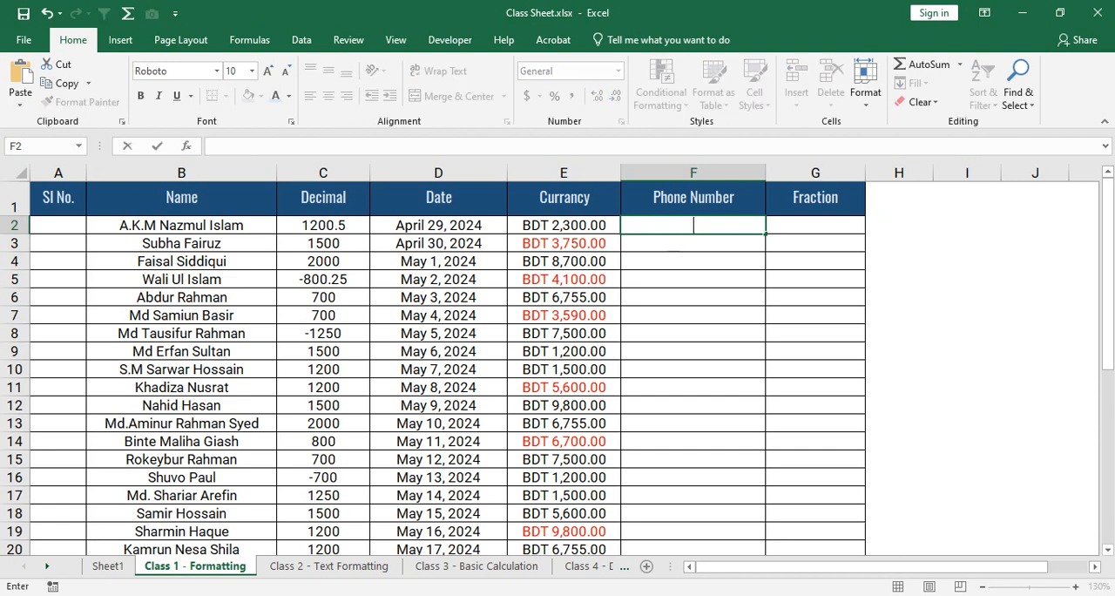
{"action": "key", "text": "ctrl+Return"}
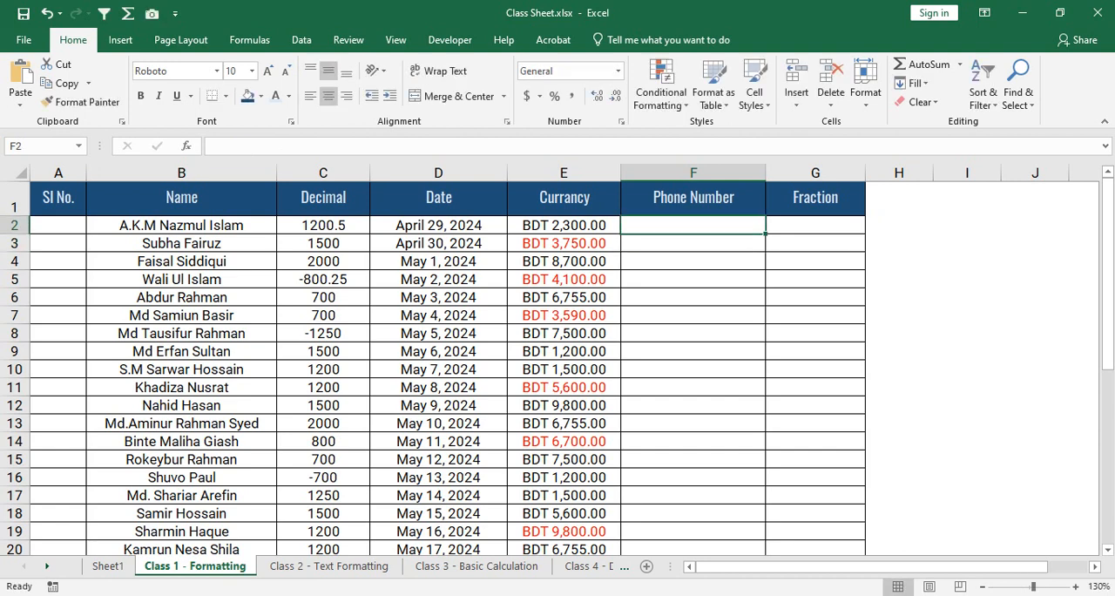
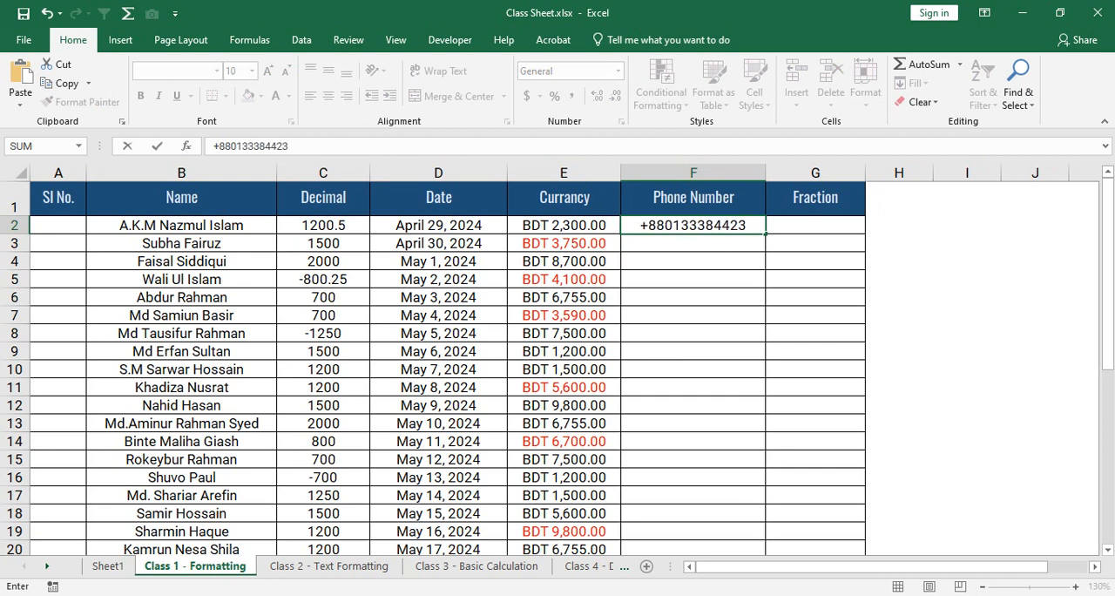
- Enter a phone number starting with the prefix +88 in F2 and reselect the cell
{"action": "key", "text": "Return"}
{"action": "key", "text": "Up"}
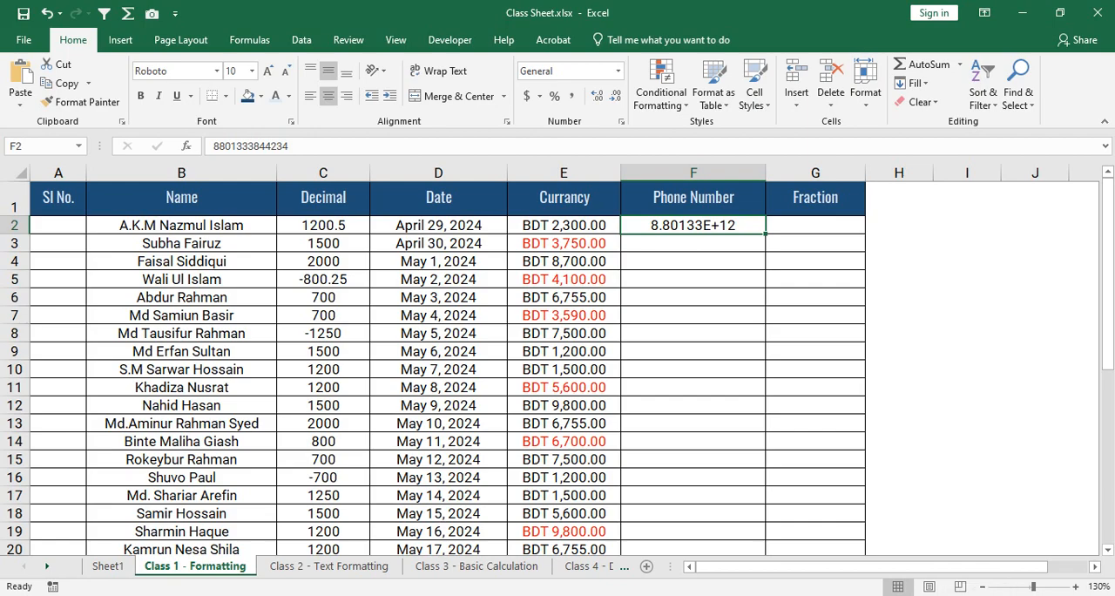
- Clear the contents of the Phone Number column's data cells from F2 downward
{"action": "left_click_drag", "start_coordinate": [693, 225], "coordinate": [765, 448]}
{"action": "scroll", "coordinate": [558, 366], "scroll_direction": "up", "scroll_amount": 8}
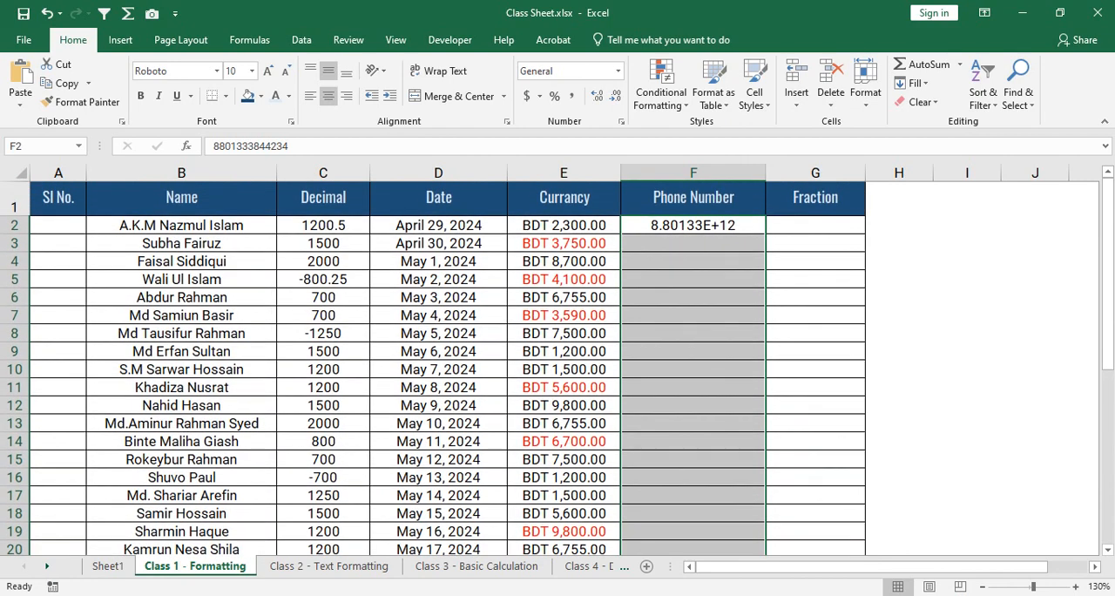
{"action": "right_click", "coordinate": [739, 244]}
{"action": "left_click", "coordinate": [796, 419]}
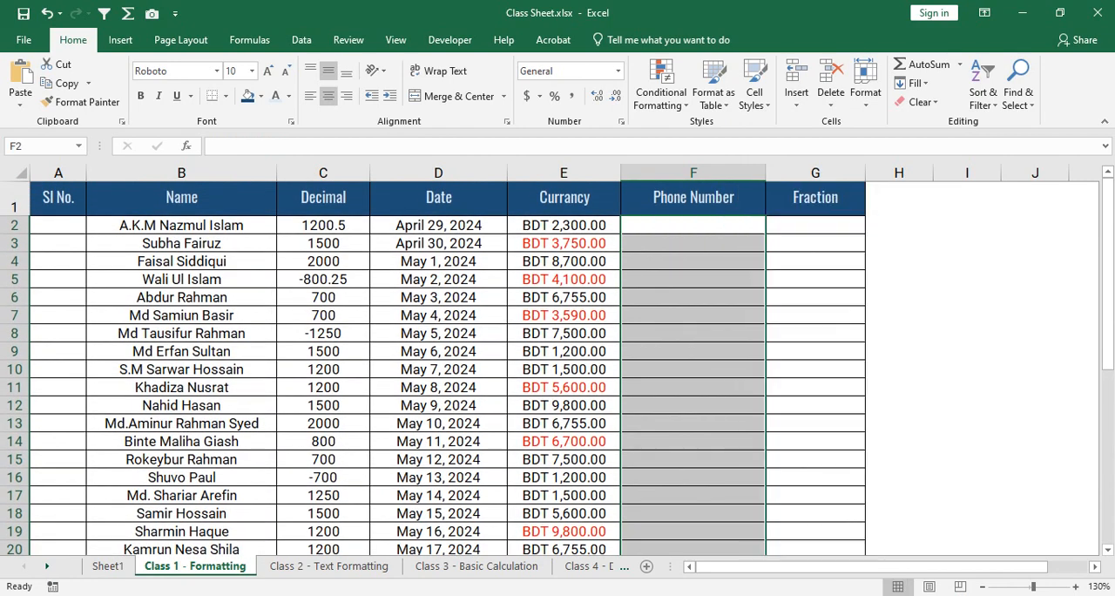
- Open the cell format settings for the Phone Number column's data cells from F2 downward and choose the Custom category
{"action": "left_click", "coordinate": [693, 224]}
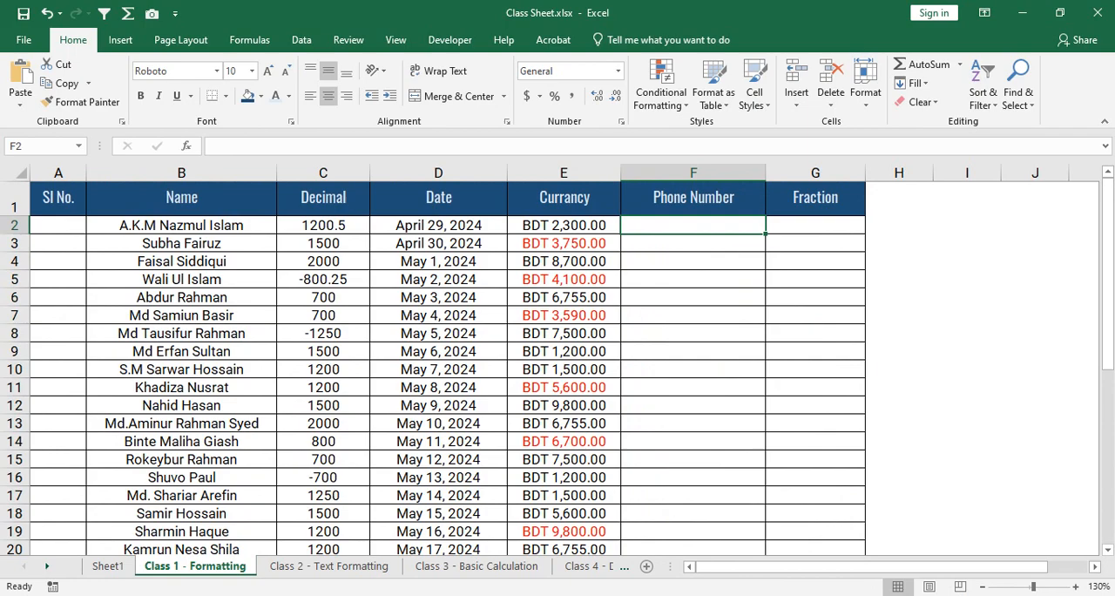
{"action": "left_click_drag", "start_coordinate": [693, 225], "coordinate": [766, 509]}
{"action": "scroll", "coordinate": [557, 365], "scroll_direction": "up", "scroll_amount": 7}
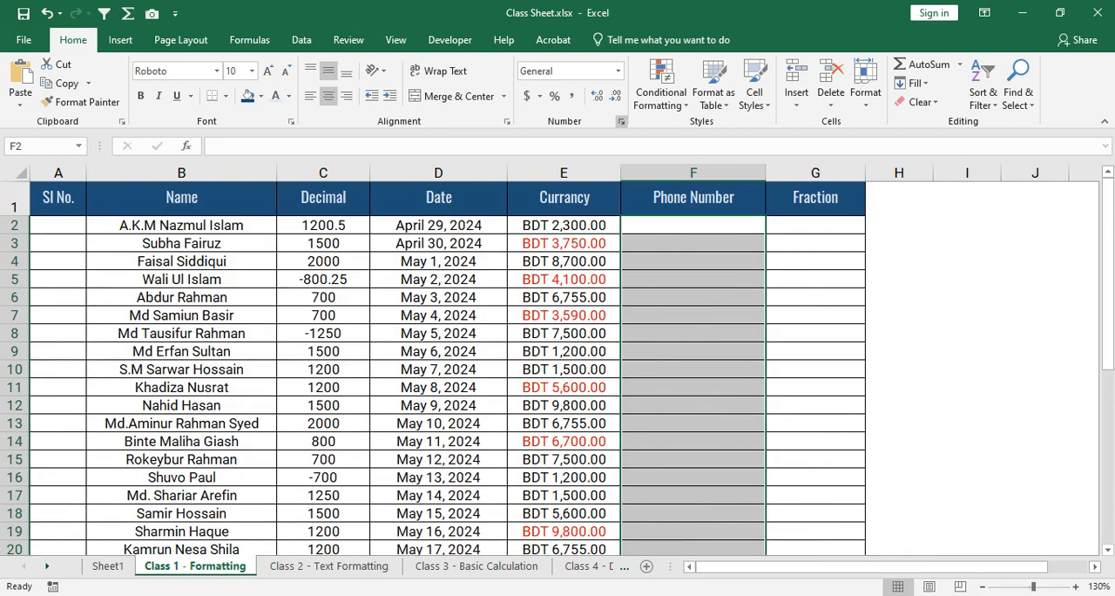
{"action": "key", "text": "ctrl+1"}
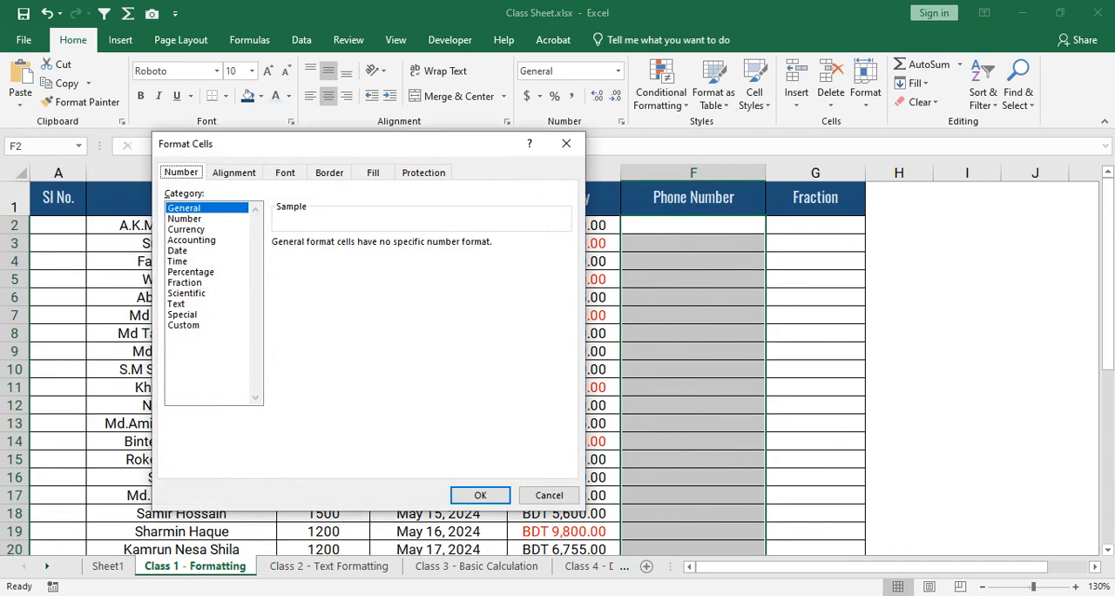
{"action": "left_click", "coordinate": [184, 218]}
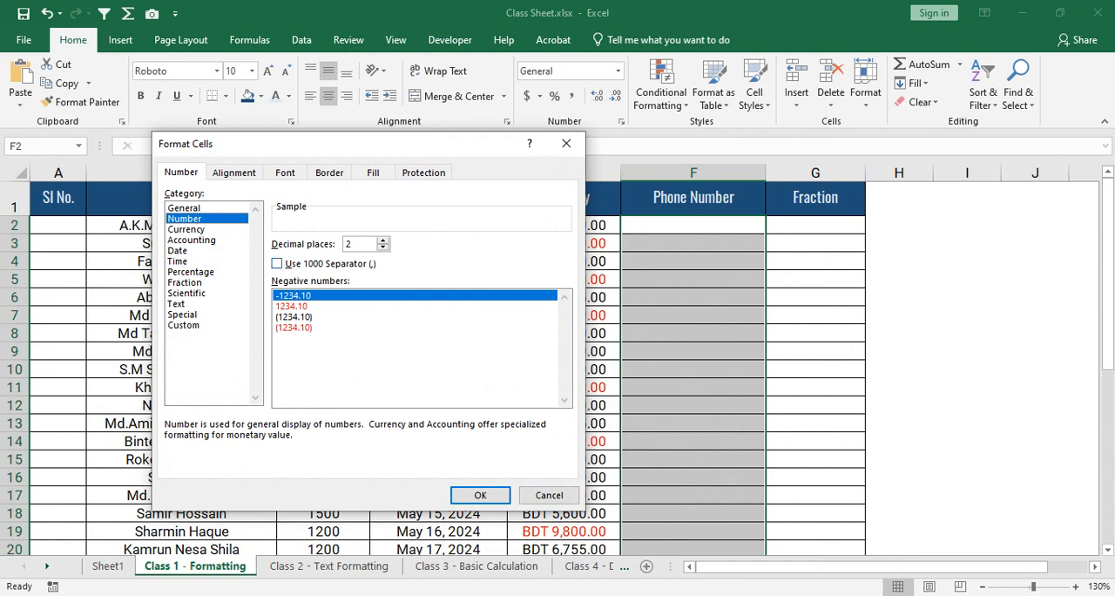
{"action": "left_click", "coordinate": [186, 229]}
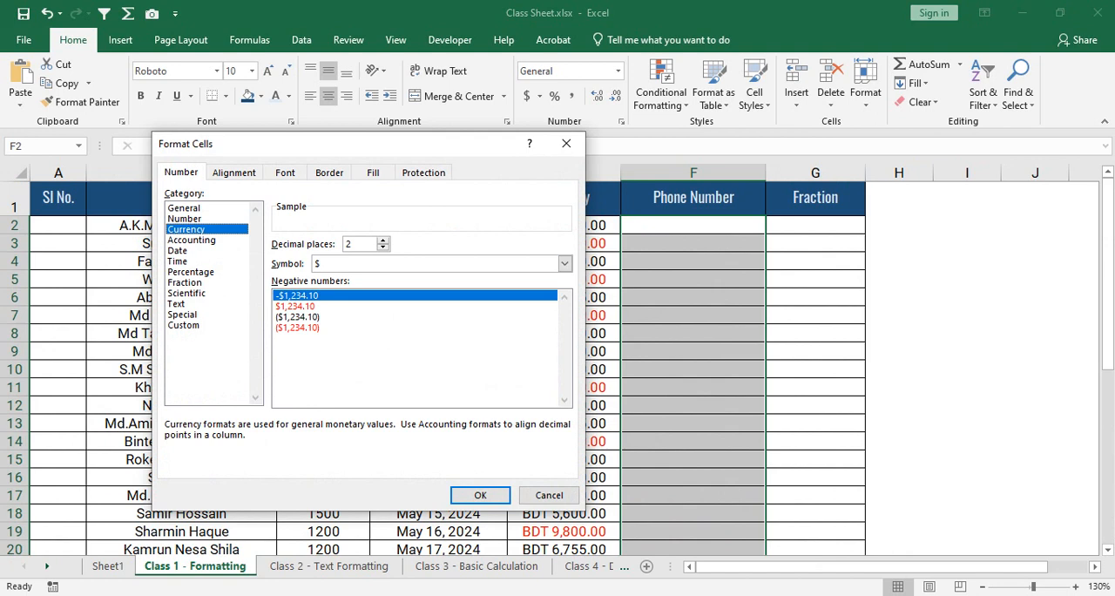
{"action": "left_click", "coordinate": [184, 324]}
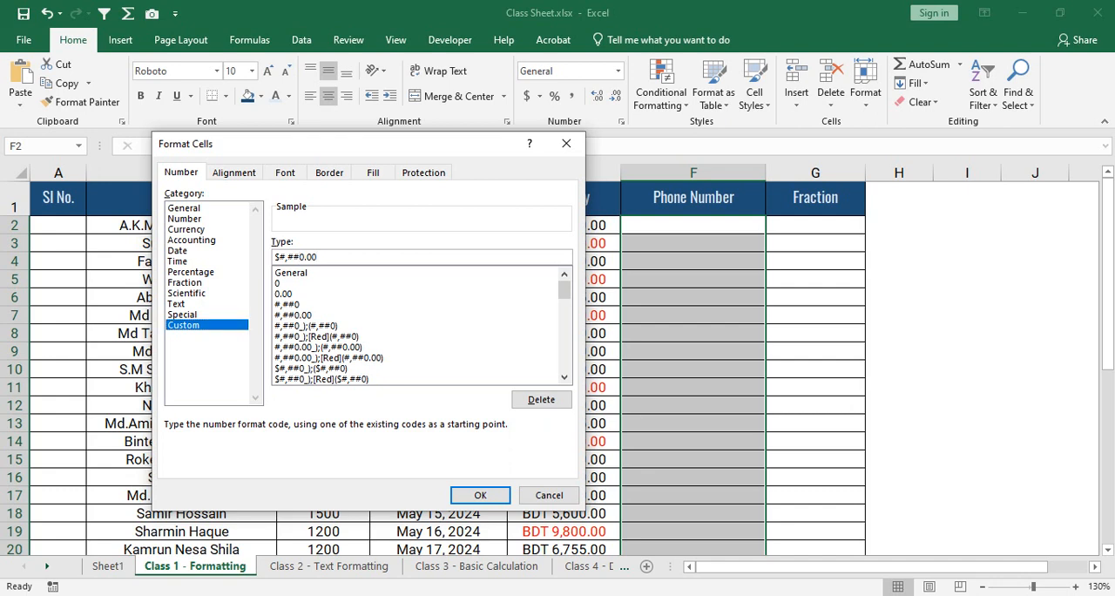
{"action": "key", "text": "shift+Left"}
{"action": "key", "text": "shift+Left"}
{"action": "key", "text": "shift+Left"}
{"action": "key", "text": "shift+Left"}
{"action": "key", "text": "shift+Left"}
{"action": "key", "text": "shift+Left"}
{"action": "key", "text": "shift+Left"}
{"action": "key", "text": "shift+Left"}
{"action": "key", "text": "shift+Left"}
{"action": "left_click", "coordinate": [320, 257]}
{"action": "key", "text": "shift+Left"}
{"action": "key", "text": "shift+Left"}
{"action": "key", "text": "shift+Left"}
{"action": "key", "text": "shift+Left"}
{"action": "key", "text": "shift+Left"}
{"action": "key", "text": "shift+Left"}
{"action": "key", "text": "shift+Left"}
{"action": "key", "text": "shift+Left"}
{"action": "key", "text": "shift+Left"}
{"action": "left_click_drag", "start_coordinate": [321, 257], "coordinate": [274, 257]}
{"action": "key", "text": "BackSpace"}
{"action": "type", "text": "+88"}
{"action": "type", "text": "00000000000"}
{"action": "key", "text": "Return"}
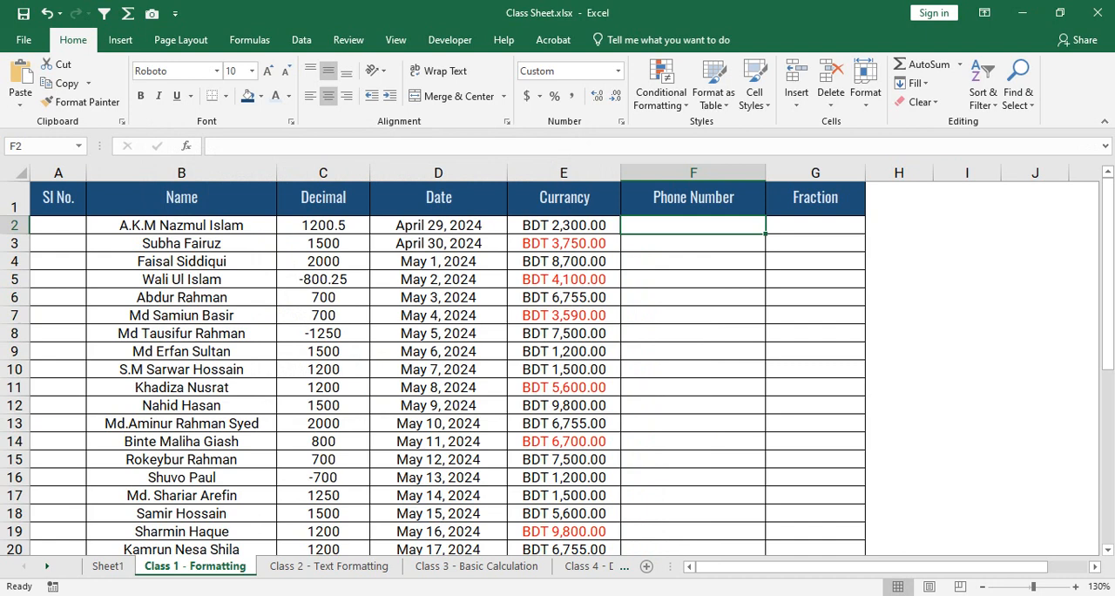
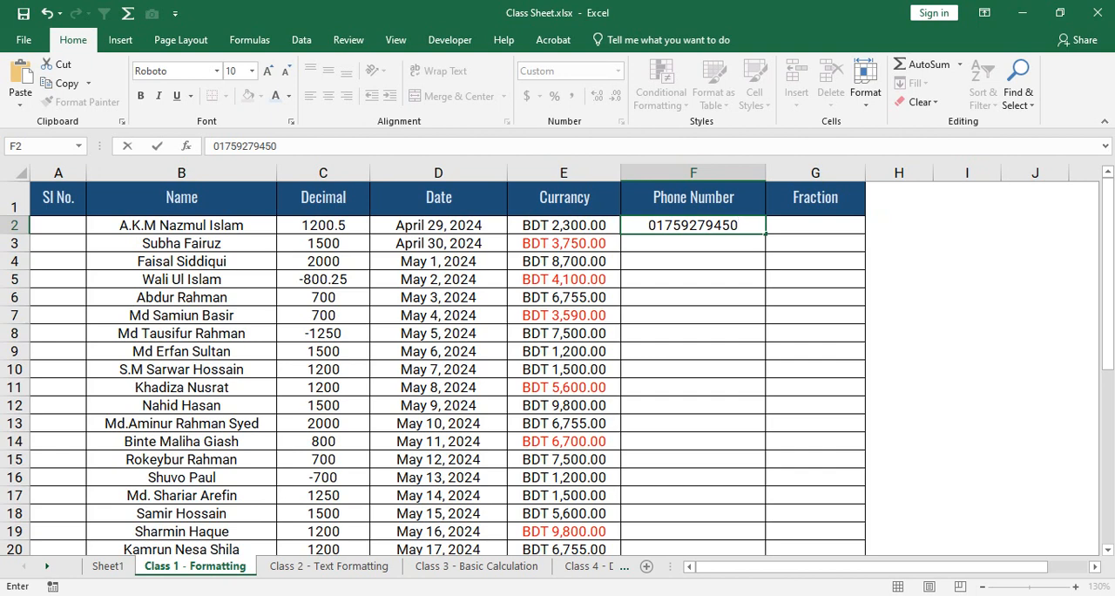
- Enter an 11-digit phone number with a leading zero in F2 to test the custom format
{"action": "key", "text": "Return"}
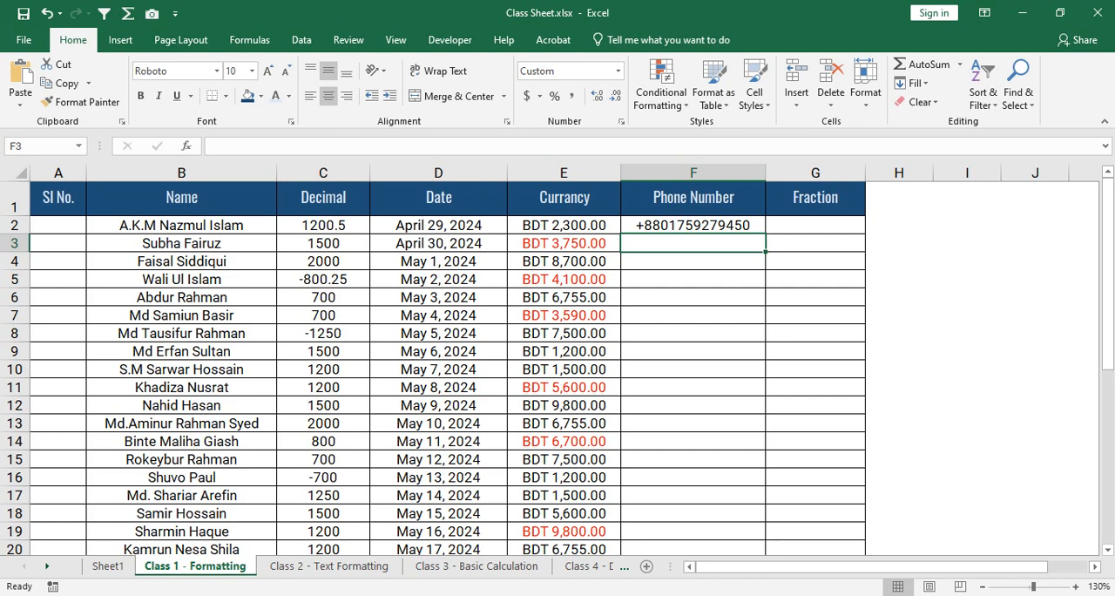
- Enter another phone number starting with 01 in F3 and reselect the cell to inspect its stored value
{"action": "type", "text": "02"}
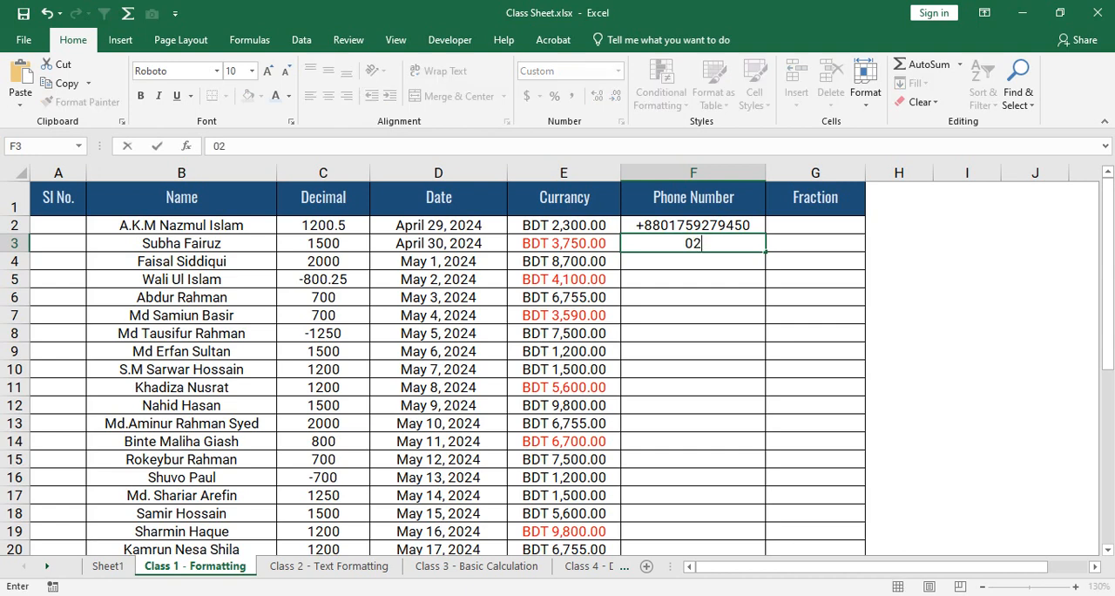
{"action": "key", "text": "BackSpace"}
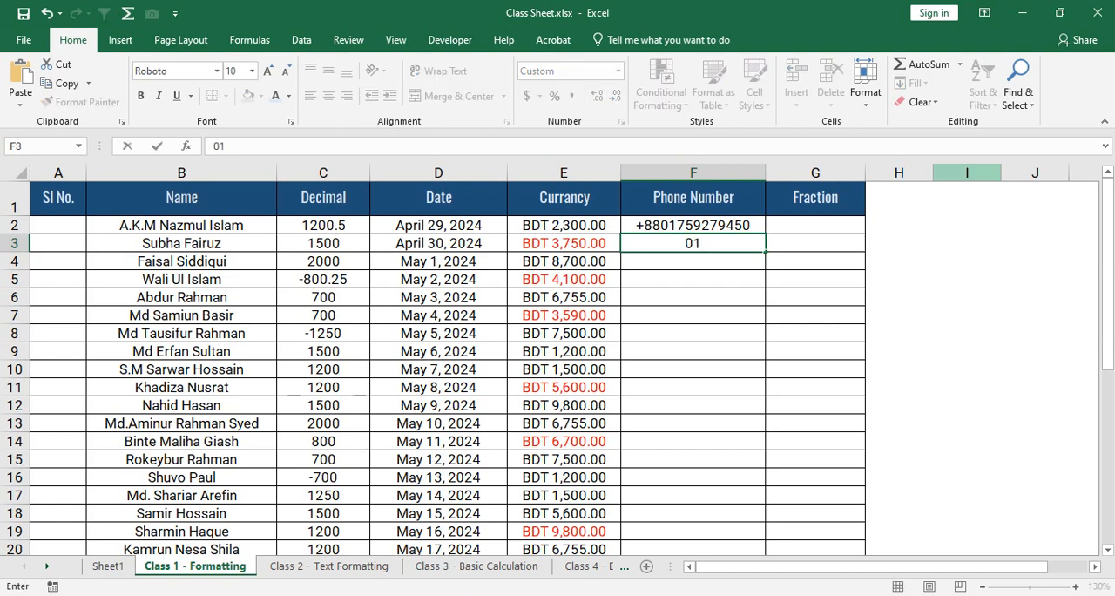
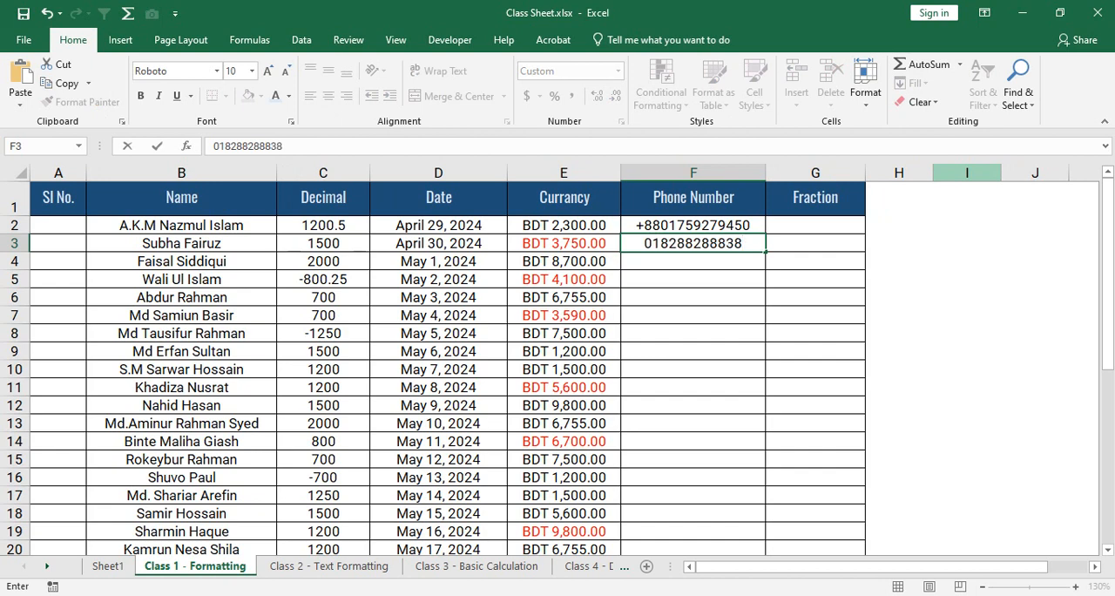
{"action": "key", "text": "Return"}
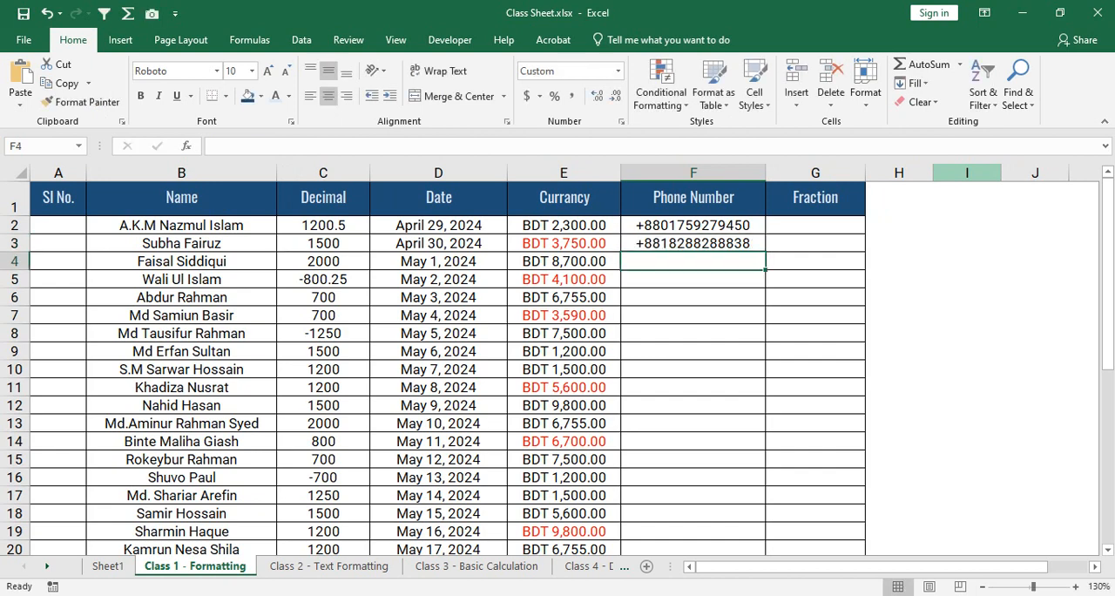
{"action": "key", "text": "Up"}
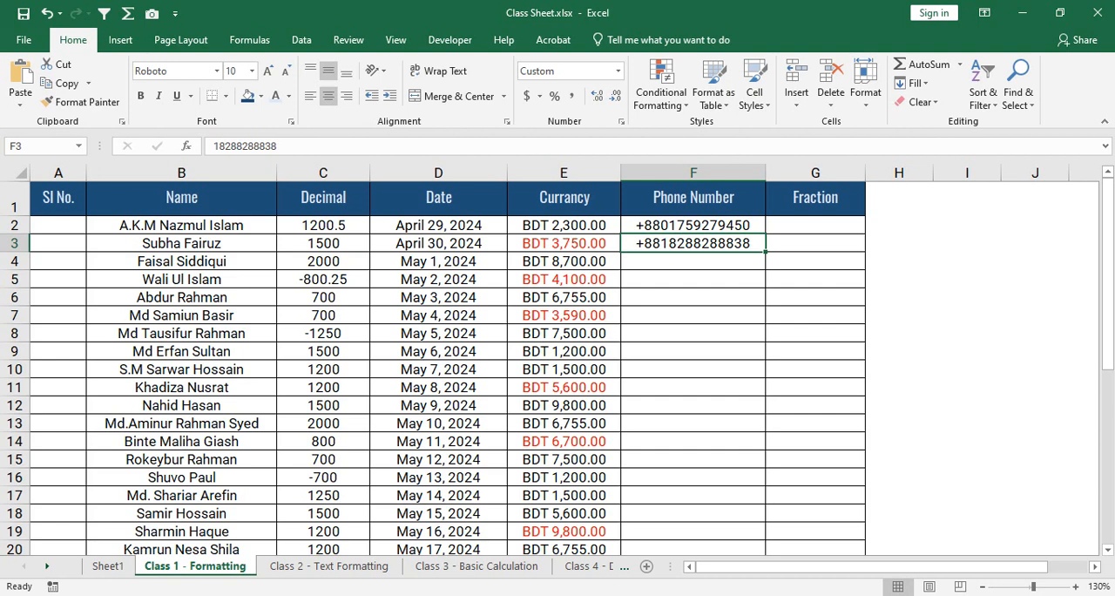
{"action": "left_click", "coordinate": [971, 595]}
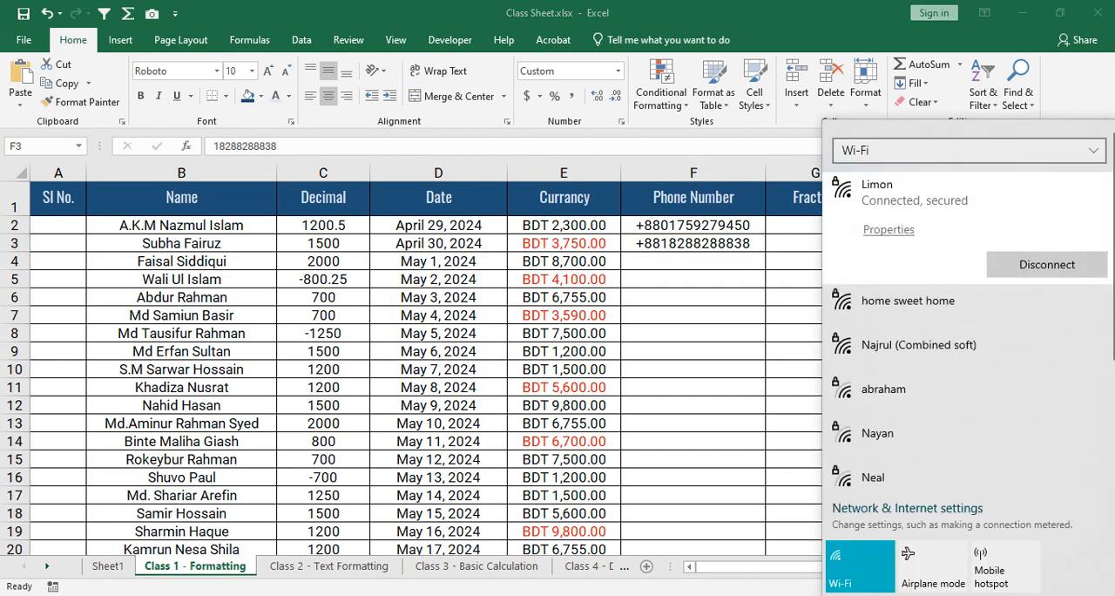
{"action": "key", "text": "Escape"}
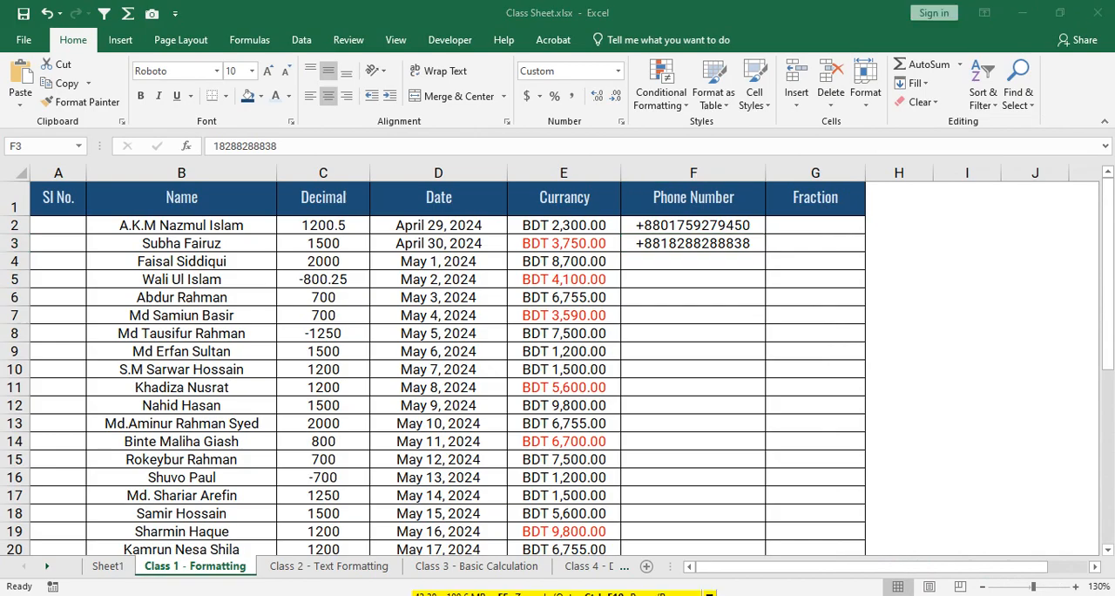
{"action": "key", "text": "alt+Tab"}
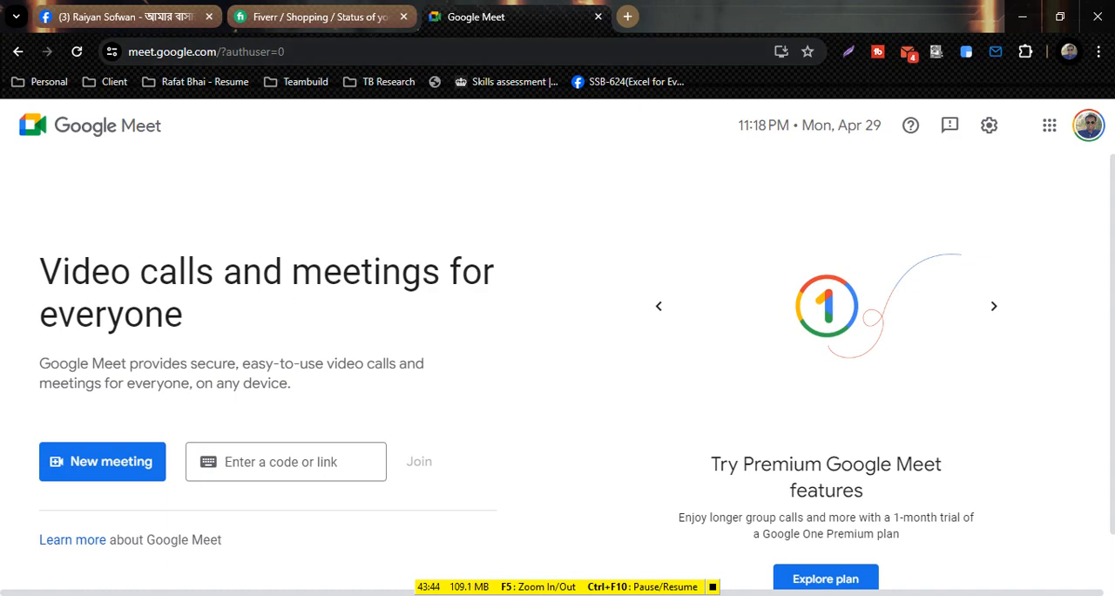
{"action": "left_click", "coordinate": [126, 17]}
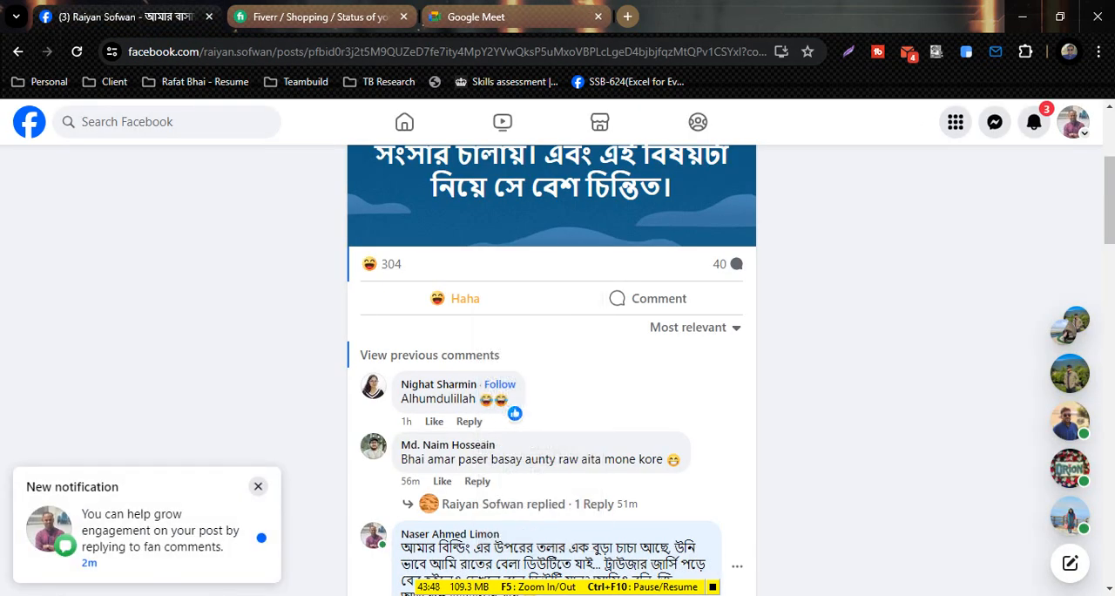
{"action": "key", "text": "alt+Tab"}
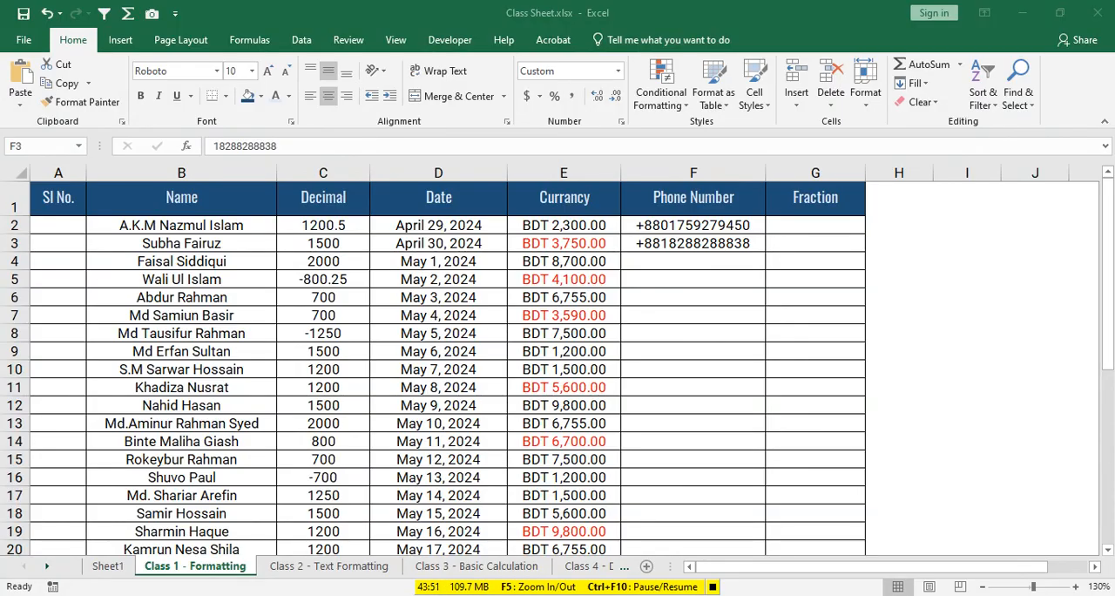
- Clear the test phone numbers from F3 and F2, and select the column's data cells from F2 downward
{"action": "key", "text": "BackSpace"}
{"action": "key", "text": "Up"}
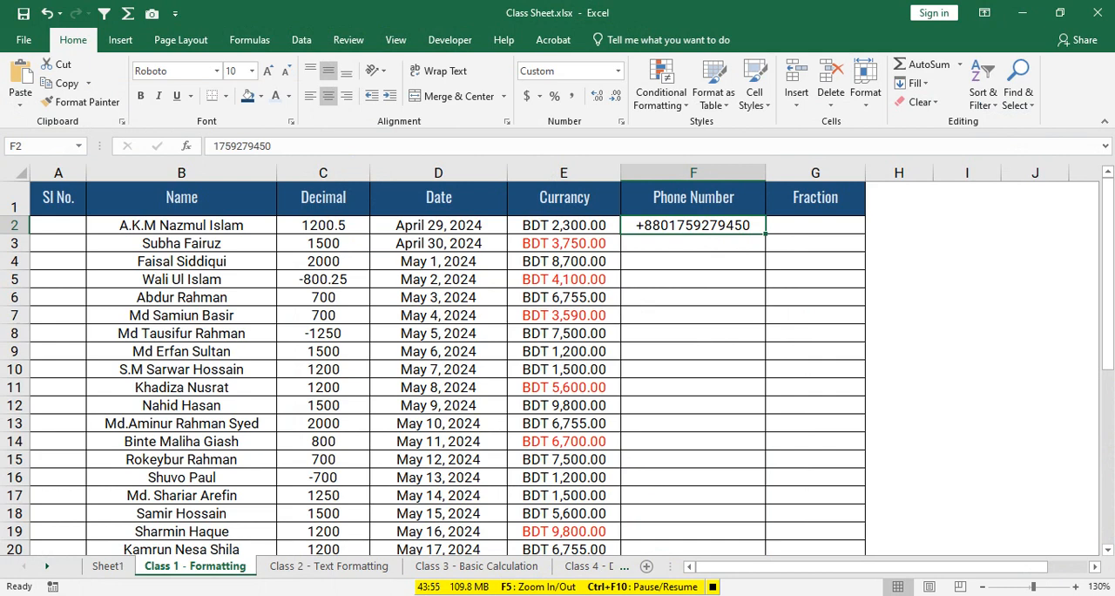
{"action": "key", "text": "Down"}
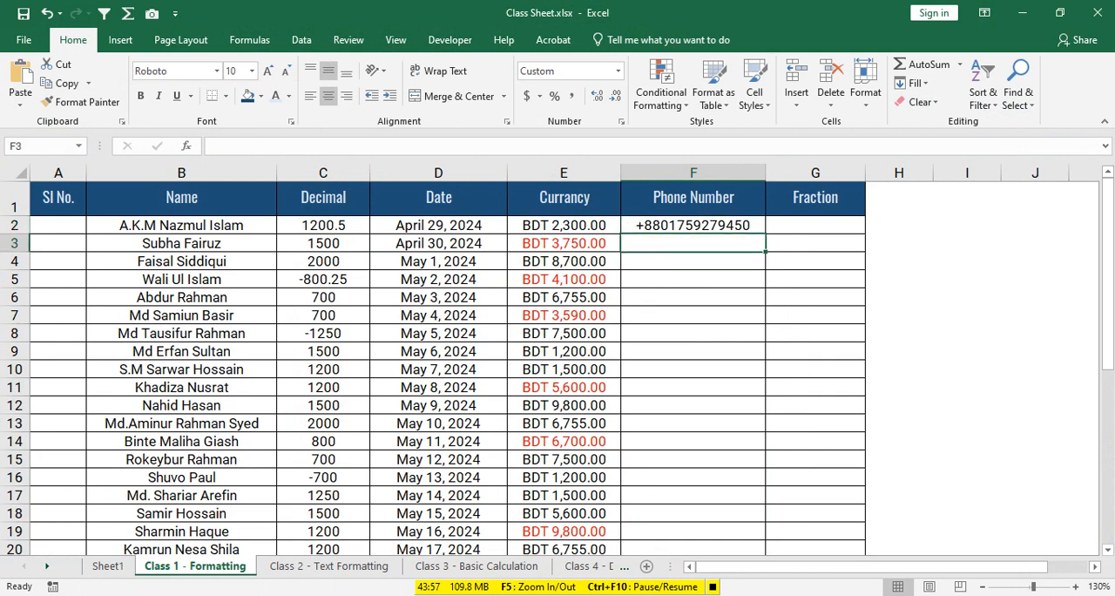
{"action": "key", "text": "Up"}
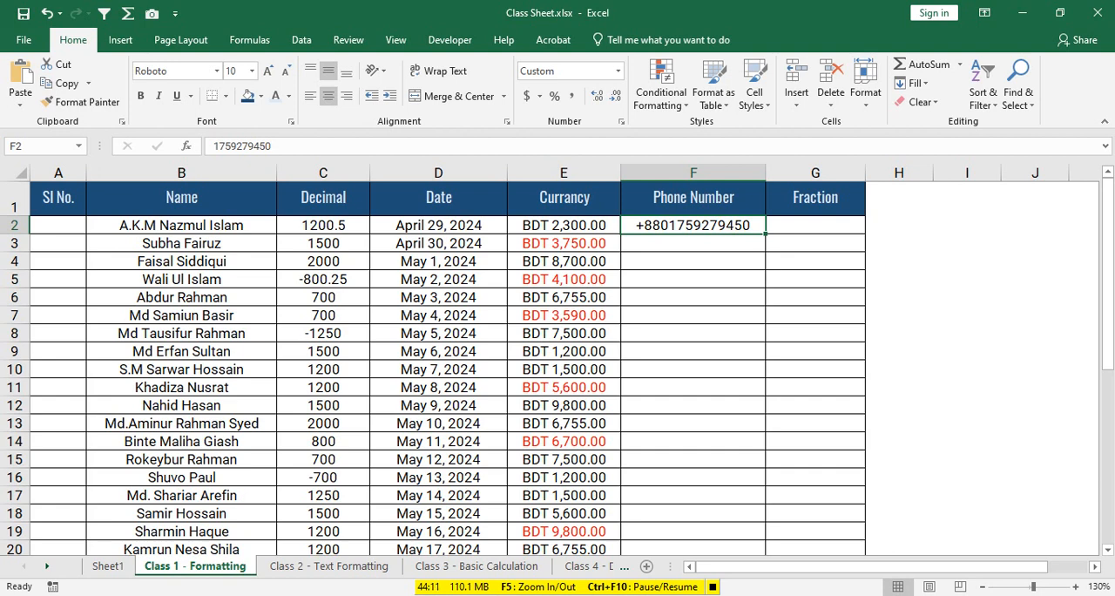
{"action": "key", "text": "BackSpace"}
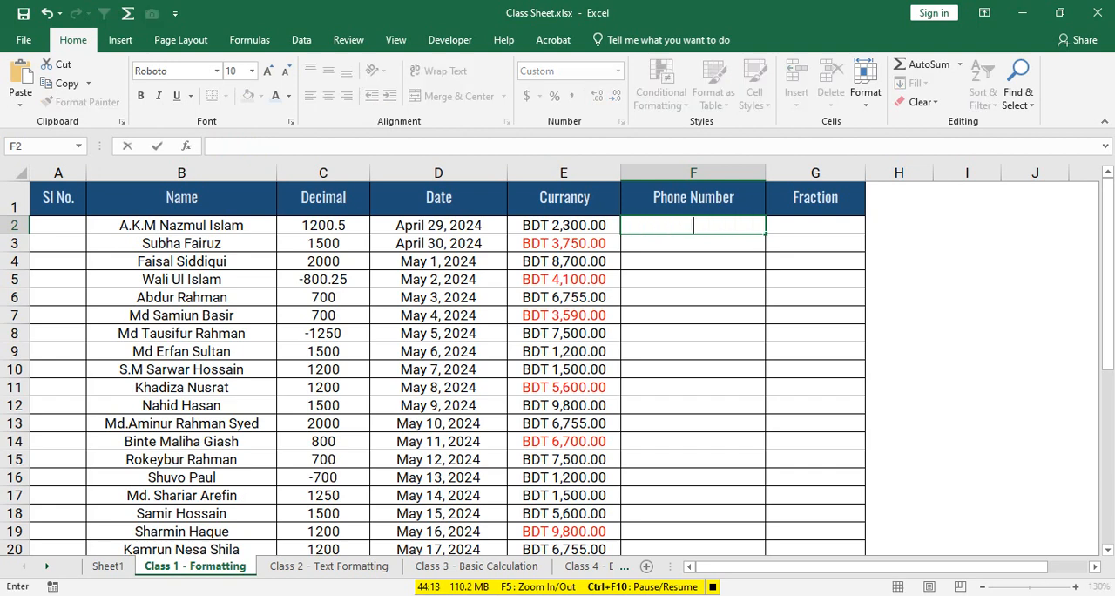
{"action": "key", "text": "Return"}
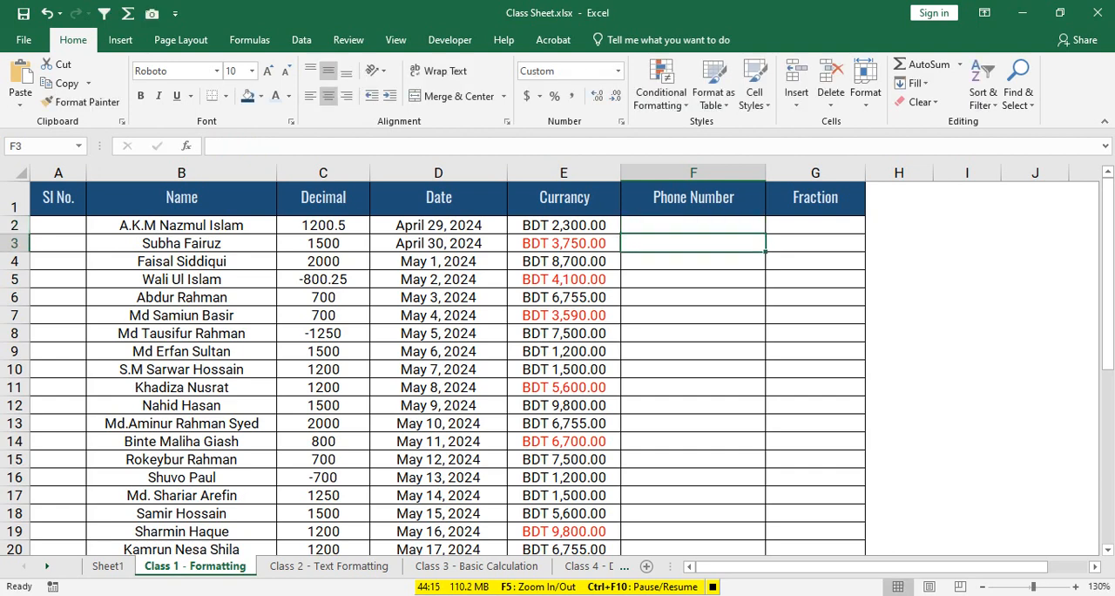
{"action": "left_click_drag", "start_coordinate": [693, 224], "coordinate": [697, 523]}
{"action": "scroll", "coordinate": [696, 365], "scroll_direction": "up", "scroll_amount": 6}
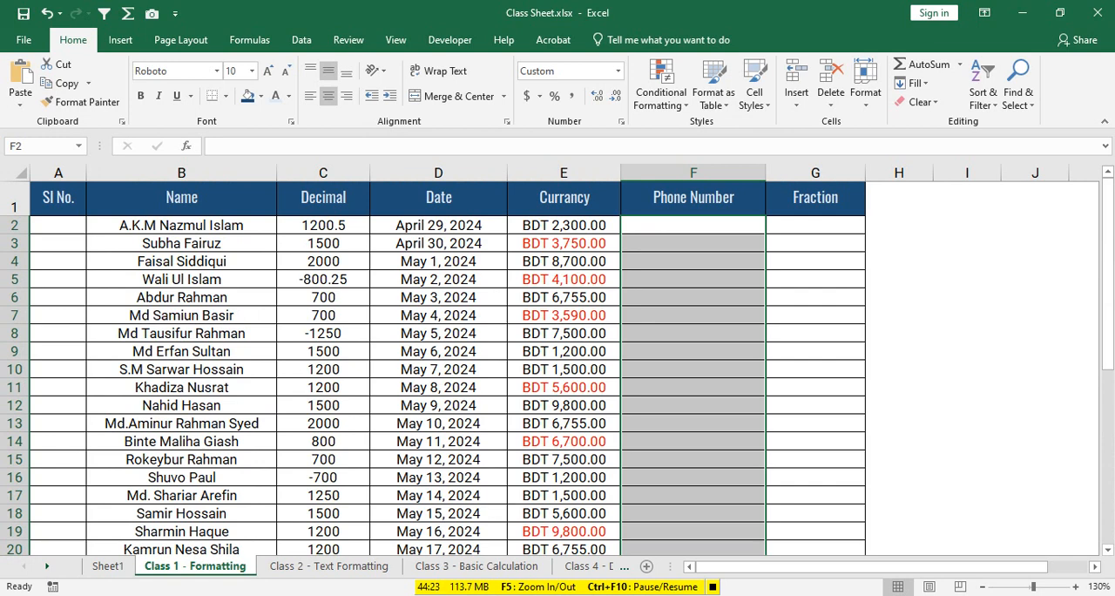
- Switch to the Google Meet call, share the entire screen, and return to the Excel workbook
{"action": "key", "text": "alt+Tab"}
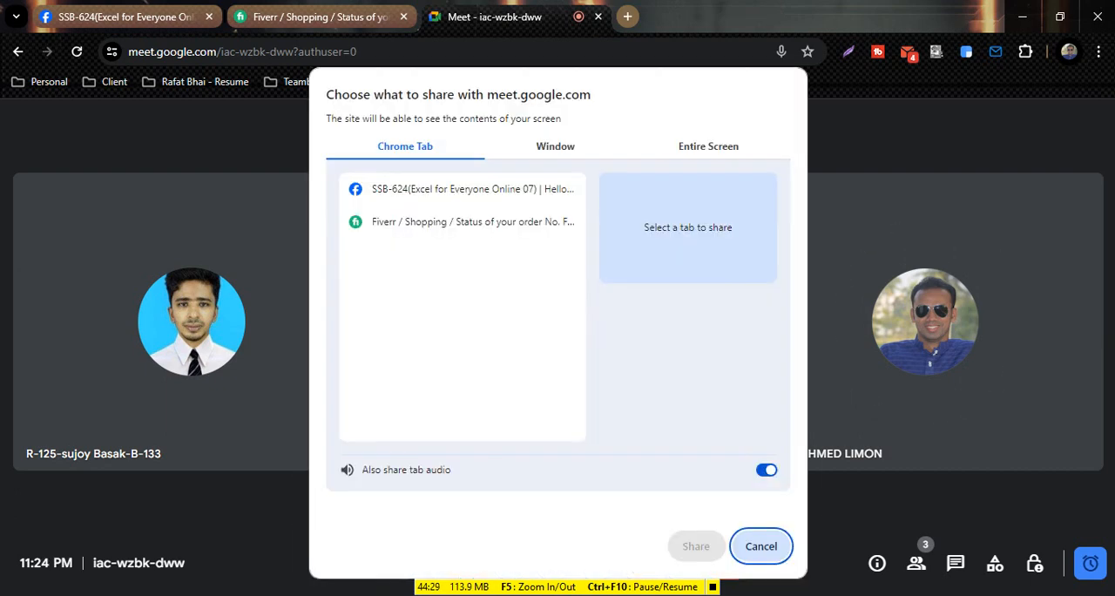
{"action": "left_click", "coordinate": [708, 146]}
{"action": "left_click", "coordinate": [448, 262]}
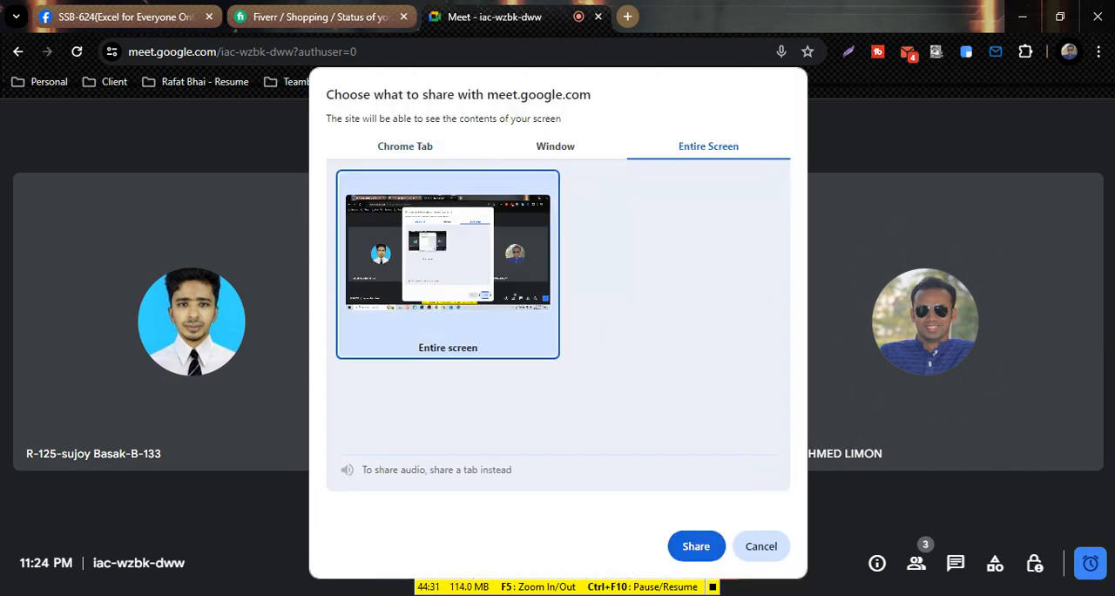
{"action": "left_click", "coordinate": [696, 545]}
{"action": "left_click", "coordinate": [704, 568]}
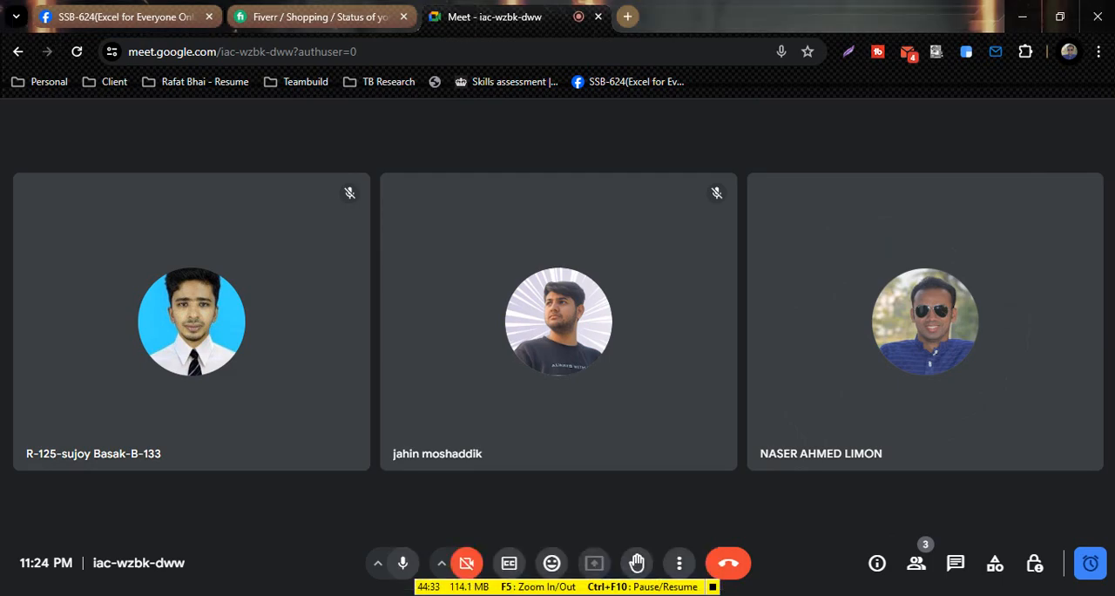
{"action": "key", "text": "alt+Tab"}
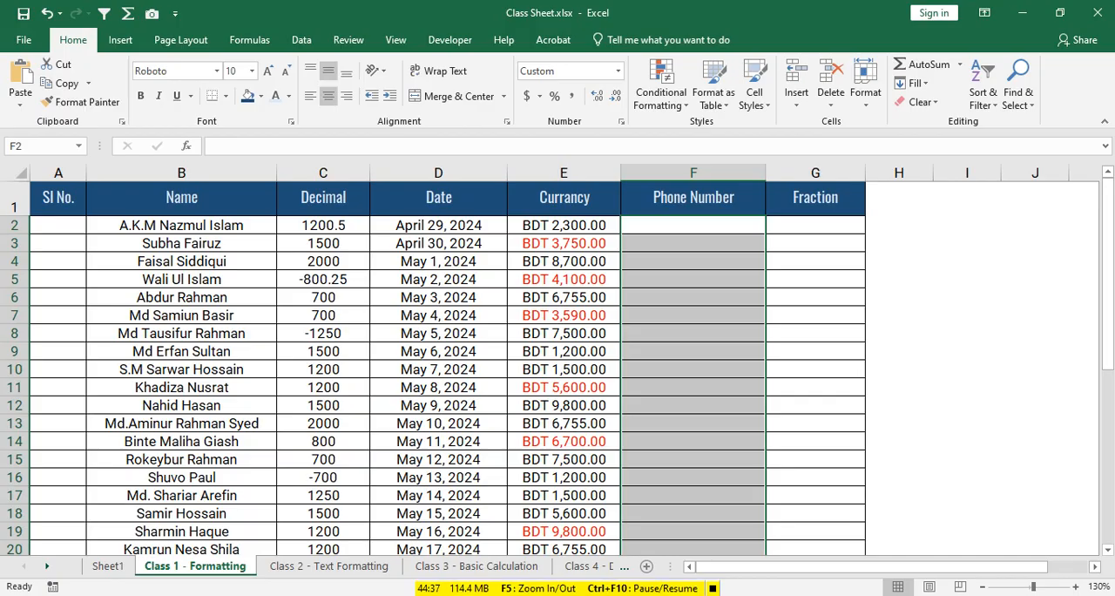
{"action": "key", "text": "alt+Tab"}
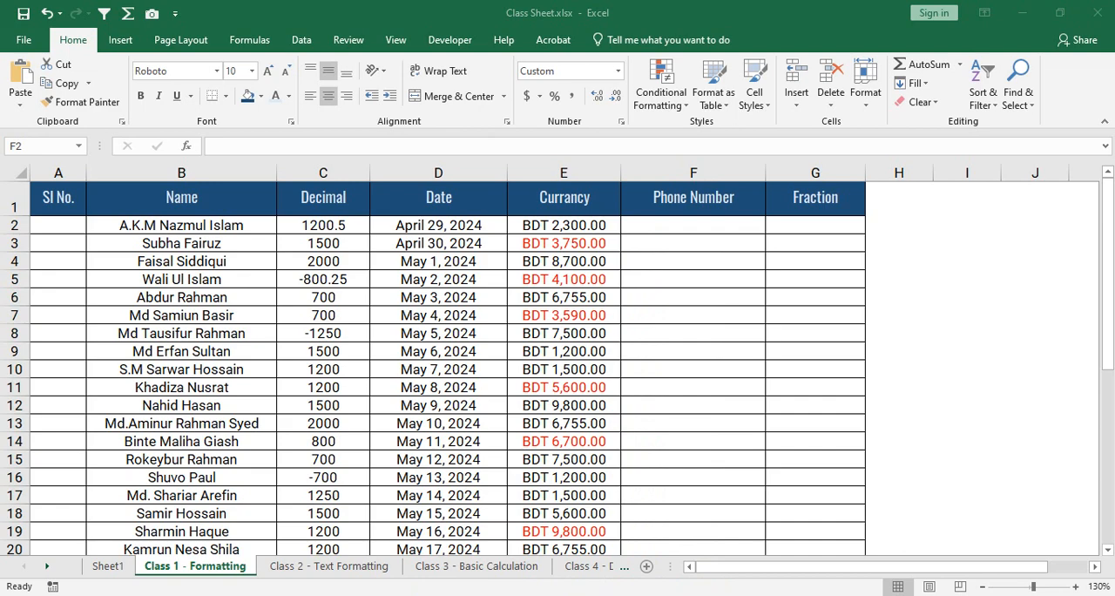
- Apply a custom number format of +88 followed by eleven zeros to the Phone Number cells from F2 downward
{"action": "left_click_drag", "start_coordinate": [693, 224], "coordinate": [757, 538]}
{"action": "scroll", "coordinate": [435, 366], "scroll_direction": "up", "scroll_amount": 7}
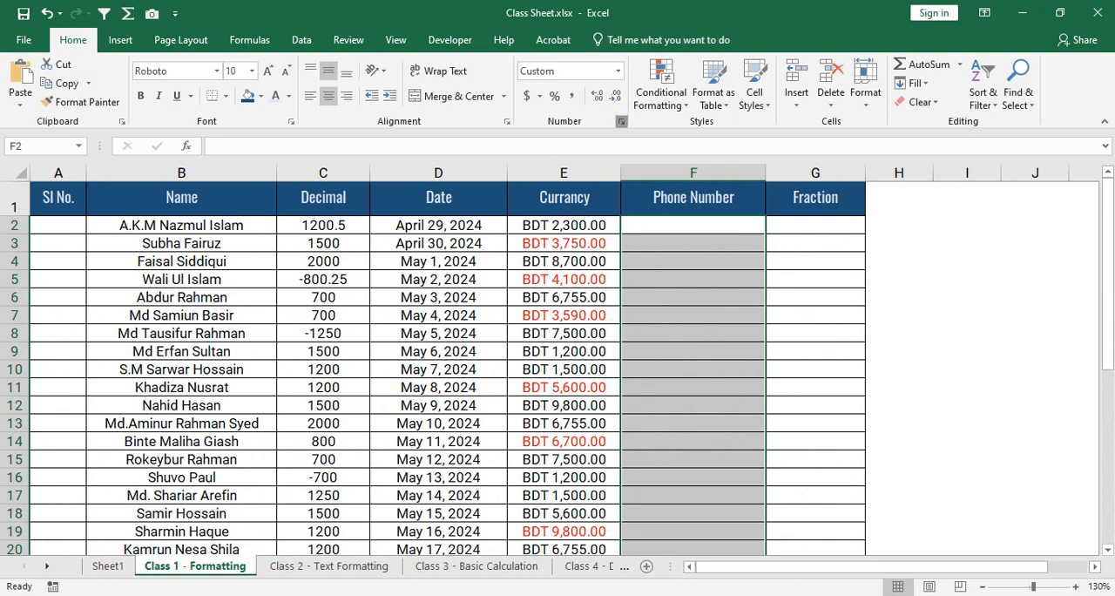
{"action": "left_click", "coordinate": [620, 121]}
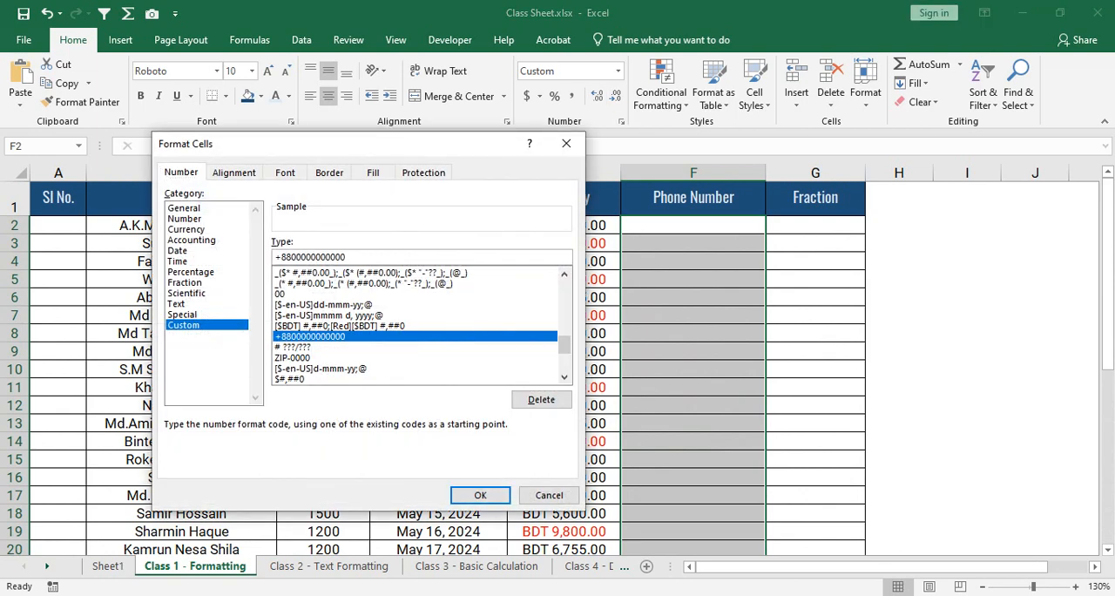
{"action": "key", "text": "shift+Home"}
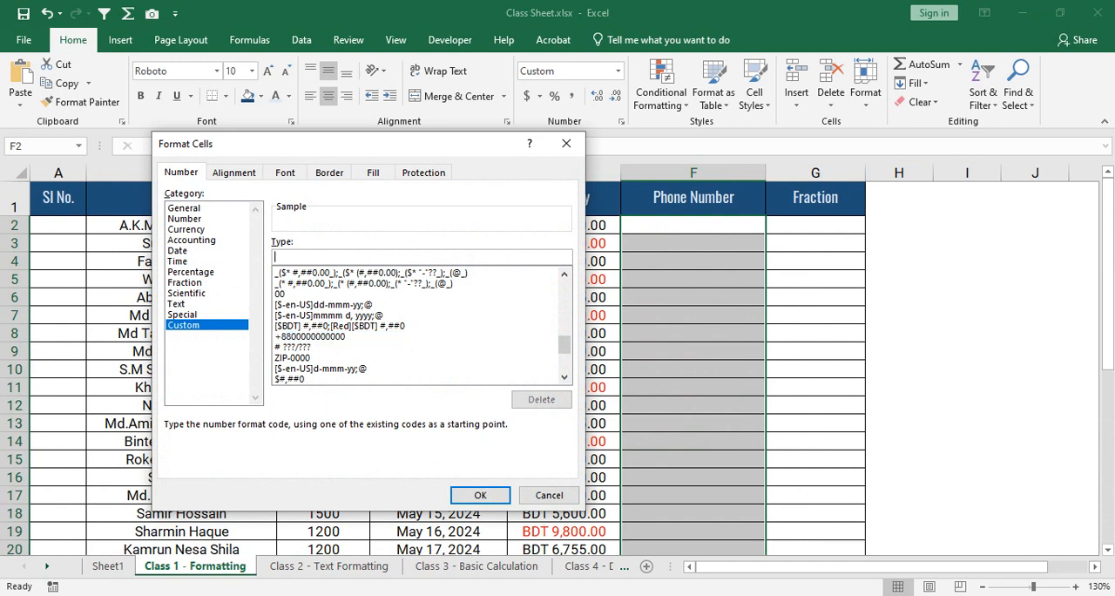
{"action": "key", "text": "BackSpace"}
{"action": "type", "text": "+8800000000000"}
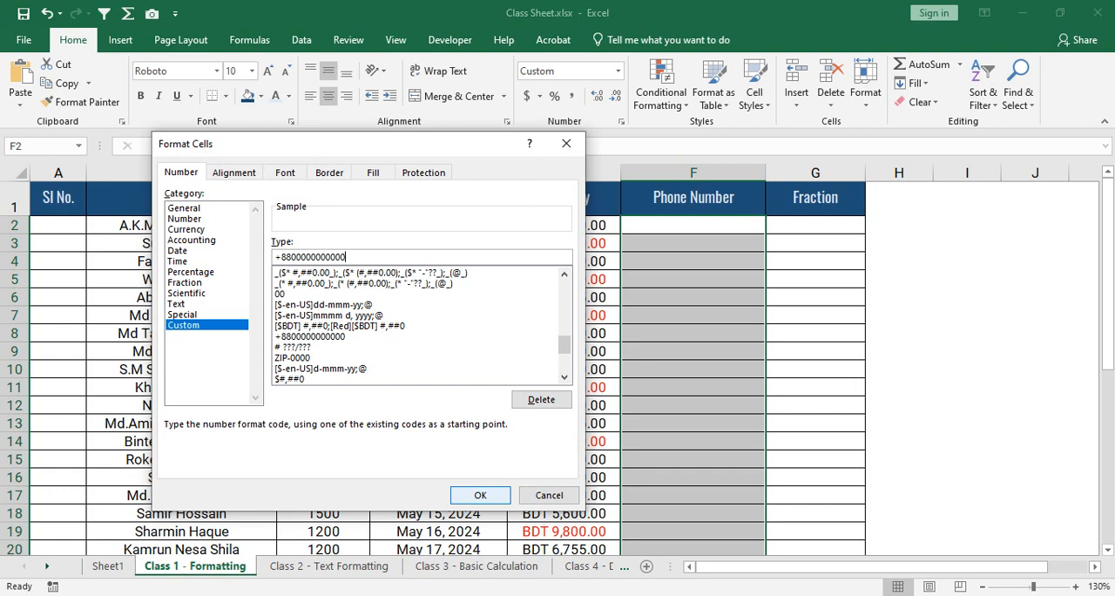
{"action": "key", "text": "Return"}
- Enter an 11-digit phone number with a leading zero in F2, keeping that cell selected
{"action": "left_click", "coordinate": [693, 224]}
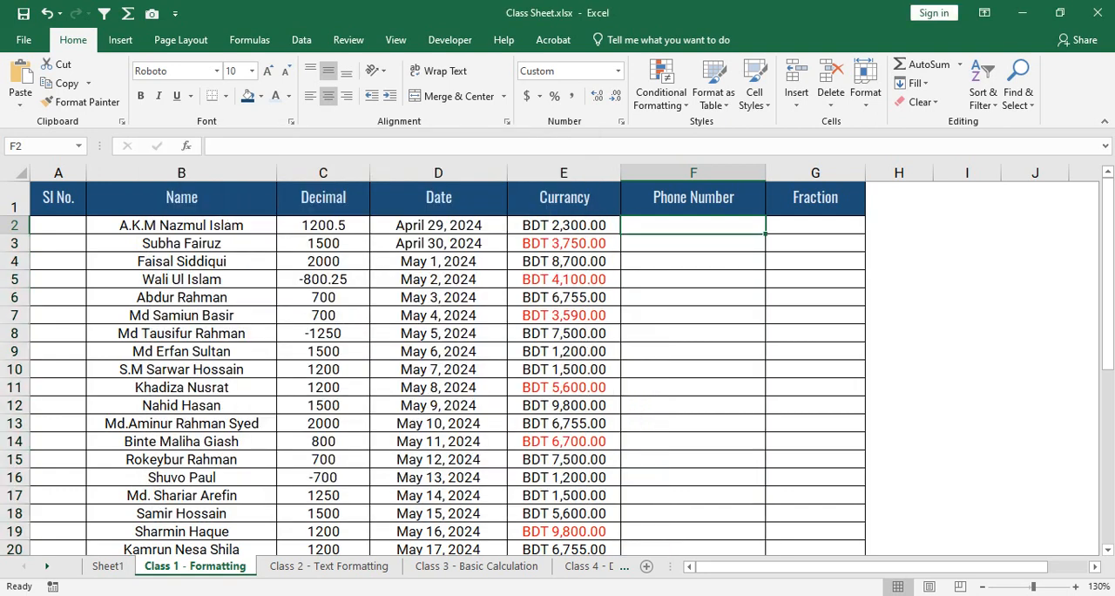
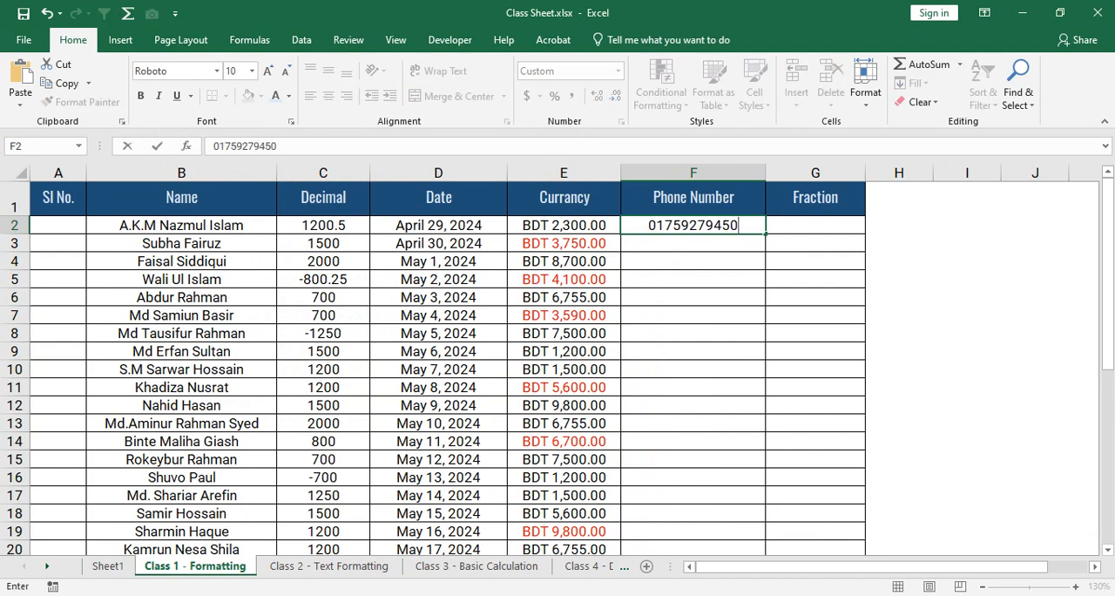
{"action": "key", "text": "ctrl+Return"}
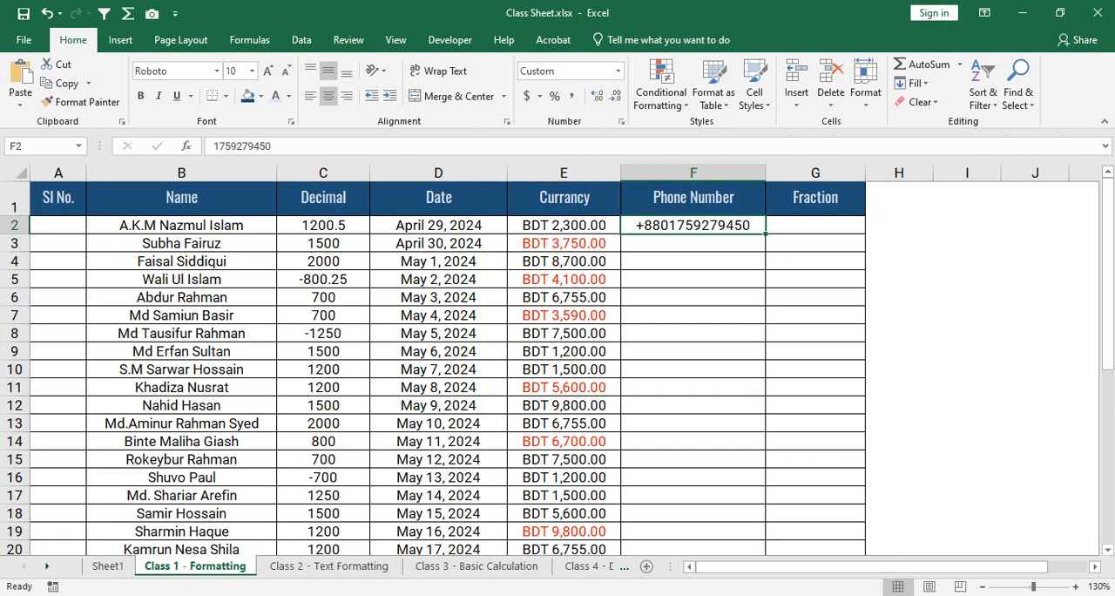
- Enter a 12-digit phone number starting with 01 in F3 and reselect the cell to inspect its stored value
{"action": "left_click", "coordinate": [694, 243]}
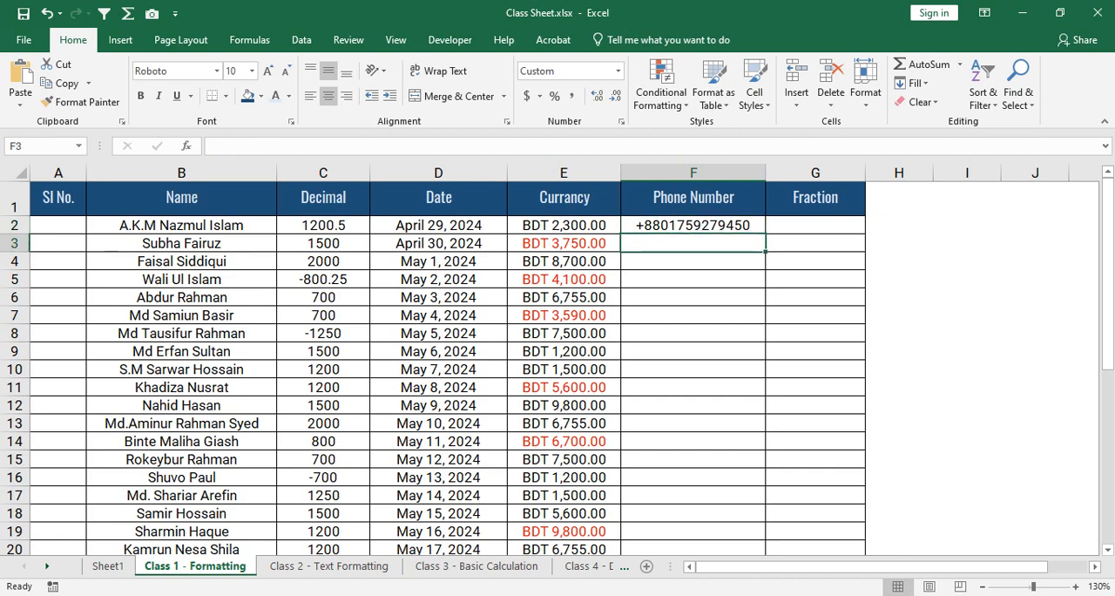
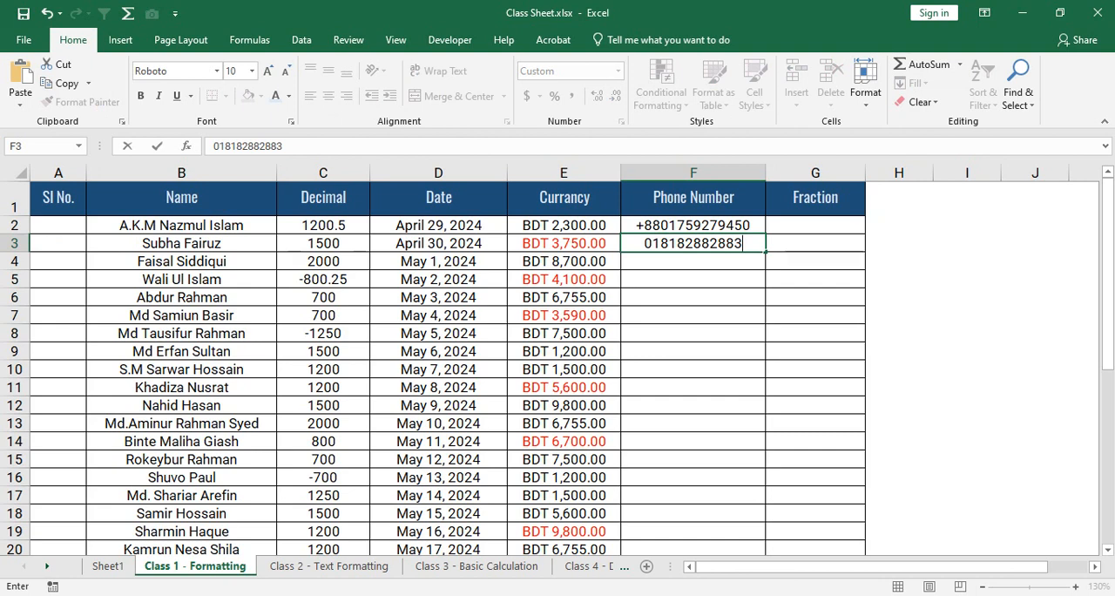
{"action": "key", "text": "Return"}
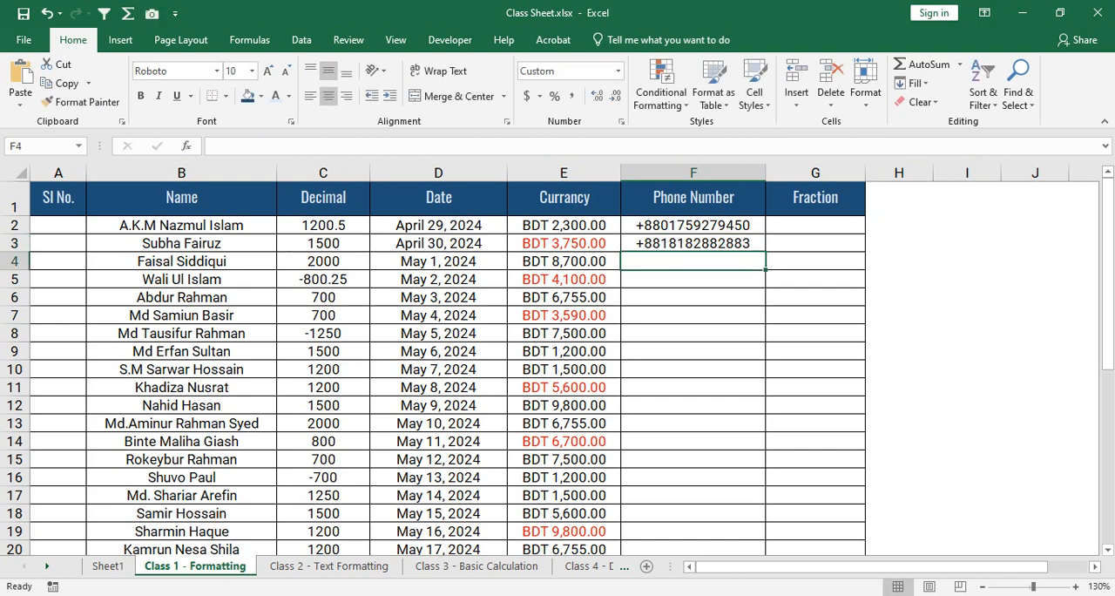
{"action": "key", "text": "Up"}
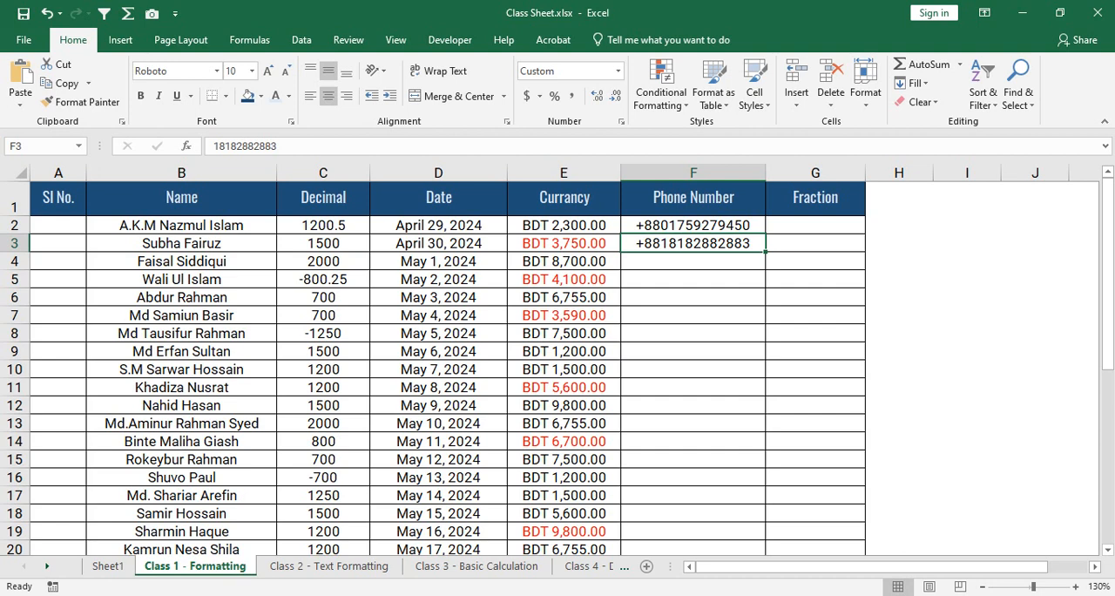
- Enter a shorter, nine-digit phone number starting with 01 in F4 and reselect the cell
{"action": "left_click", "coordinate": [693, 261]}
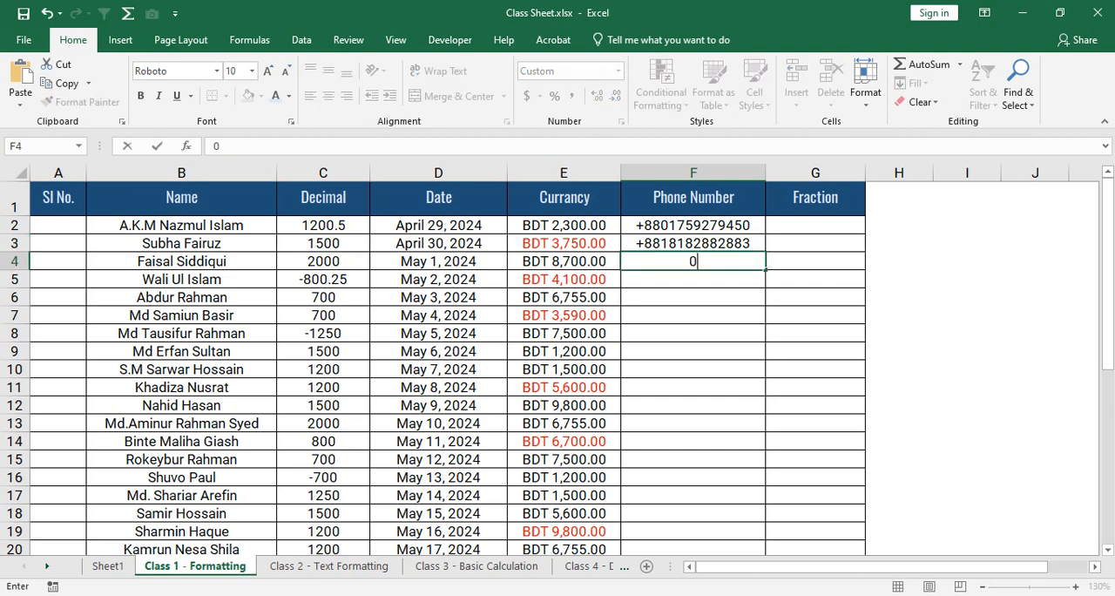
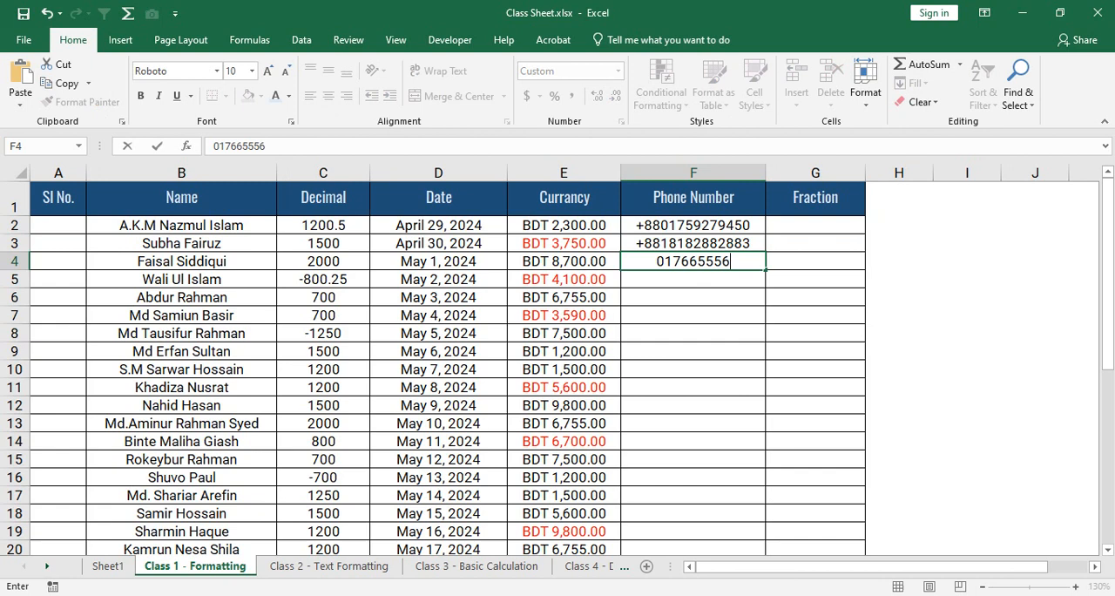
{"action": "key", "text": "Return"}
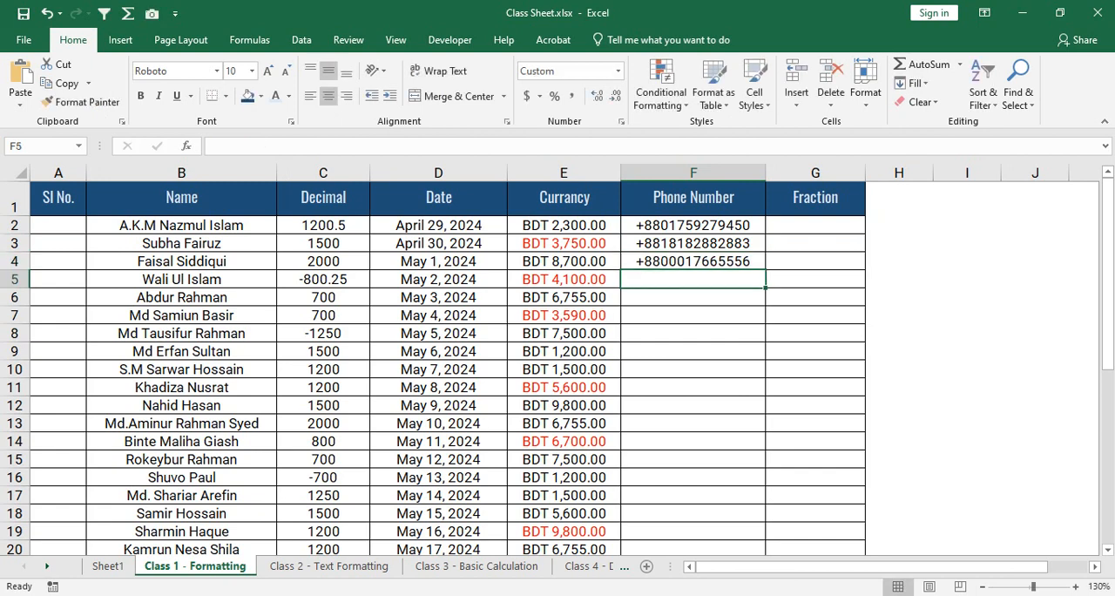
{"action": "key", "text": "Up"}
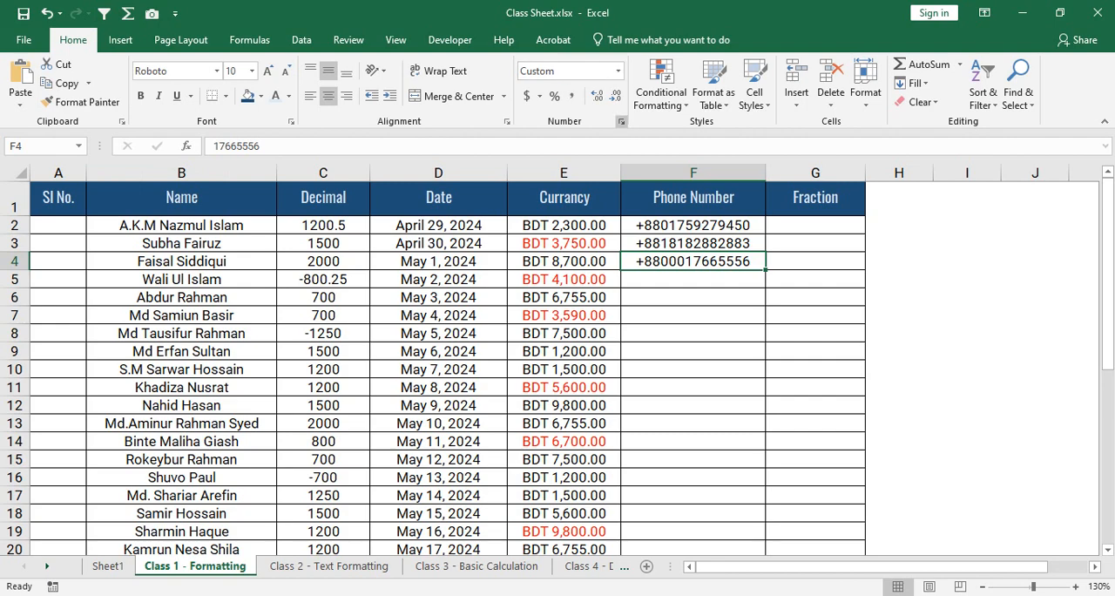
- Examine the +88 prefix and the zero placeholders in F4's custom format code, leaving the format as it is
{"action": "key", "text": "ctrl+1"}
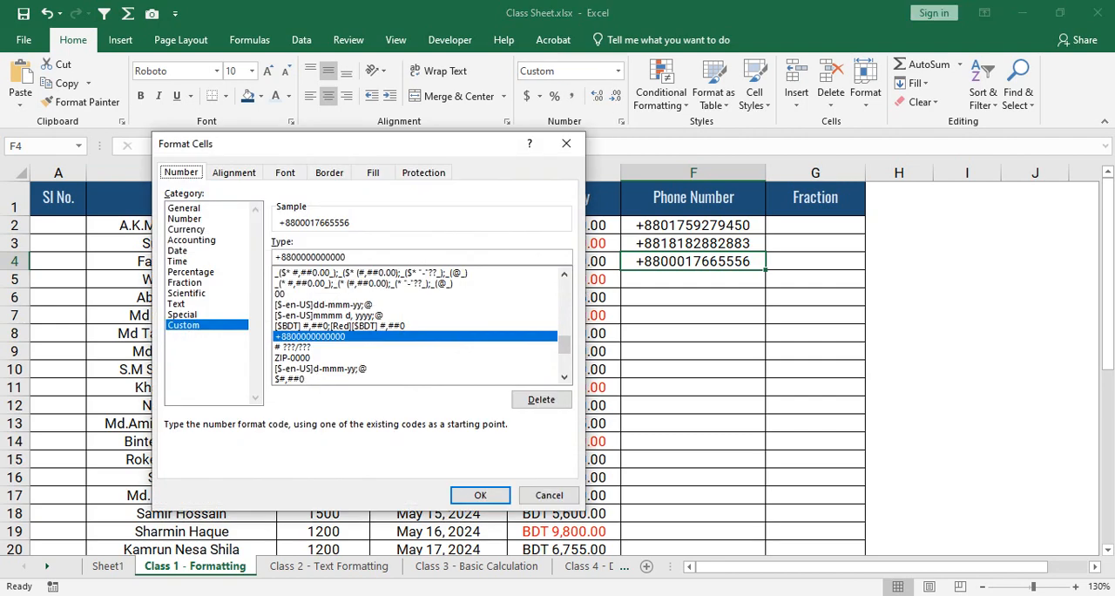
{"action": "mouse_move", "coordinate": [286, 256]}
{"action": "left_mouse_down"}
{"action": "mouse_move", "coordinate": [330, 257]}
{"action": "mouse_move", "coordinate": [291, 257]}
{"action": "left_mouse_up"}
{"action": "left_click", "coordinate": [311, 256]}
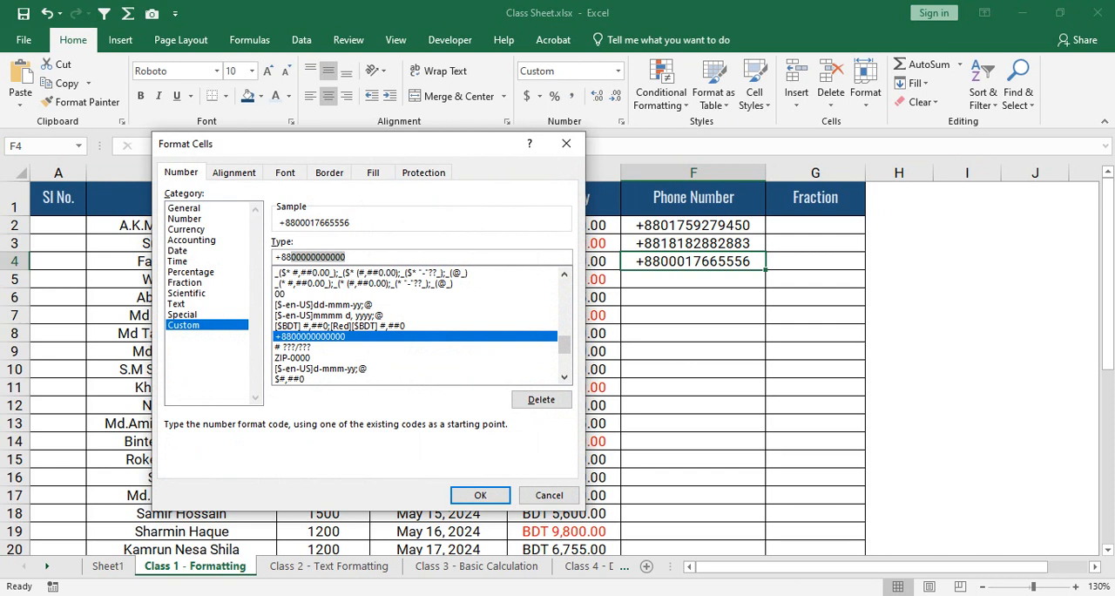
{"action": "left_click", "coordinate": [346, 256]}
{"action": "left_click_drag", "start_coordinate": [346, 256], "coordinate": [274, 257]}
{"action": "left_click", "coordinate": [345, 257]}
{"action": "left_click", "coordinate": [345, 257]}
{"action": "double_click", "coordinate": [310, 257]}
{"action": "mouse_move", "coordinate": [275, 257]}
{"action": "left_mouse_down"}
{"action": "mouse_move", "coordinate": [296, 257]}
{"action": "mouse_move", "coordinate": [273, 257]}
{"action": "left_mouse_up"}
{"action": "left_click", "coordinate": [549, 494]}
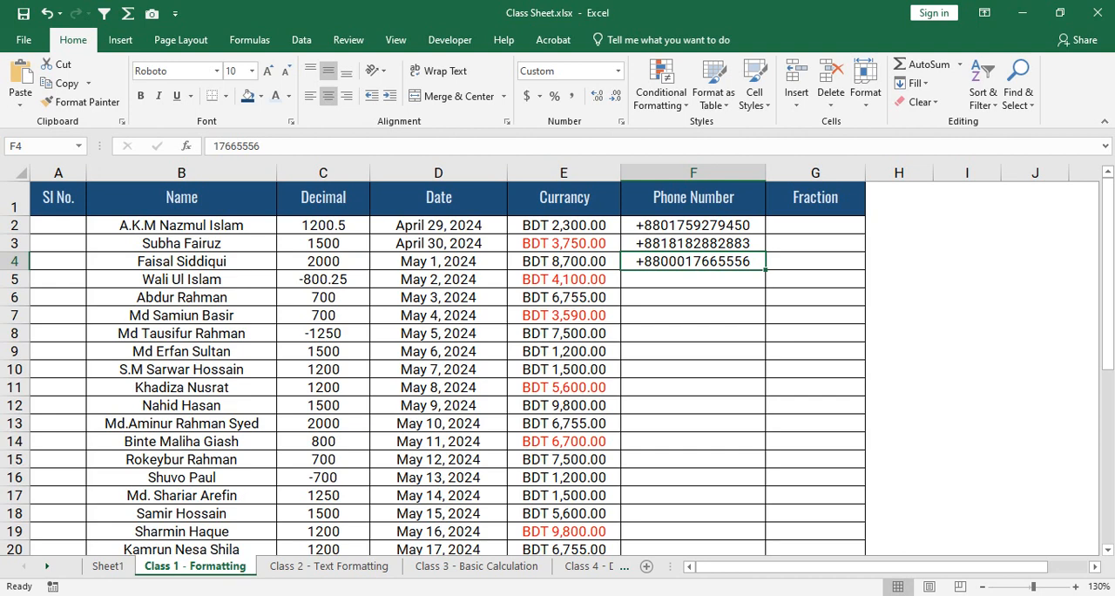
- Enter the short test value 0167 in F7 of the Phone Number column, keeping the cell selected
{"action": "left_click", "coordinate": [693, 315]}
{"action": "type", "text": "097"}
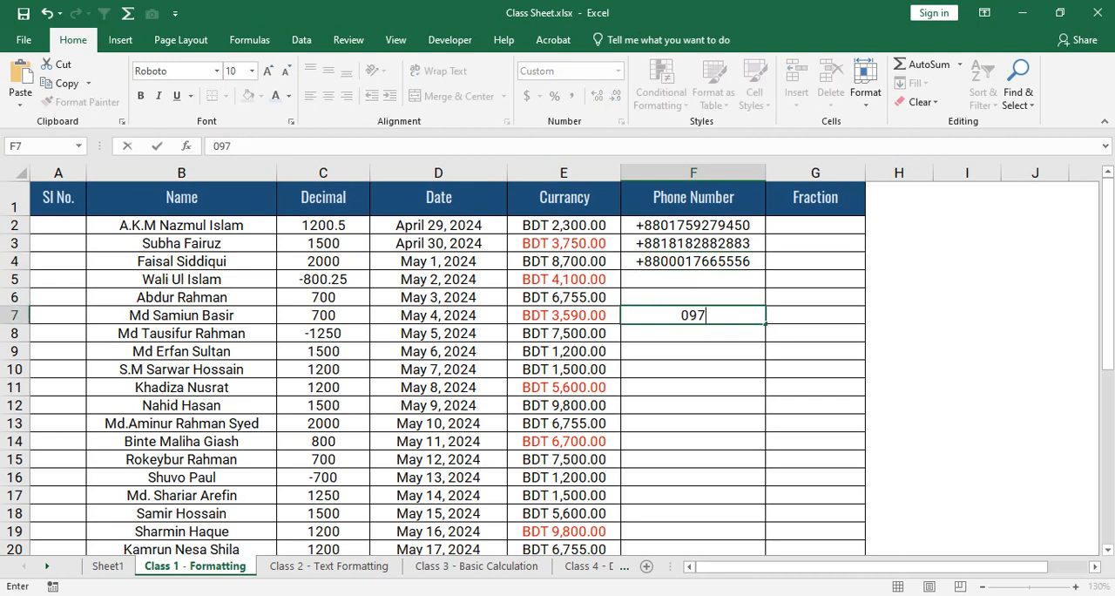
{"action": "key", "text": "BackSpace"}
{"action": "key", "text": "BackSpace"}
{"action": "type", "text": "167"}
{"action": "key", "text": "ctrl+Return"}
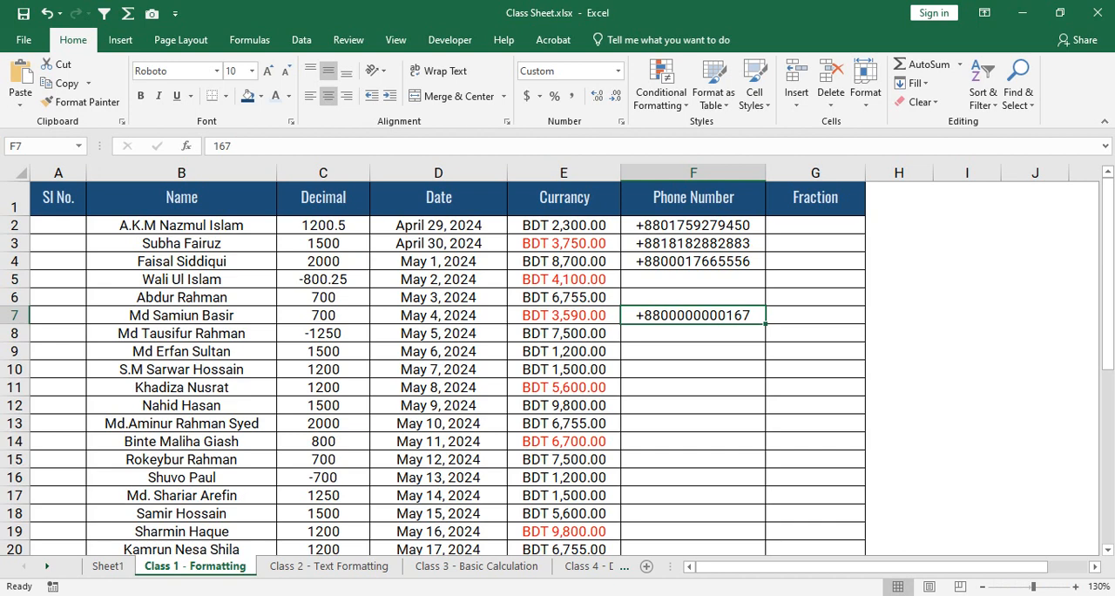
- Fill the Fraction column cells G2 to G5 with 25, 45, 10 and 55
{"action": "left_click_drag", "start_coordinate": [815, 225], "coordinate": [815, 351]}
{"action": "left_click", "coordinate": [815, 226]}
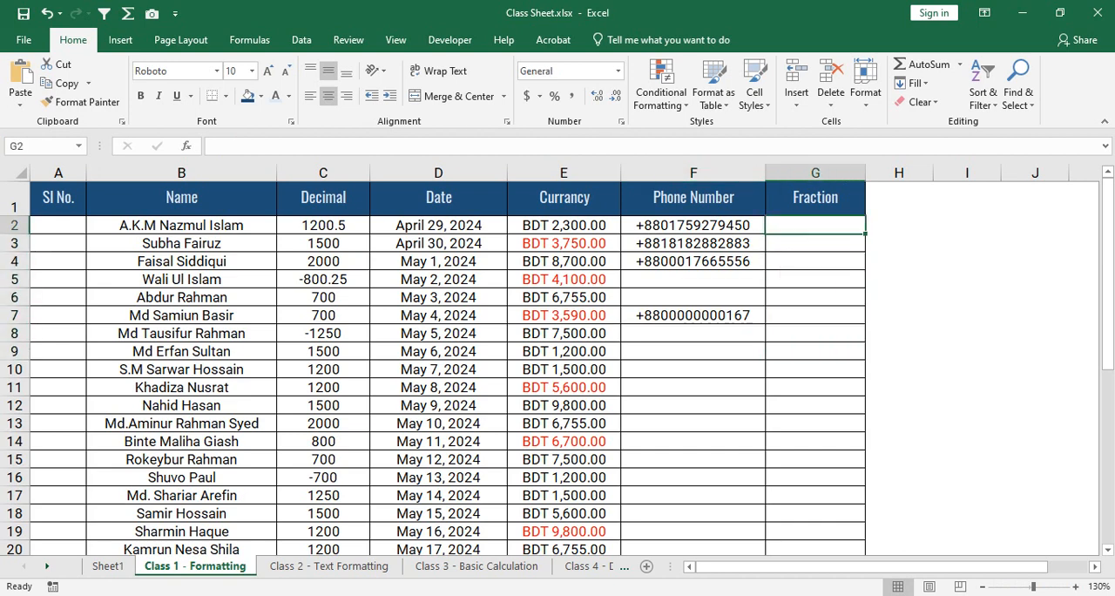
{"action": "type", "text": "25"}
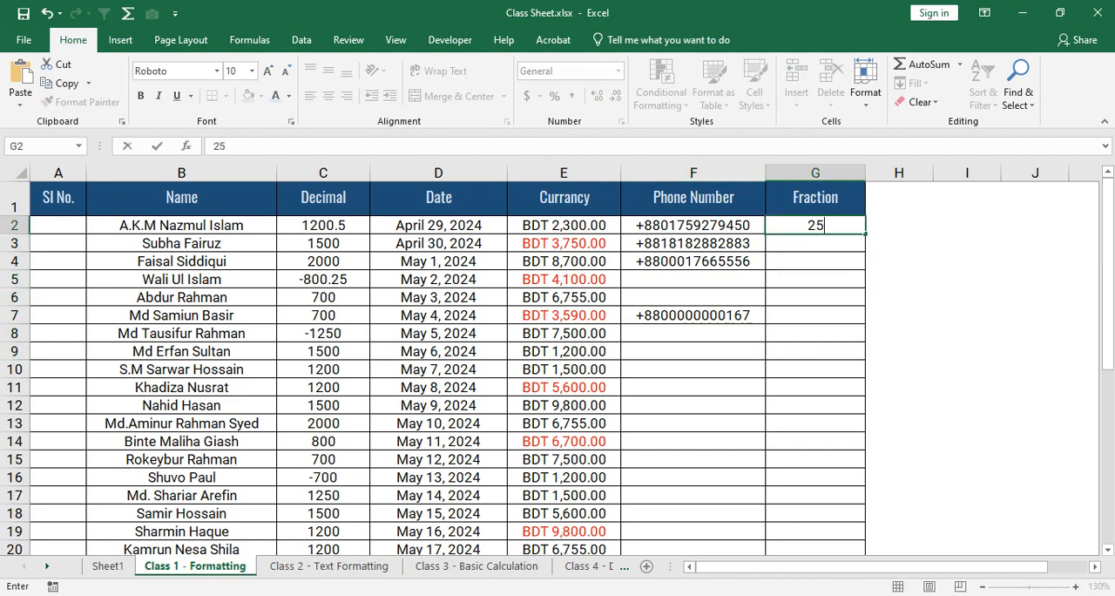
{"action": "key", "text": "Return"}
{"action": "type", "text": "45"}
{"action": "key", "text": "Return"}
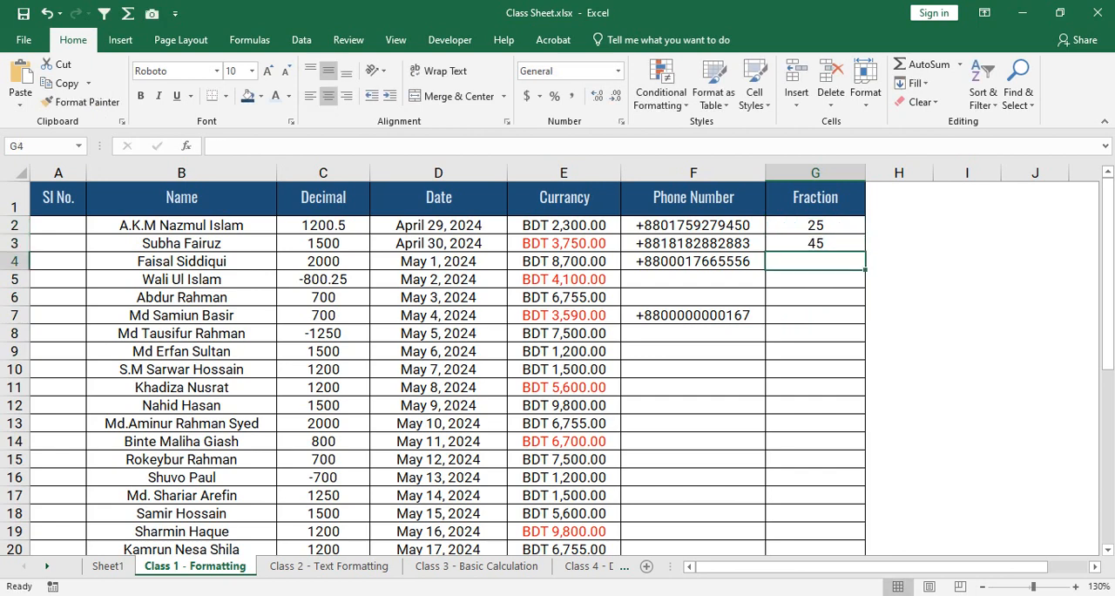
{"action": "type", "text": "10"}
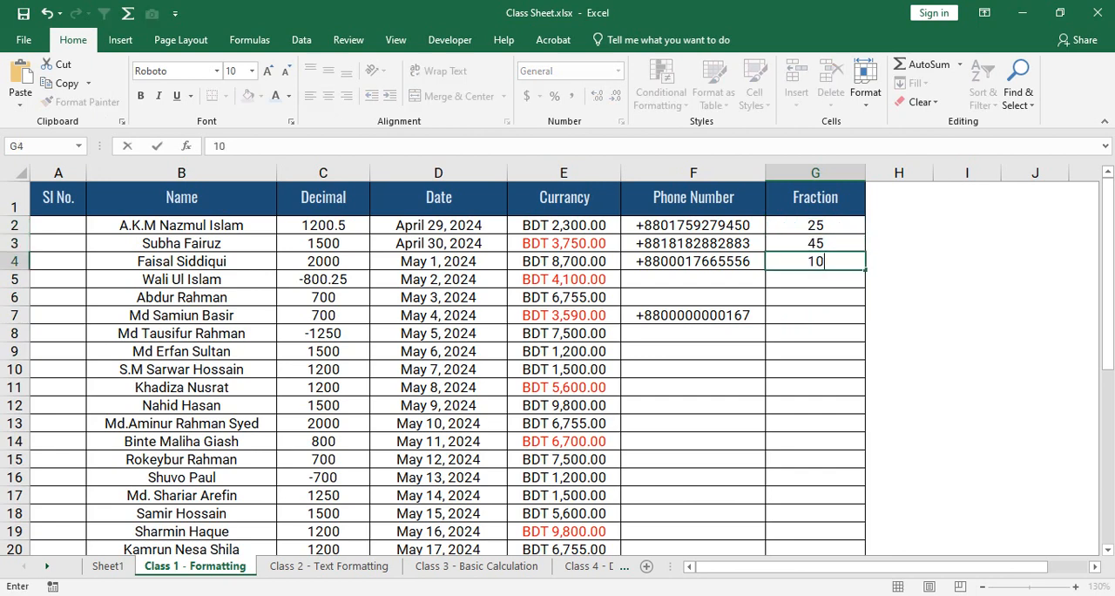
{"action": "key", "text": "Return"}
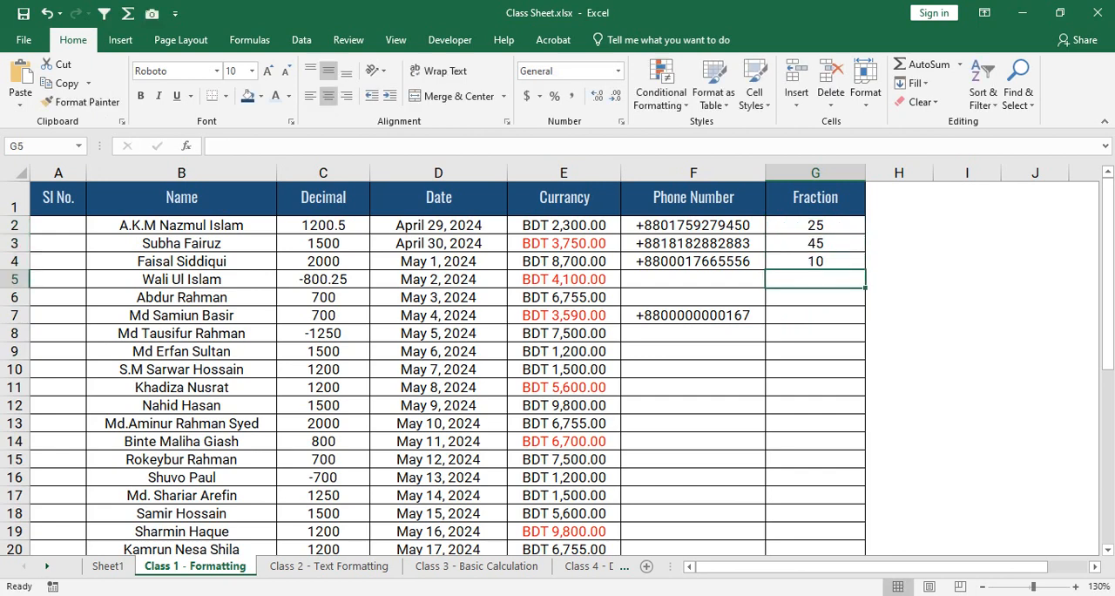
{"action": "type", "text": "55"}
{"action": "key", "text": "Return"}
- Format the Fraction values in G2:G5 with the Fraction category, type As halves (1/2)
{"action": "key", "text": "Up"}
{"action": "key", "text": "Up"}
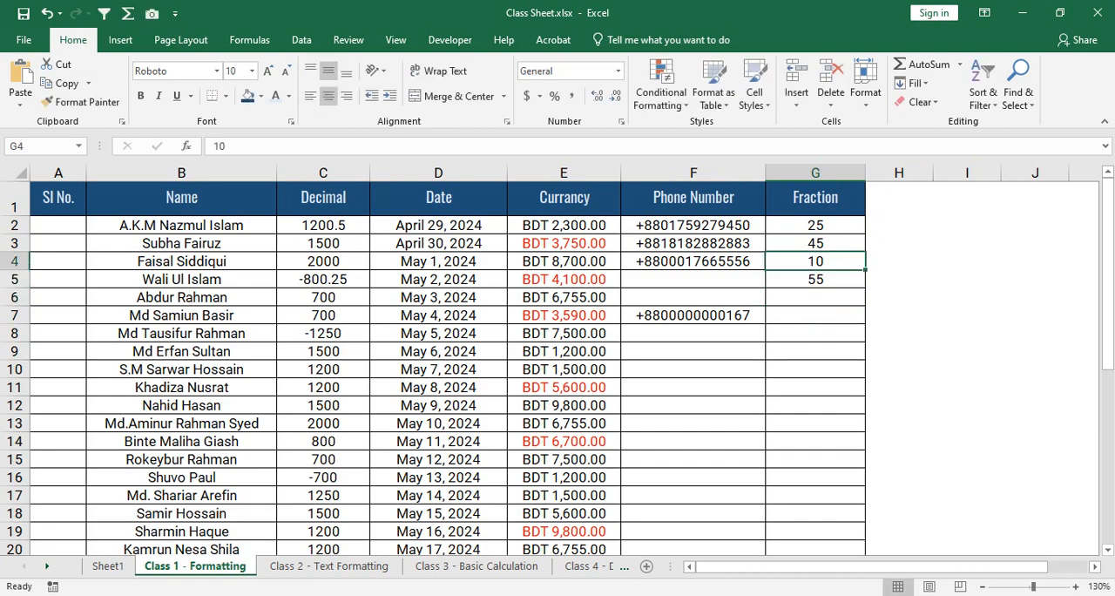
{"action": "key", "text": "Up"}
{"action": "key", "text": "Up"}
{"action": "key", "text": "shift+Down"}
{"action": "key", "text": "shift+Down"}
{"action": "key", "text": "shift+Down"}
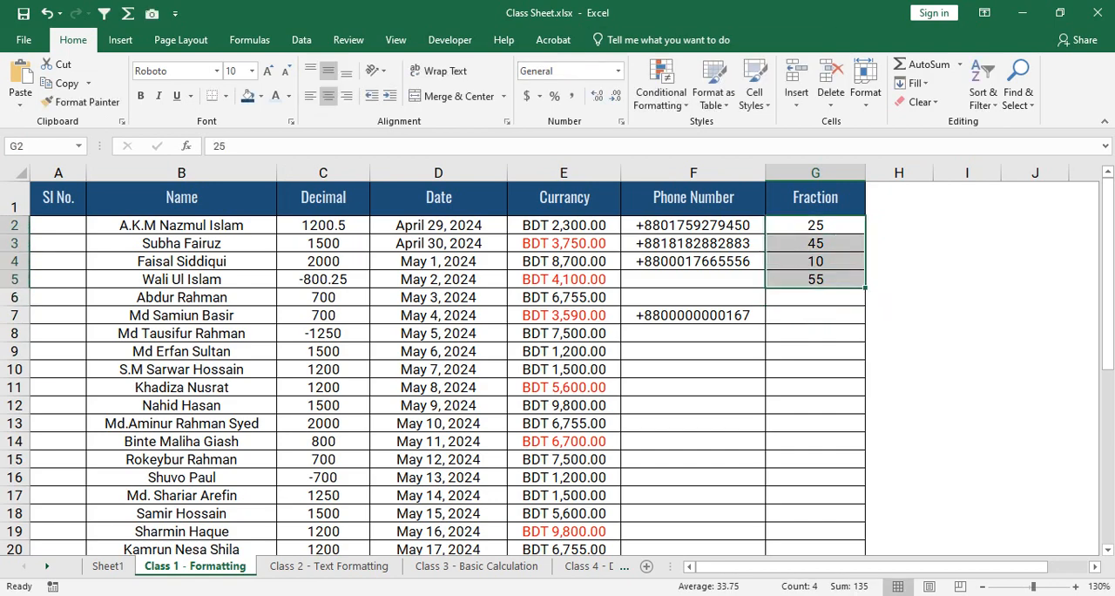
{"action": "left_click", "coordinate": [621, 122]}
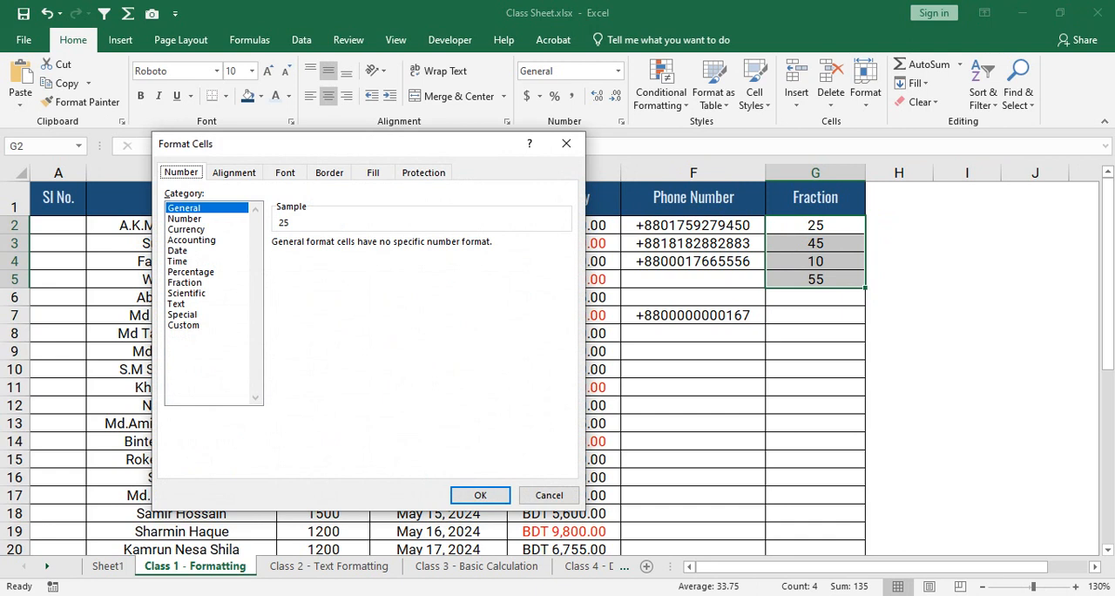
{"action": "left_click", "coordinate": [184, 282]}
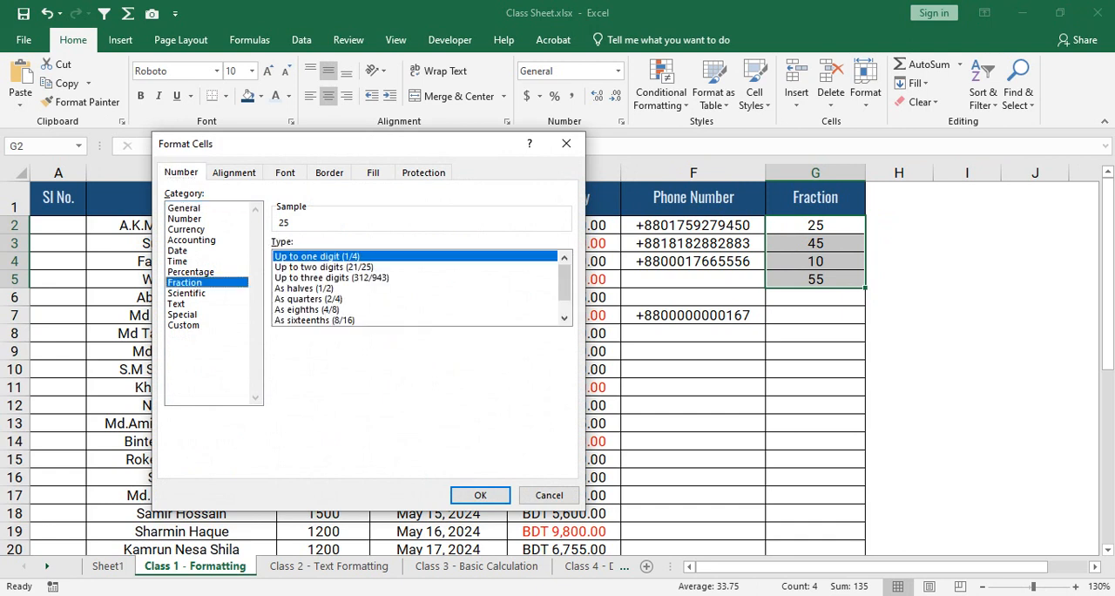
{"action": "left_click", "coordinate": [304, 288]}
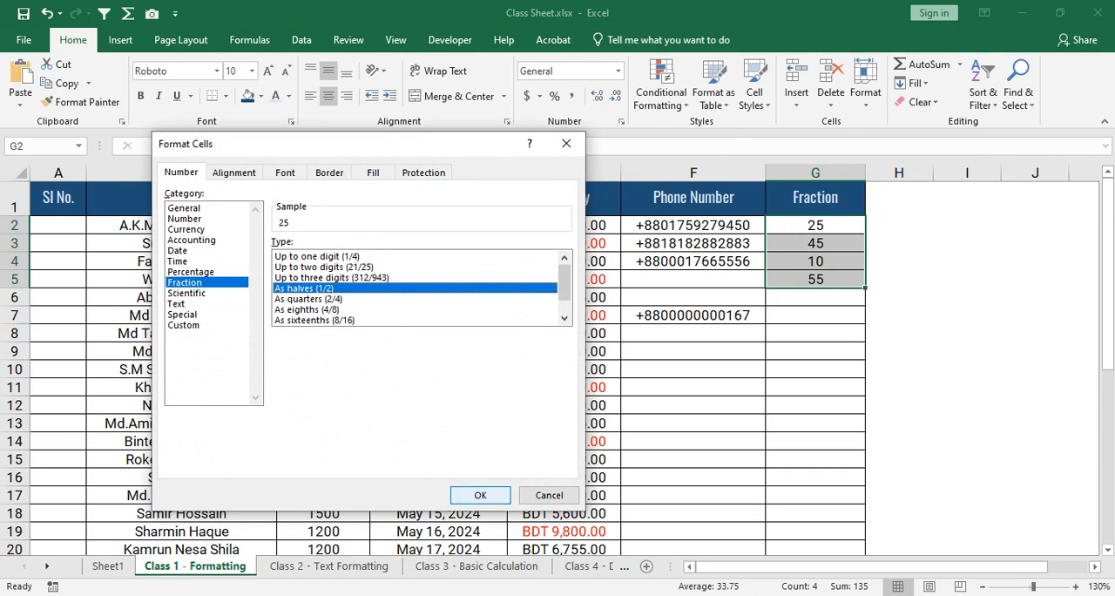
{"action": "left_click", "coordinate": [479, 495]}
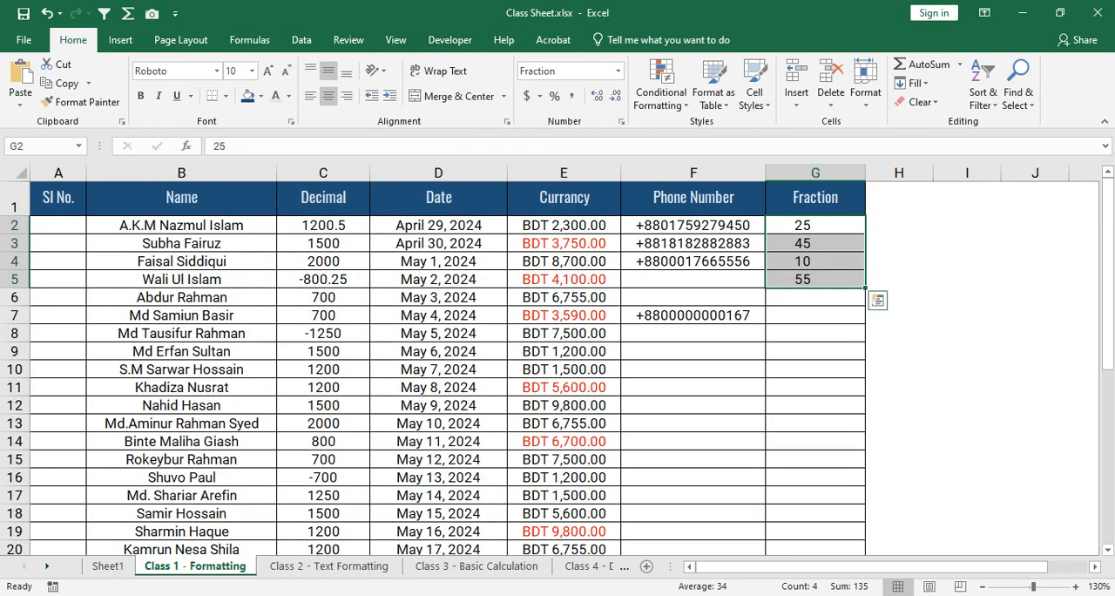
- Change the fraction type of G2:G5 to As quarters (2/4)
{"action": "left_click", "coordinate": [621, 121]}
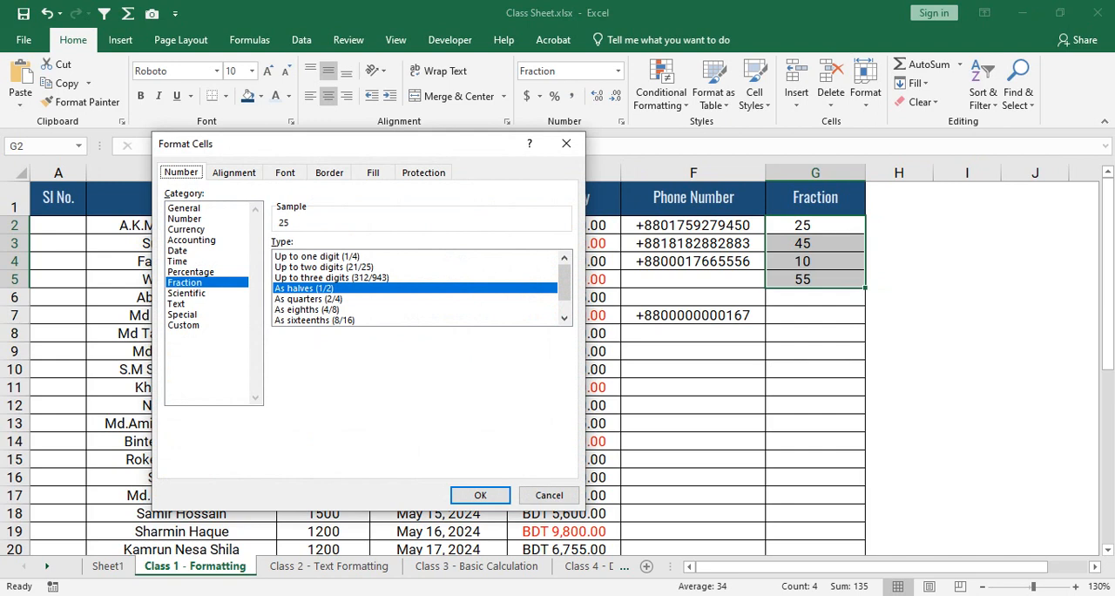
{"action": "left_click", "coordinate": [308, 299]}
{"action": "left_click", "coordinate": [479, 495]}
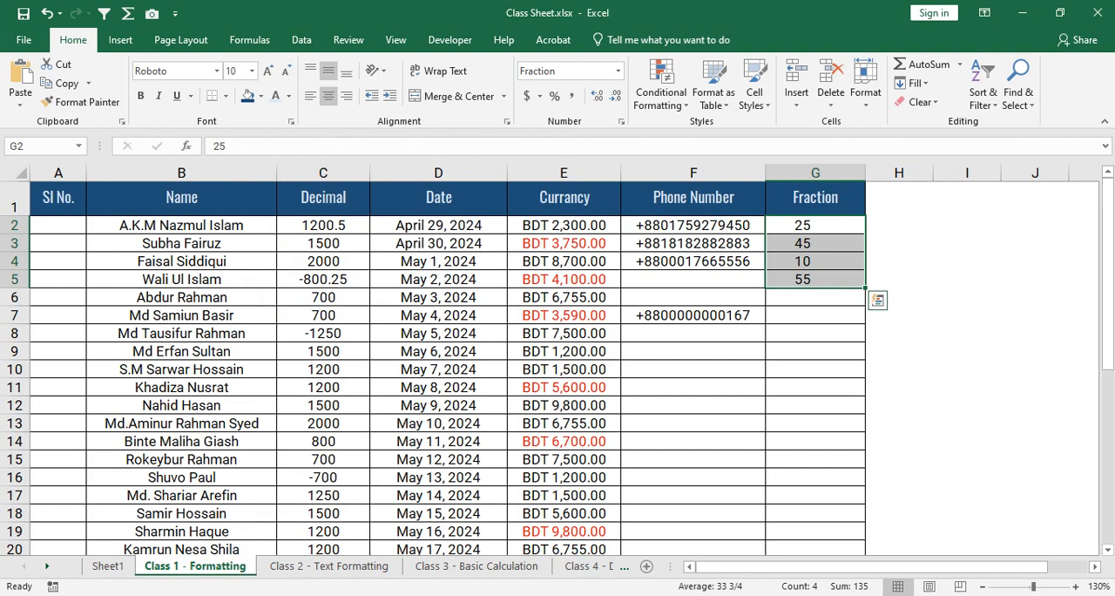
- Undo the last two fraction format changes on the Fraction values in G2:G5
{"action": "key", "text": "ctrl+z"}
{"action": "key", "text": "ctrl+z"}
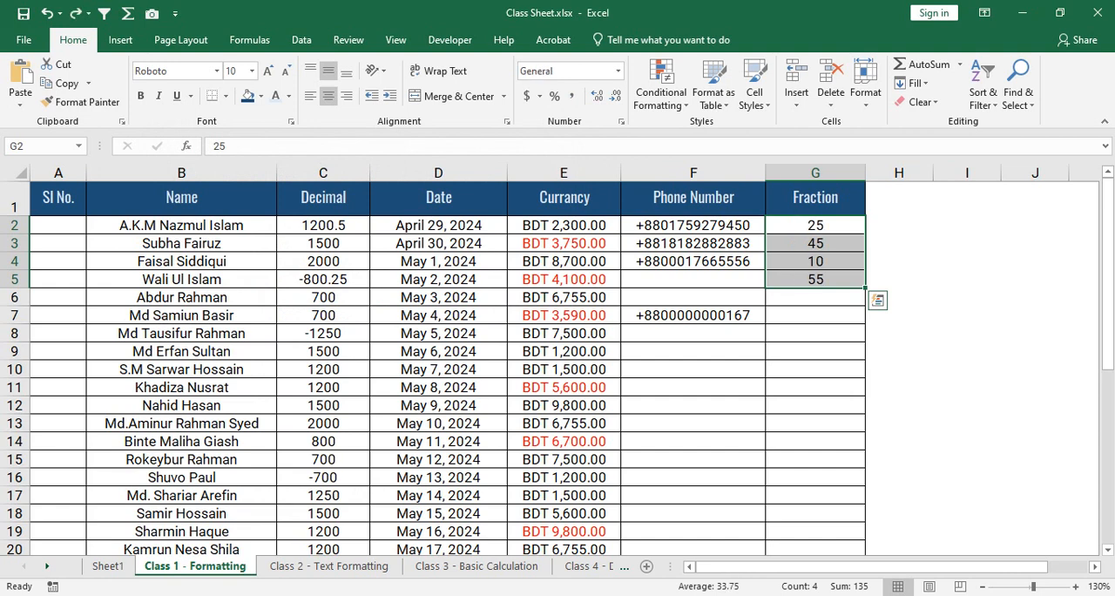
{"action": "left_click", "coordinate": [815, 225]}
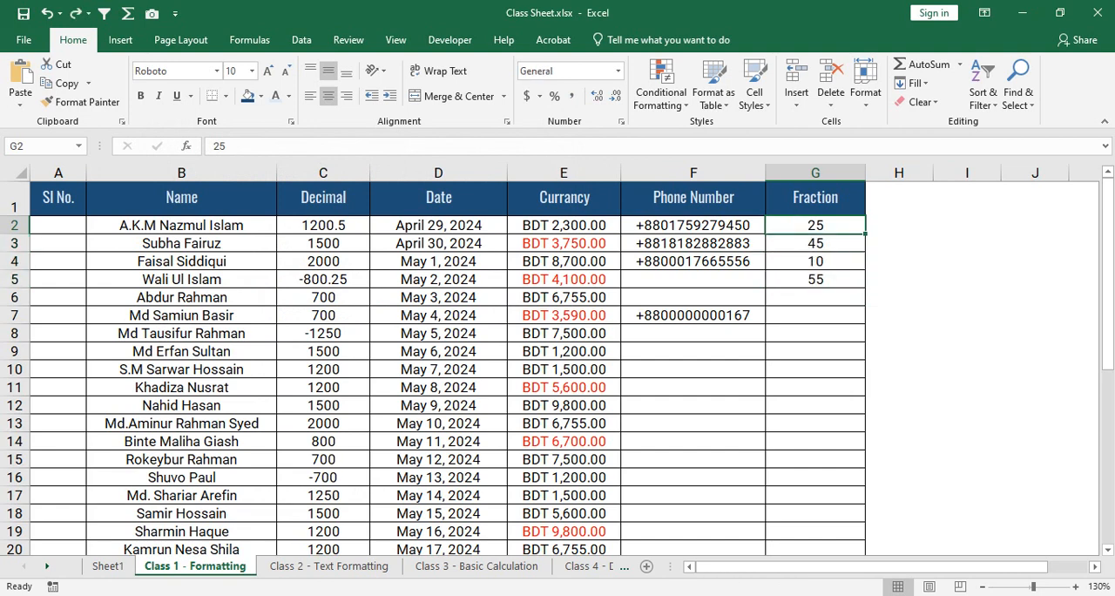
{"action": "left_click_drag", "start_coordinate": [815, 226], "coordinate": [815, 280]}
- Try entering 2/5 directly in the Fraction column cells G2 and G3
{"action": "left_click", "coordinate": [815, 226]}
{"action": "type", "text": "2/5"}
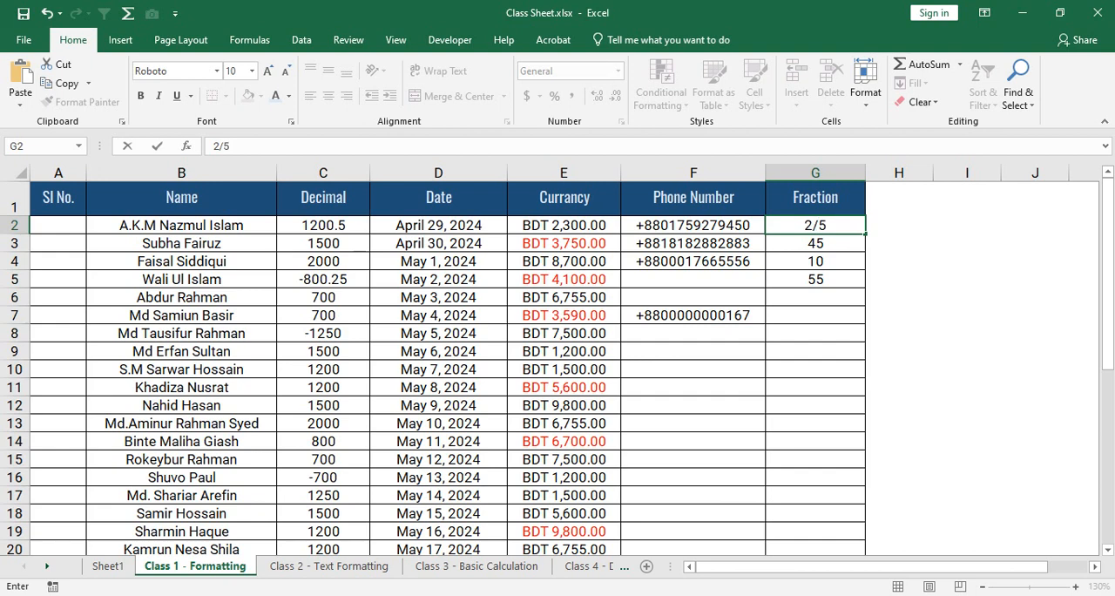
{"action": "key", "text": "Return"}
{"action": "left_click", "coordinate": [815, 226]}
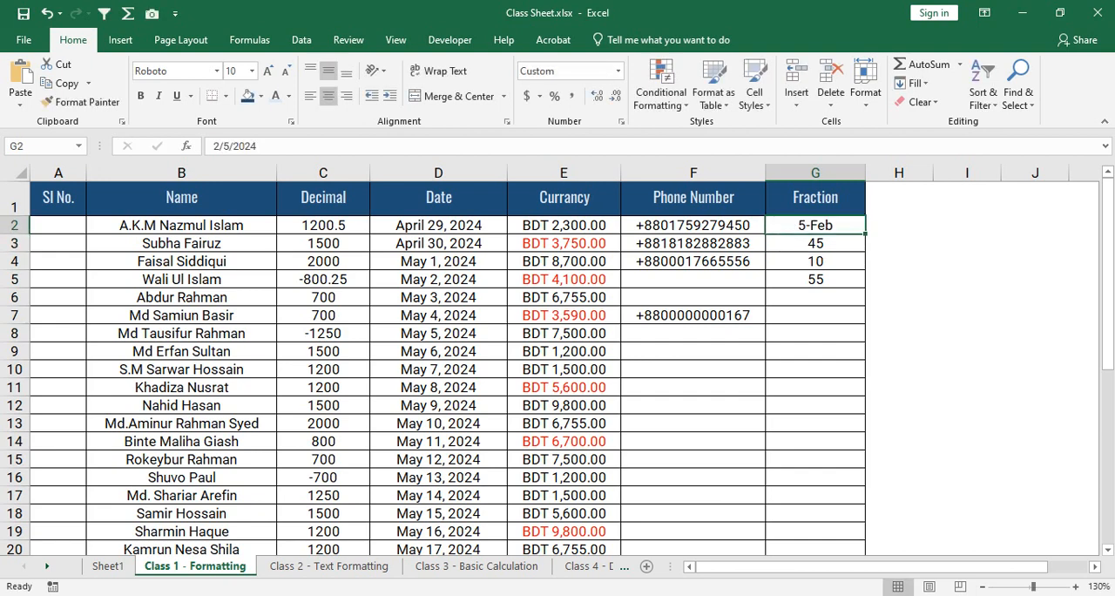
{"action": "left_click", "coordinate": [815, 243]}
{"action": "left_click", "coordinate": [815, 226]}
{"action": "left_click", "coordinate": [815, 244]}
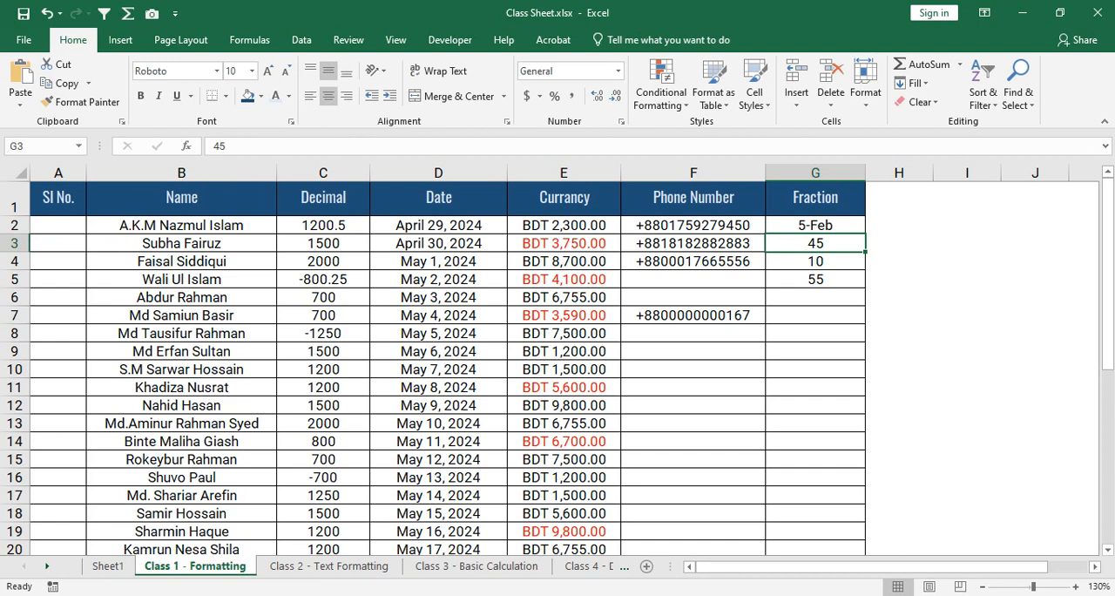
{"action": "type", "text": "2/5"}
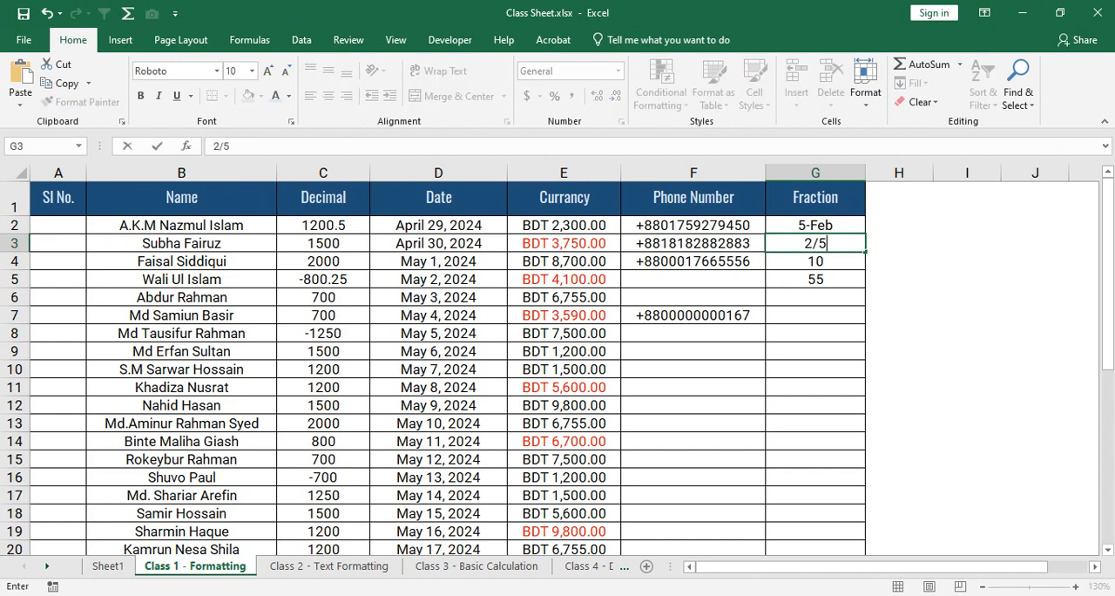
{"action": "key", "text": "Return"}
{"action": "key", "text": "Up"}
{"action": "key", "text": "Up"}
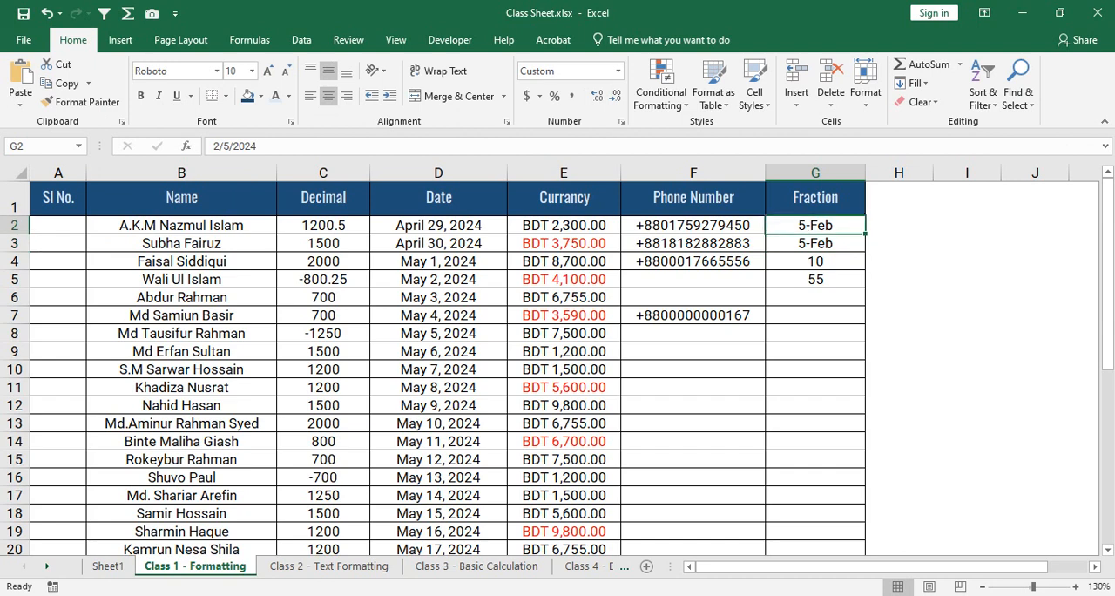
- Clear the contents of the Fraction cells G2:G5
{"action": "left_click_drag", "start_coordinate": [815, 224], "coordinate": [819, 279]}
{"action": "right_click", "coordinate": [837, 246]}
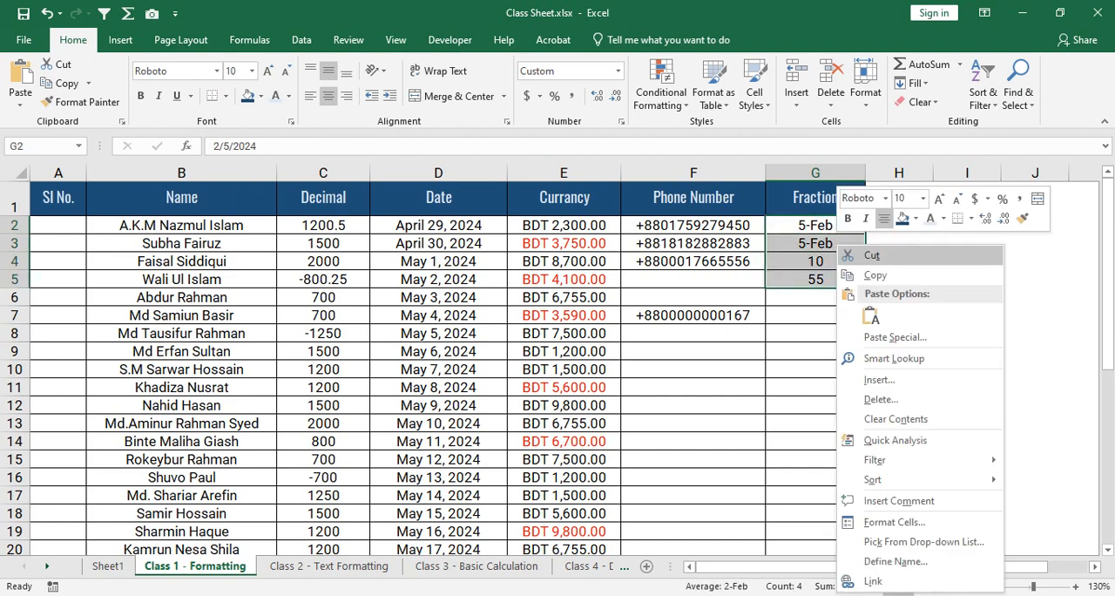
{"action": "left_click", "coordinate": [895, 419]}
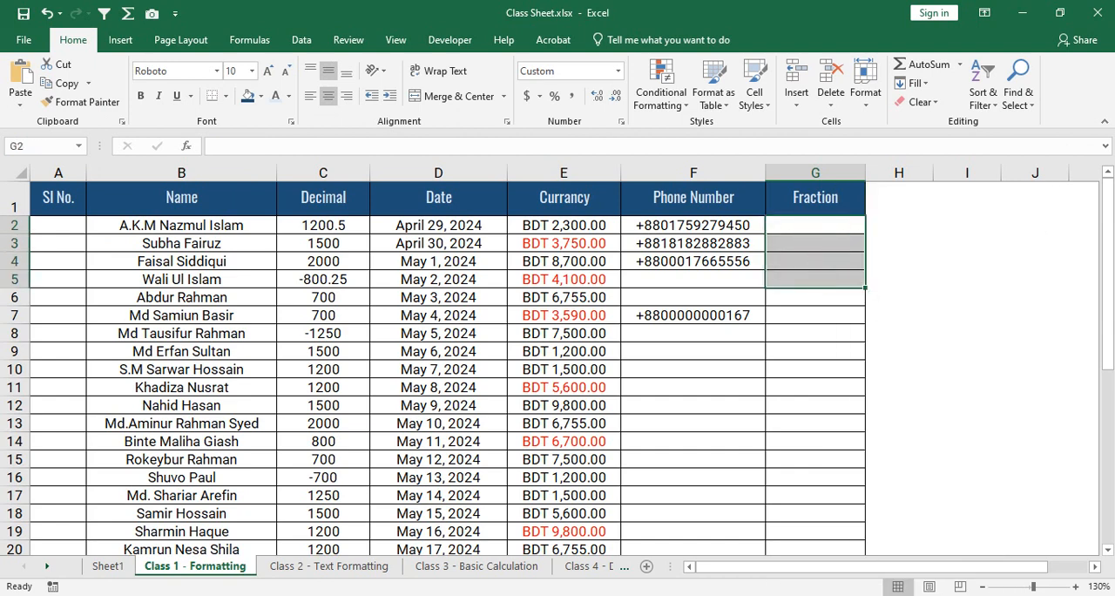
- Undo the clearing of G2:G5 and both 2/5 entries in G2 and G3
{"action": "key", "text": "ctrl+z"}
{"action": "key", "text": "ctrl+z"}
{"action": "key", "text": "ctrl+z"}
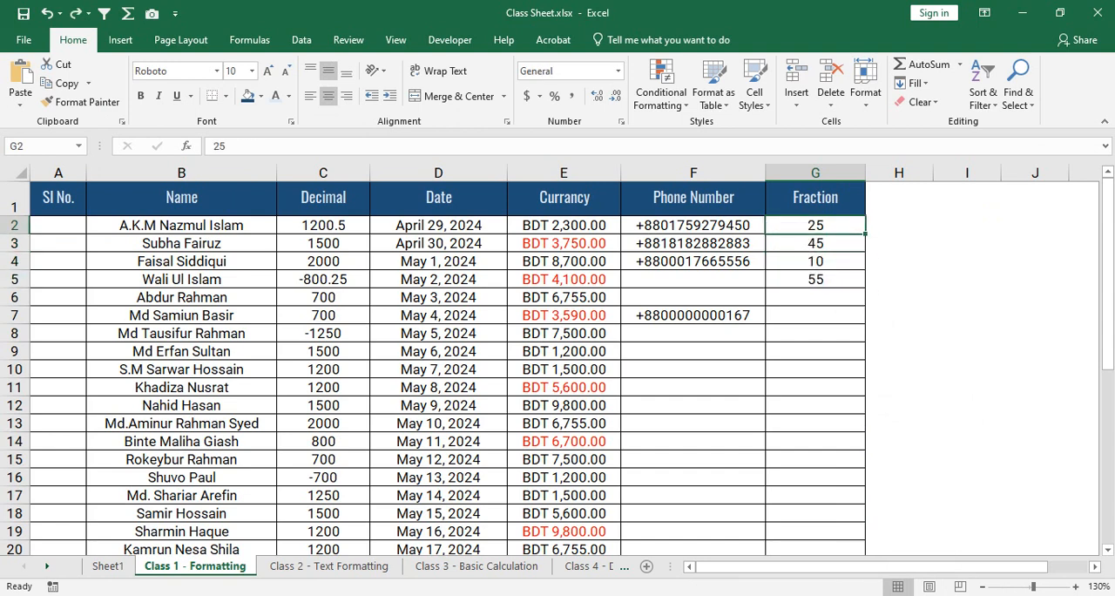
- Edit the Fraction column values to 25.5 in G2, 45.75 in G3 and 10.25 in G4
{"action": "key", "text": "F2"}
{"action": "type", "text": ".5"}
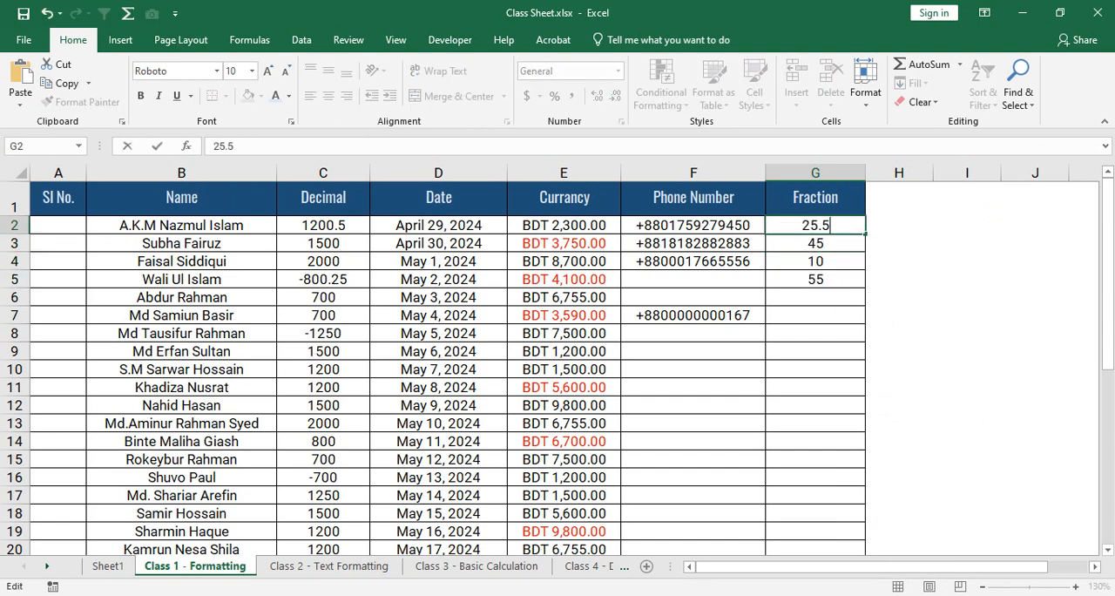
{"action": "key", "text": "Return"}
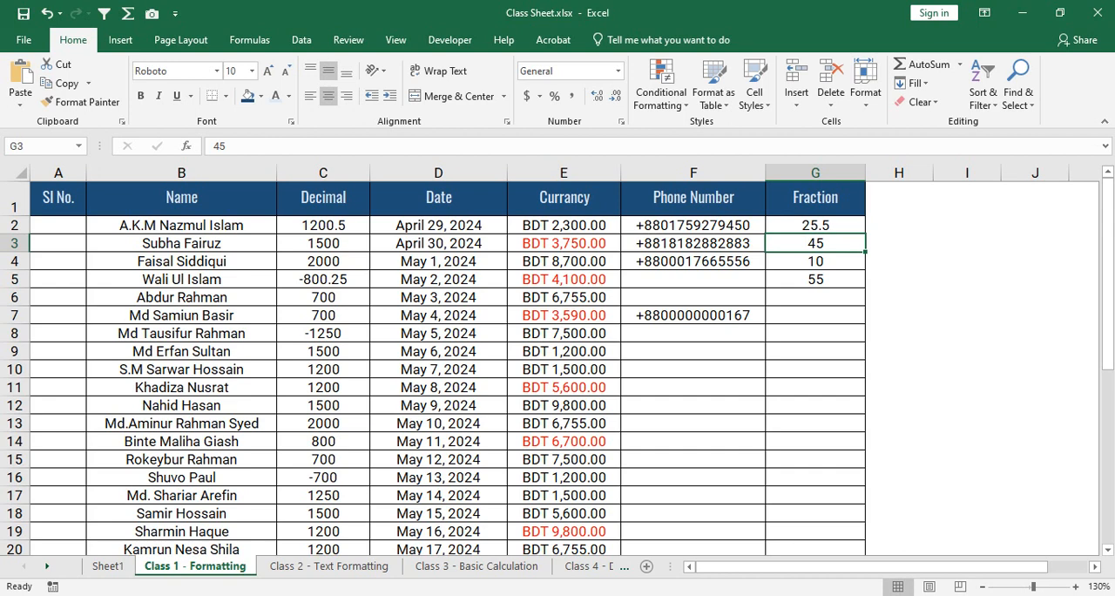
{"action": "key", "text": "F2"}
{"action": "type", "text": "."}
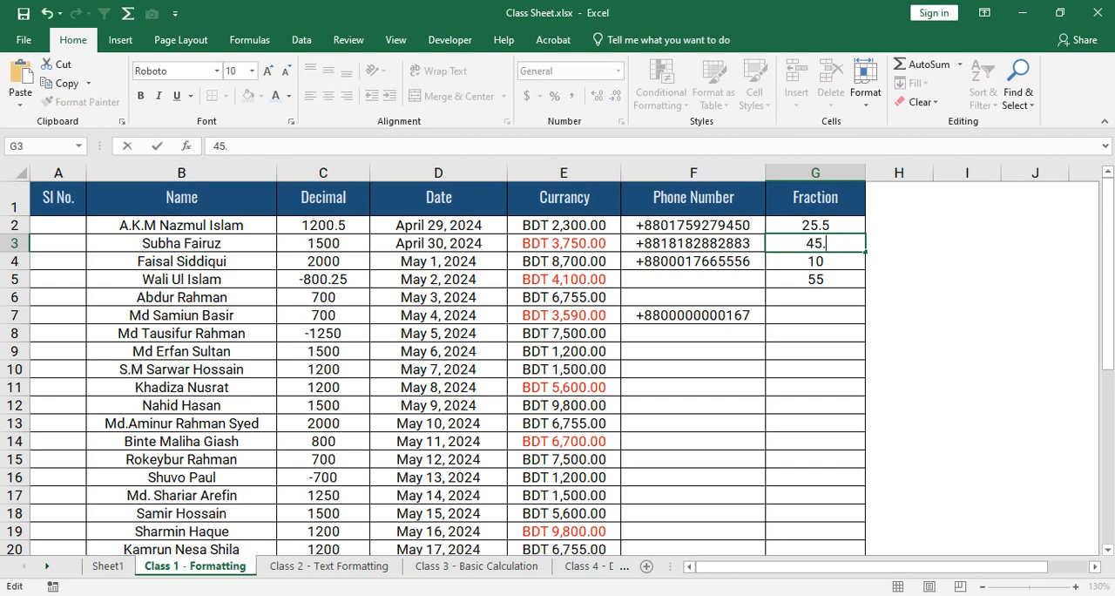
{"action": "type", "text": "75"}
{"action": "key", "text": "Return"}
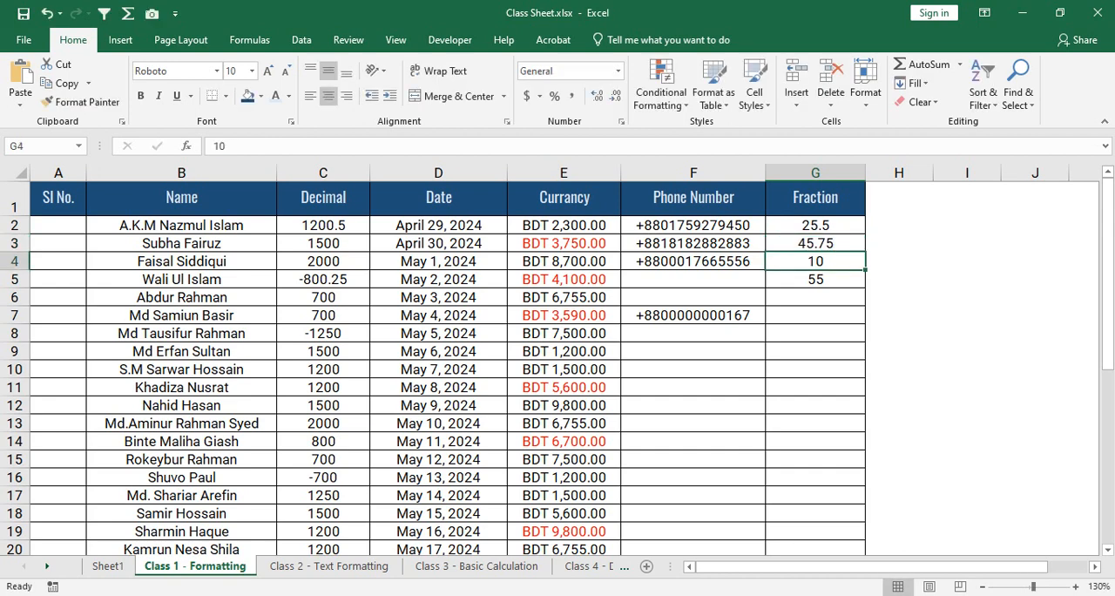
{"action": "type", "text": "."}
{"action": "key", "text": "F2"}
{"action": "type", "text": "."}
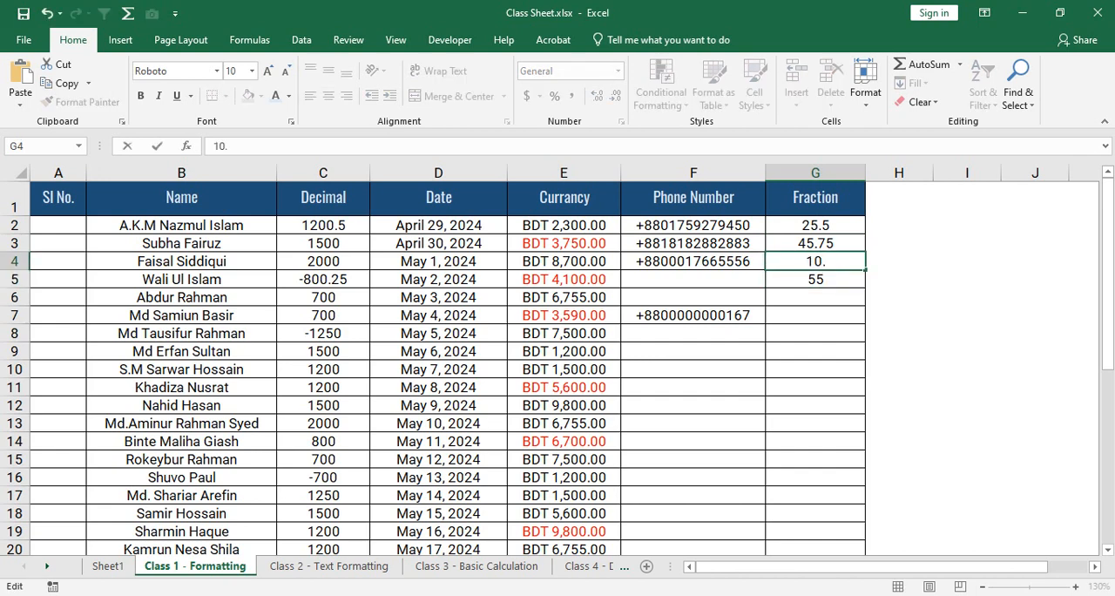
{"action": "type", "text": "25"}
{"action": "key", "text": "Return"}
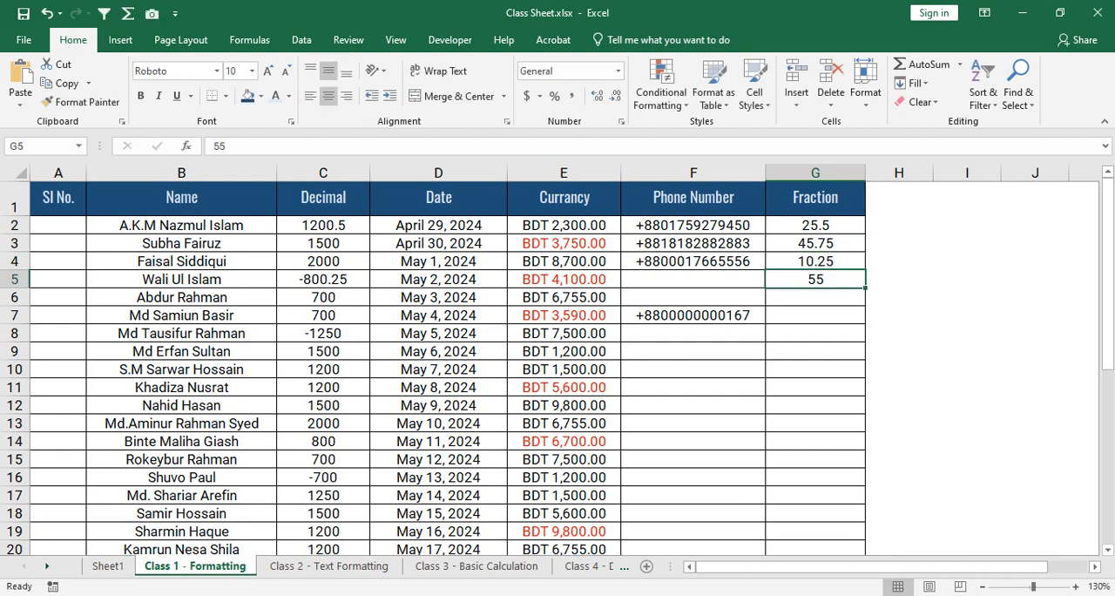
- Format the decimal values in G2:G5 with the Fraction category, type As halves (1/2)
{"action": "key", "text": "Up"}
{"action": "key", "text": "Up"}
{"action": "key", "text": "Up"}
{"action": "key", "text": "shift+Down"}
{"action": "key", "text": "shift+Down"}
{"action": "key", "text": "shift+Down"}
{"action": "key", "text": "shift+Down"}
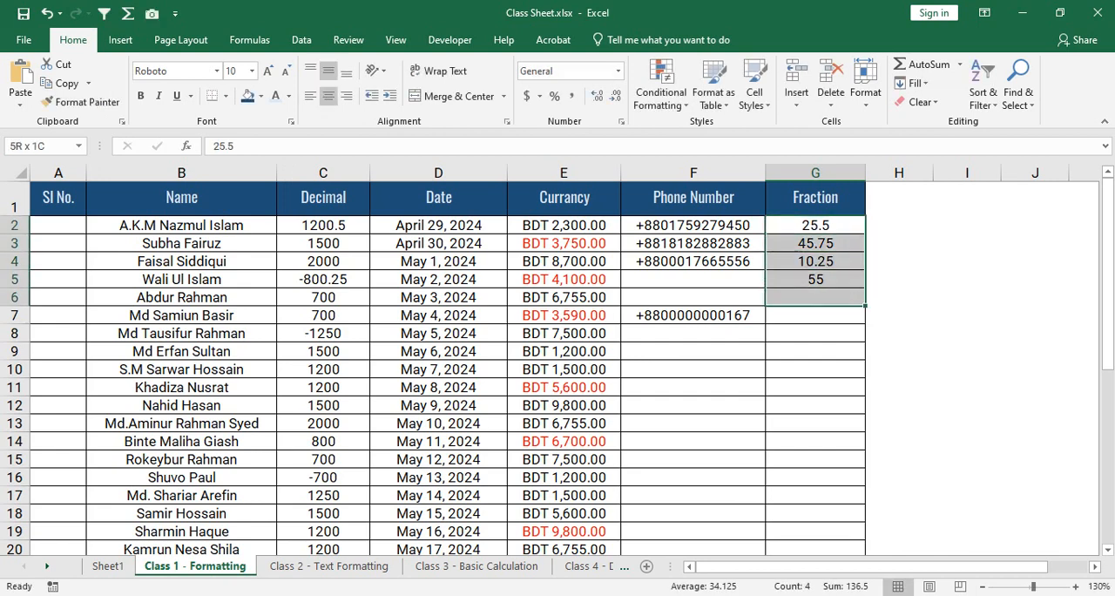
{"action": "key", "text": "shift+Up"}
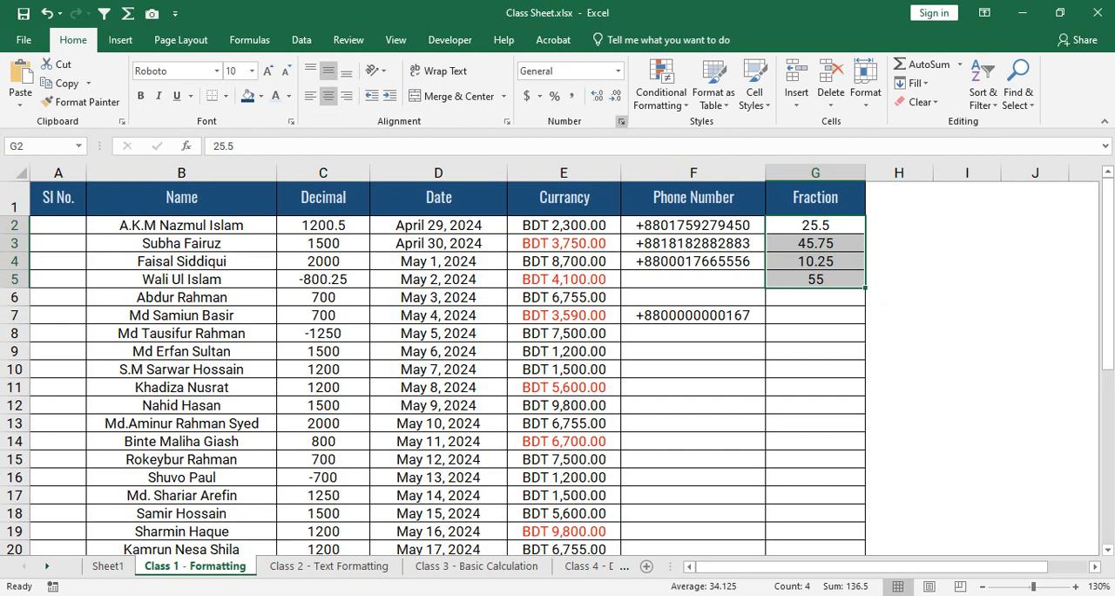
{"action": "key", "text": "ctrl+1"}
{"action": "left_click", "coordinate": [185, 282]}
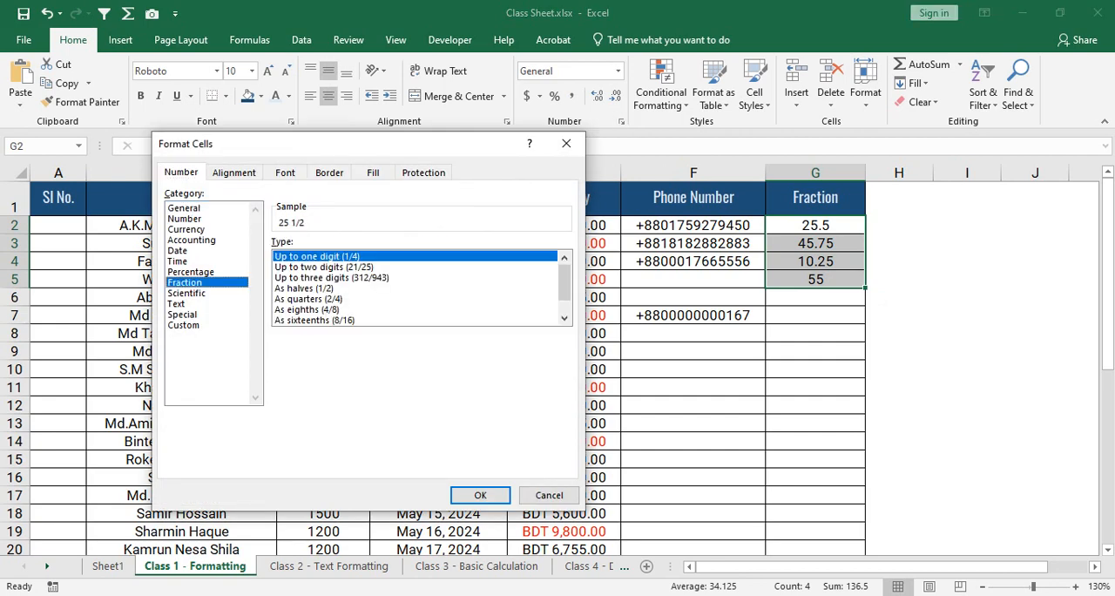
{"action": "left_click", "coordinate": [304, 288]}
{"action": "left_click", "coordinate": [480, 495]}
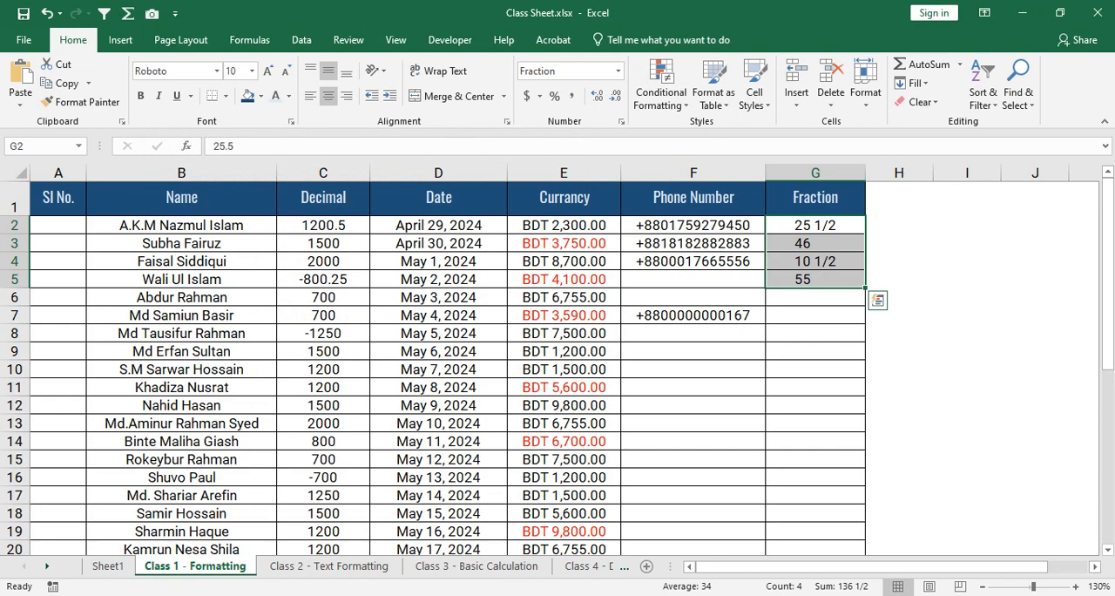
- Change the fraction type of G2:G5 to As eighths (4/8)
{"action": "left_click", "coordinate": [621, 122]}
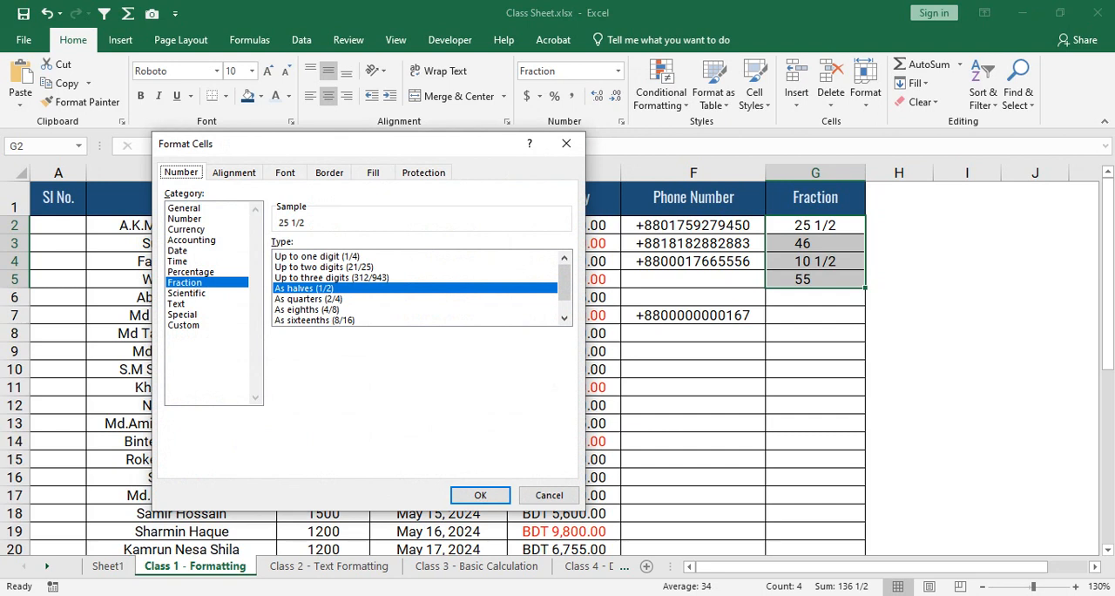
{"action": "left_click", "coordinate": [322, 309]}
{"action": "left_click", "coordinate": [480, 494]}
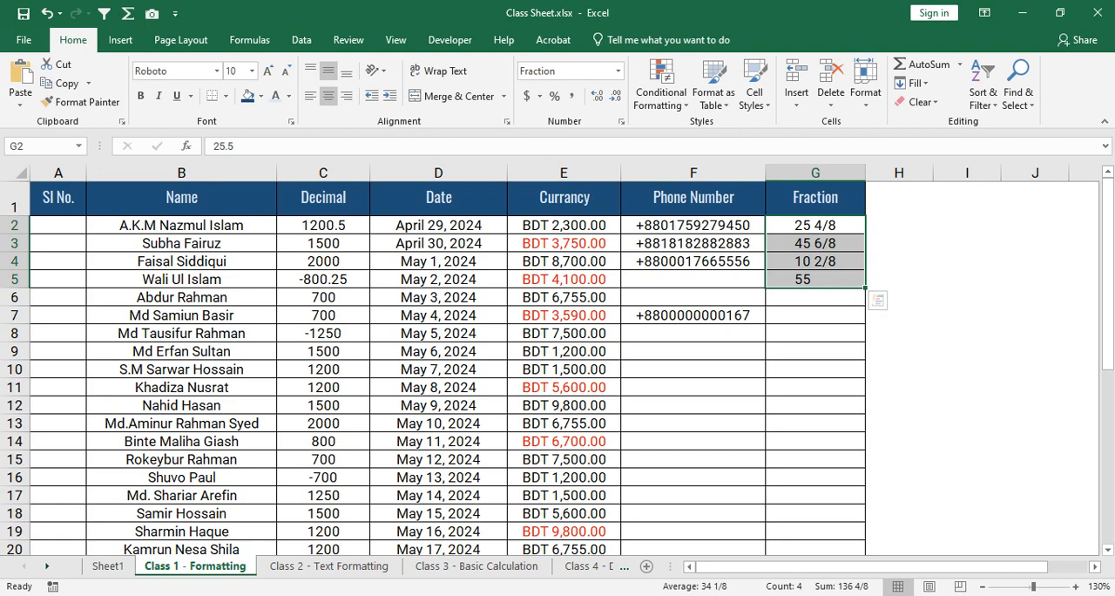
- Change the fraction type of G2:G5 to As tenths (3/10)
{"action": "left_click_drag", "start_coordinate": [815, 225], "coordinate": [815, 278]}
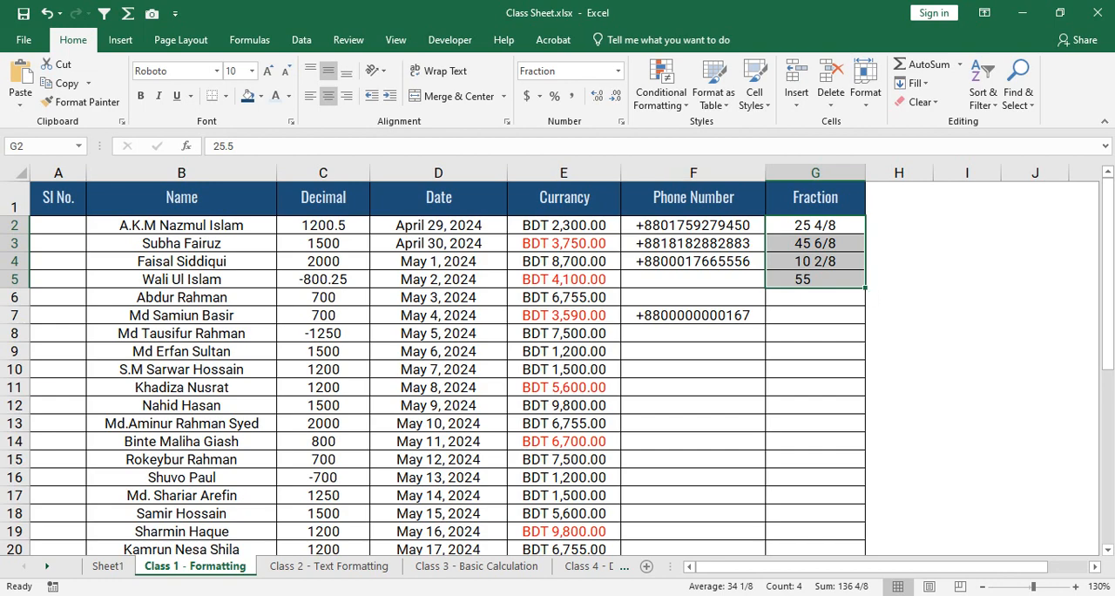
{"action": "left_click", "coordinate": [621, 121]}
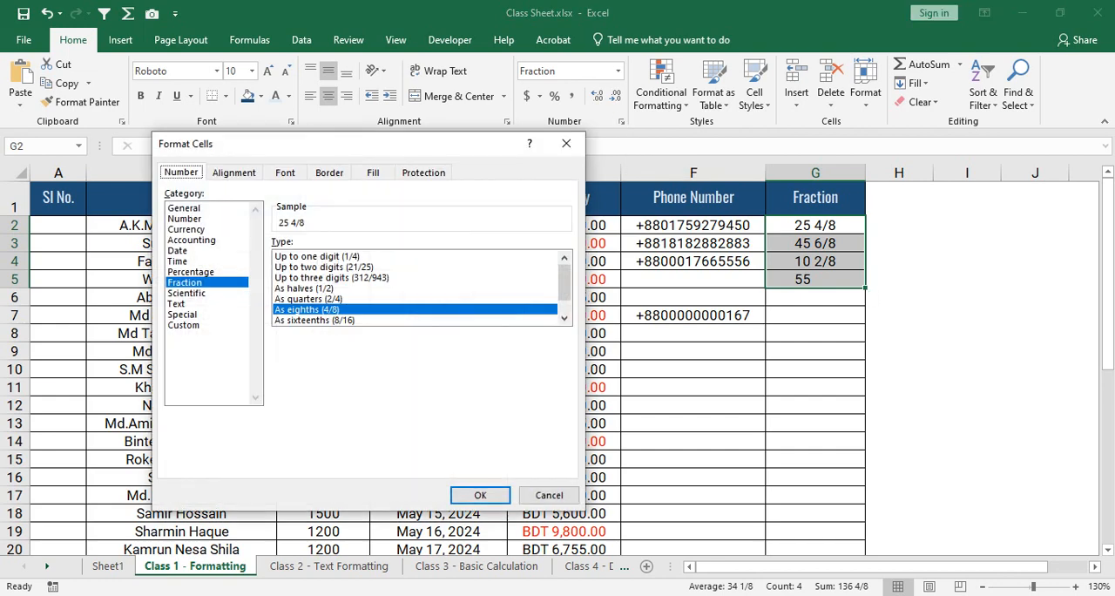
{"action": "scroll", "coordinate": [414, 287], "scroll_direction": "down", "scroll_amount": 1}
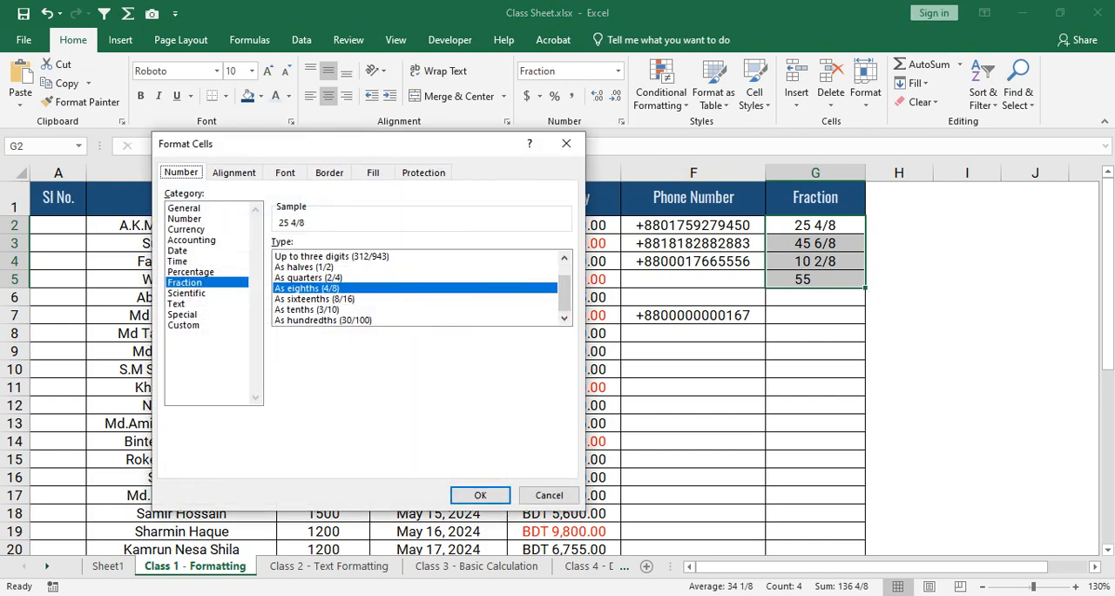
{"action": "left_click", "coordinate": [307, 309]}
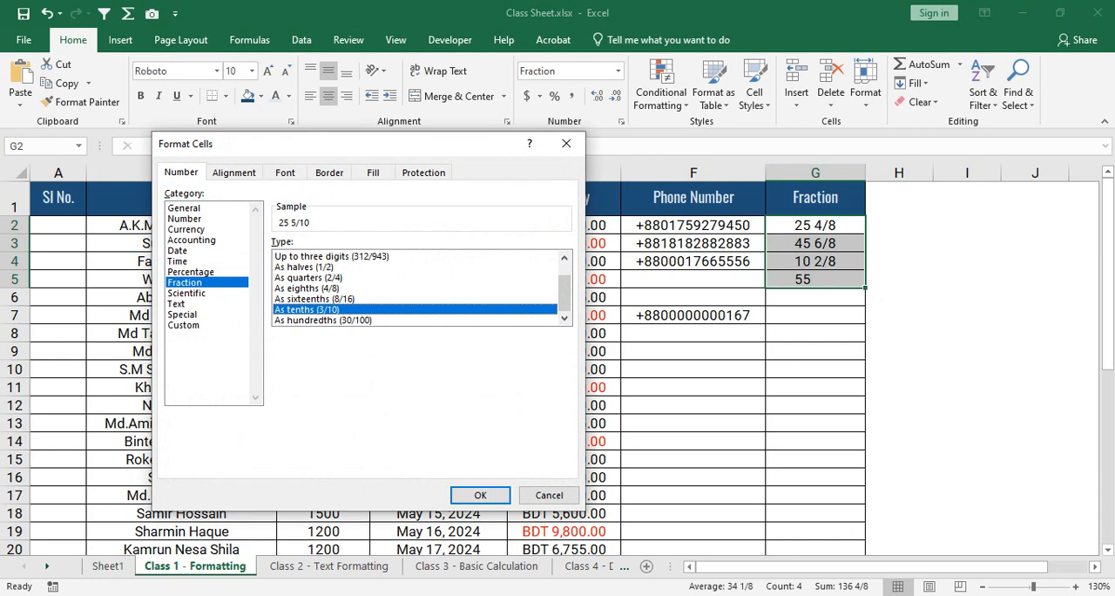
{"action": "left_click", "coordinate": [480, 495]}
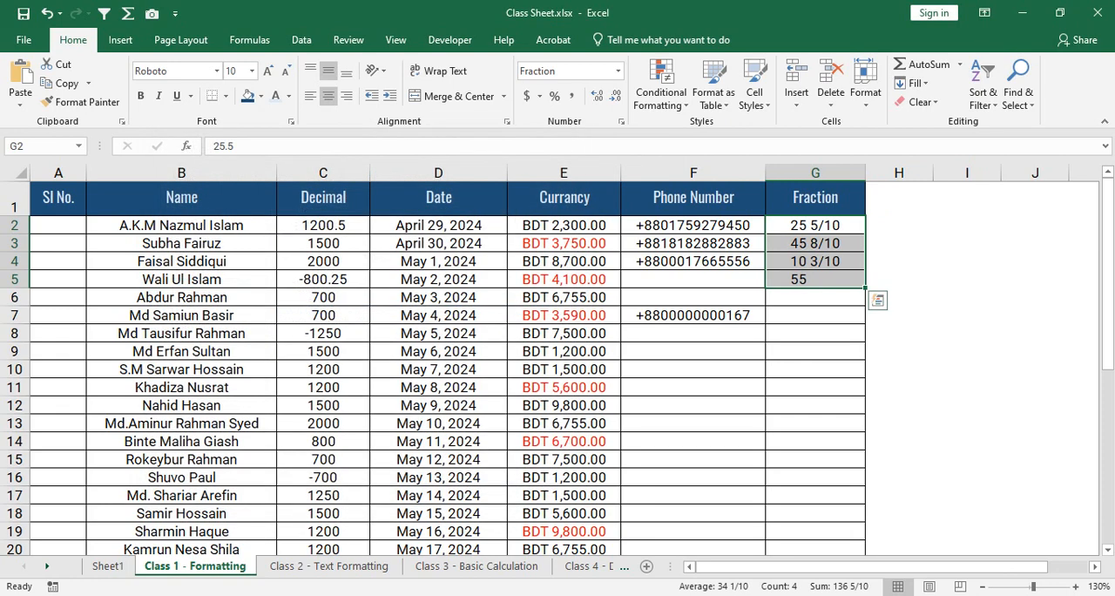
- Switch the fraction type of G2:G5 back to As halves (1/2)
{"action": "left_click", "coordinate": [620, 121]}
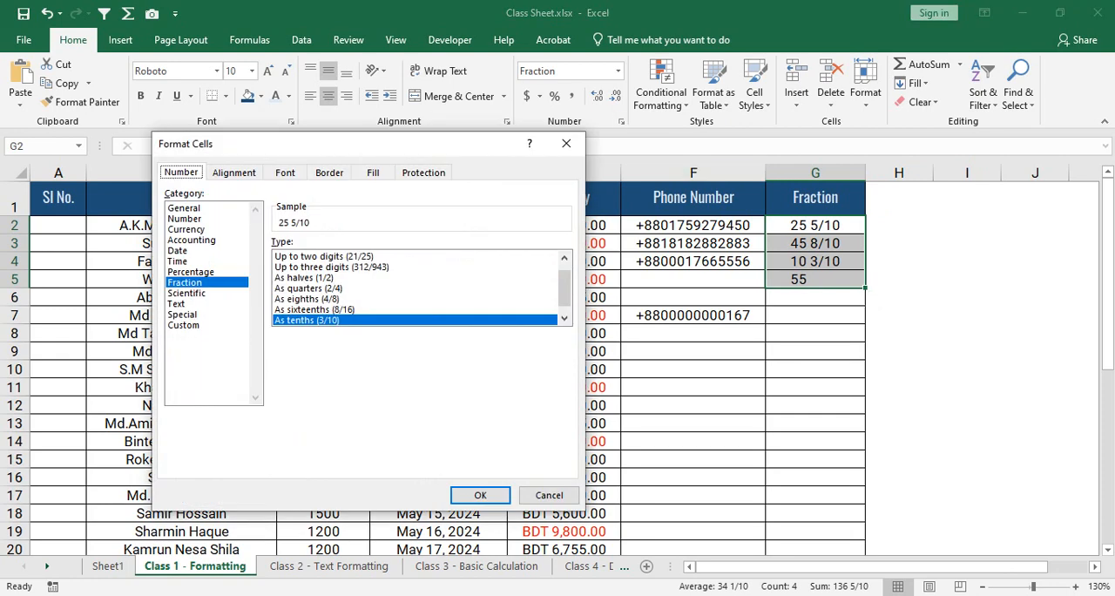
{"action": "scroll", "coordinate": [415, 289], "scroll_direction": "up", "scroll_amount": 1}
{"action": "left_click", "coordinate": [331, 288]}
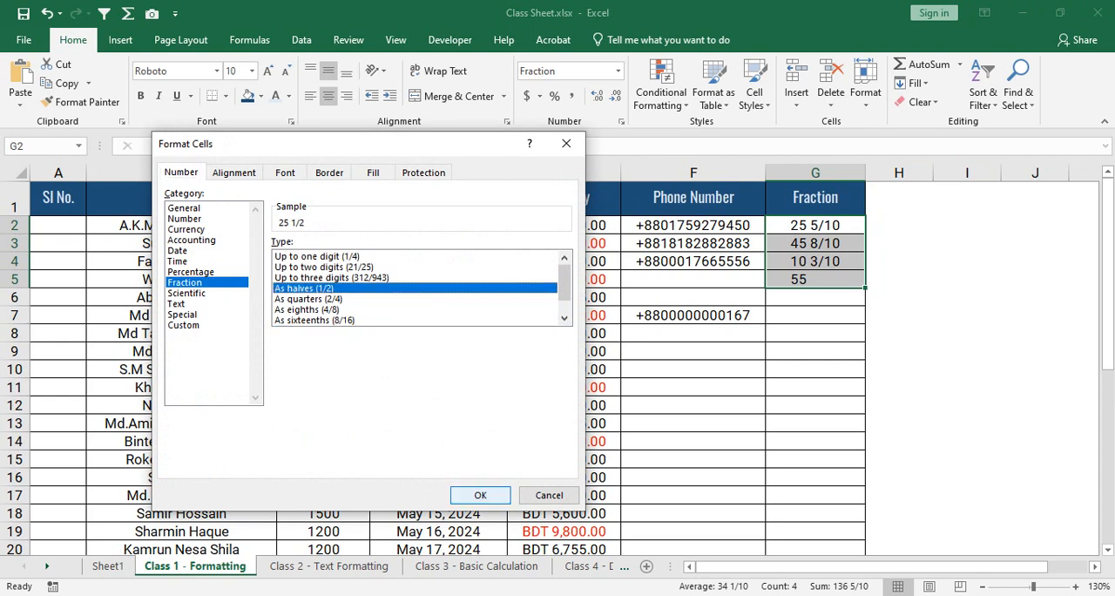
{"action": "left_click", "coordinate": [480, 495]}
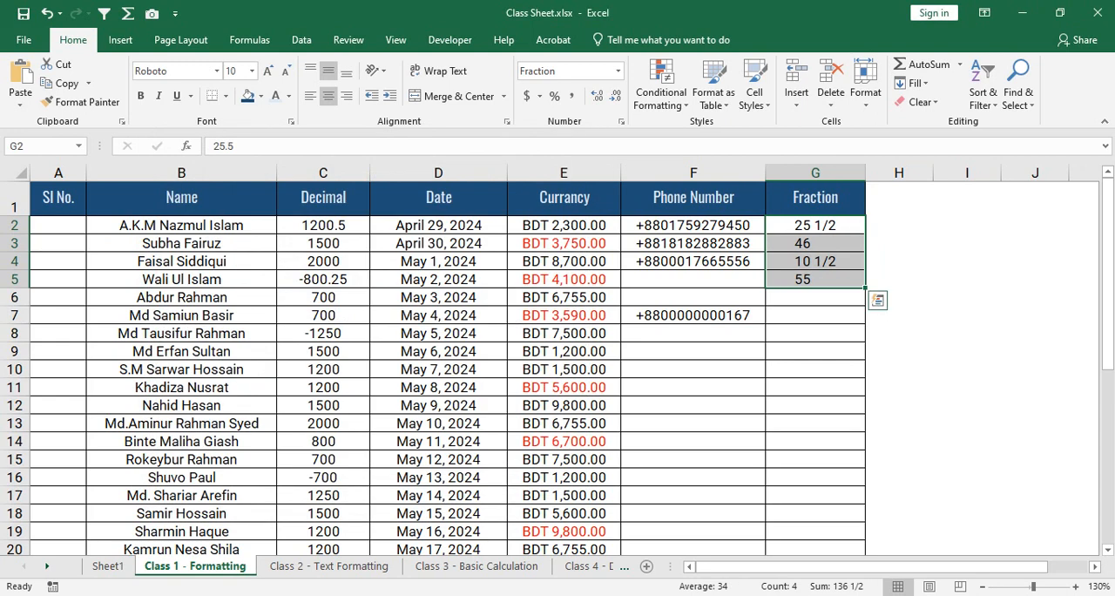
- Clear the contents of G2:G6 in the Fraction column and undo the clearing
{"action": "left_click_drag", "start_coordinate": [815, 225], "coordinate": [815, 296]}
{"action": "right_click", "coordinate": [833, 245]}
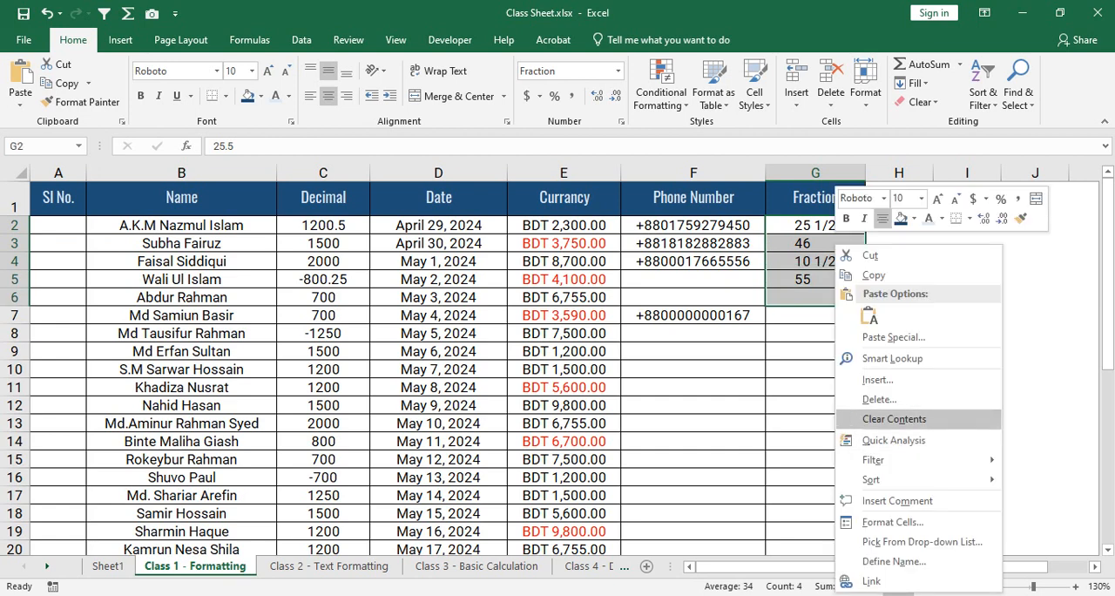
{"action": "left_click", "coordinate": [893, 419]}
{"action": "left_click", "coordinate": [815, 225]}
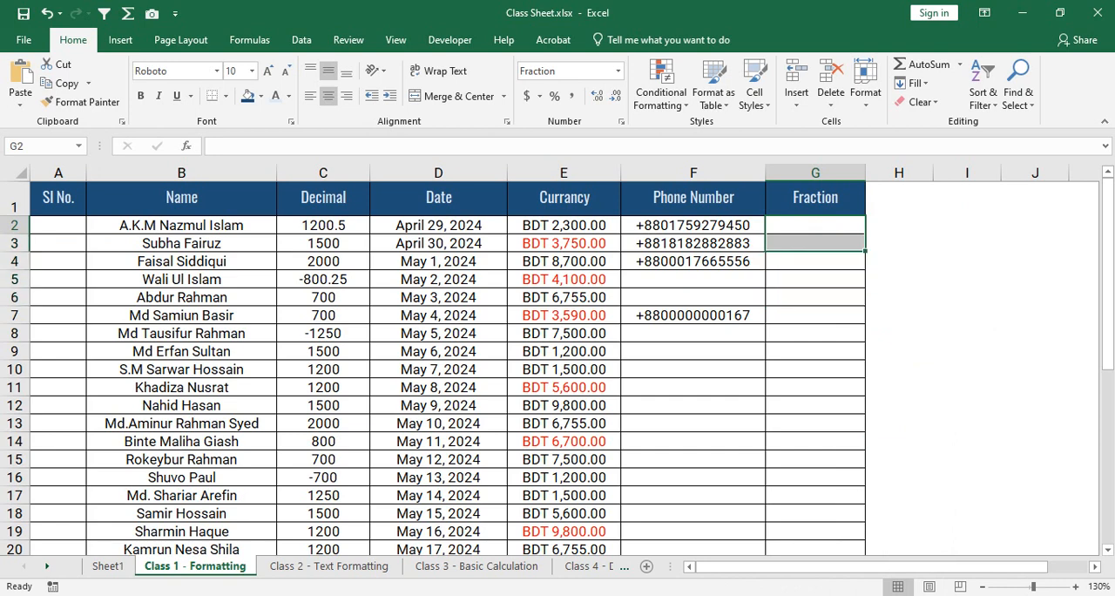
{"action": "key", "text": "ctrl+z"}
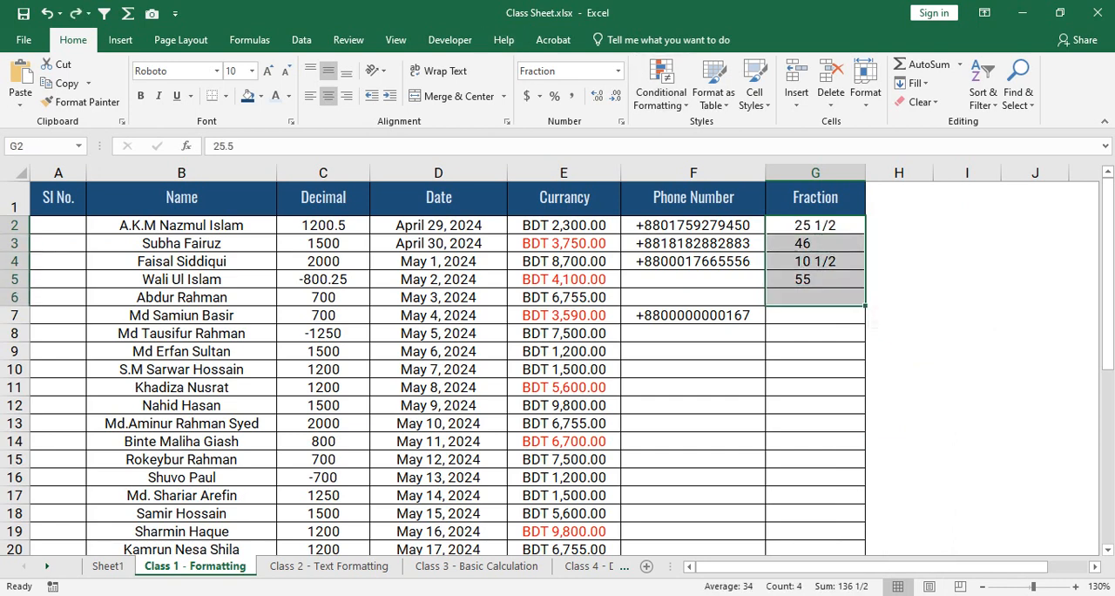
- Format the Fraction column cells G2:G6 with the Percentage category
{"action": "left_click", "coordinate": [621, 121]}
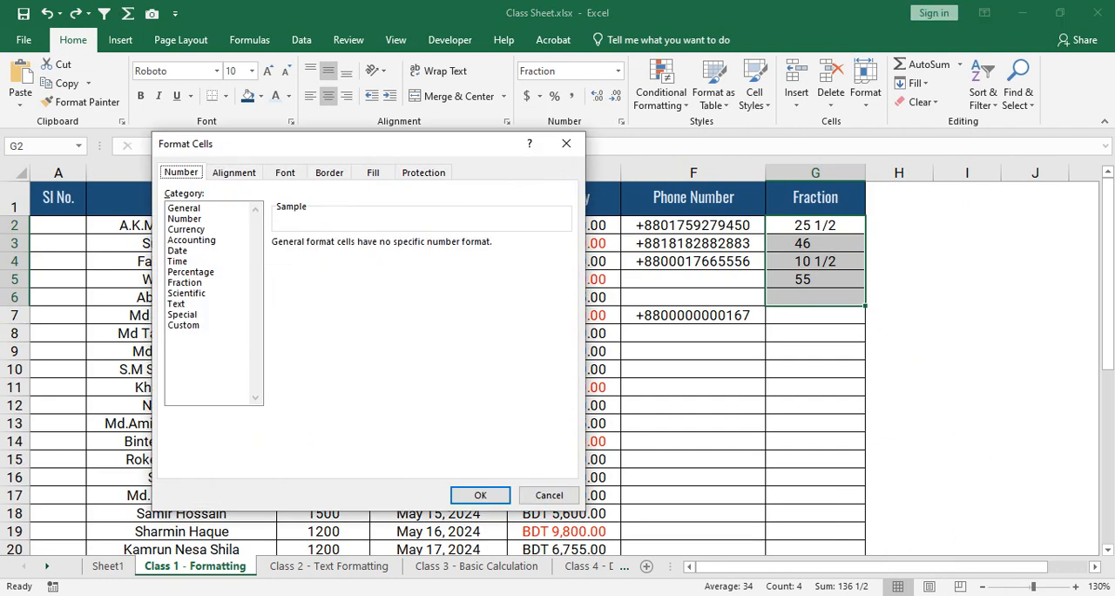
{"action": "left_click", "coordinate": [191, 272]}
{"action": "left_click", "coordinate": [479, 495]}
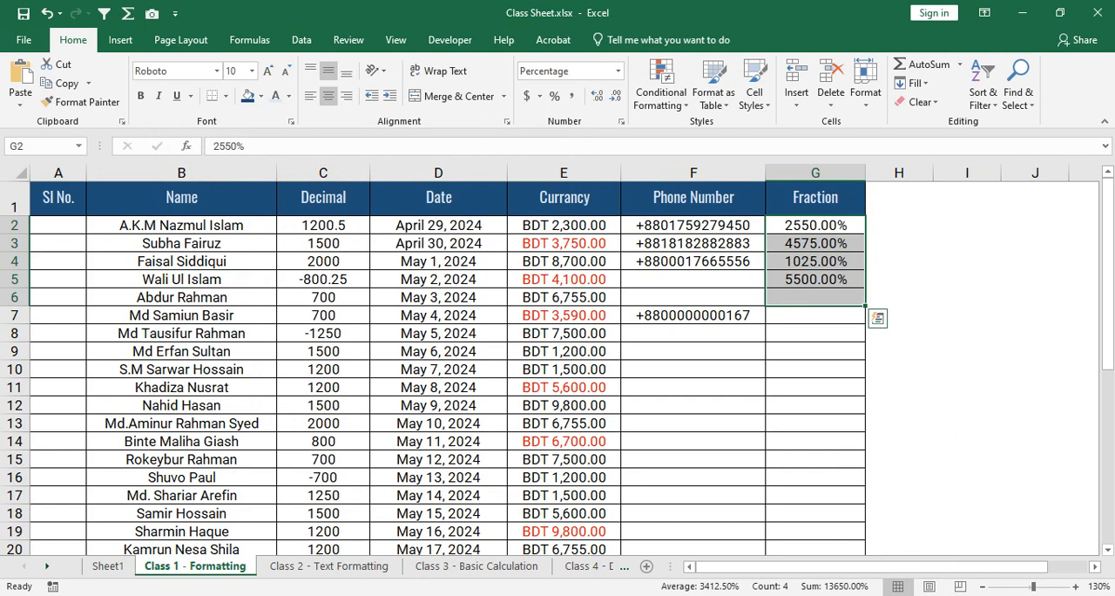
- Undo the Percentage format applied to the Fraction cells G2:G6
{"action": "key", "text": "ctrl+z"}
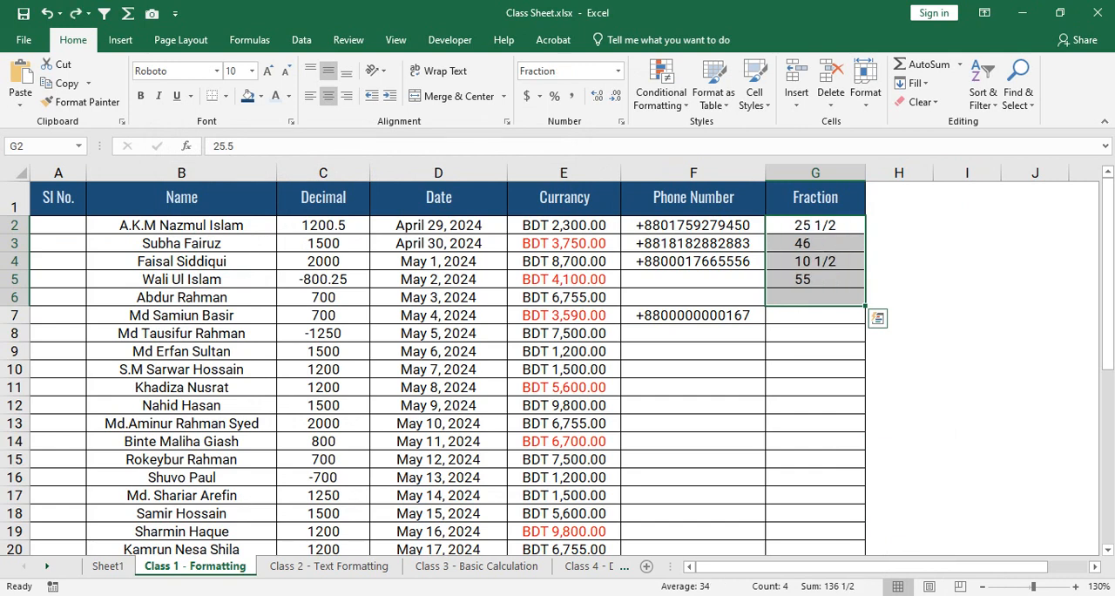
{"action": "left_click", "coordinate": [815, 333]}
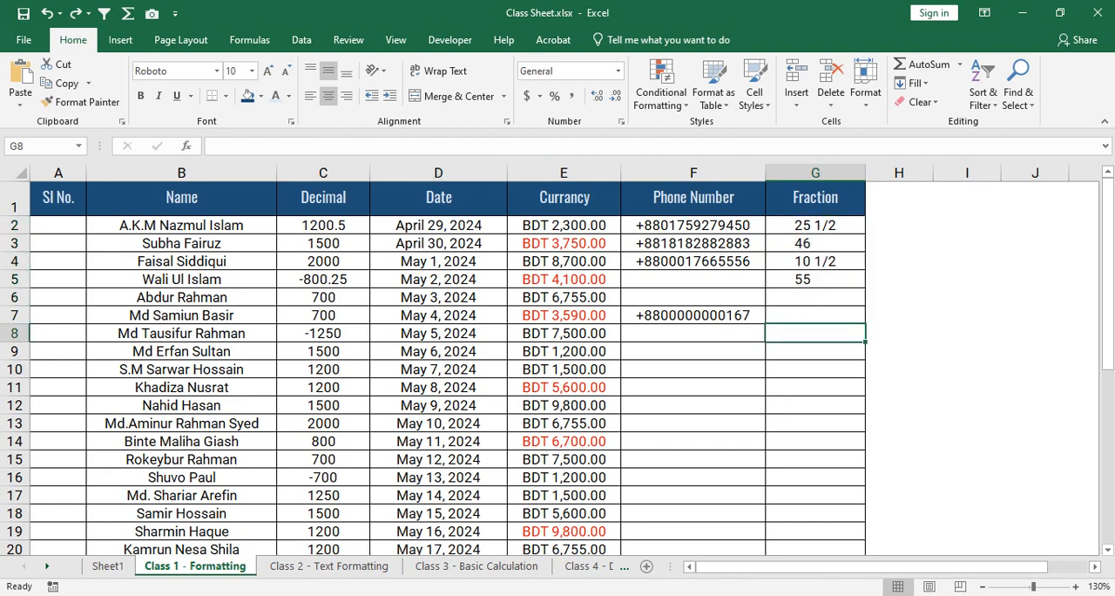
{"action": "left_click", "coordinate": [120, 40]}
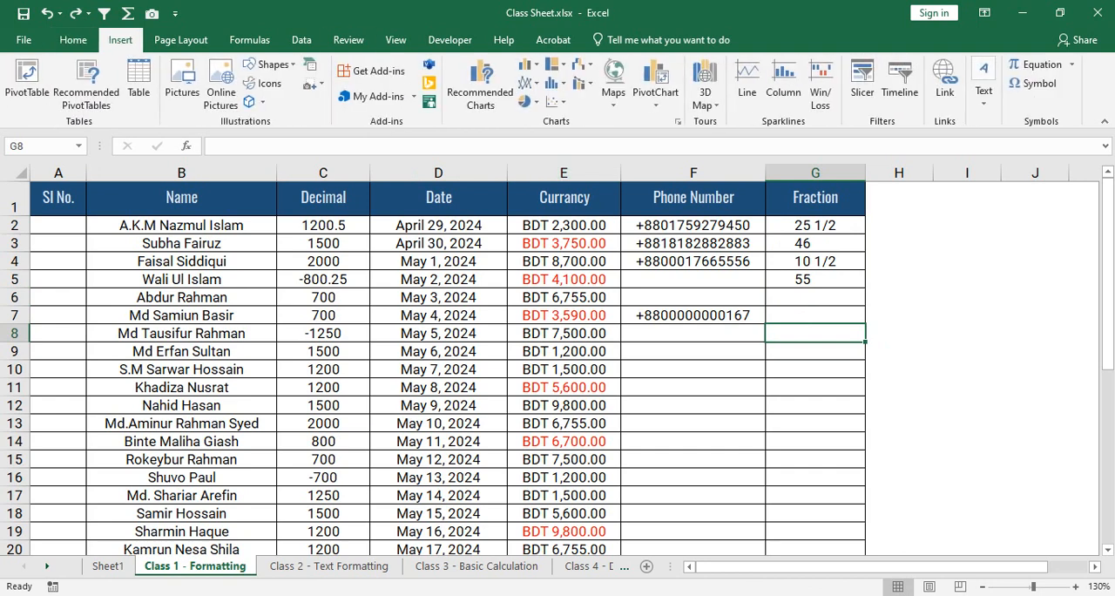
{"action": "left_click_drag", "start_coordinate": [323, 226], "coordinate": [323, 441]}
{"action": "left_click", "coordinate": [438, 297]}
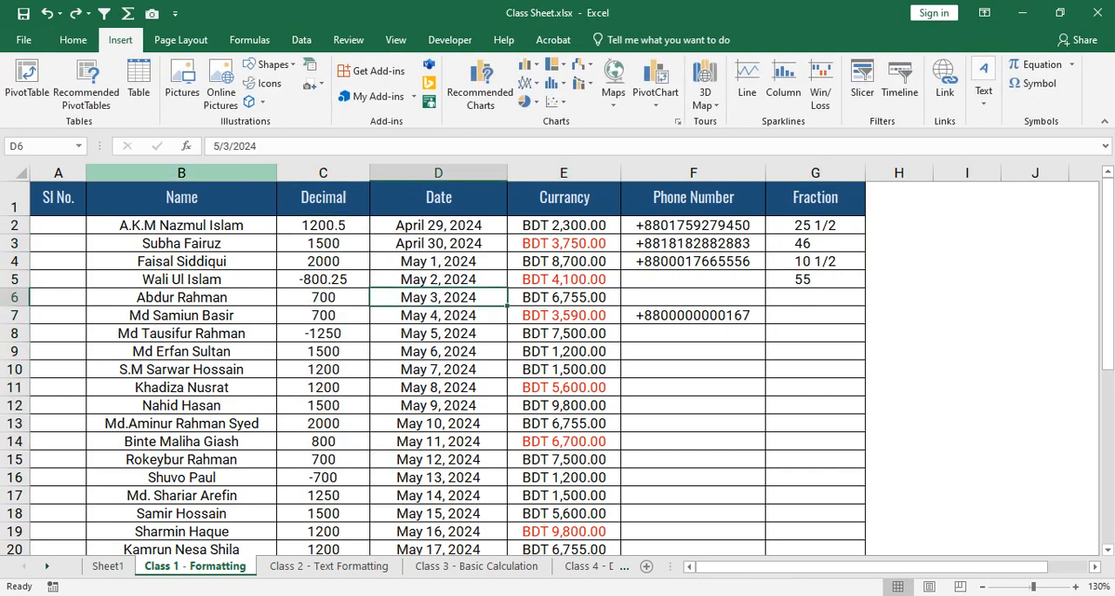
{"action": "left_click", "coordinate": [73, 40]}
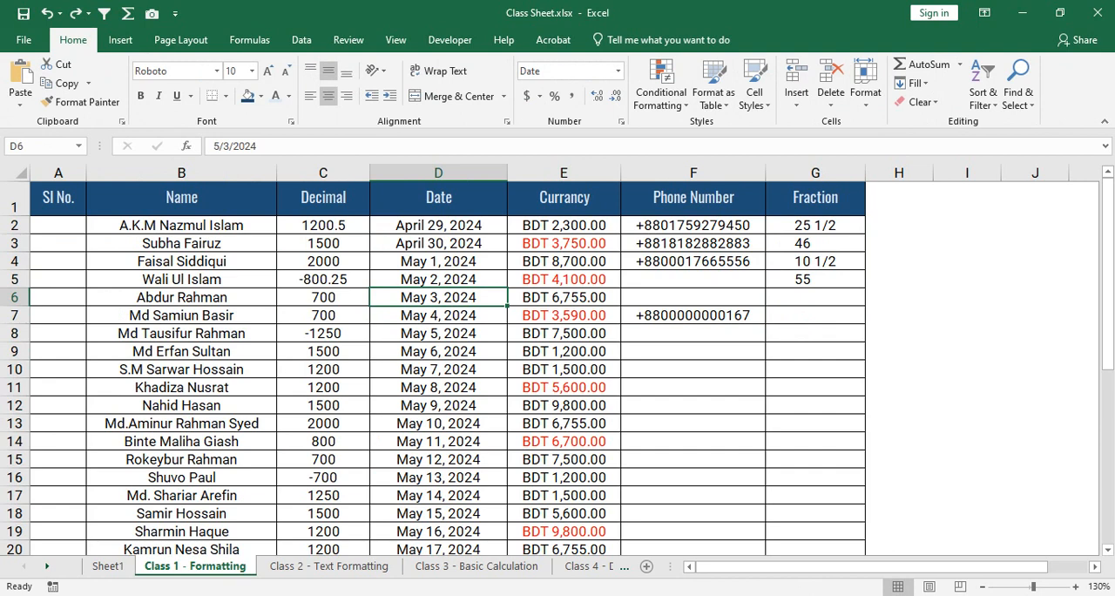
- Widen the Sl No. column to about the width of the Name column and enter 1 in A2
{"action": "left_click", "coordinate": [58, 226]}
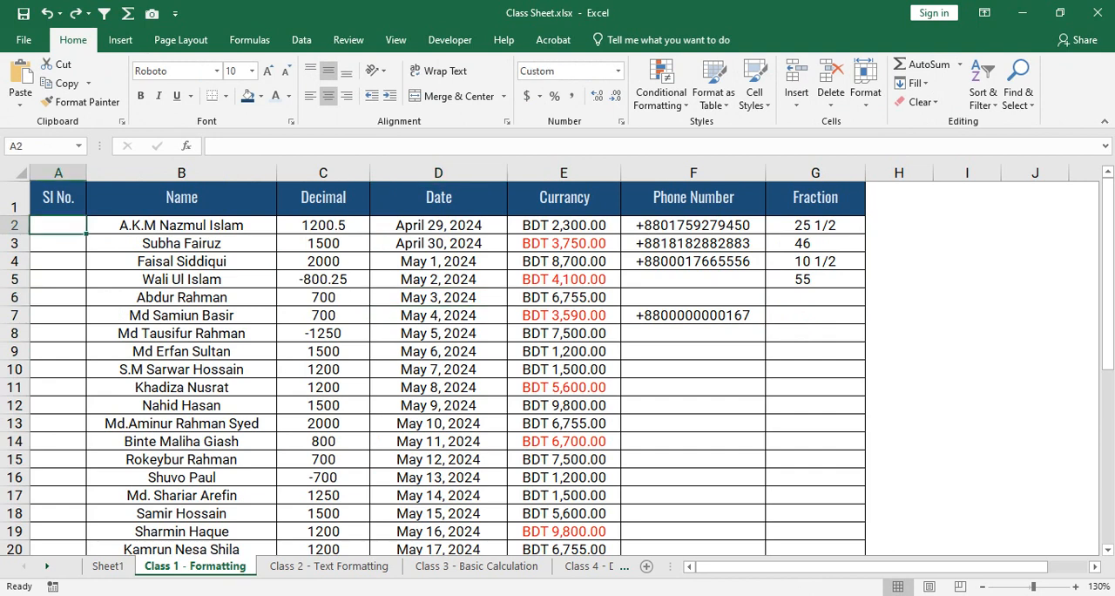
{"action": "left_click_drag", "start_coordinate": [86, 173], "coordinate": [229, 172]}
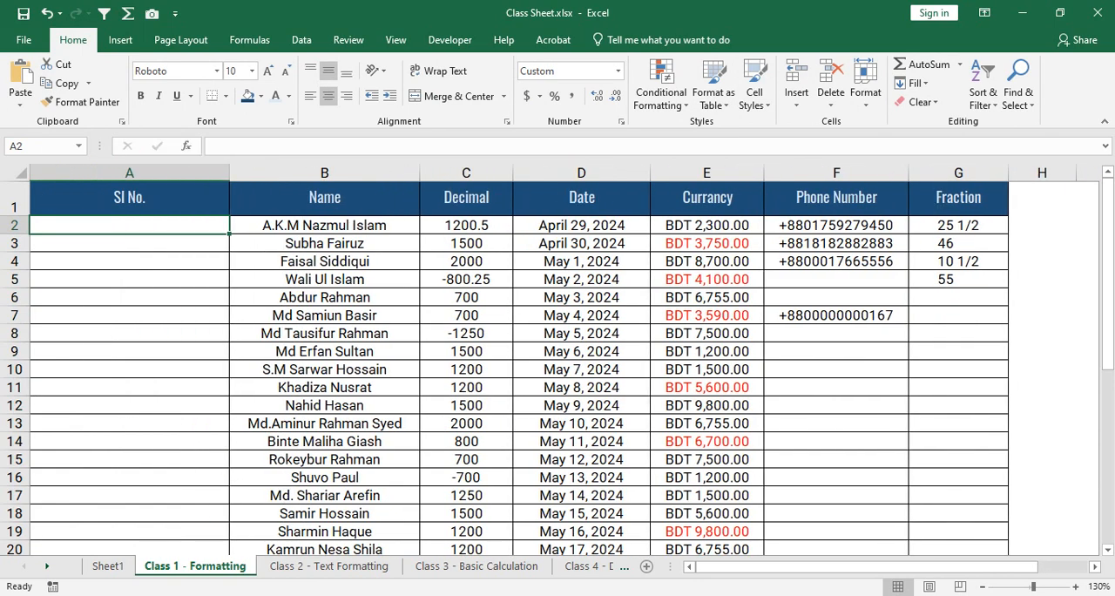
{"action": "scroll", "coordinate": [557, 366], "scroll_direction": "up", "scroll_amount": 1}
{"action": "scroll", "coordinate": [558, 365], "scroll_direction": "up", "scroll_amount": 1}
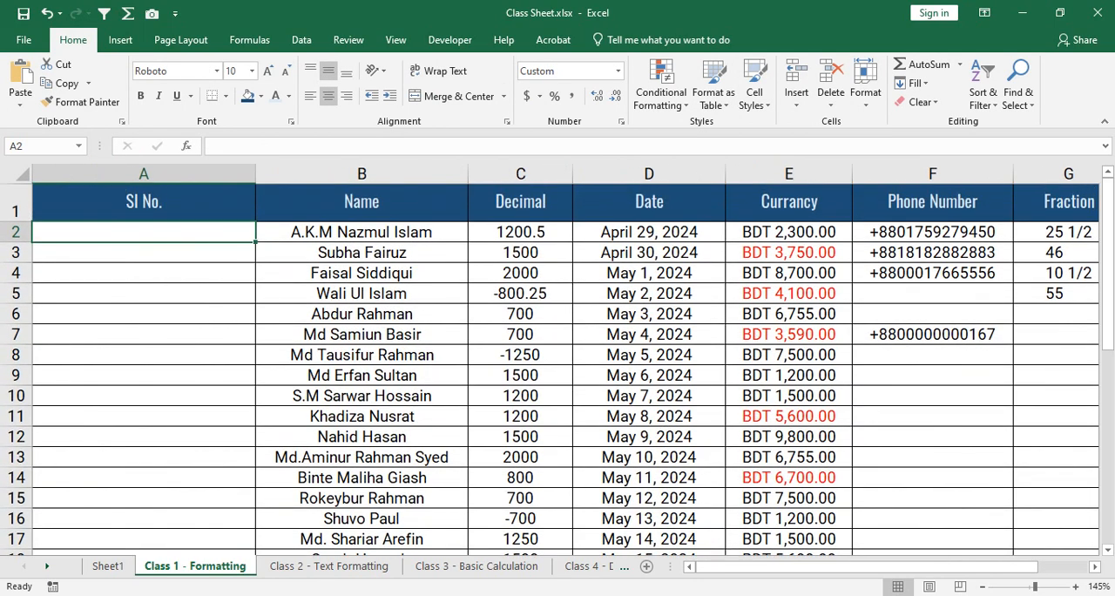
{"action": "type", "text": "1"}
{"action": "key", "text": "Return"}
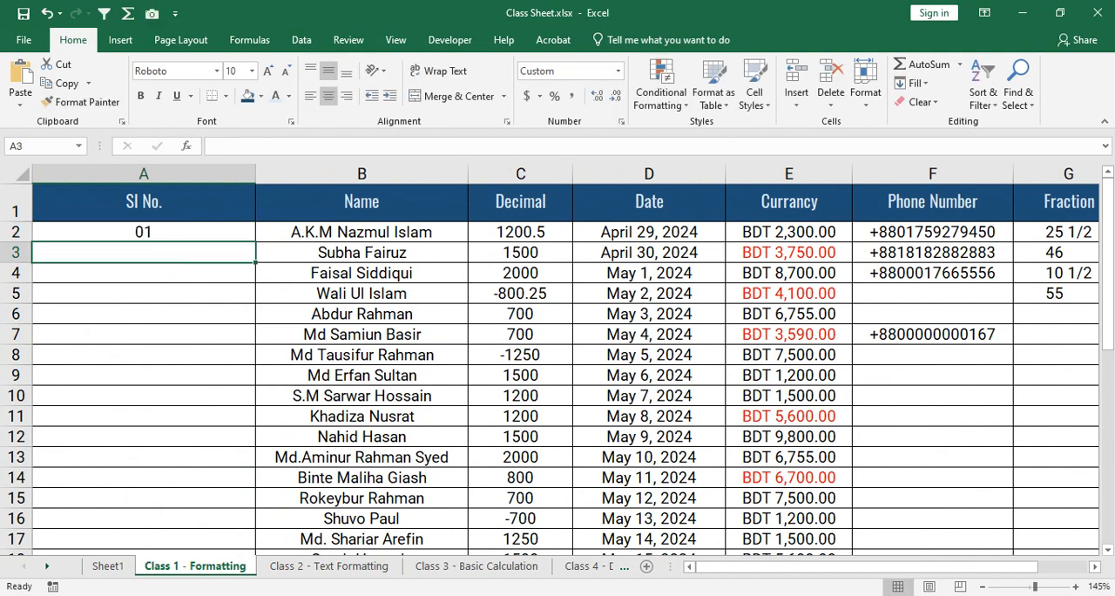
- Set the number format of the Sl No. column from A2 down to General
{"action": "left_click", "coordinate": [143, 233]}
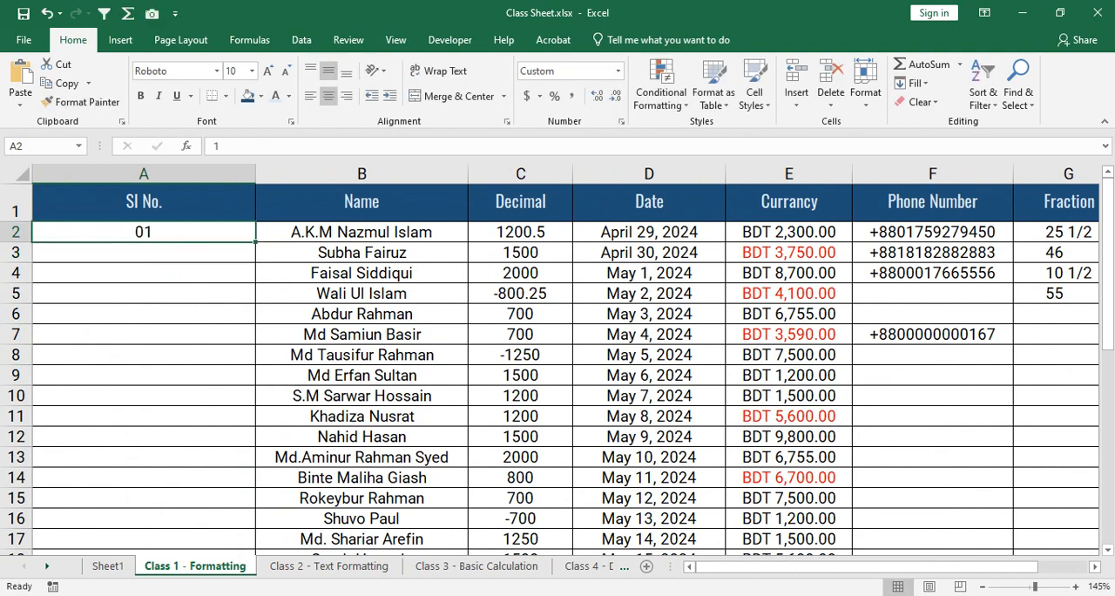
{"action": "key", "text": "ctrl+shift+Down"}
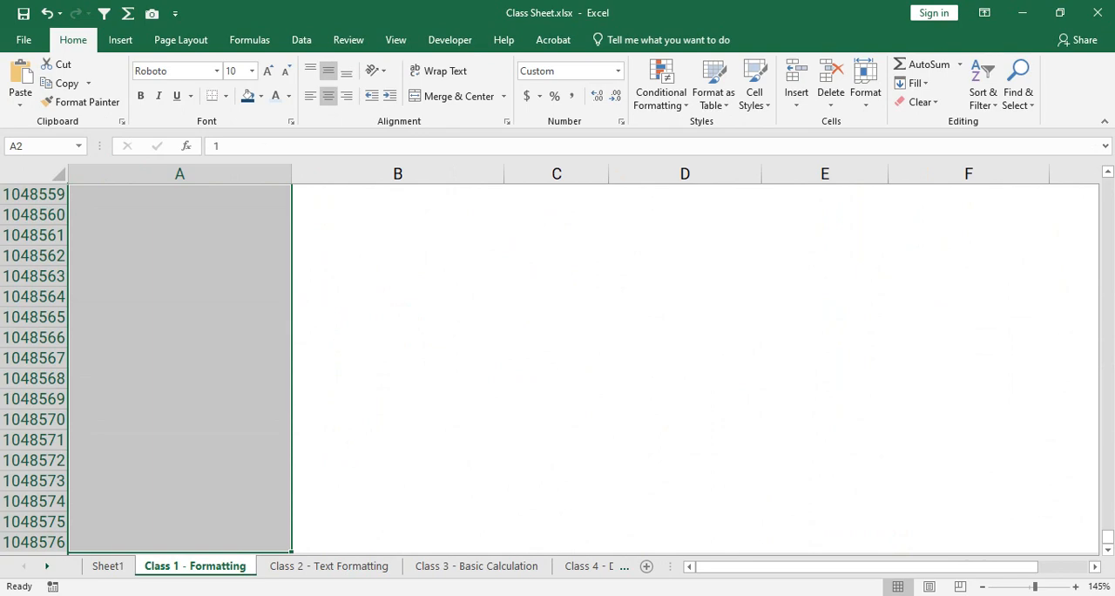
{"action": "left_click_drag", "start_coordinate": [1108, 536], "coordinate": [1107, 179]}
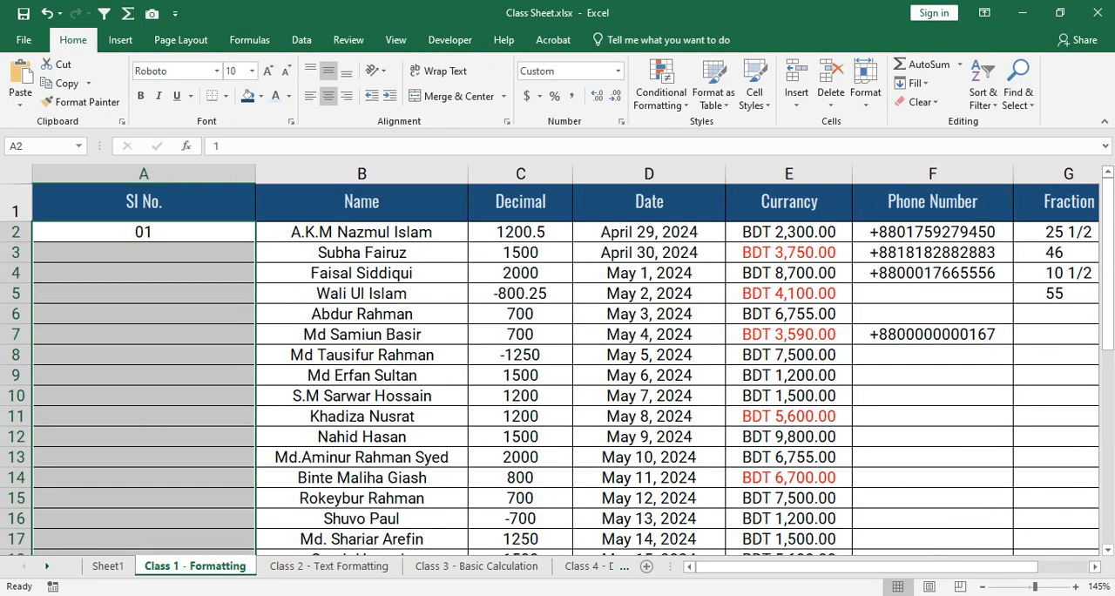
{"action": "left_click", "coordinate": [617, 71]}
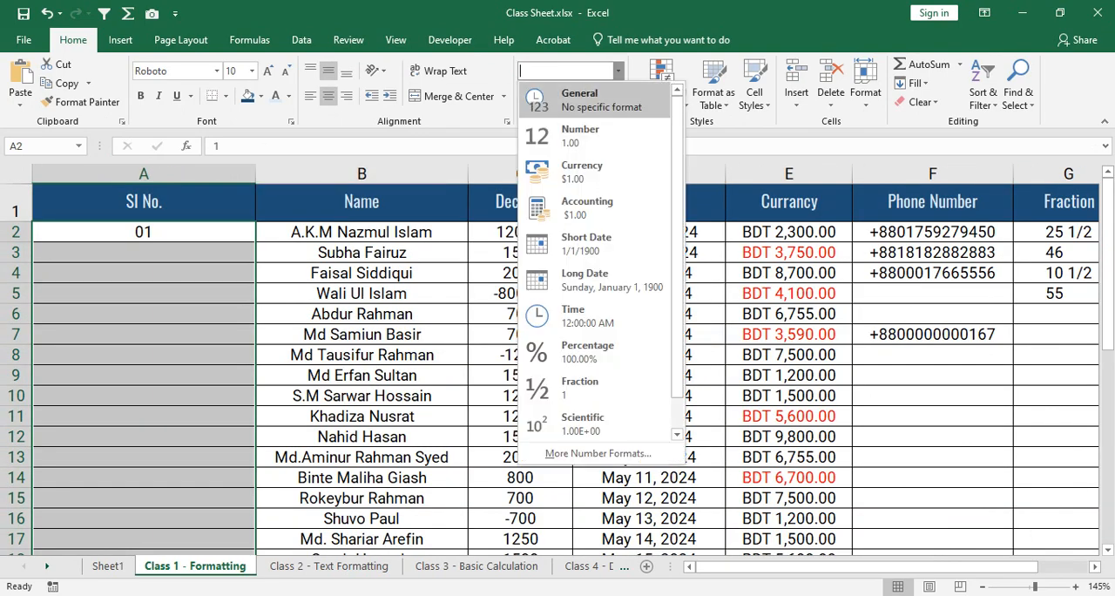
{"action": "left_click", "coordinate": [601, 100]}
{"action": "left_click", "coordinate": [143, 231]}
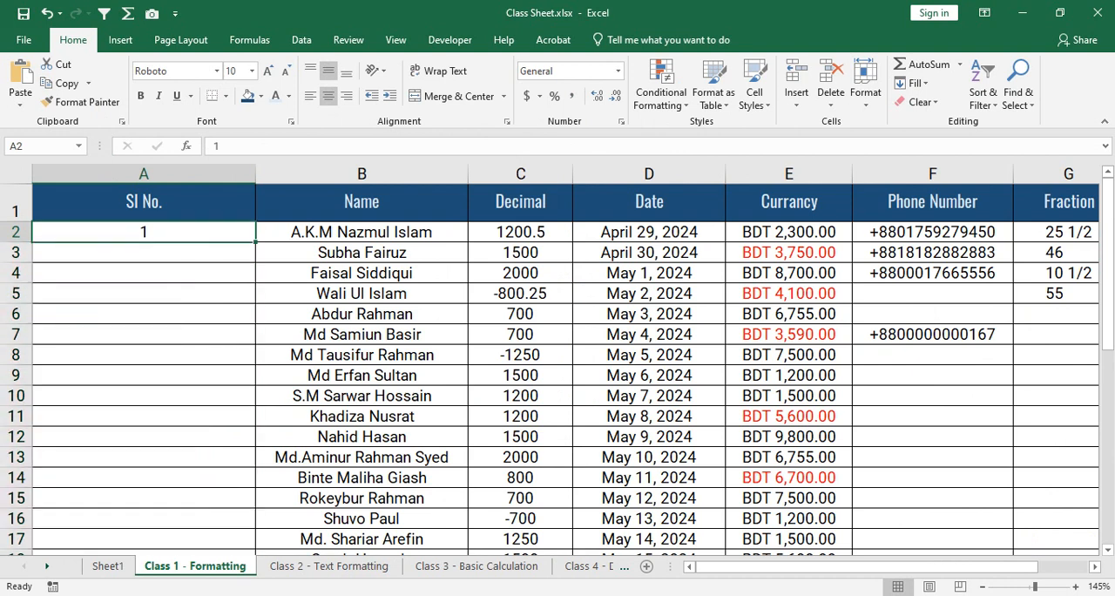
- Enter the serial numbers 2 through 15 one by one in cells A3:A16
{"action": "left_click", "coordinate": [143, 253]}
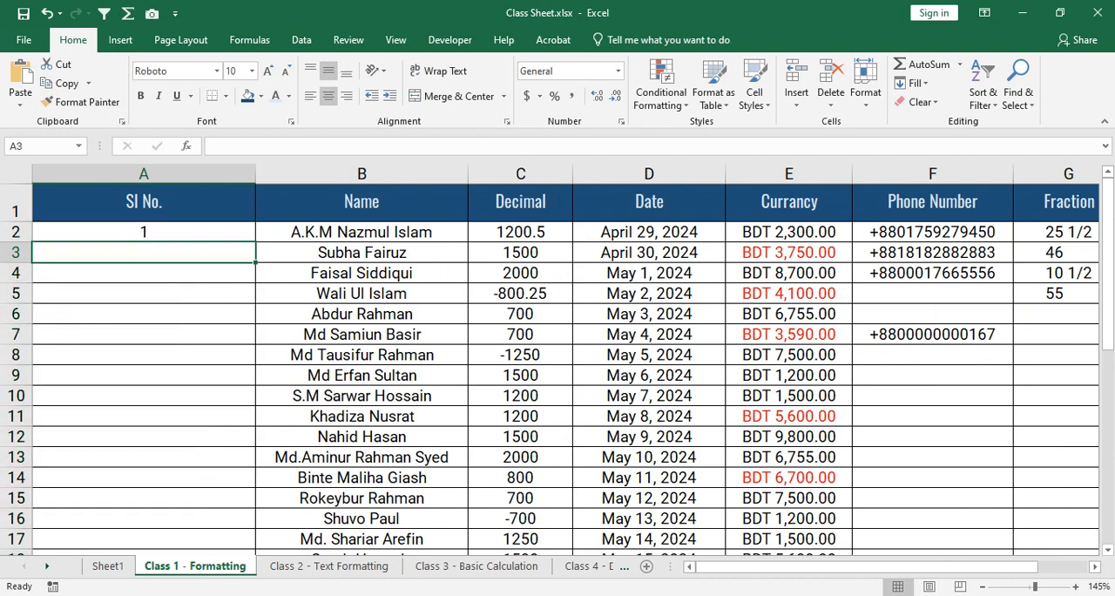
{"action": "type", "text": "2"}
{"action": "key", "text": "Return"}
{"action": "type", "text": "3"}
{"action": "key", "text": "Return"}
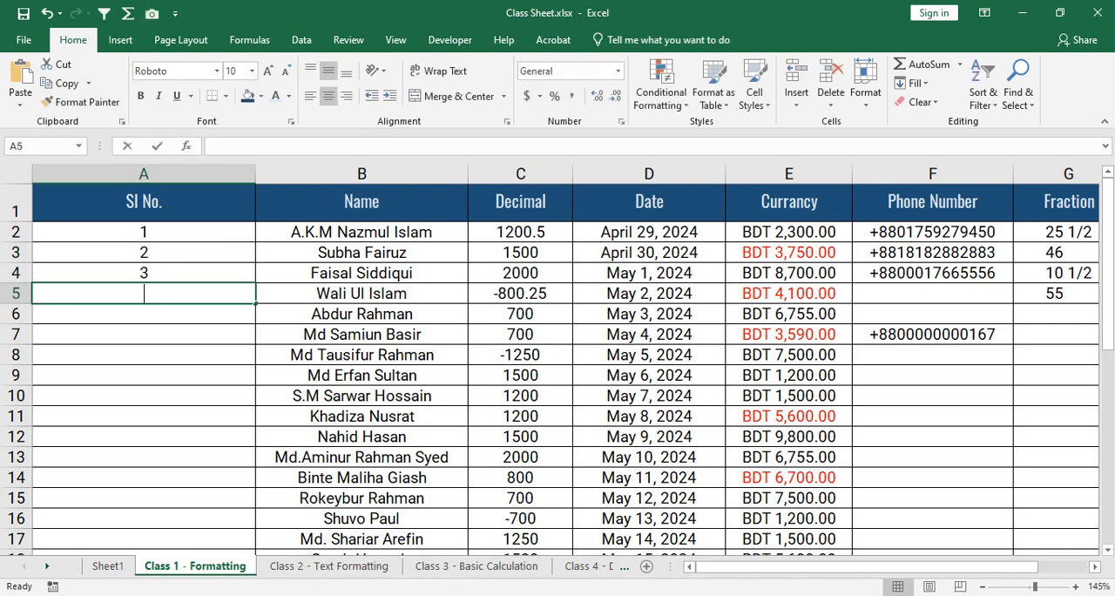
{"action": "type", "text": "4"}
{"action": "key", "text": "Return"}
{"action": "type", "text": "5"}
{"action": "key", "text": "Return"}
{"action": "type", "text": "6"}
{"action": "key", "text": "Return"}
{"action": "type", "text": "7"}
{"action": "key", "text": "Return"}
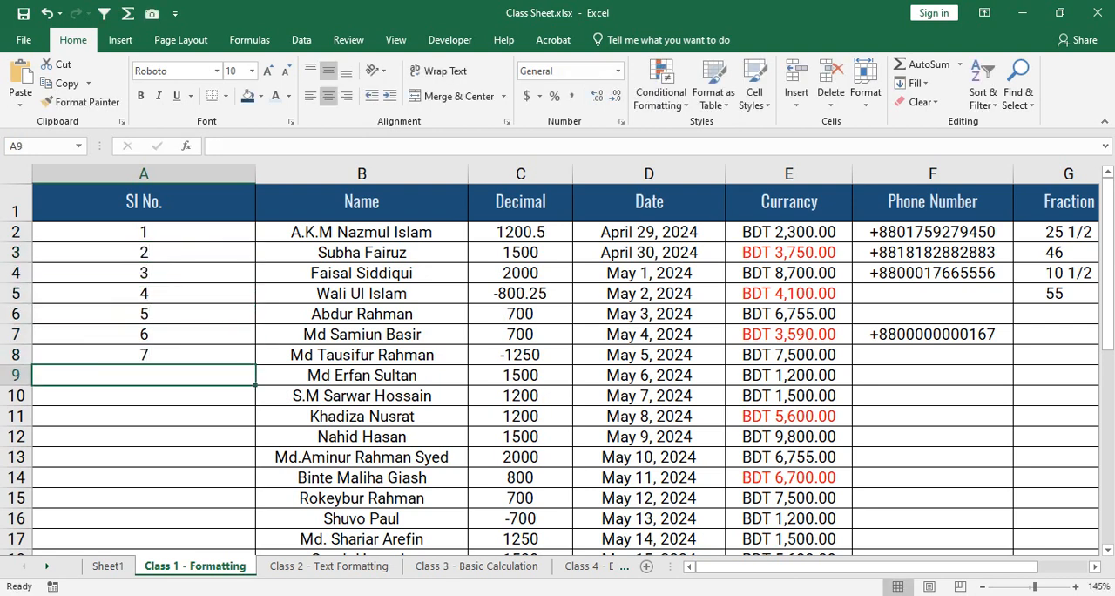
{"action": "type", "text": "8"}
{"action": "key", "text": "Return"}
{"action": "type", "text": "9"}
{"action": "key", "text": "Return"}
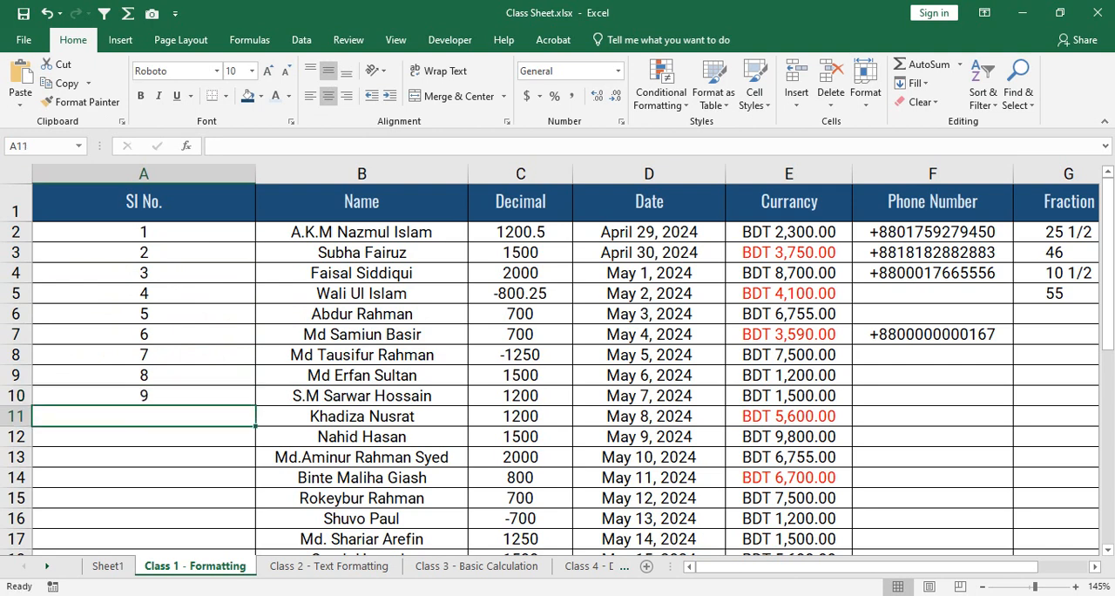
{"action": "type", "text": "10"}
{"action": "key", "text": "Return"}
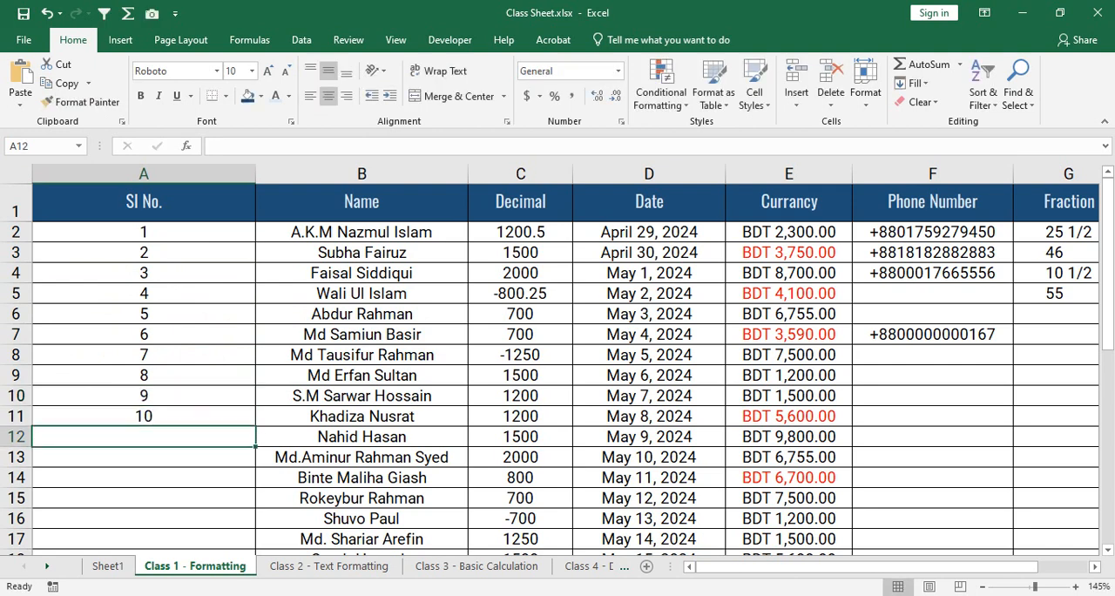
{"action": "type", "text": "11"}
{"action": "key", "text": "Return"}
{"action": "type", "text": "12"}
{"action": "key", "text": "Return"}
{"action": "type", "text": "13"}
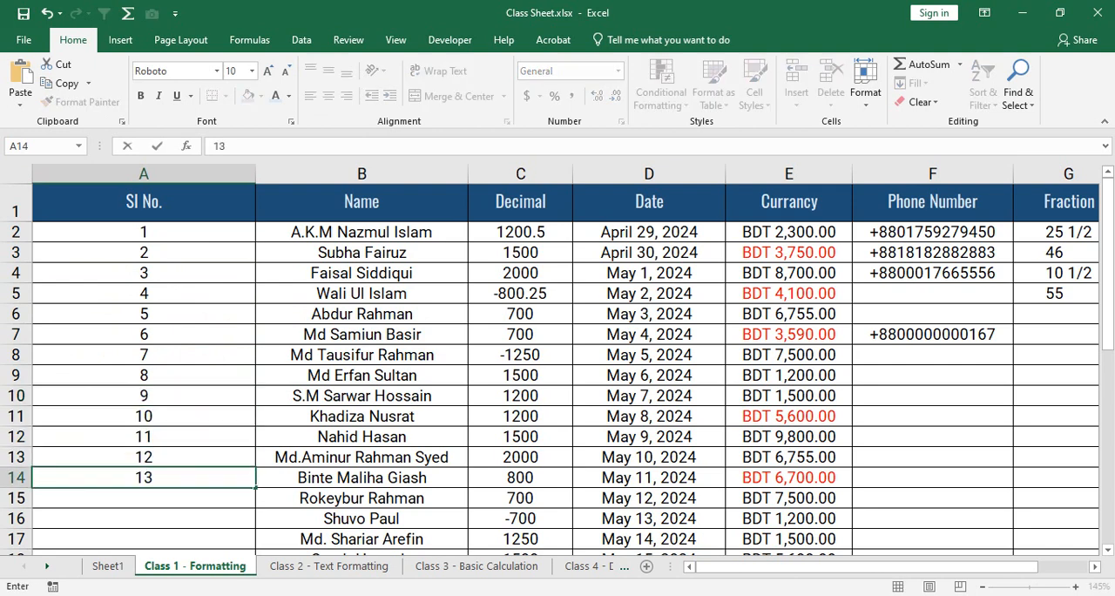
{"action": "key", "text": "Return"}
{"action": "type", "text": "14"}
{"action": "key", "text": "Return"}
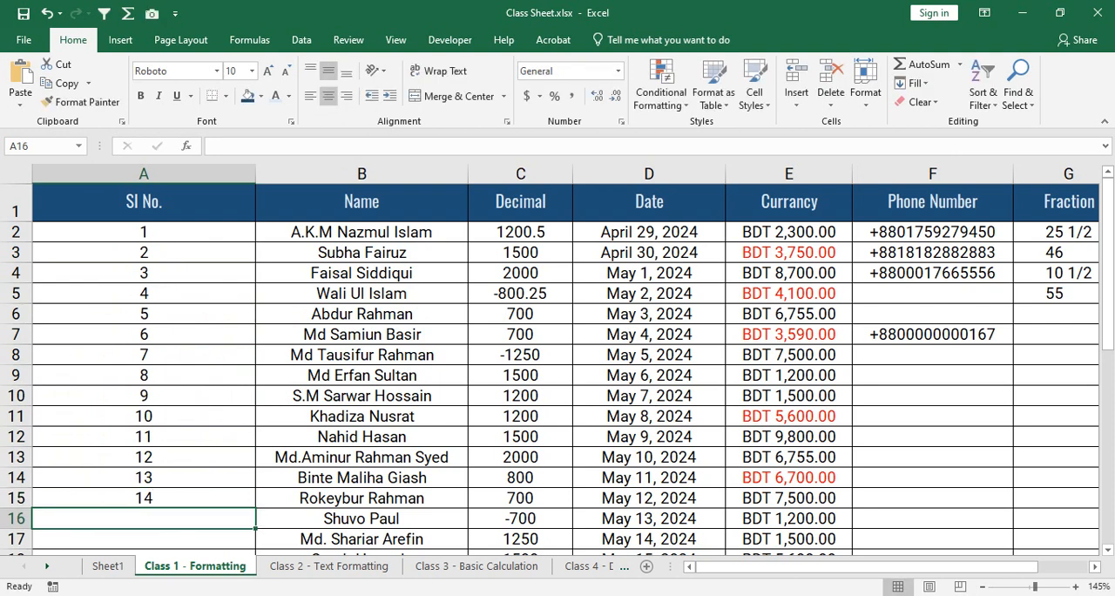
{"action": "type", "text": "15"}
{"action": "key", "text": "Up"}
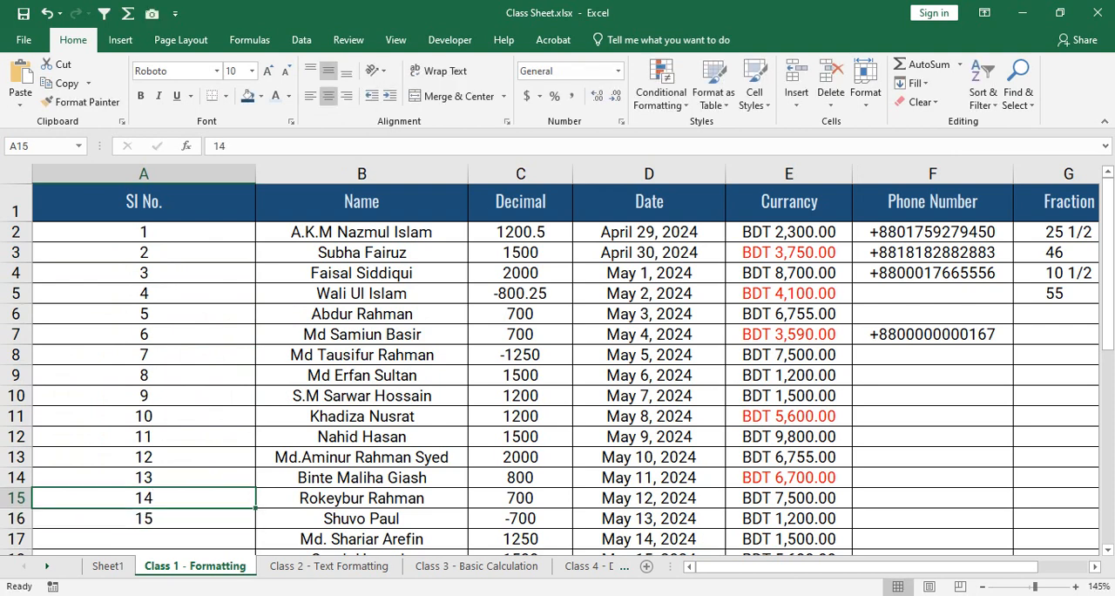
- Clear the contents of the serial number cells A2:A16
{"action": "left_click_drag", "start_coordinate": [143, 231], "coordinate": [144, 519]}
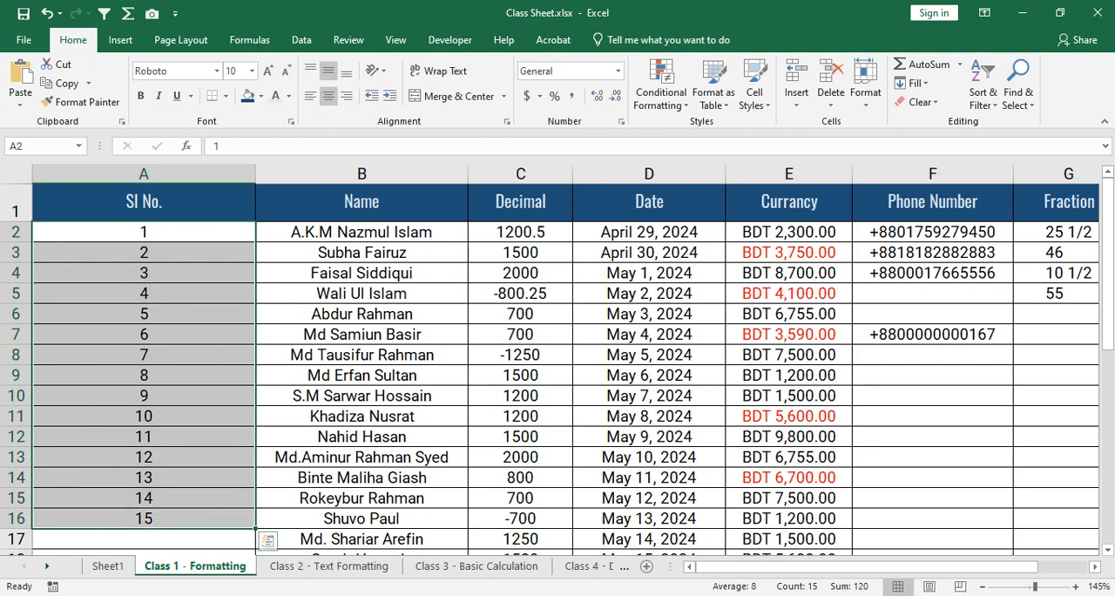
{"action": "right_click", "coordinate": [238, 375]}
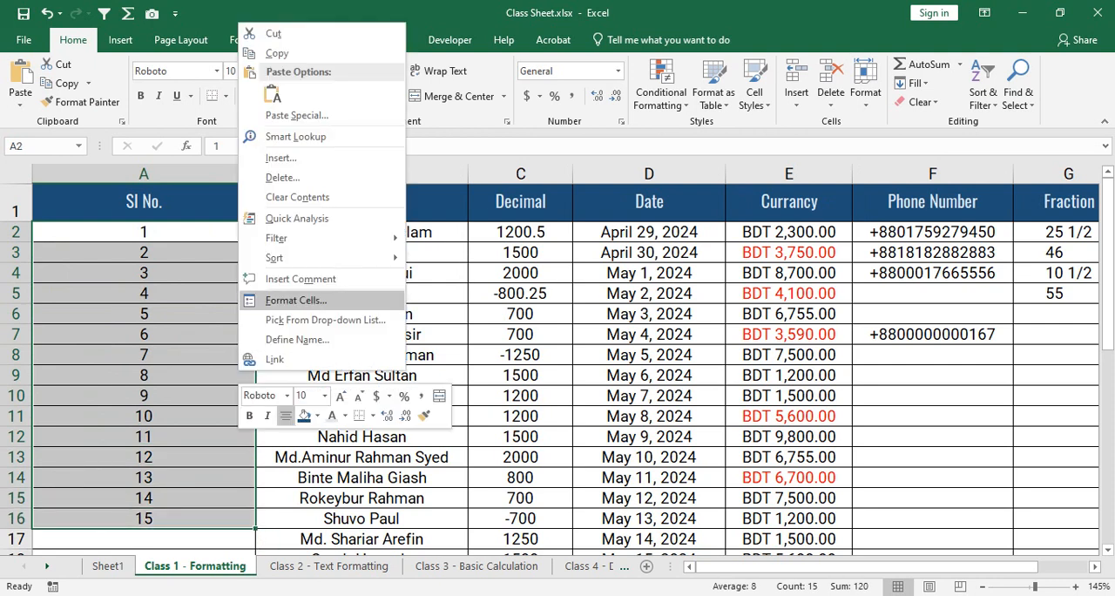
{"action": "left_click", "coordinate": [297, 197]}
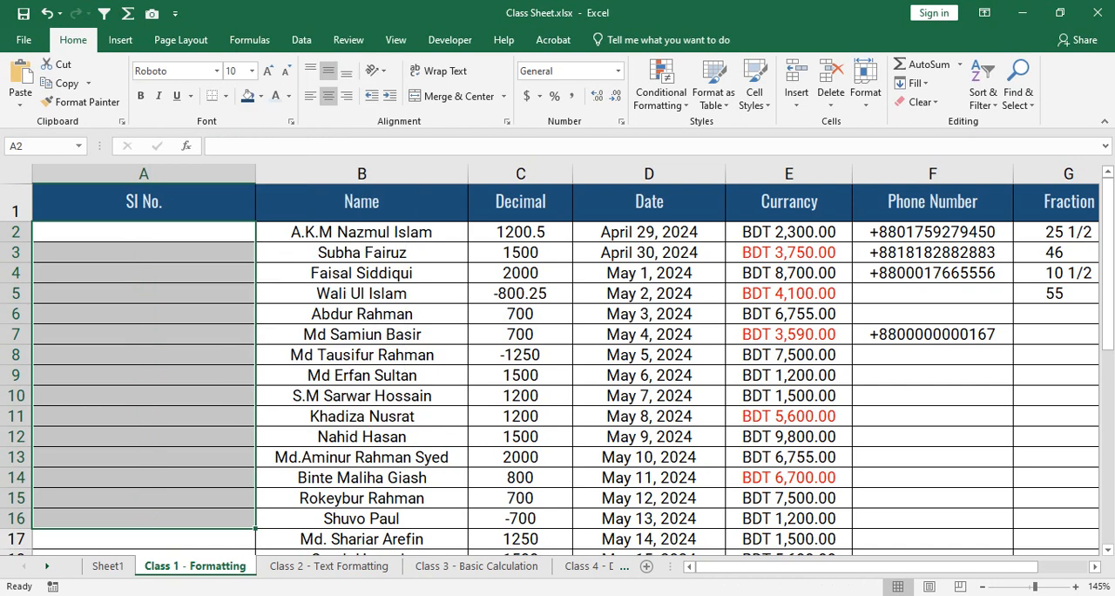
- Enter 1 in A2 and fill it down the Sl No. column to A16
{"action": "left_click", "coordinate": [166, 231]}
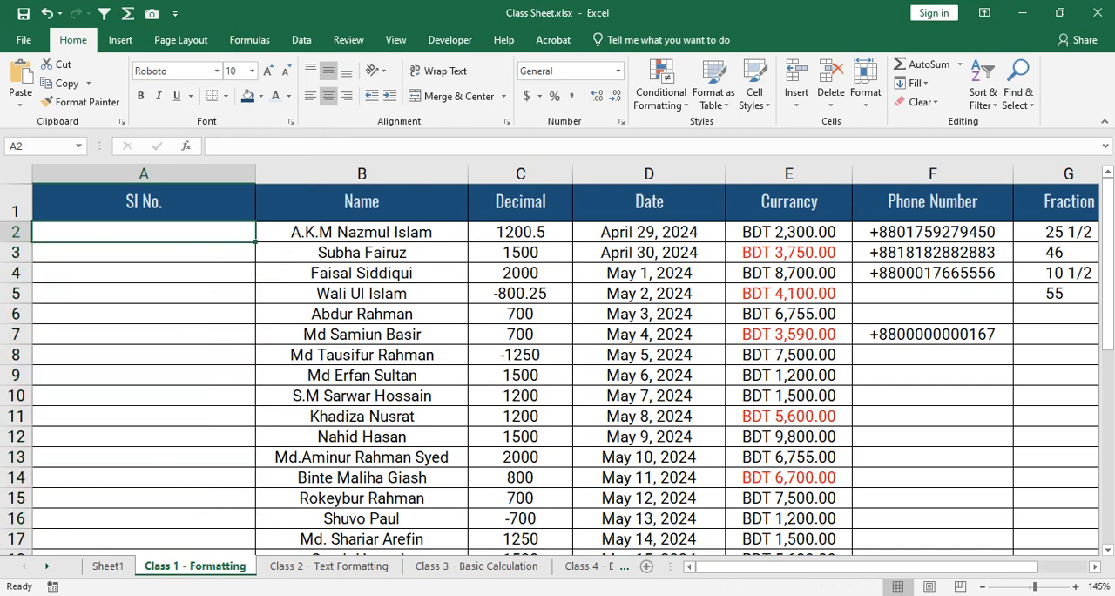
{"action": "type", "text": "1"}
{"action": "key", "text": "ctrl+Return"}
{"action": "left_click_drag", "start_coordinate": [256, 242], "coordinate": [257, 528]}
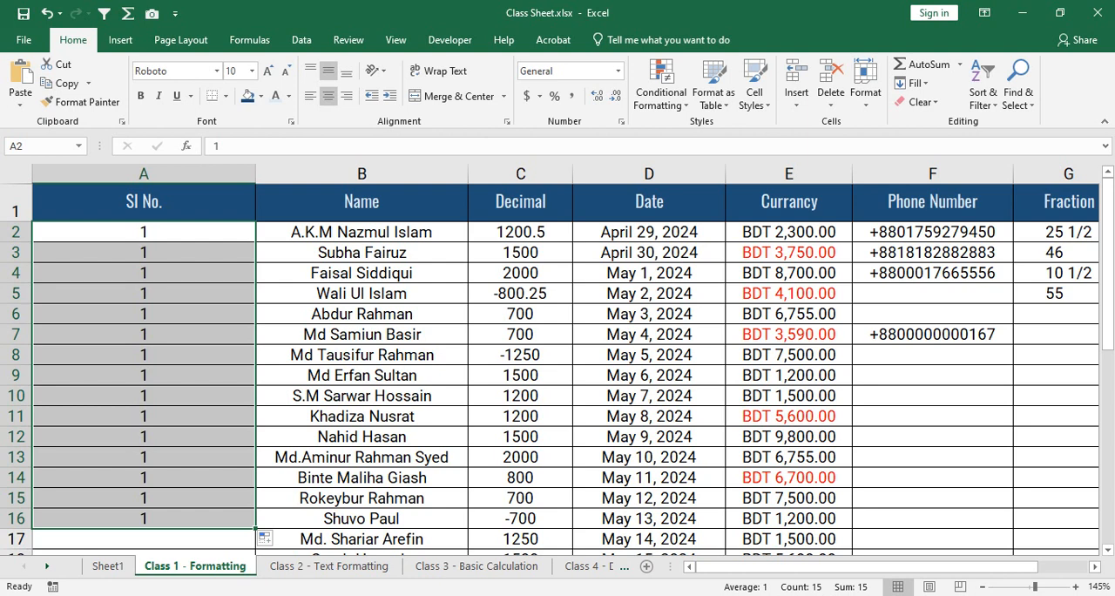
- Fill the date from D2 down to D13, and undo it along with the fill of 1s down the Sl No. column
{"action": "left_click", "coordinate": [649, 233]}
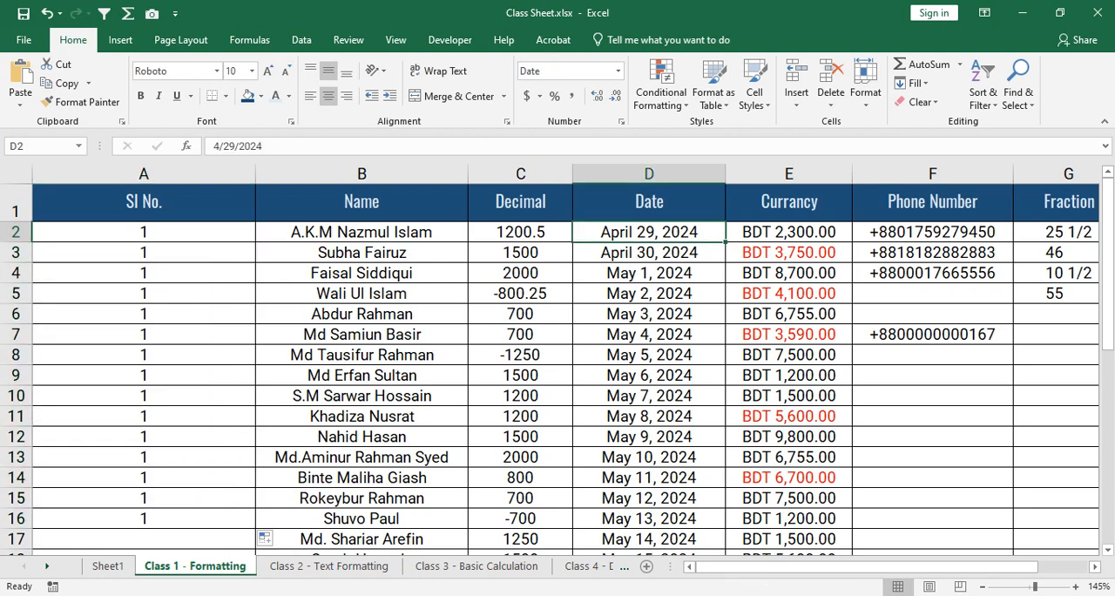
{"action": "left_click_drag", "start_coordinate": [724, 242], "coordinate": [696, 462]}
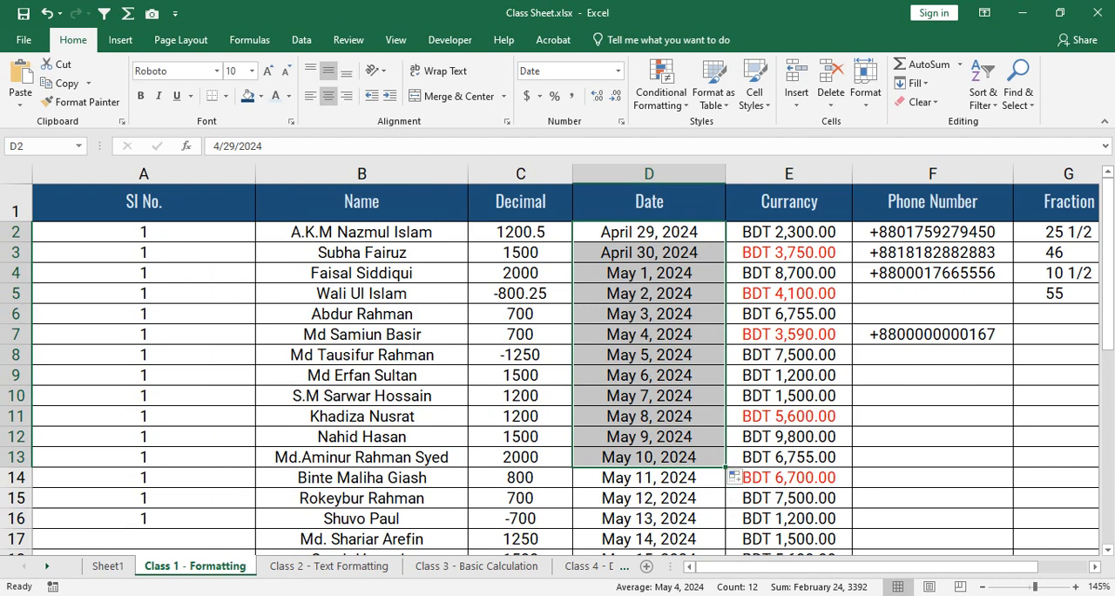
{"action": "left_click_drag", "start_coordinate": [144, 232], "coordinate": [144, 518]}
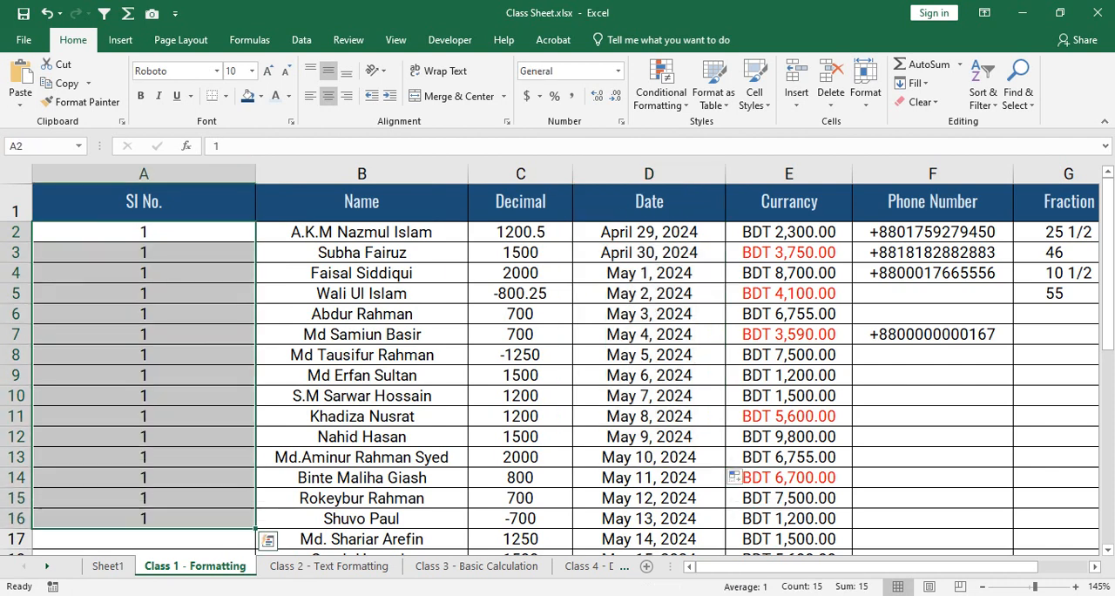
{"action": "key", "text": "ctrl+z"}
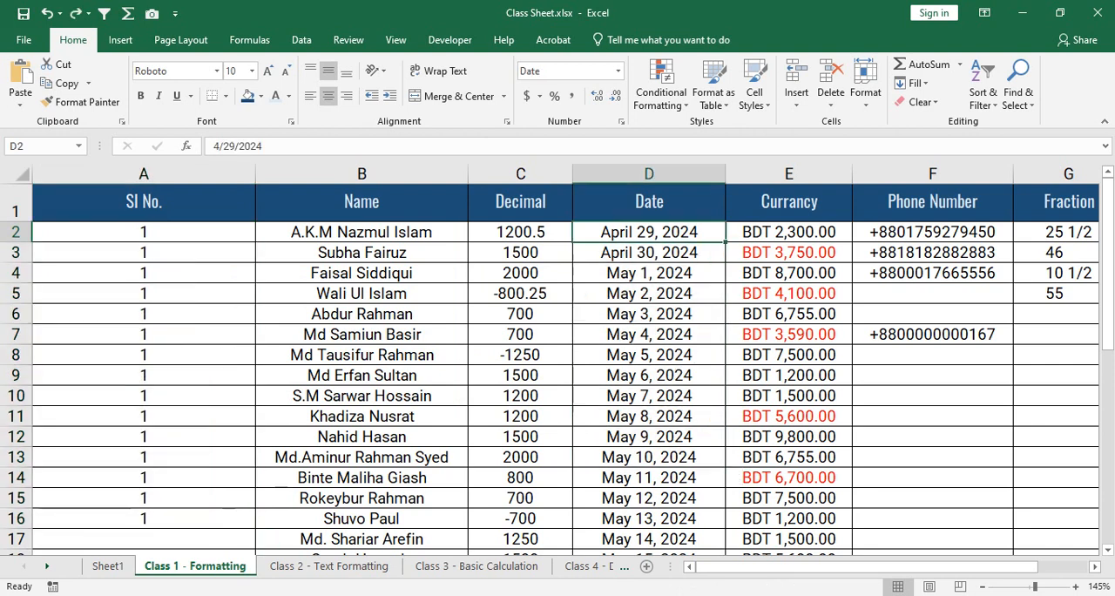
{"action": "key", "text": "ctrl+z"}
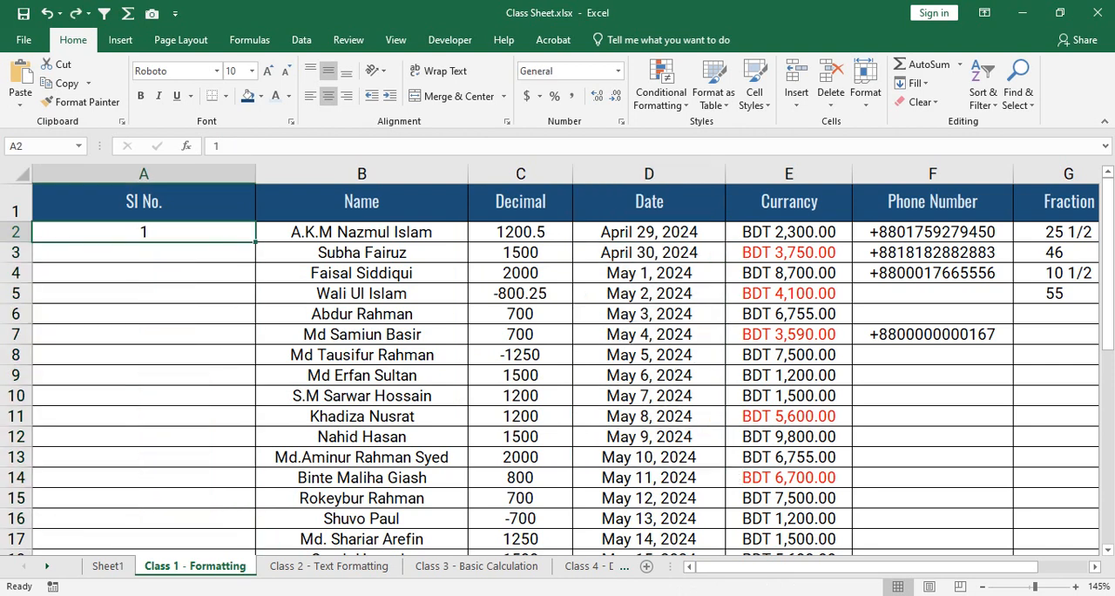
- Fill A2 down to A13 using the Fill Series option, and undo the fill
{"action": "left_click_drag", "start_coordinate": [255, 242], "coordinate": [255, 317]}
{"action": "left_click_drag", "start_coordinate": [261, 475], "coordinate": [264, 476]}
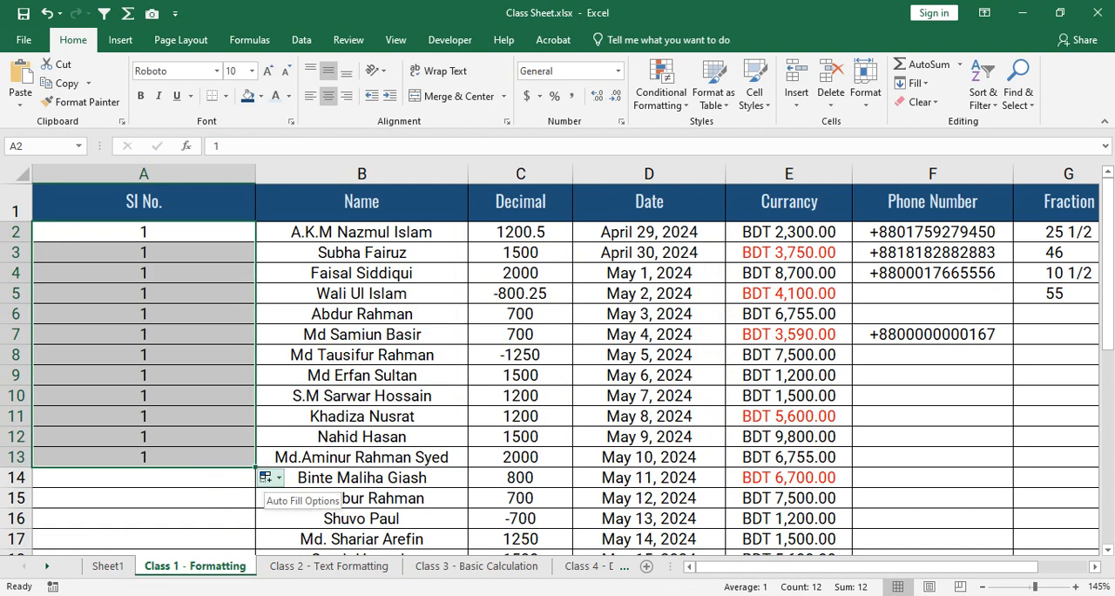
{"action": "left_click", "coordinate": [268, 478]}
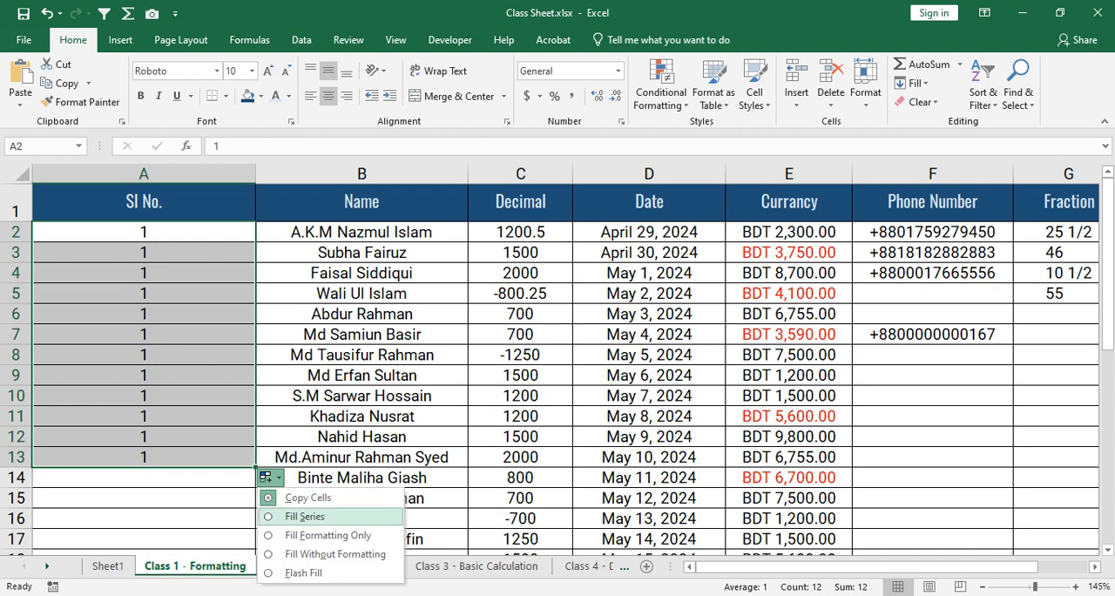
{"action": "left_click", "coordinate": [305, 516]}
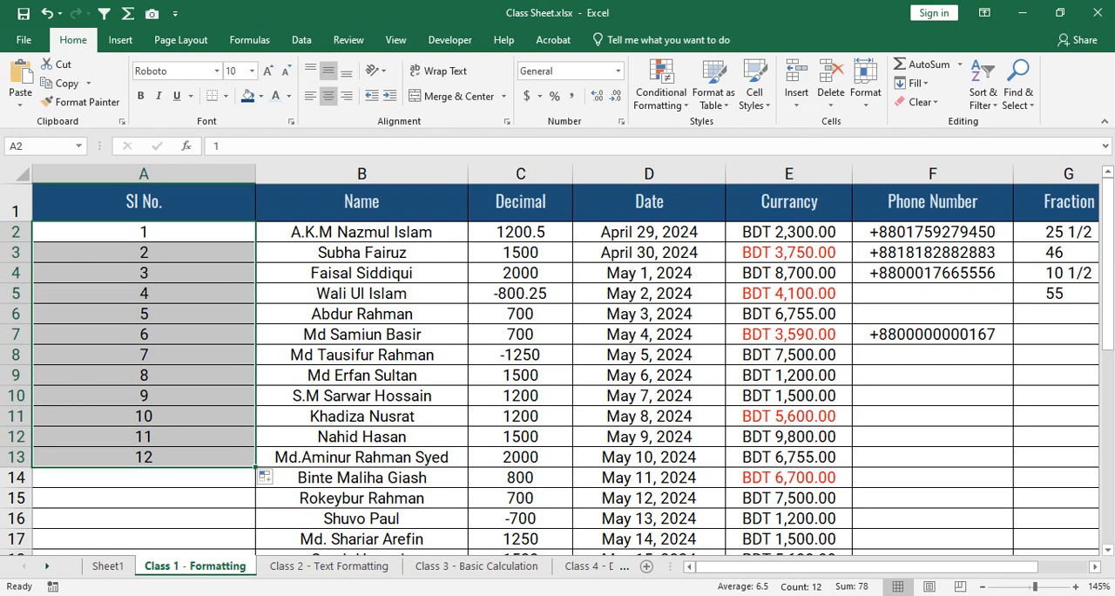
{"action": "key", "text": "ctrl+z"}
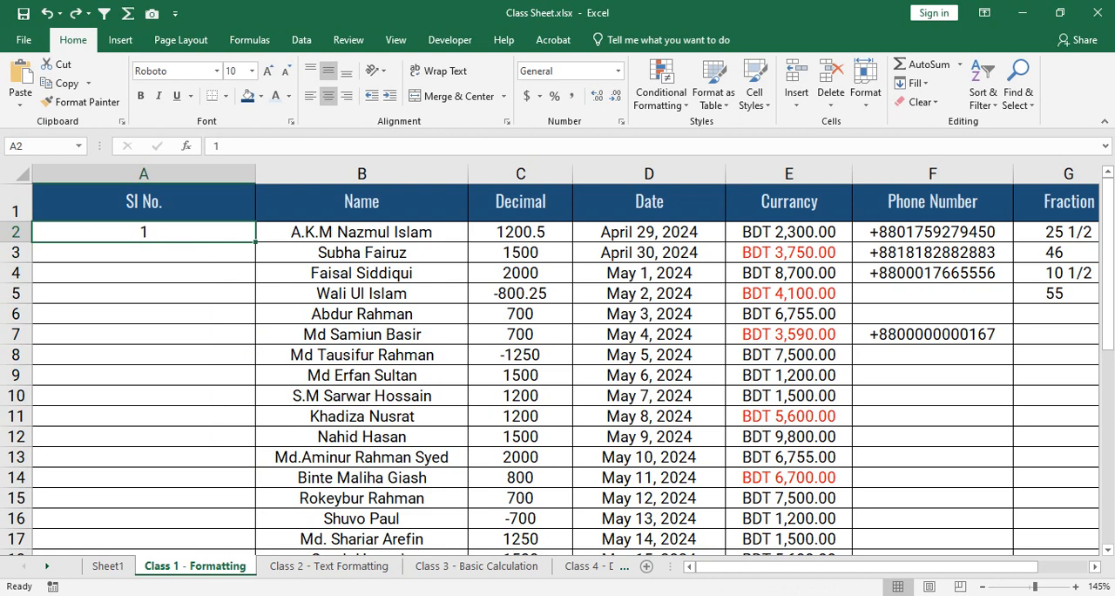
- Fill a consecutive number series directly from A2 down to A14, and undo it
{"action": "left_click_drag", "start_coordinate": [255, 241], "coordinate": [255, 486]}
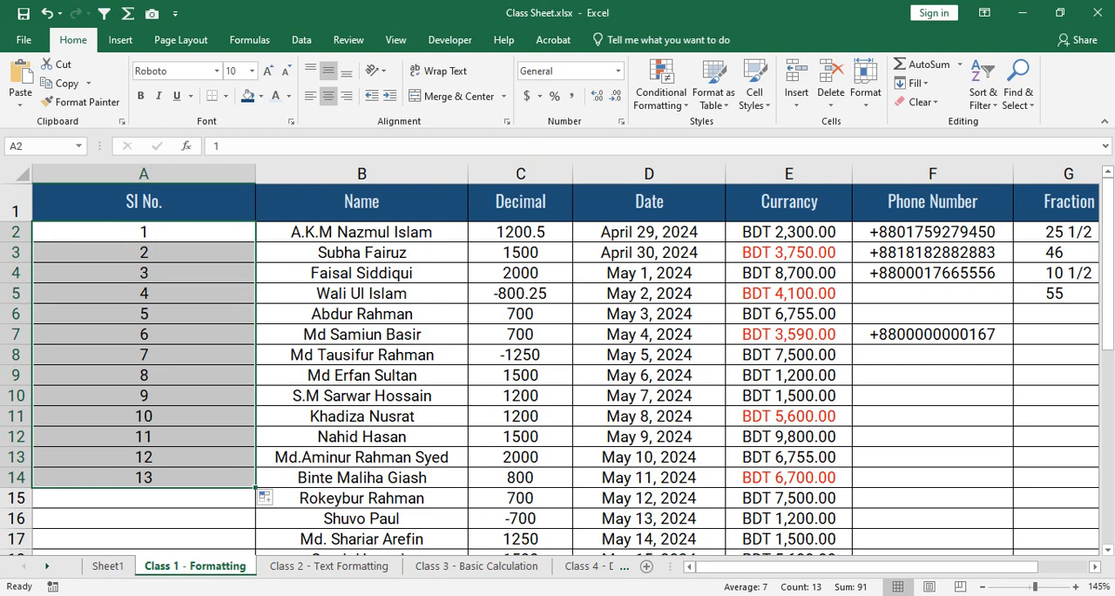
{"action": "key", "text": "ctrl+z"}
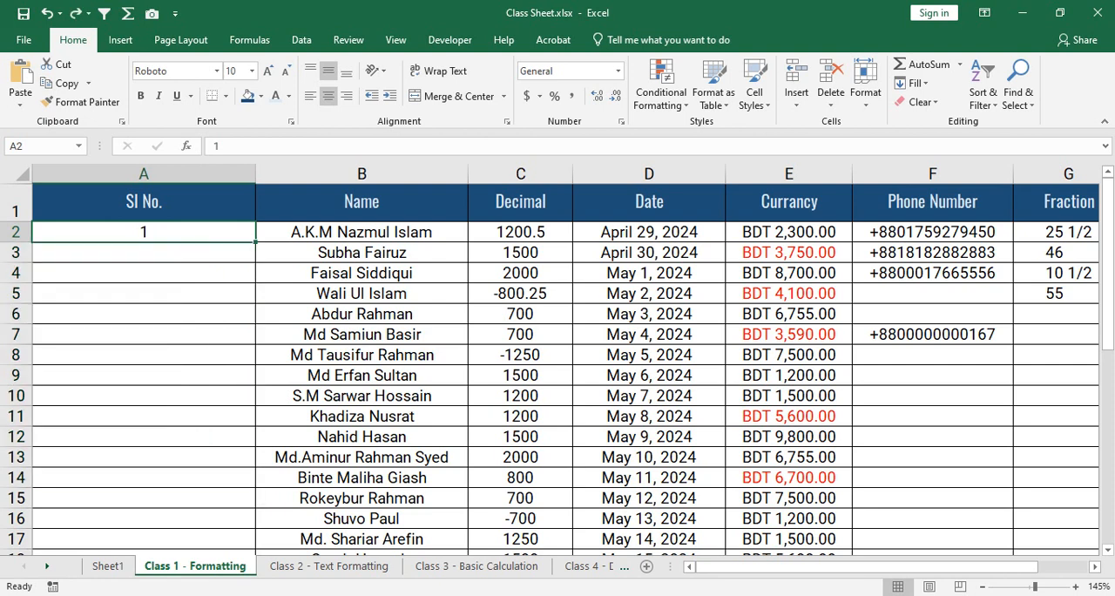
- Enter 2 in A3, auto-fill the A2:A3 series down to the last data row, and undo the fill
{"action": "left_click", "coordinate": [144, 253]}
{"action": "type", "text": "2"}
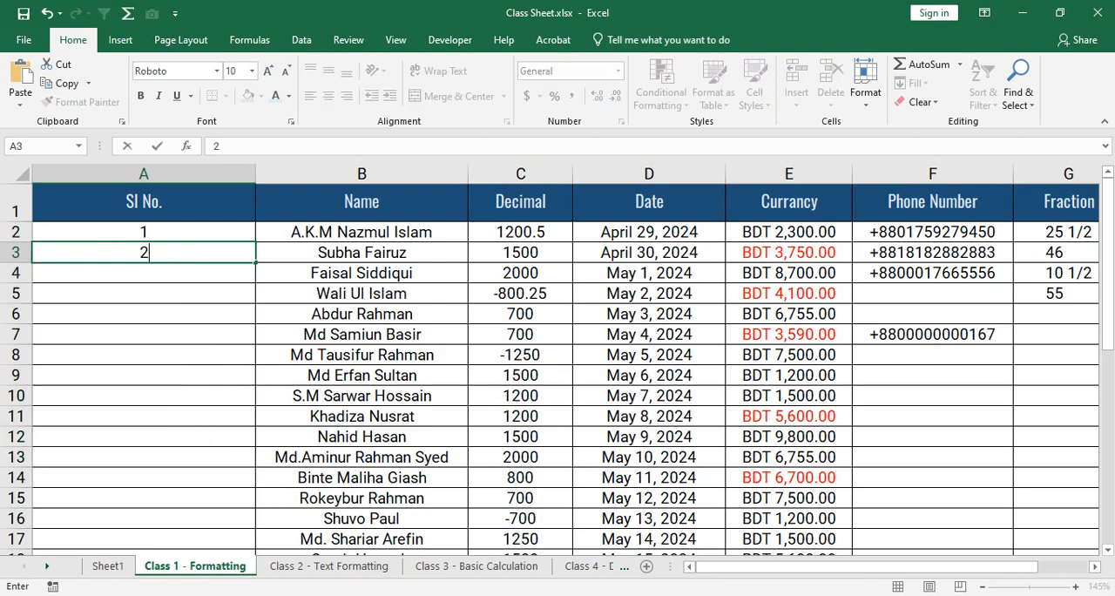
{"action": "key", "text": "Up"}
{"action": "key", "text": "shift+Down"}
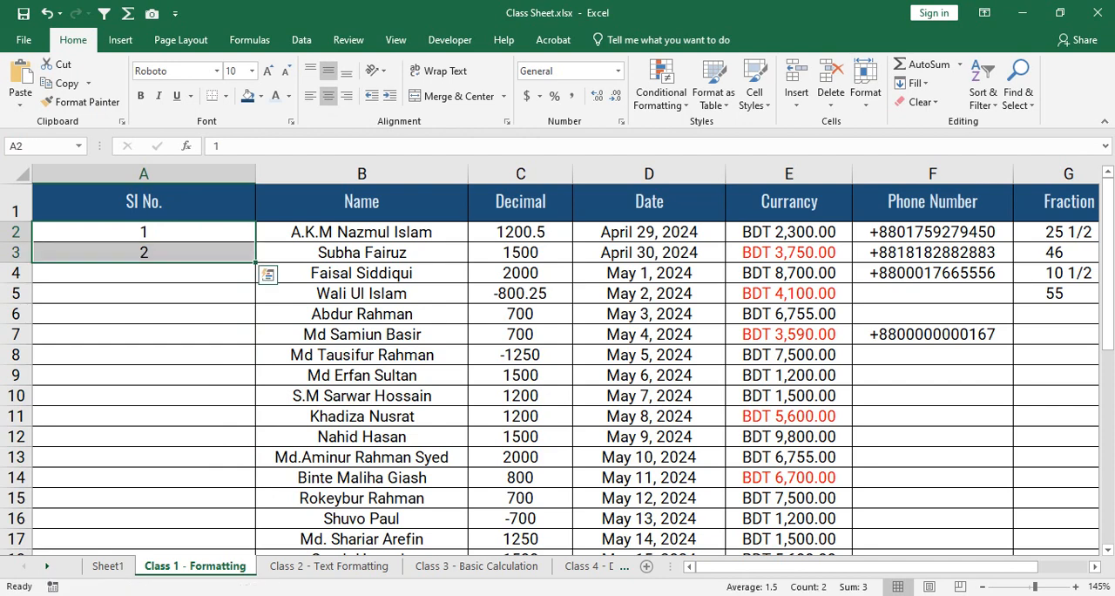
{"action": "double_click", "coordinate": [255, 262]}
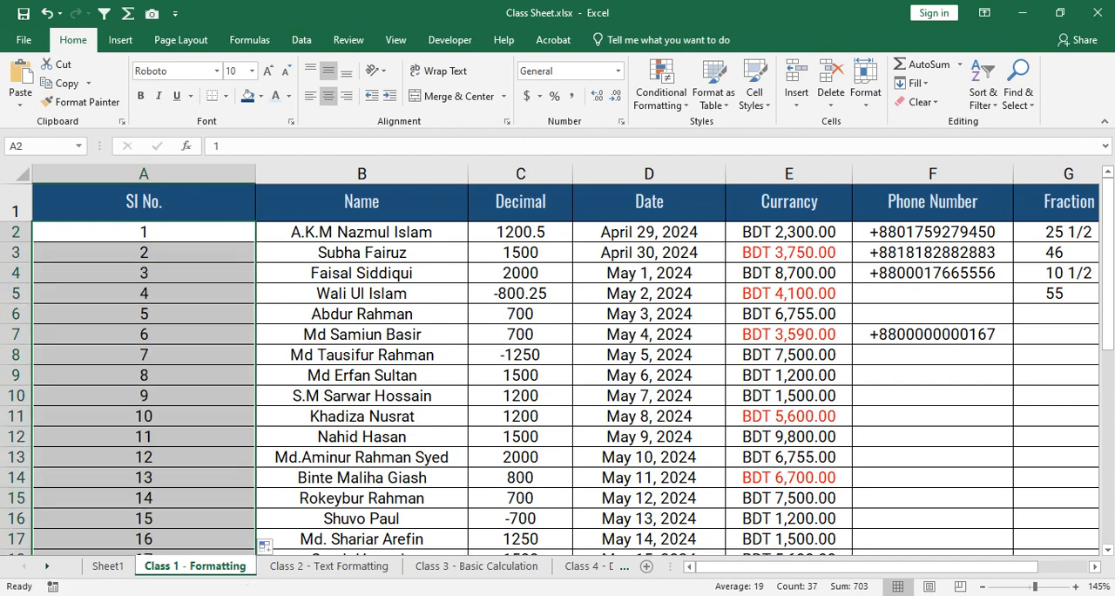
{"action": "scroll", "coordinate": [557, 365], "scroll_direction": "down", "scroll_amount": 8}
{"action": "scroll", "coordinate": [557, 366], "scroll_direction": "up", "scroll_amount": 4}
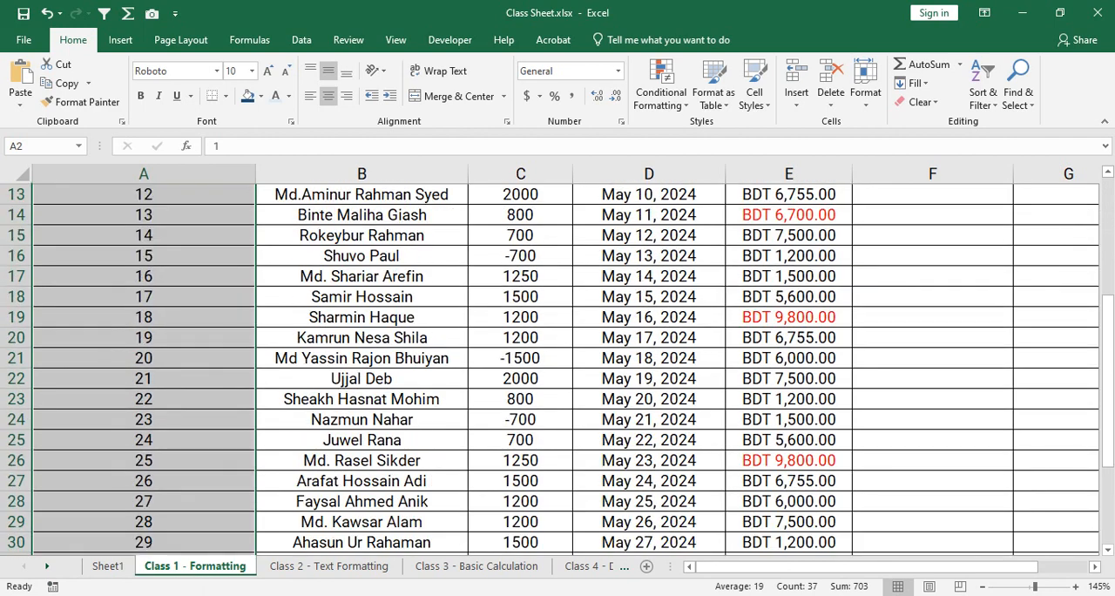
{"action": "scroll", "coordinate": [558, 366], "scroll_direction": "up", "scroll_amount": 4}
{"action": "key", "text": "ctrl+z"}
- Extend the A2:A3 series down to A16, and undo both the fill and the entry in A3
{"action": "left_click_drag", "start_coordinate": [255, 262], "coordinate": [255, 528]}
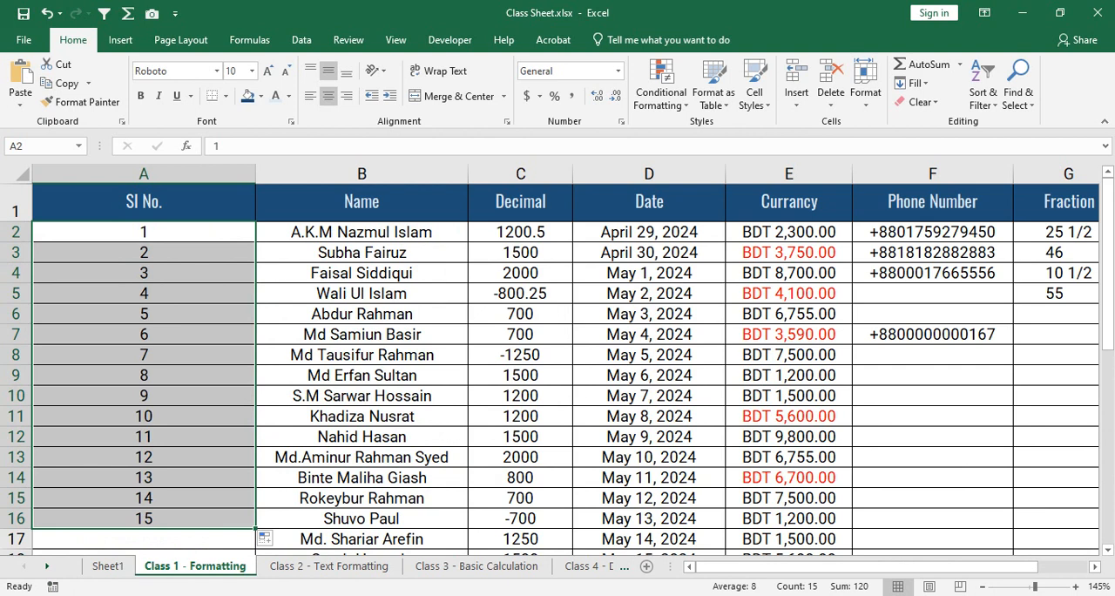
{"action": "key", "text": "ctrl+z"}
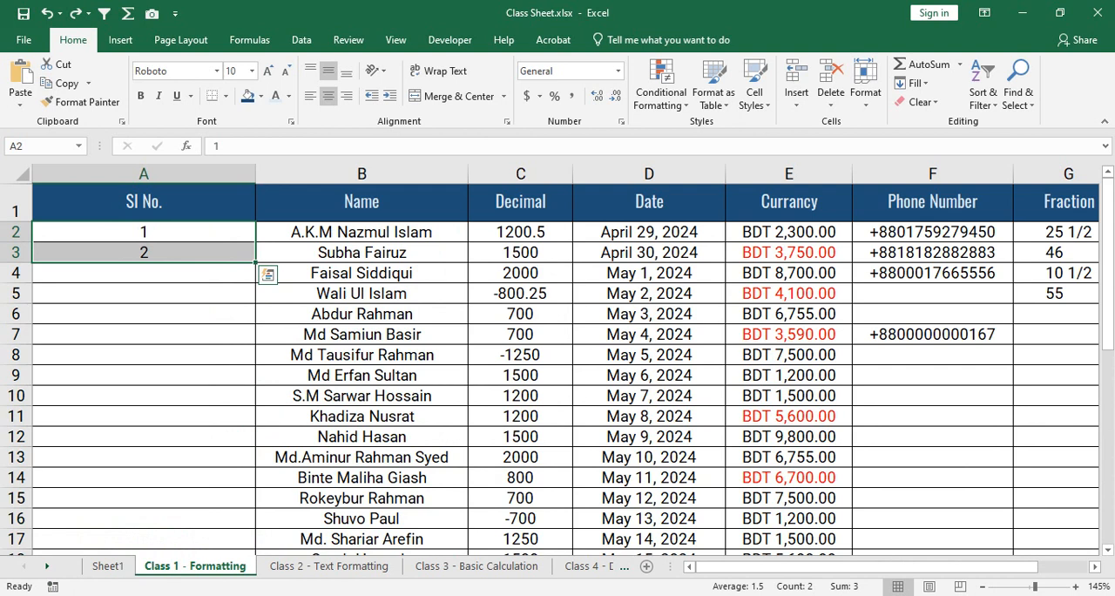
{"action": "key", "text": "ctrl+z"}
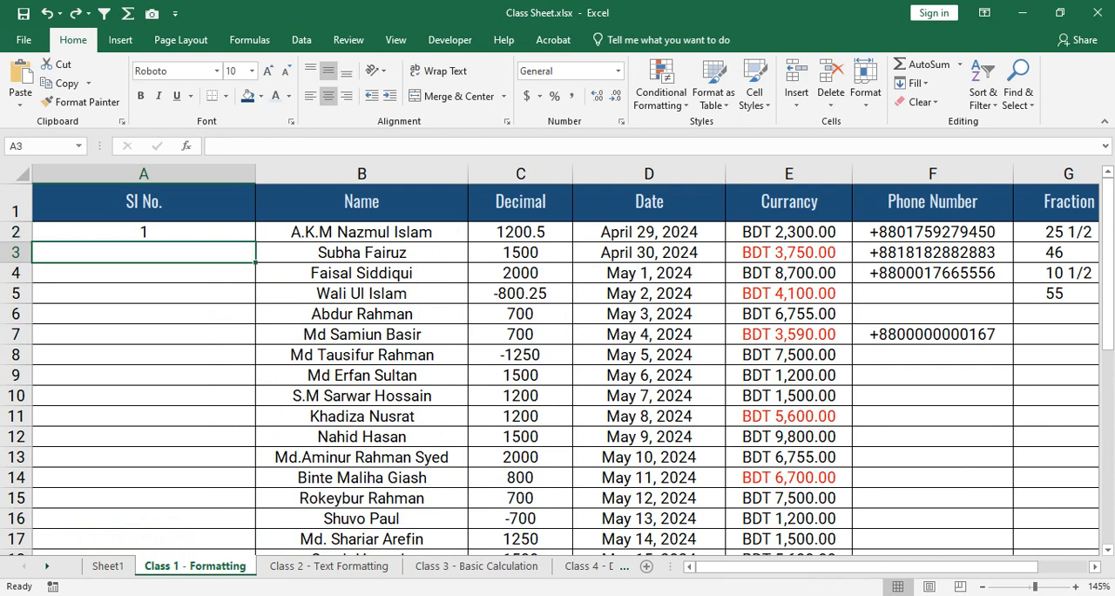
- Auto-fill A2 down to the last data row with the Fill Series option, and undo the fill
{"action": "left_click", "coordinate": [143, 233]}
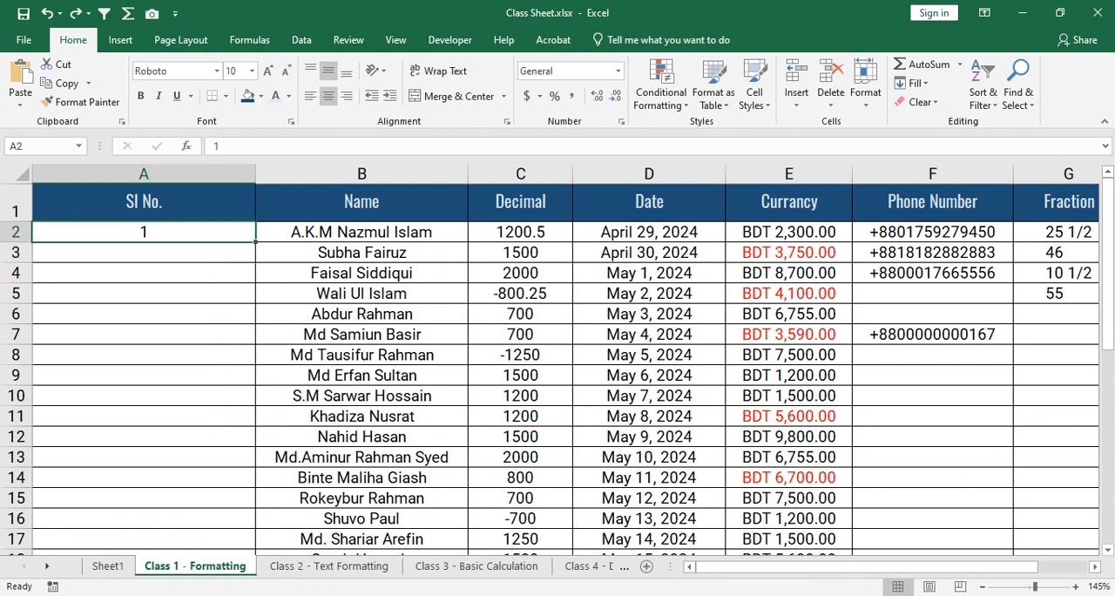
{"action": "double_click", "coordinate": [255, 242]}
{"action": "scroll", "coordinate": [557, 366], "scroll_direction": "down", "scroll_amount": 10}
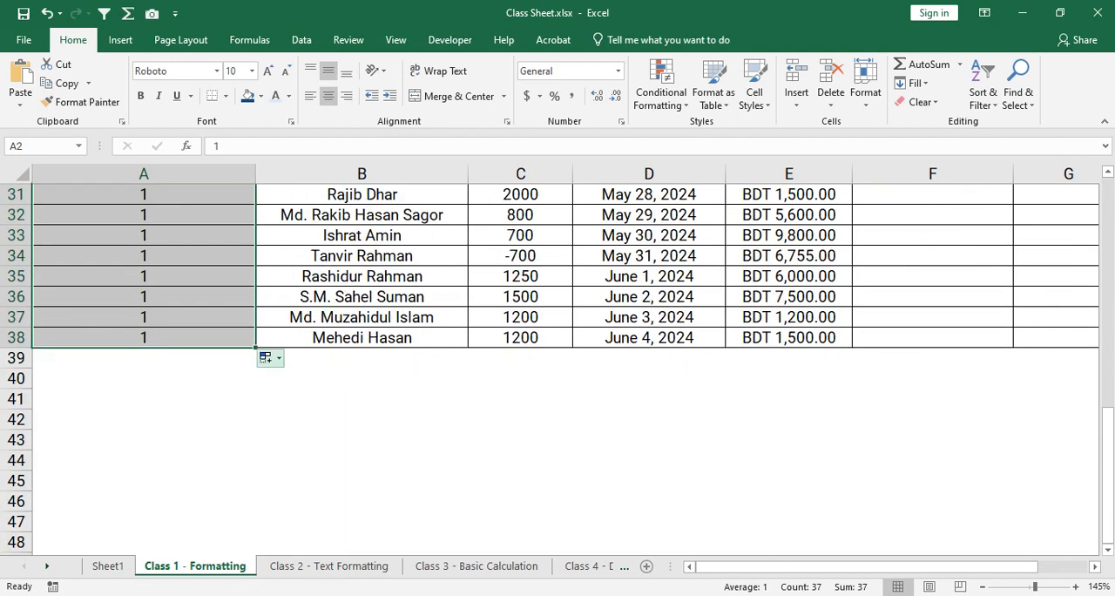
{"action": "left_click", "coordinate": [265, 357]}
{"action": "left_click", "coordinate": [301, 394]}
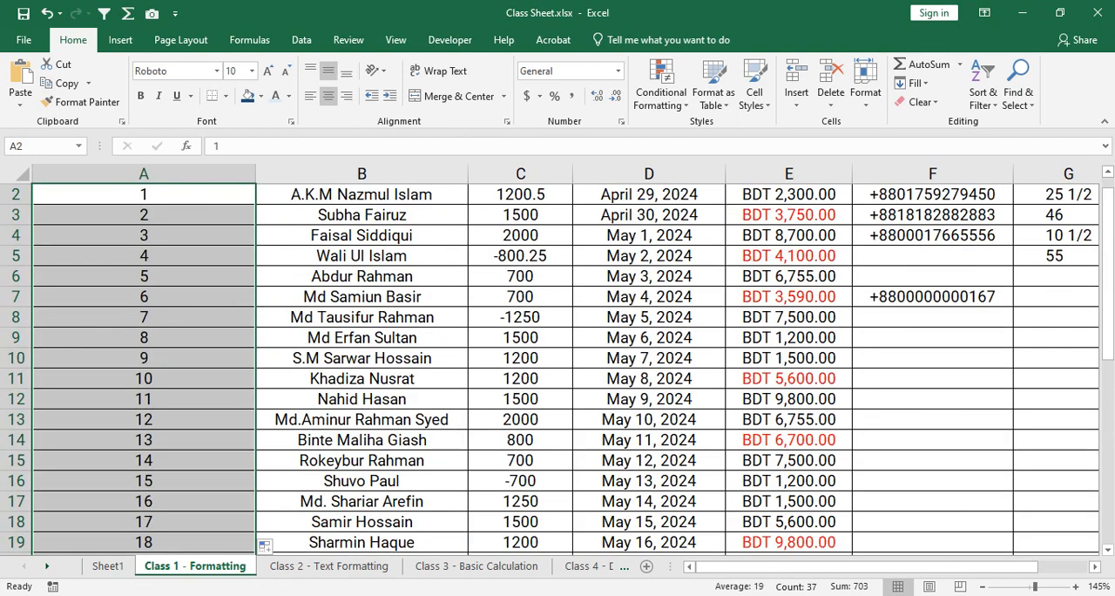
{"action": "scroll", "coordinate": [558, 365], "scroll_direction": "down", "scroll_amount": 6}
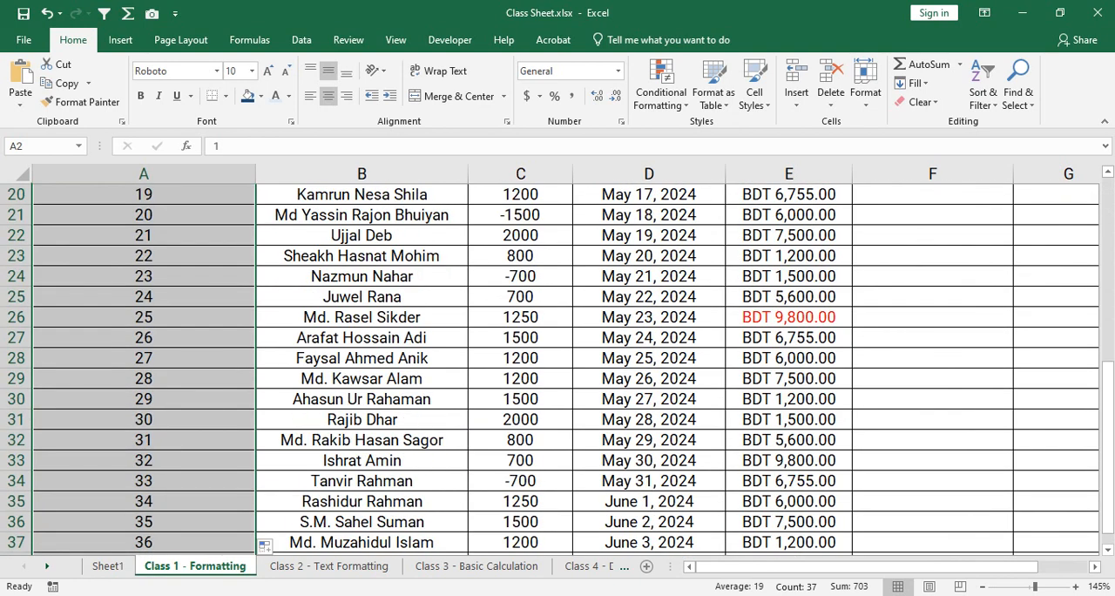
{"action": "scroll", "coordinate": [557, 365], "scroll_direction": "up", "scroll_amount": 7}
{"action": "key", "text": "ctrl+z"}
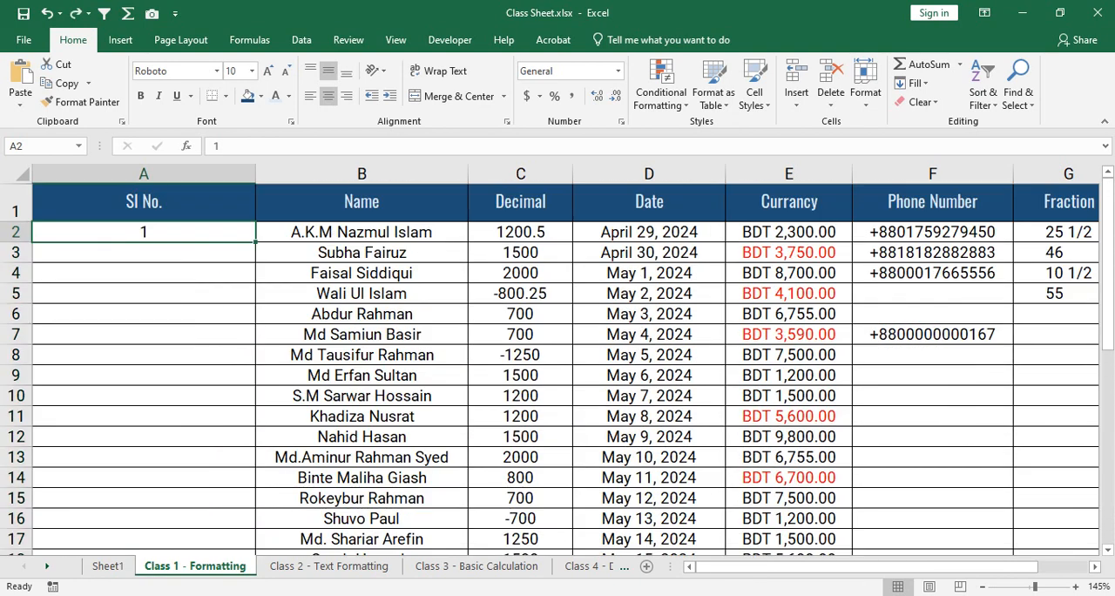
- Enter 2 in A3 and auto-fill the A2:A3 series down to A38, checking the fill options
{"action": "key", "text": "Down"}
{"action": "type", "text": "2"}
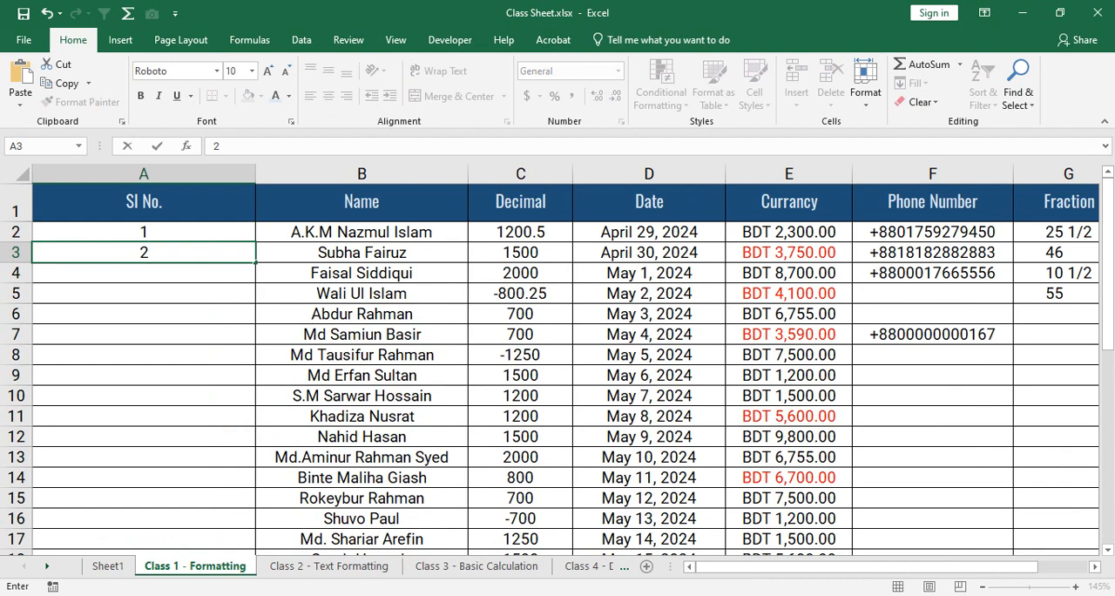
{"action": "key", "text": "Up"}
{"action": "key", "text": "shift+Down"}
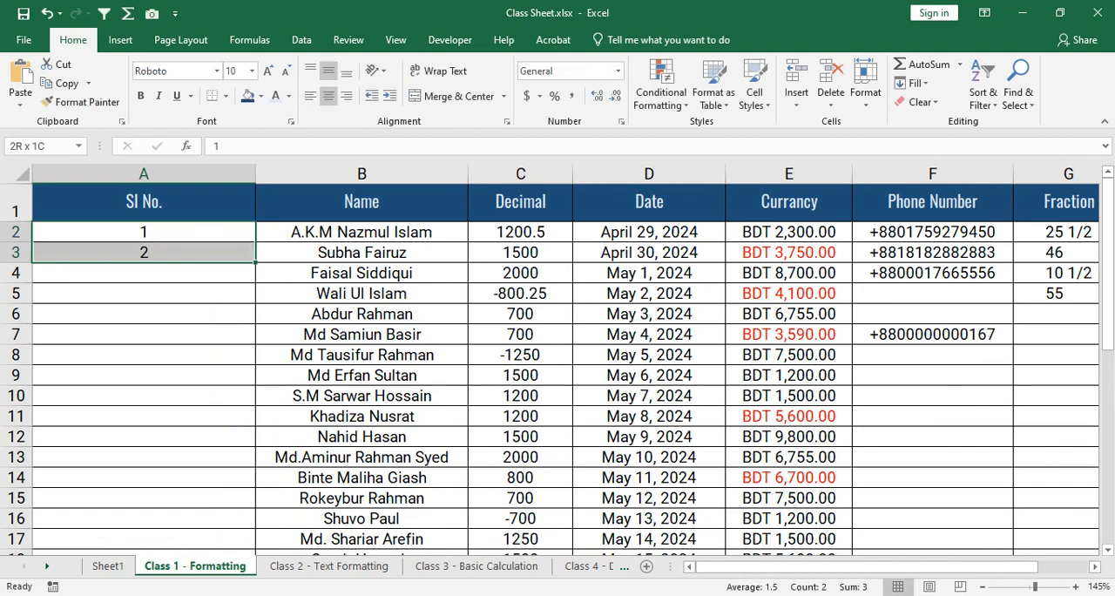
{"action": "double_click", "coordinate": [256, 262]}
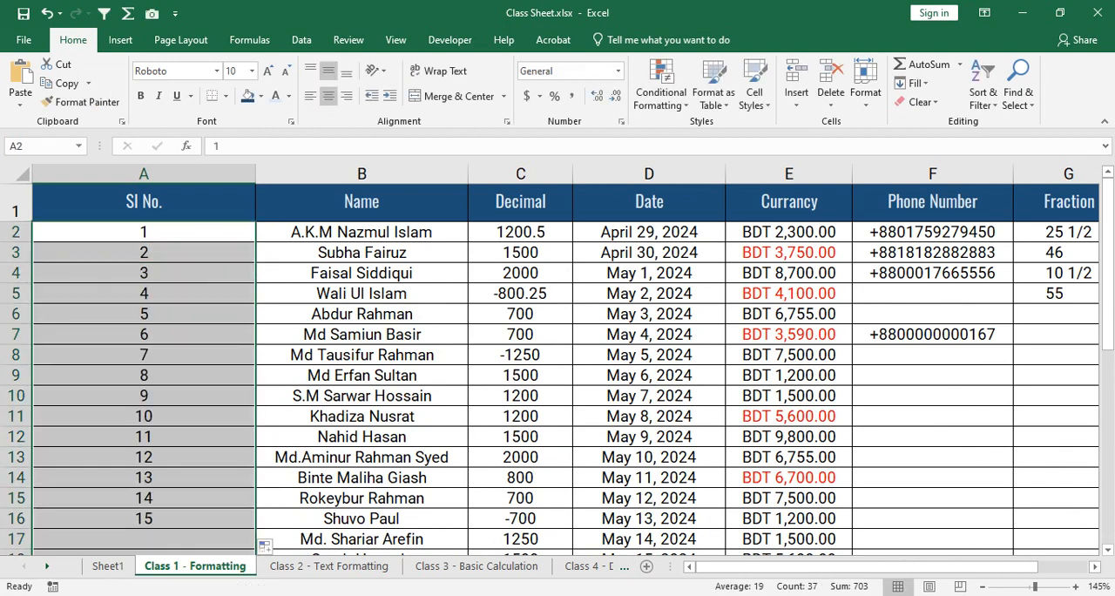
{"action": "scroll", "coordinate": [557, 366], "scroll_direction": "down", "scroll_amount": 11}
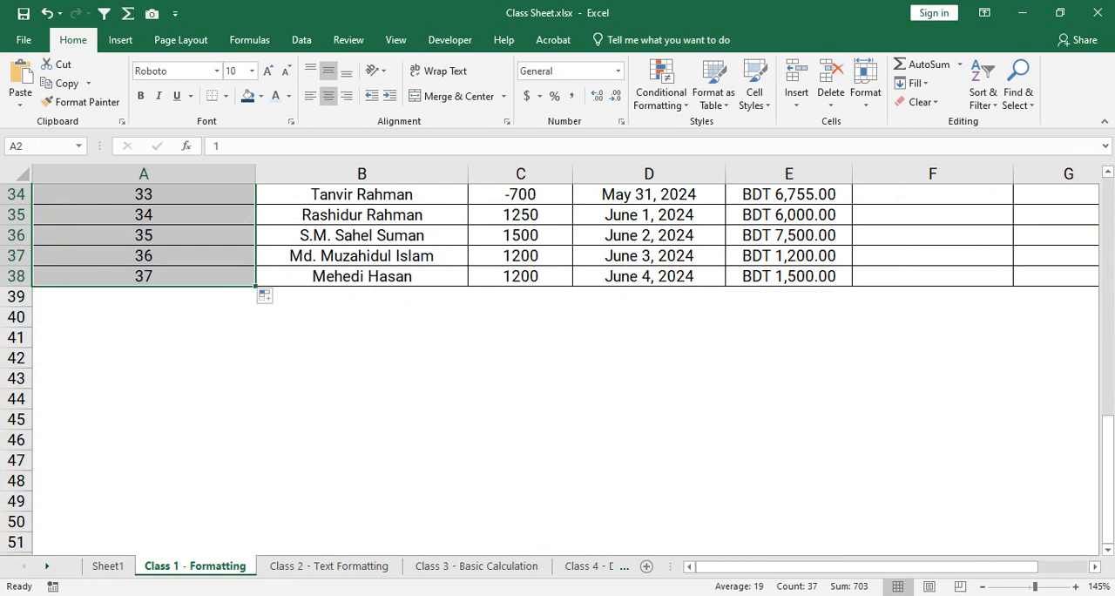
{"action": "left_click", "coordinate": [266, 296]}
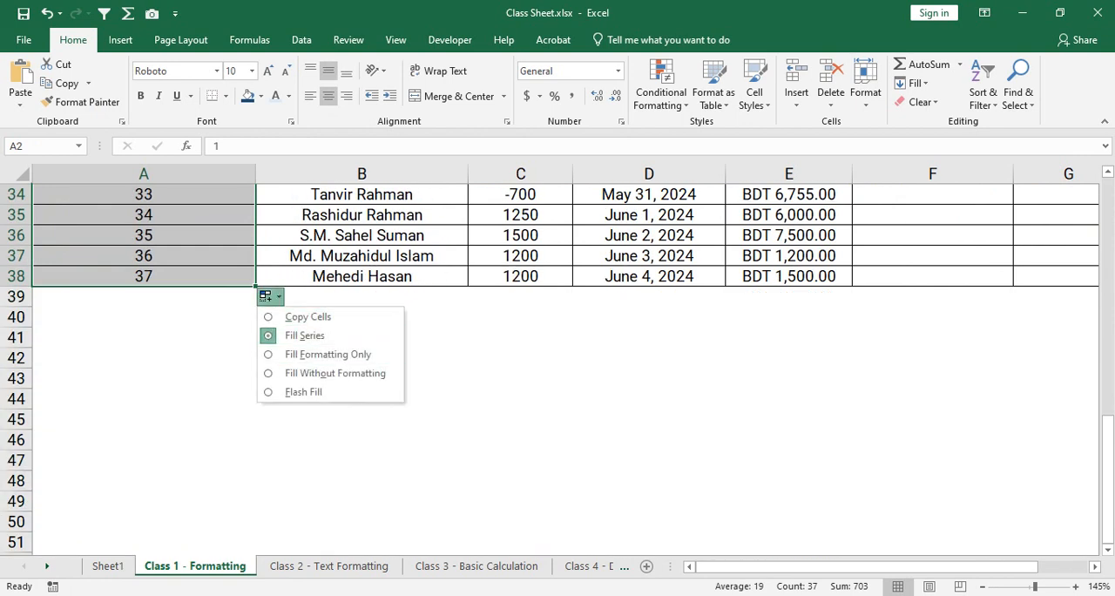
{"action": "left_click", "coordinate": [144, 276]}
{"action": "scroll", "coordinate": [144, 276], "scroll_direction": "up", "scroll_amount": 11}
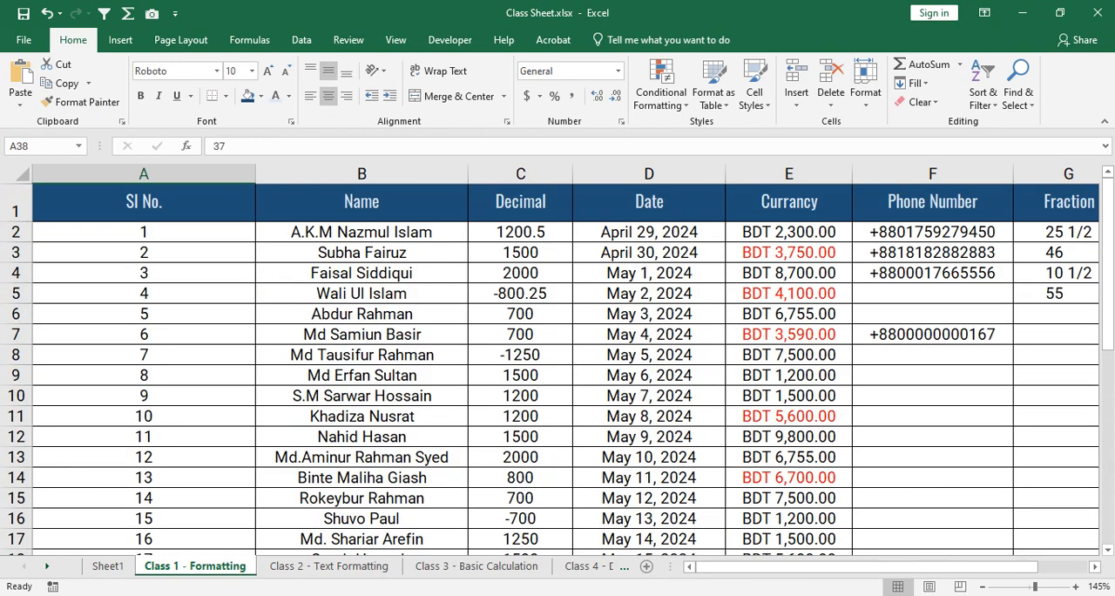
- Clear the contents of the serial number cells A2:A38
{"action": "left_click_drag", "start_coordinate": [144, 231], "coordinate": [254, 551]}
{"action": "right_click", "coordinate": [194, 404]}
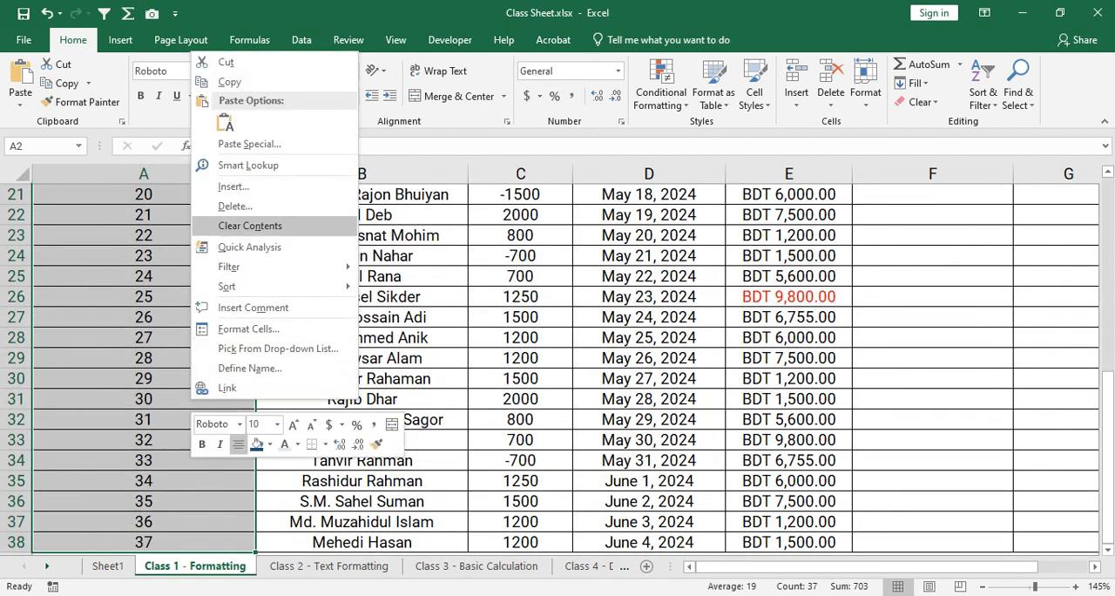
{"action": "left_click", "coordinate": [249, 225]}
{"action": "scroll", "coordinate": [250, 226], "scroll_direction": "up", "scroll_amount": 7}
- Enter 1 in A2 and 3 in A3 as the starting values of an odd-number series
{"action": "left_click", "coordinate": [174, 231]}
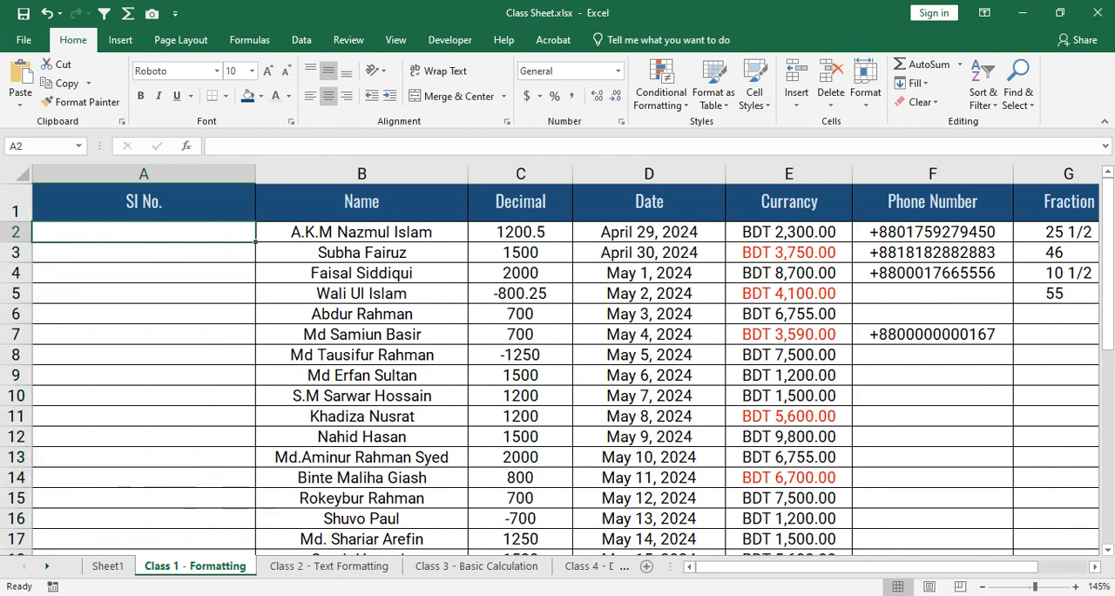
{"action": "type", "text": "1"}
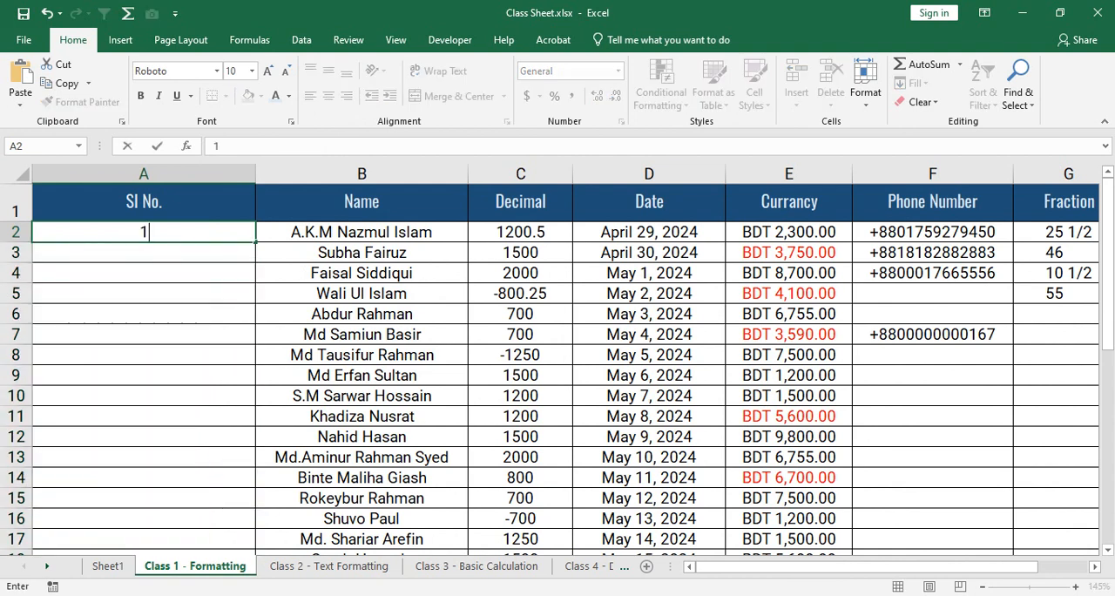
{"action": "key", "text": "Return"}
{"action": "type", "text": "3"}
{"action": "key", "text": "Return"}
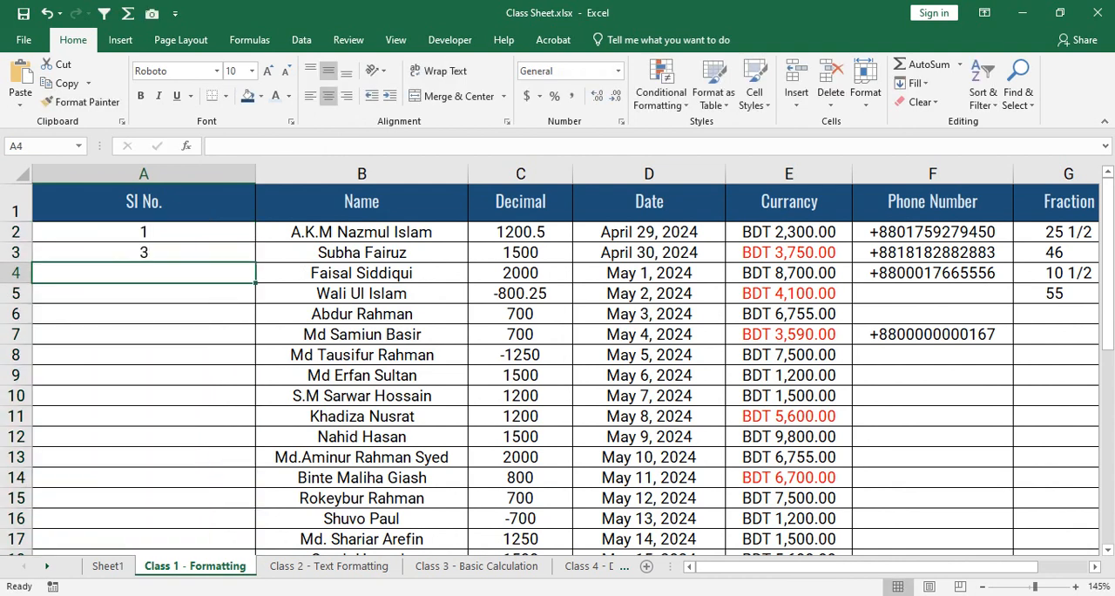
- Auto-fill the odd-number series in A2:A3 down the Sl No. column to A38, and undo the fill
{"action": "key", "text": "Up"}
{"action": "key", "text": "Up"}
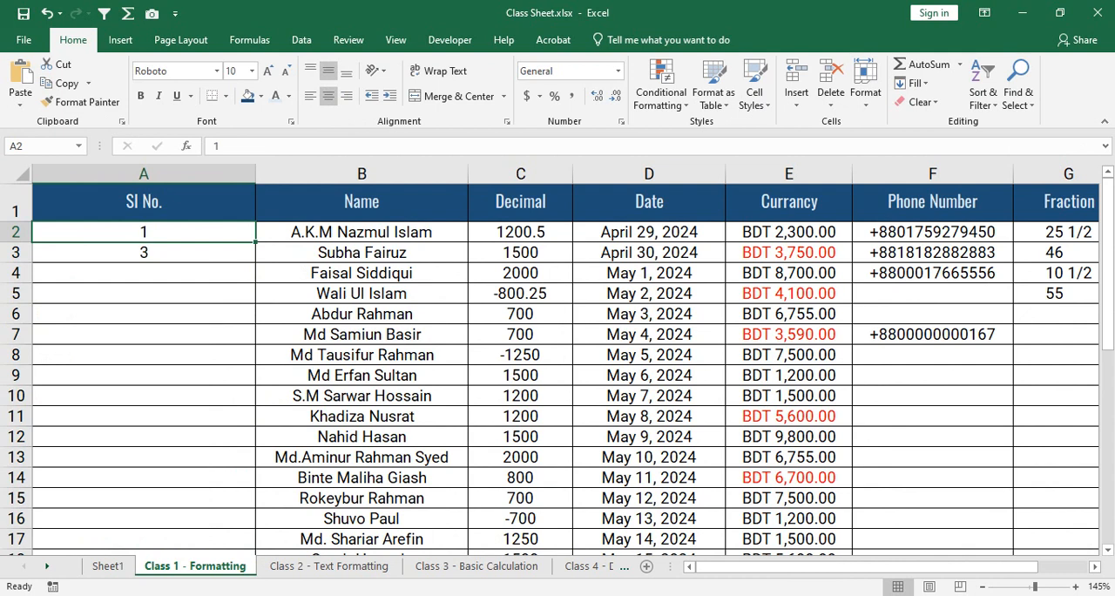
{"action": "key", "text": "shift+Down"}
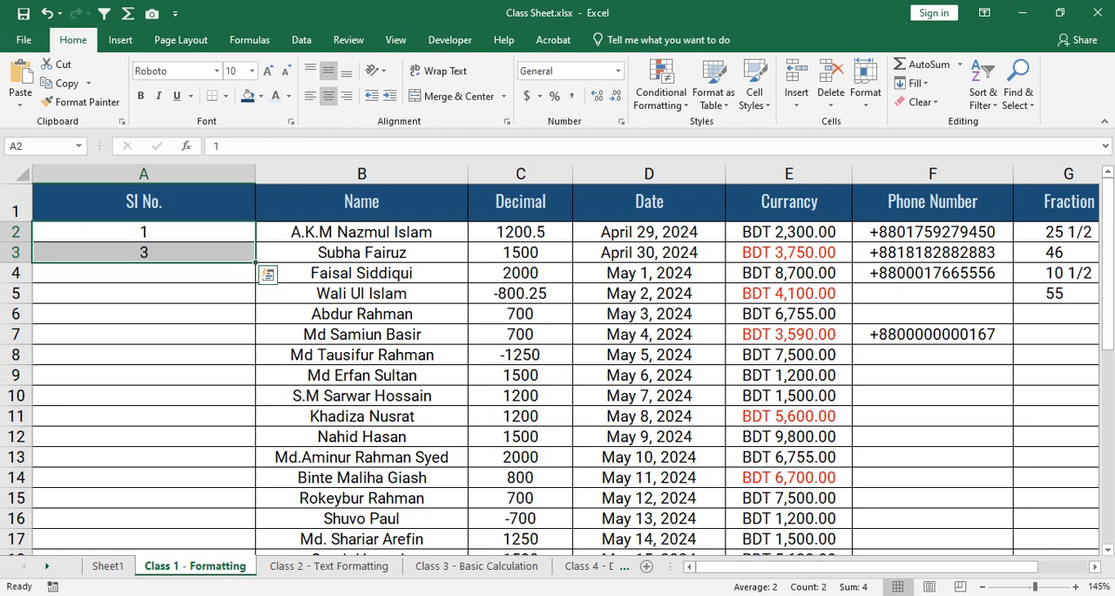
{"action": "double_click", "coordinate": [255, 261]}
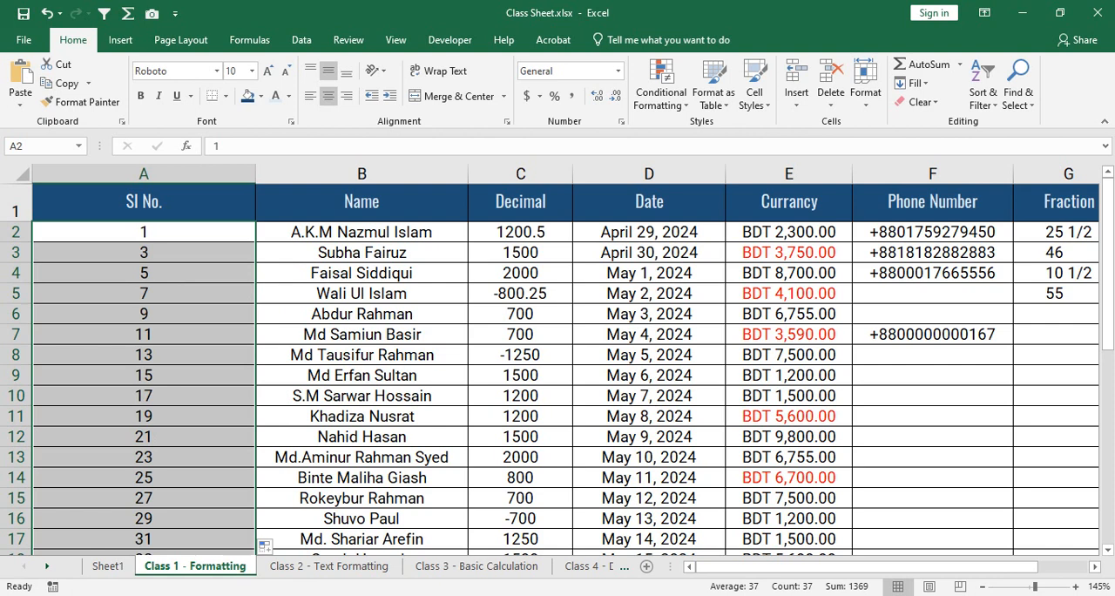
{"action": "key", "text": "ctrl+z"}
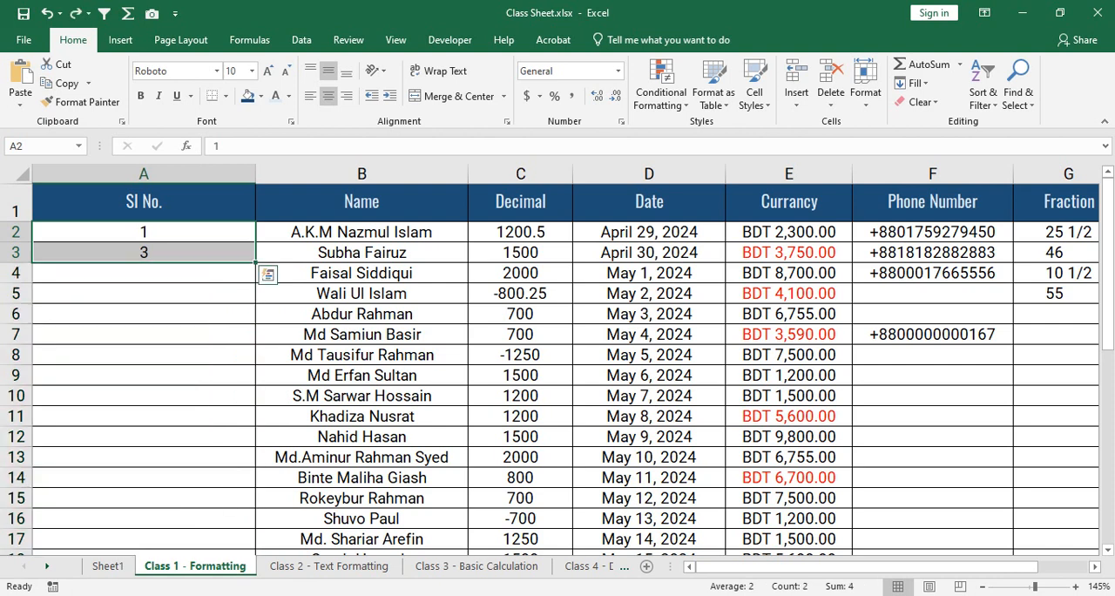
- Enter 5 in A3 and auto-fill the A2:A3 series down the Sl No. column to A38
{"action": "left_click", "coordinate": [144, 252]}
{"action": "type", "text": "5"}
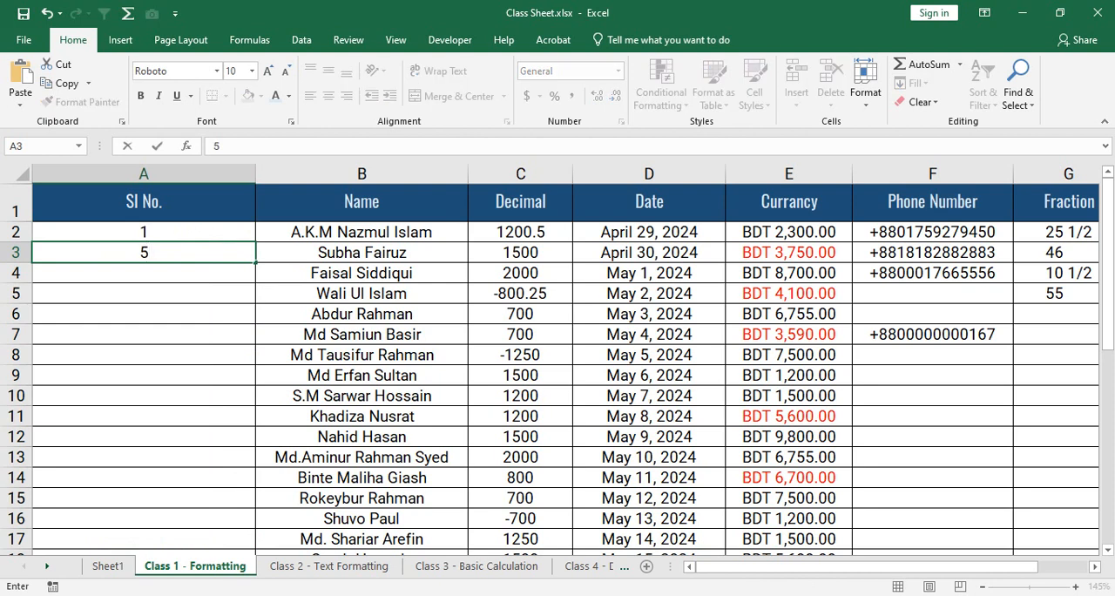
{"action": "left_click_drag", "start_coordinate": [144, 231], "coordinate": [144, 252]}
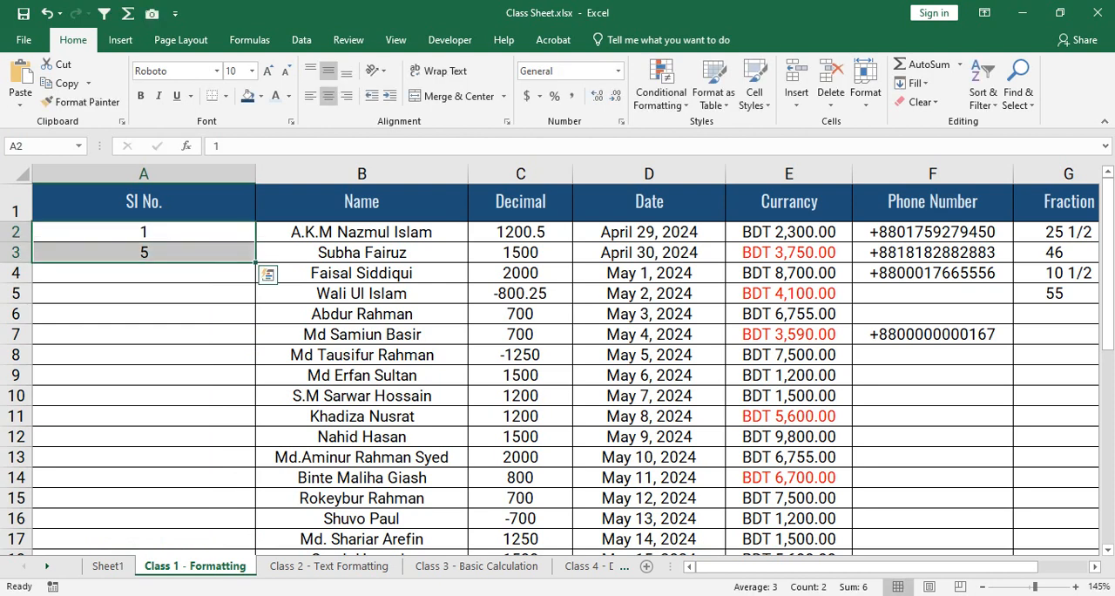
{"action": "double_click", "coordinate": [255, 262]}
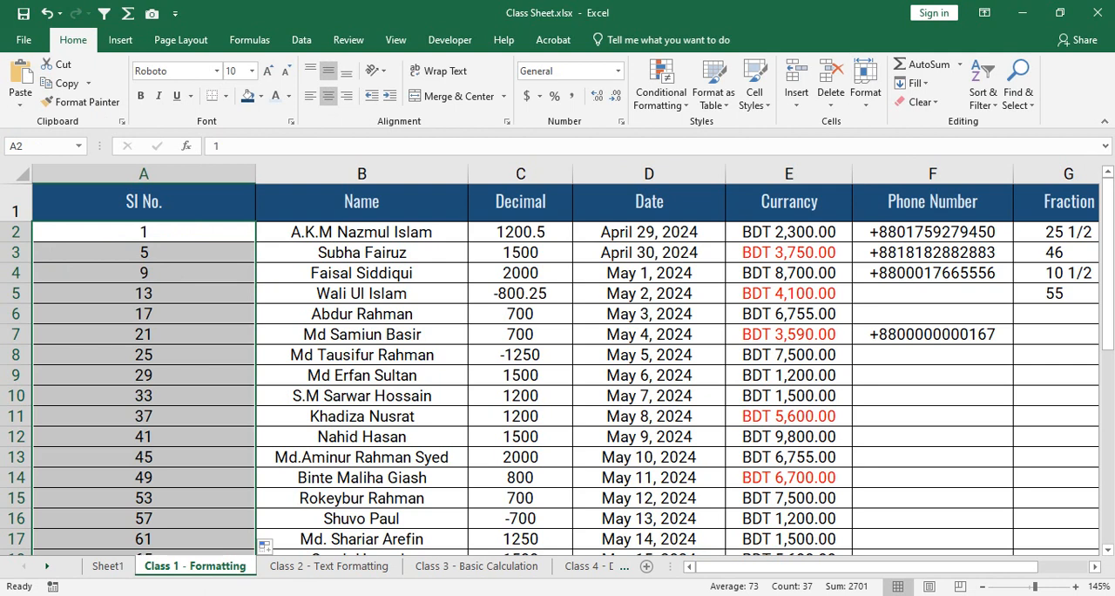
- Narrow the Sl No. column to suit its short serial numbers
{"action": "left_click", "coordinate": [144, 294]}
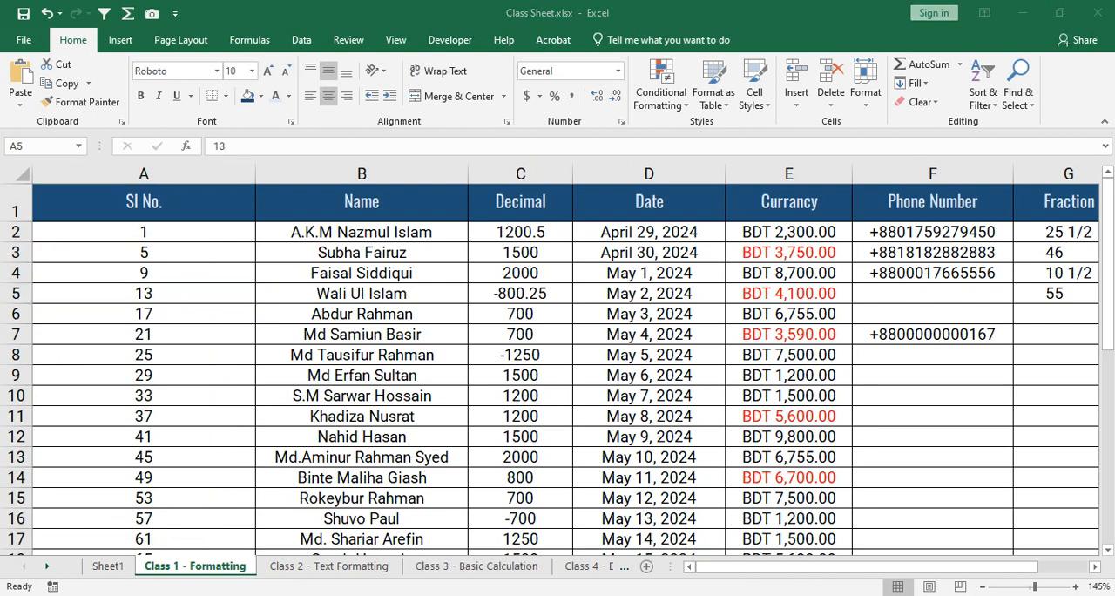
{"action": "scroll", "coordinate": [557, 357], "scroll_direction": "down", "scroll_amount": 3}
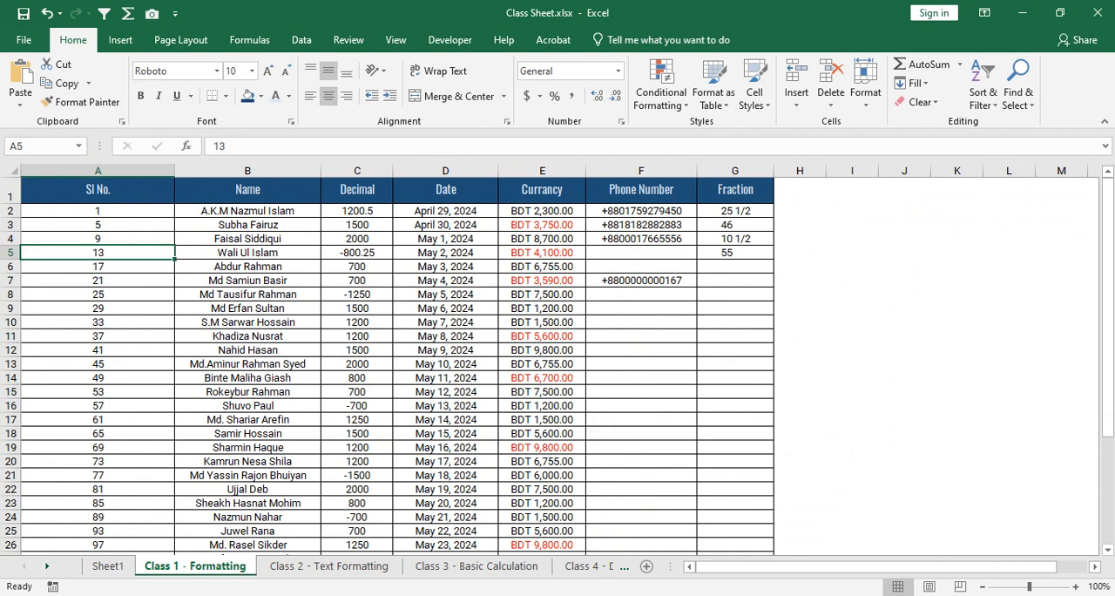
{"action": "left_click_drag", "start_coordinate": [174, 170], "coordinate": [82, 169]}
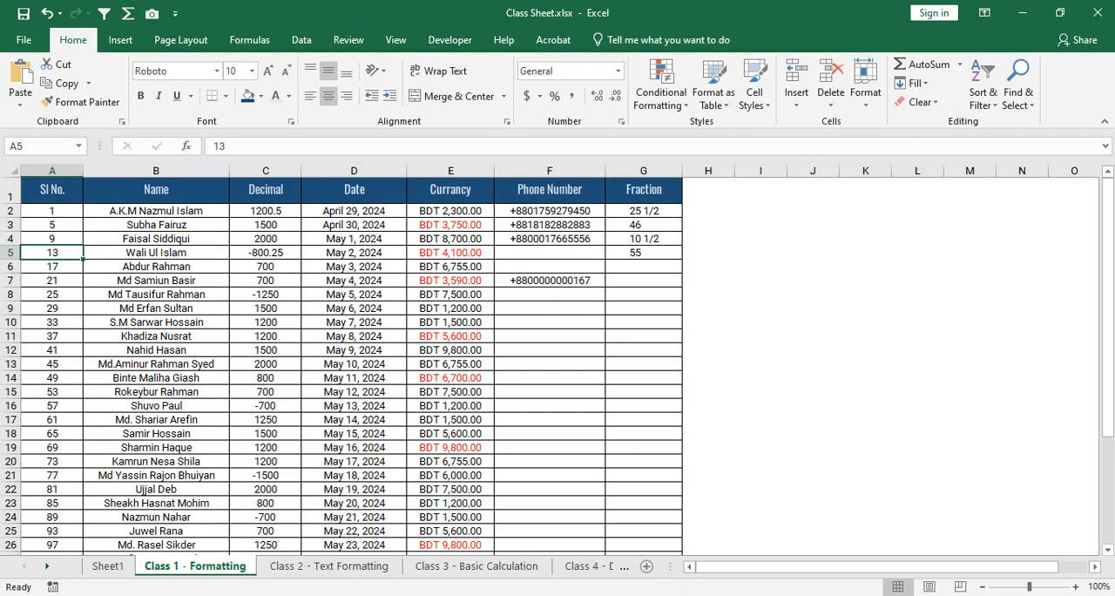
- Reset the number format of the Date, Currancy, Phone Number and Fraction cells D2:G38 to General
{"action": "left_click_drag", "start_coordinate": [354, 210], "coordinate": [682, 427]}
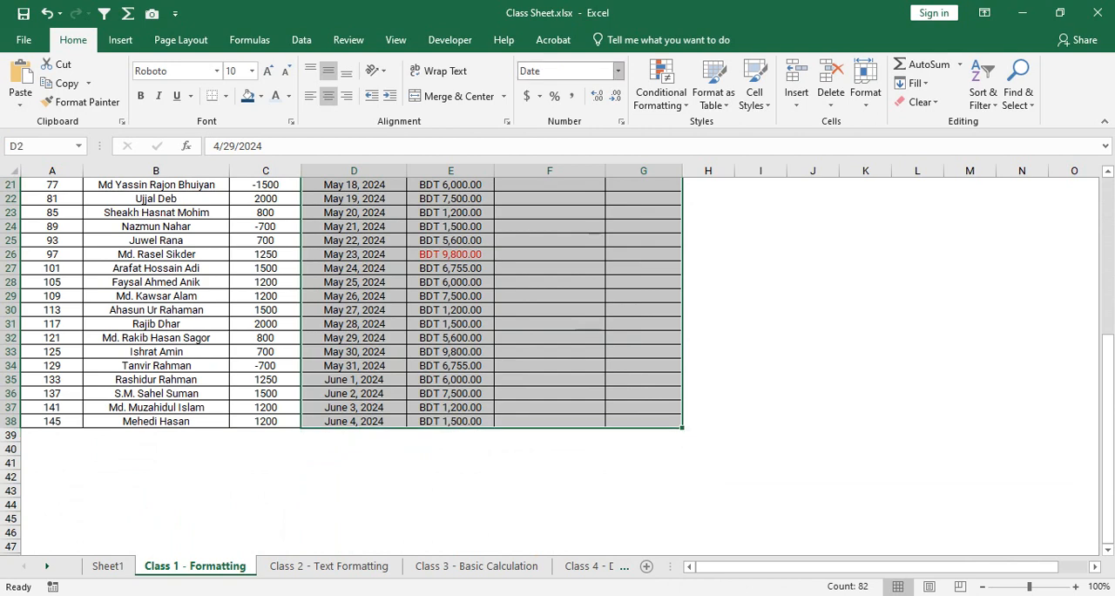
{"action": "left_click", "coordinate": [617, 71]}
{"action": "left_click", "coordinate": [601, 100]}
{"action": "scroll", "coordinate": [522, 313], "scroll_direction": "up", "scroll_amount": 7}
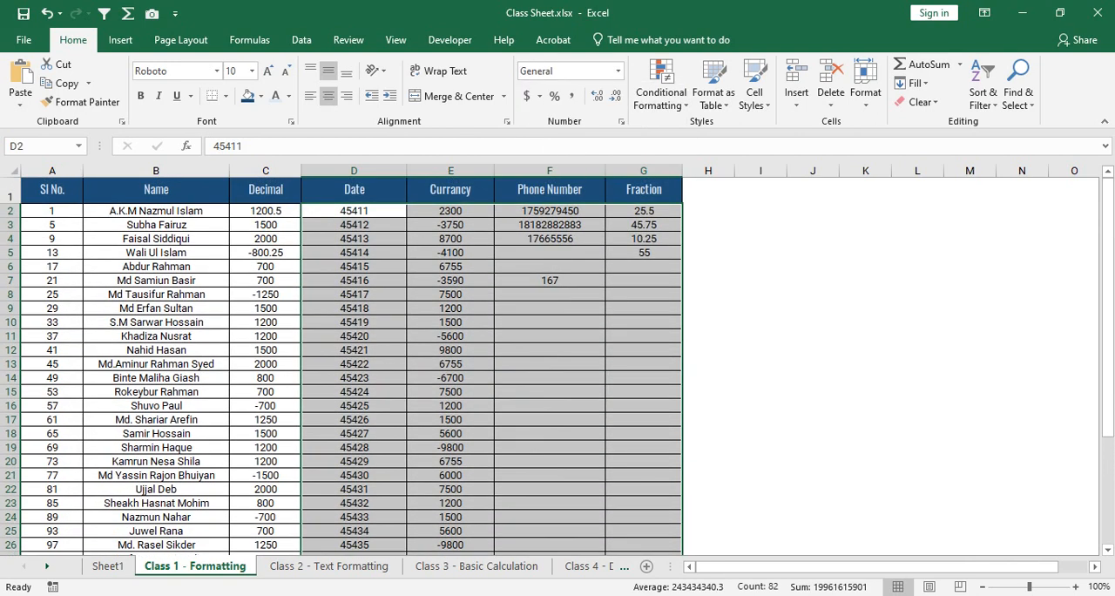
{"action": "left_click", "coordinate": [450, 336]}
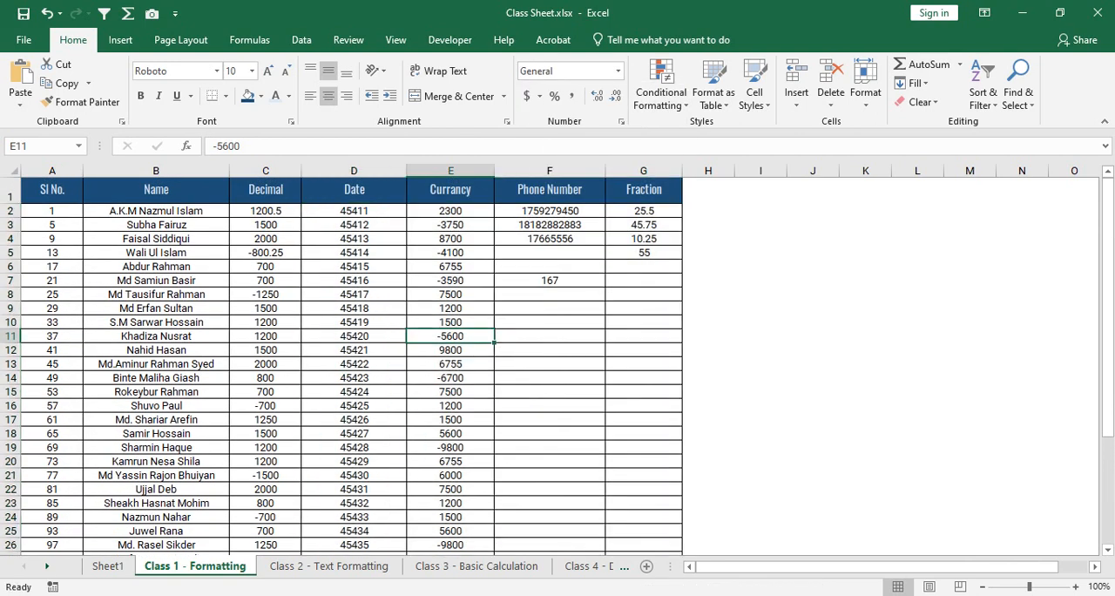
- Clear the contents of the Date cells D2:D38
{"action": "left_click", "coordinate": [354, 211]}
{"action": "scroll", "coordinate": [354, 348], "scroll_direction": "down", "scroll_amount": 5}
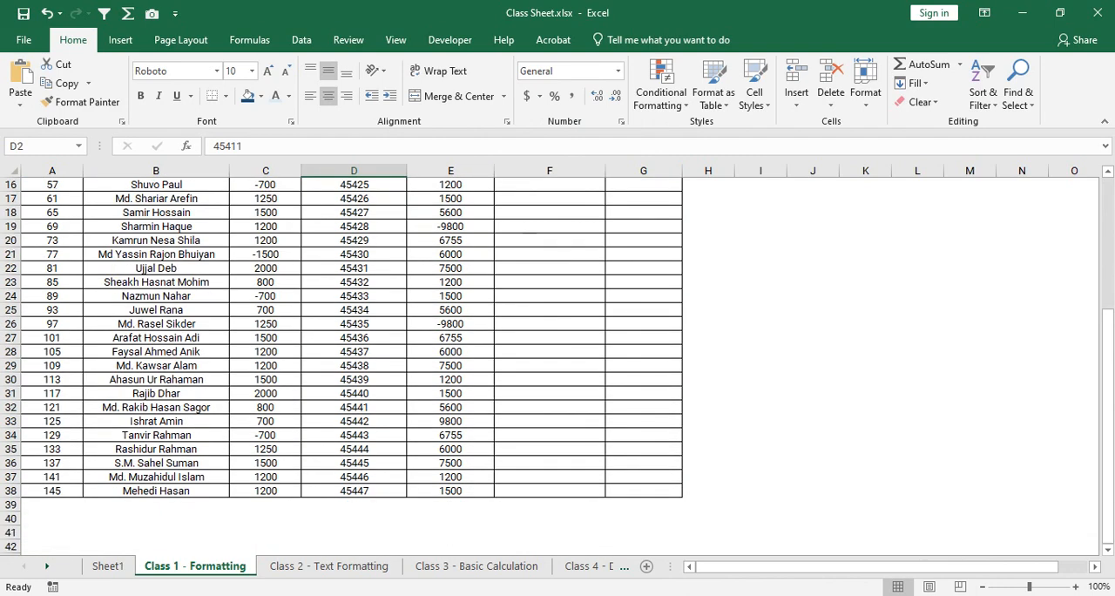
{"action": "left_click", "coordinate": [353, 490], "text": "shift"}
{"action": "right_click", "coordinate": [393, 239]}
{"action": "left_click", "coordinate": [453, 419]}
{"action": "scroll", "coordinate": [453, 419], "scroll_direction": "up", "scroll_amount": 5}
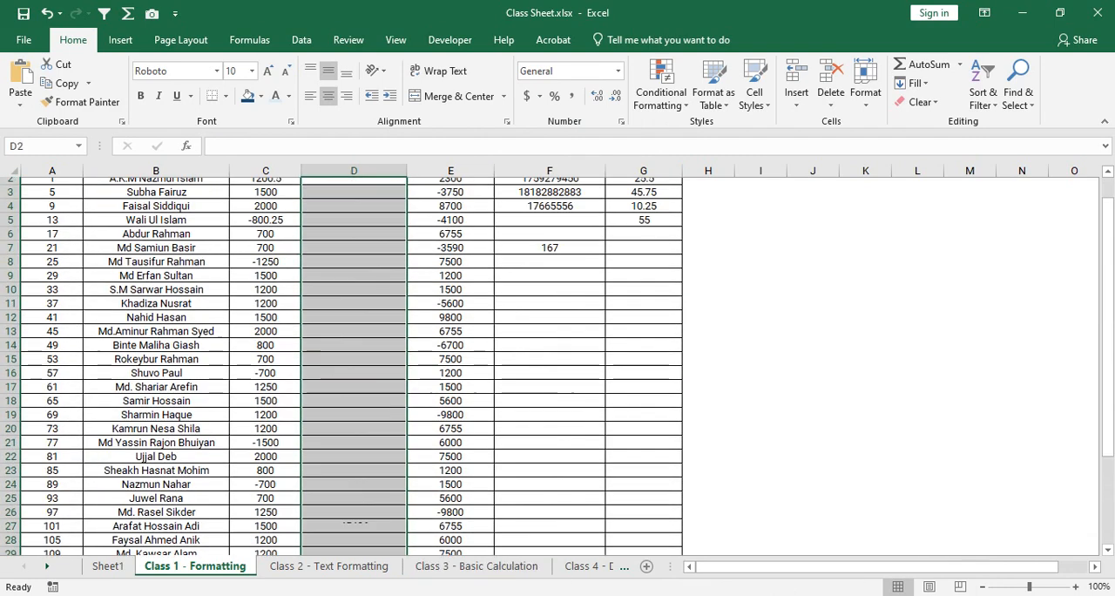
- Clear the contents of the Phone Number and Fraction cells F2:G38, and select the first Date cell, D2
{"action": "left_click_drag", "start_coordinate": [548, 210], "coordinate": [644, 533]}
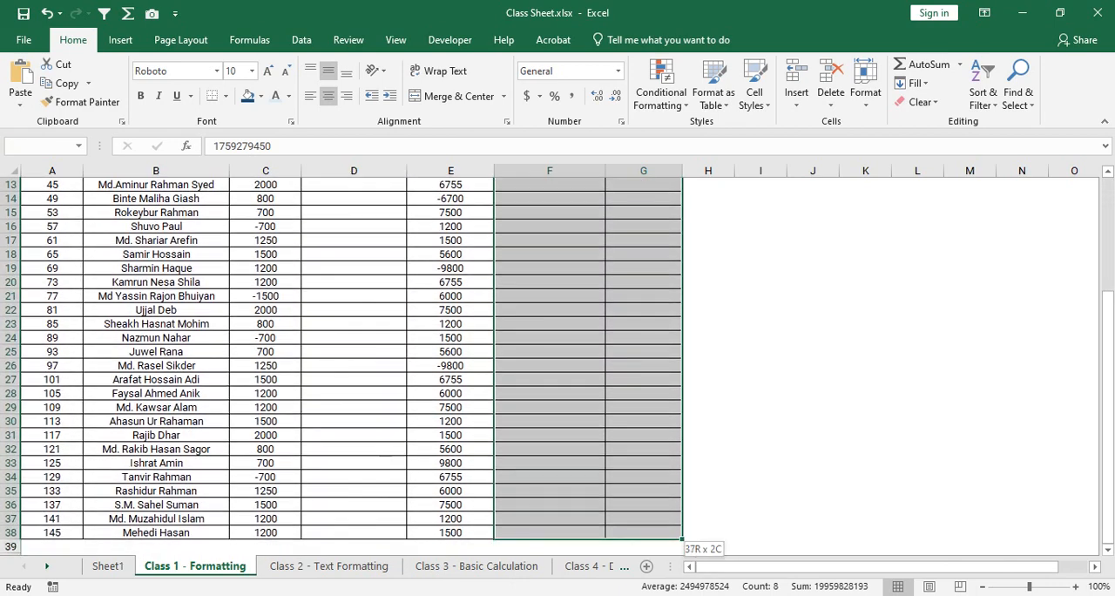
{"action": "right_click", "coordinate": [549, 246]}
{"action": "left_click", "coordinate": [607, 419]}
{"action": "scroll", "coordinate": [607, 419], "scroll_direction": "up", "scroll_amount": 4}
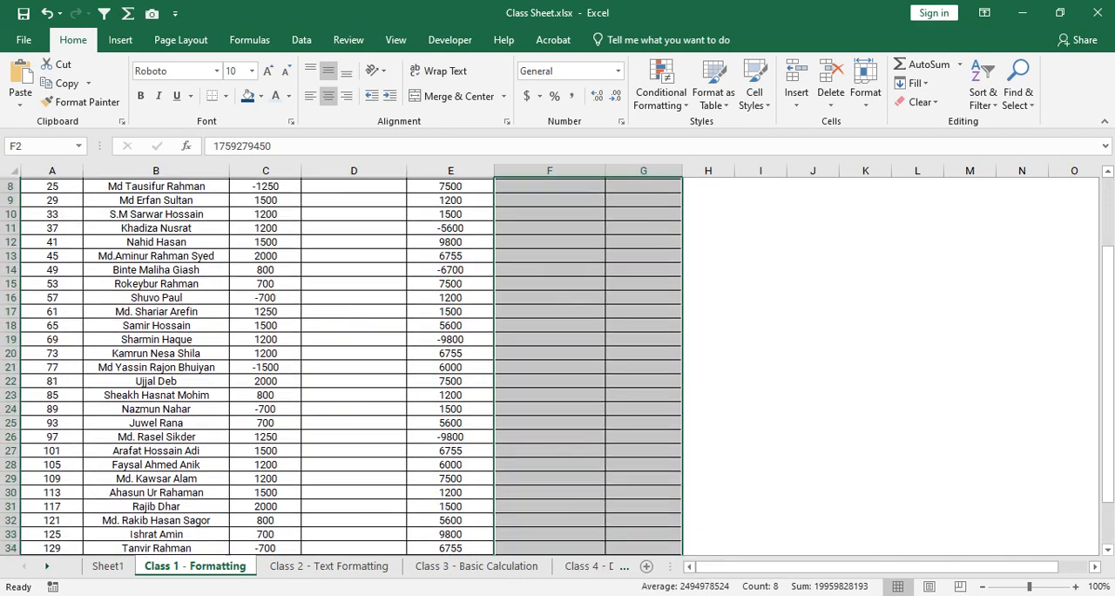
{"action": "left_click", "coordinate": [354, 211]}
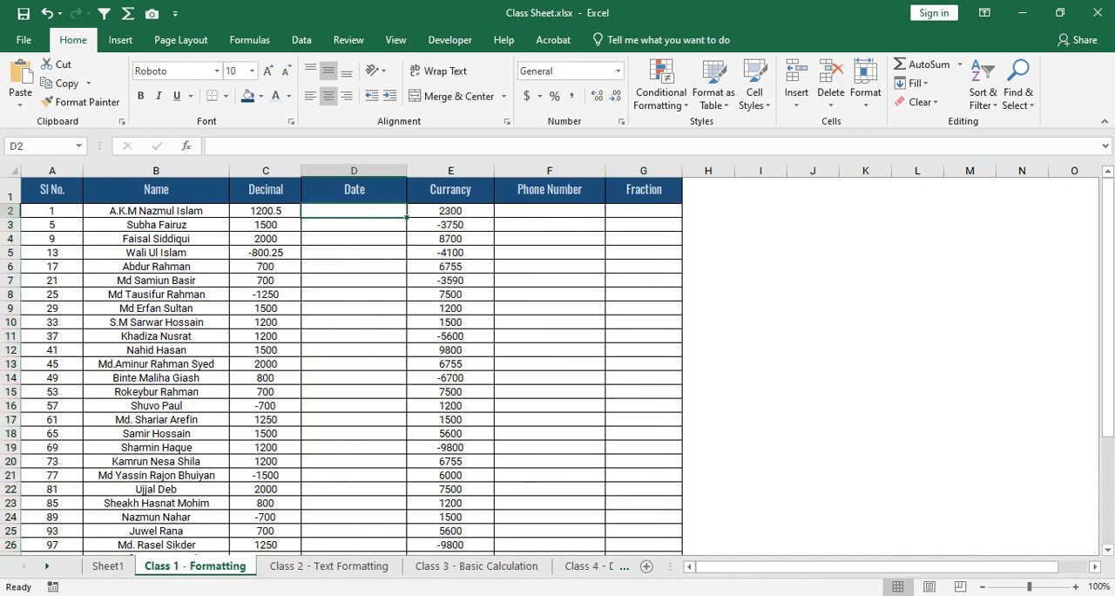